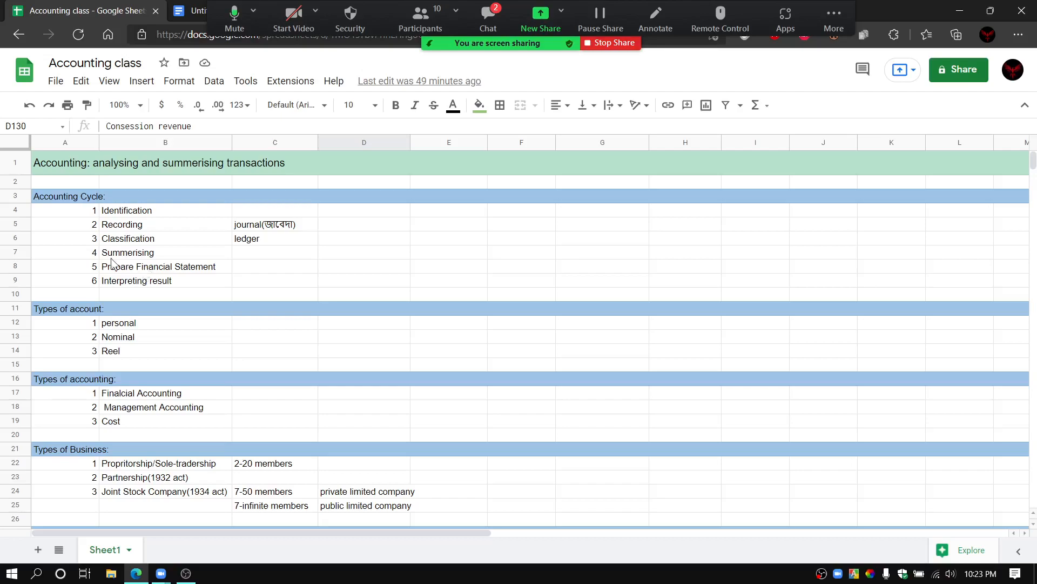
# Step: Move the "2-20 members" entry from the Propritorship/Sole-tradership row to cell C23 in the Partnership(1932 act) row
pyautogui.scroll(-3, 214, 306)
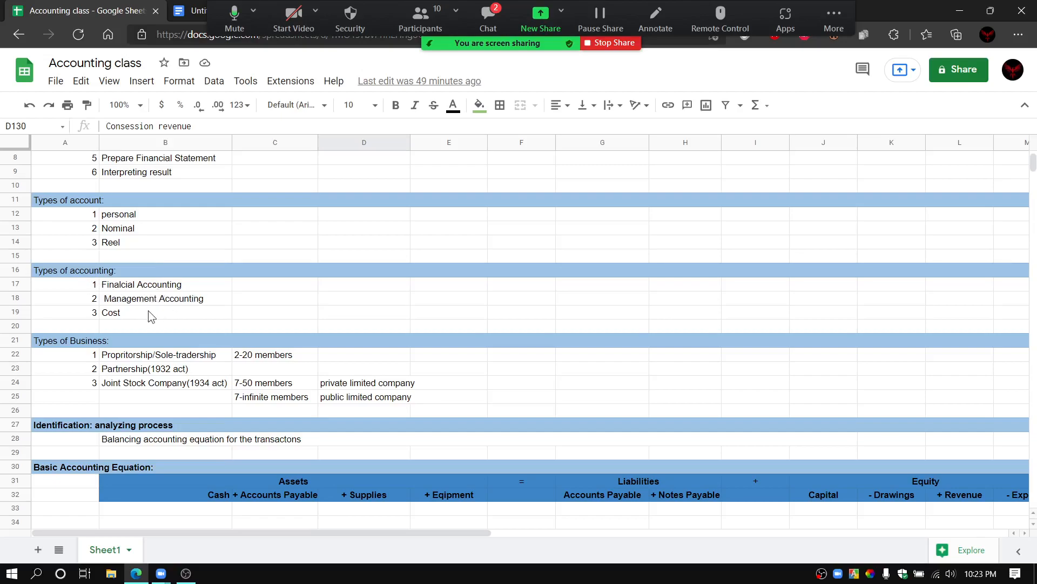
pyautogui.scroll(-2, 183, 317)
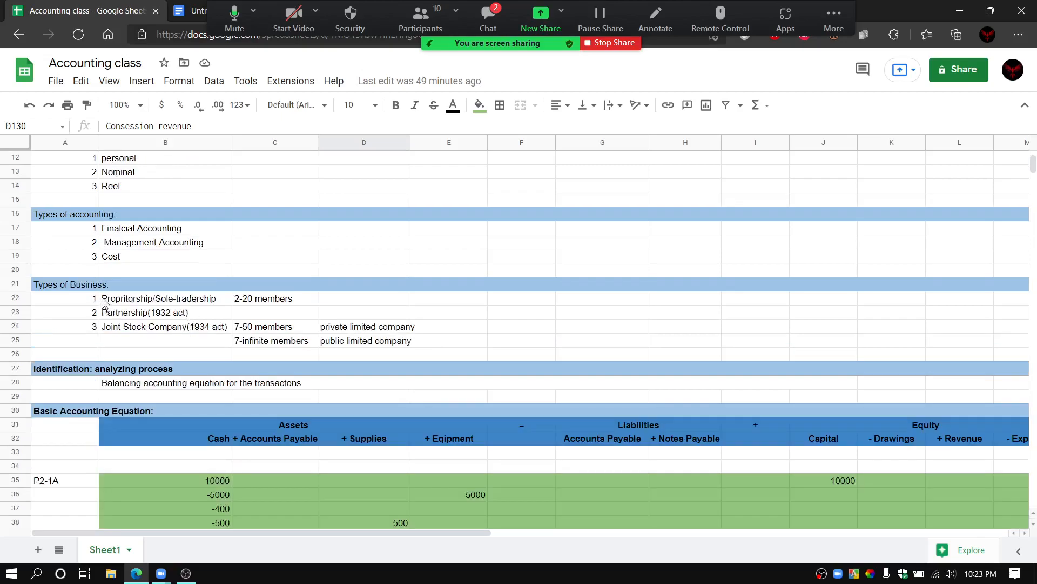
pyautogui.scroll(-2, 139, 299)
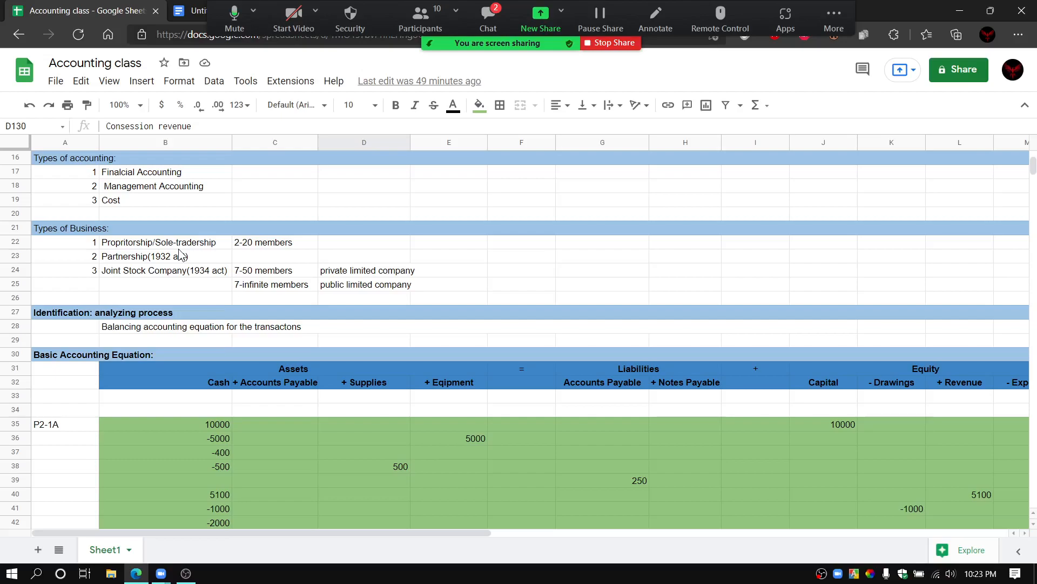
pyautogui.click(266, 246)
pyautogui.click(268, 257)
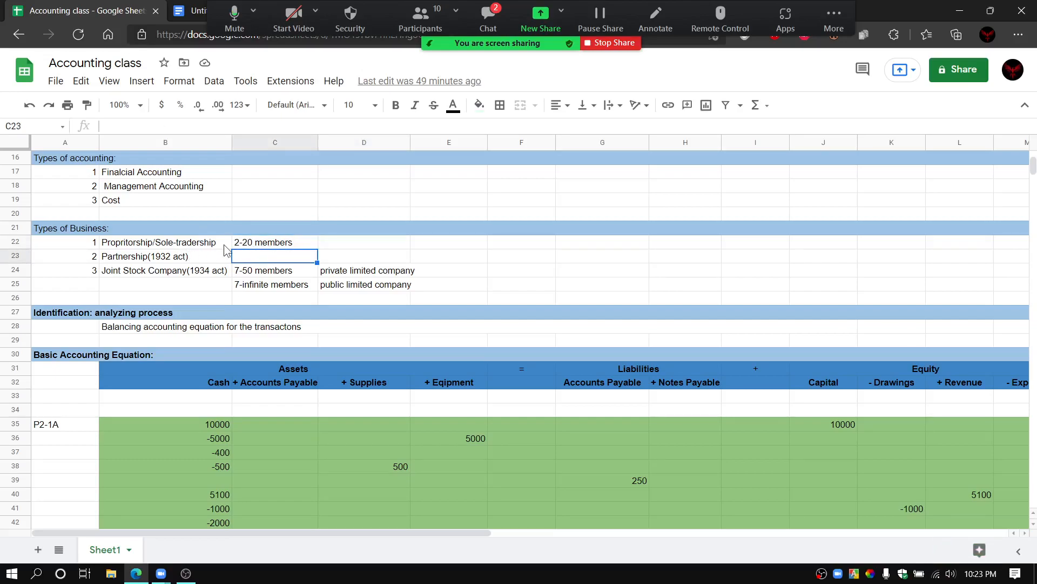
pyautogui.click(240, 246)
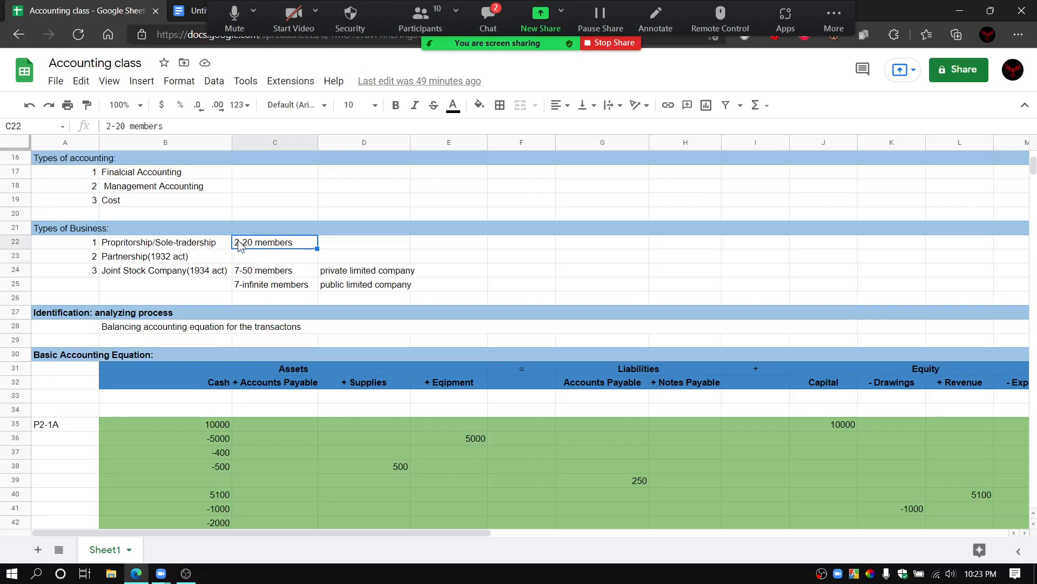
pyautogui.rightClick(242, 246)
pyautogui.click(273, 199)
pyautogui.rightClick(262, 255)
pyautogui.click(300, 243)
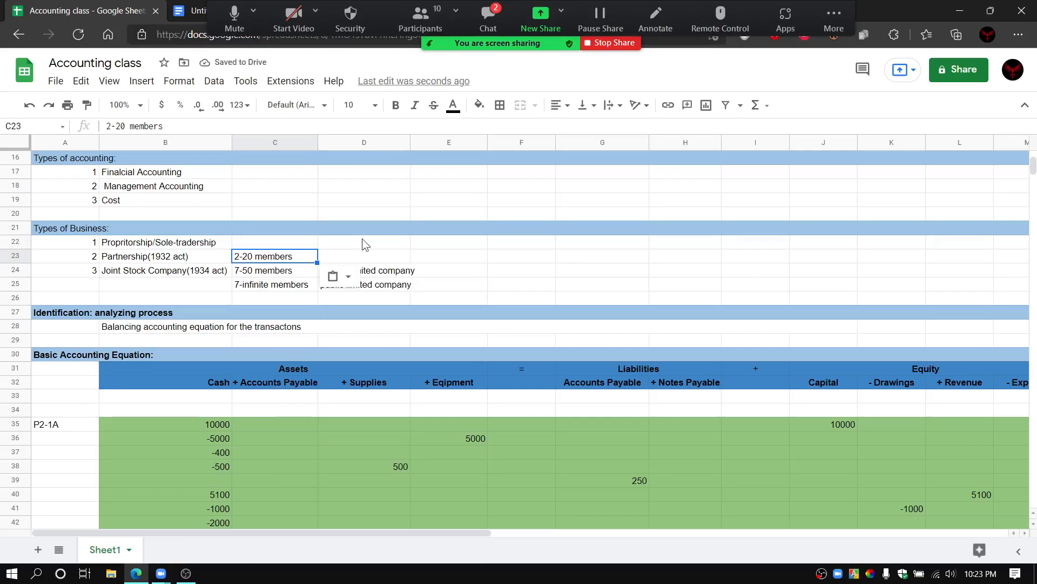
# Step: Review the Accounting Cycle, Types of account, Types of accounting and Types of Business sections of the sheet
pyautogui.scroll(2, 363, 244)
pyautogui.scroll(-1, 364, 245)
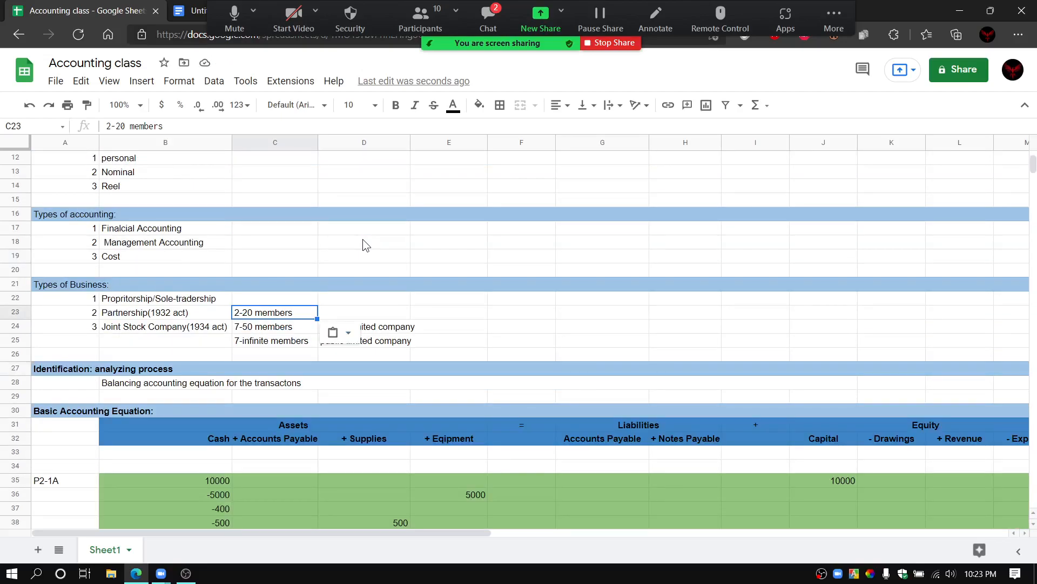
pyautogui.scroll(3, 363, 244)
pyautogui.scroll(-2, 363, 240)
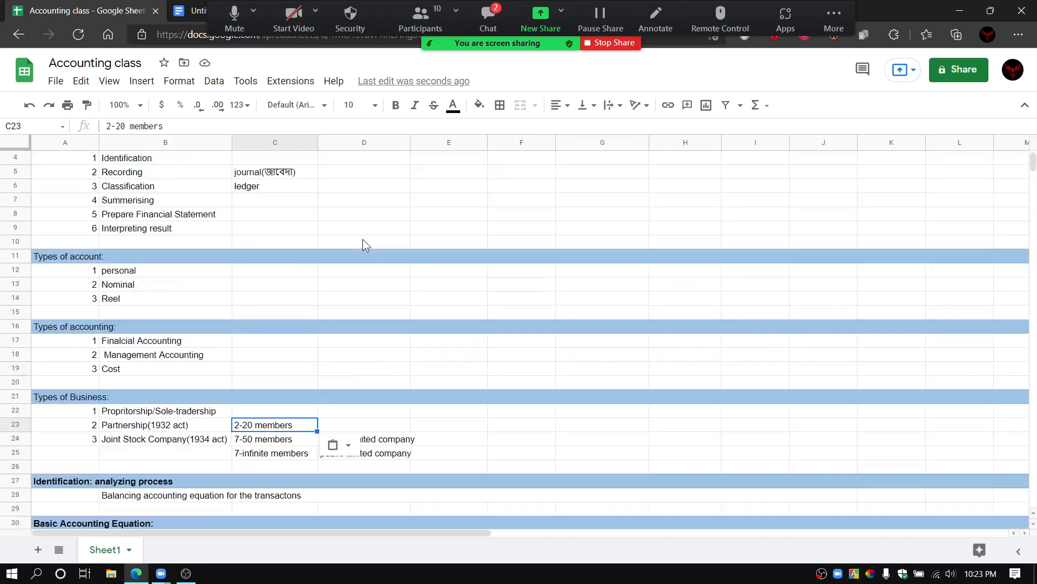
pyautogui.scroll(2, 363, 240)
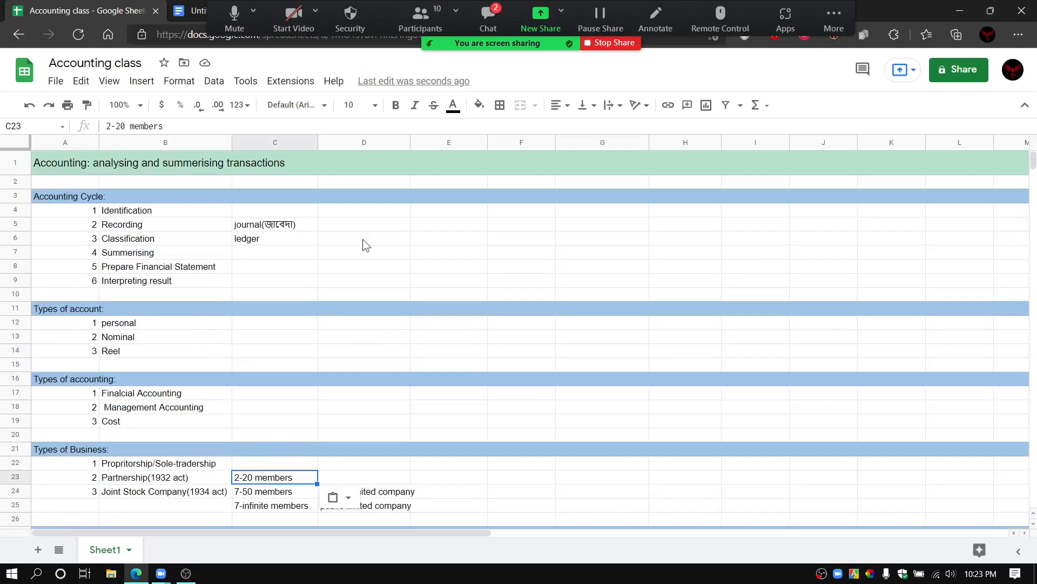
pyautogui.scroll(-2, 363, 244)
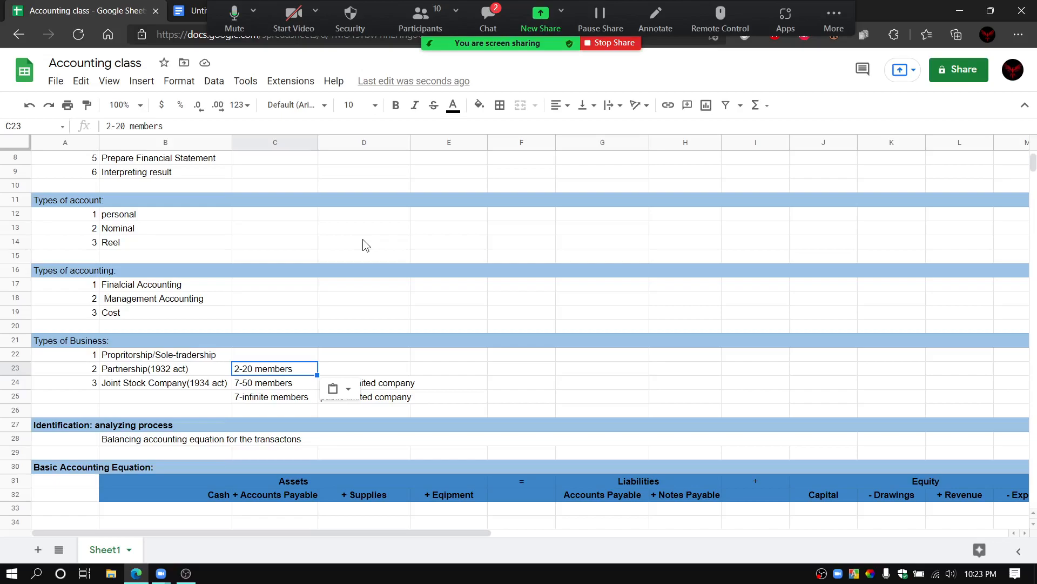
pyautogui.scroll(2, 363, 241)
pyautogui.scroll(-2, 363, 241)
pyautogui.scroll(-1, 363, 245)
pyautogui.scroll(3, 363, 244)
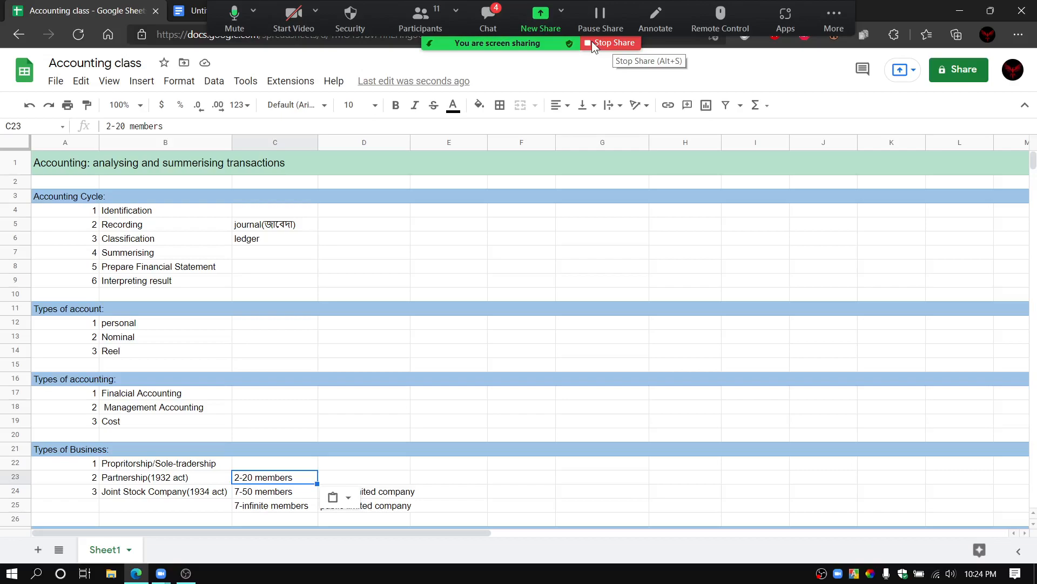
# Step: Make the second listed participant the meeting host and stop sharing the screen
pyautogui.click(446, 14)
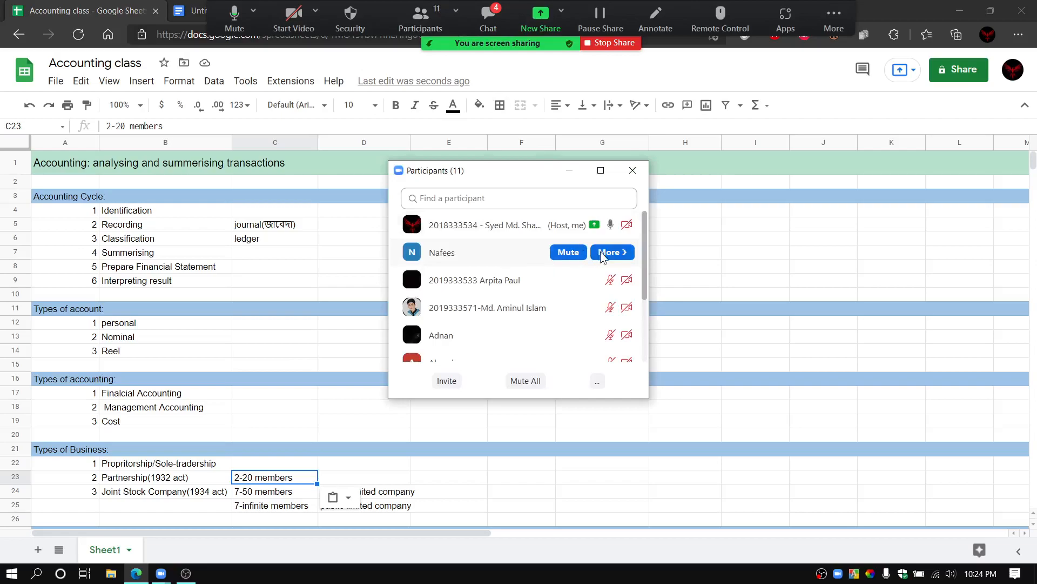
pyautogui.click(601, 254)
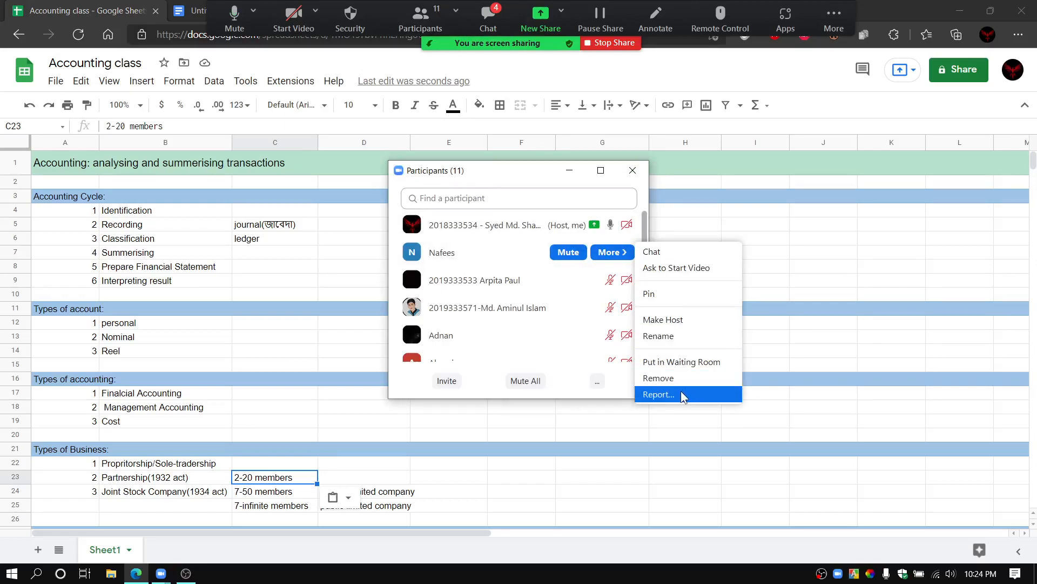
pyautogui.click(668, 322)
pyautogui.click(596, 306)
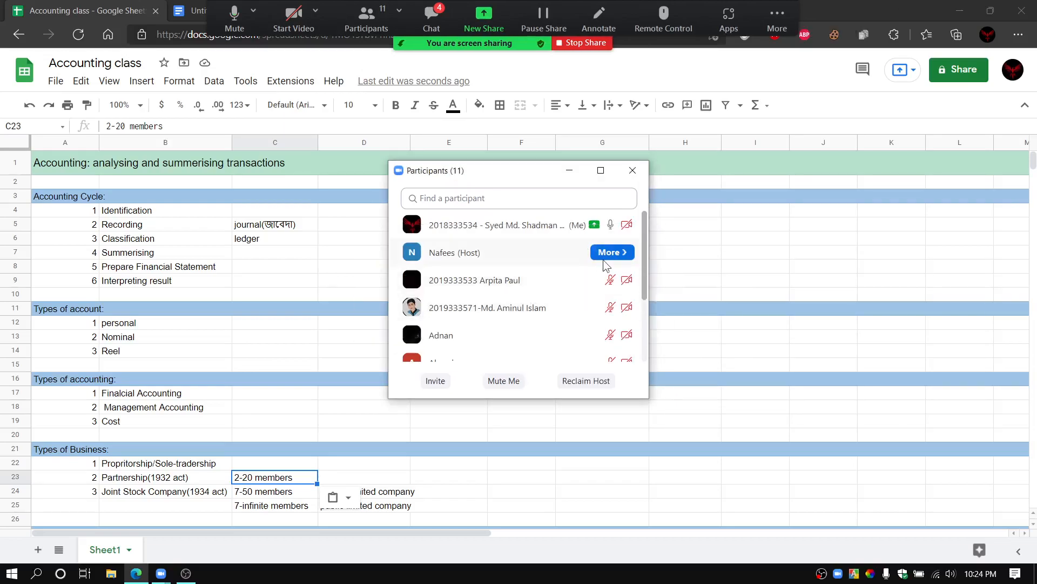
pyautogui.click(625, 255)
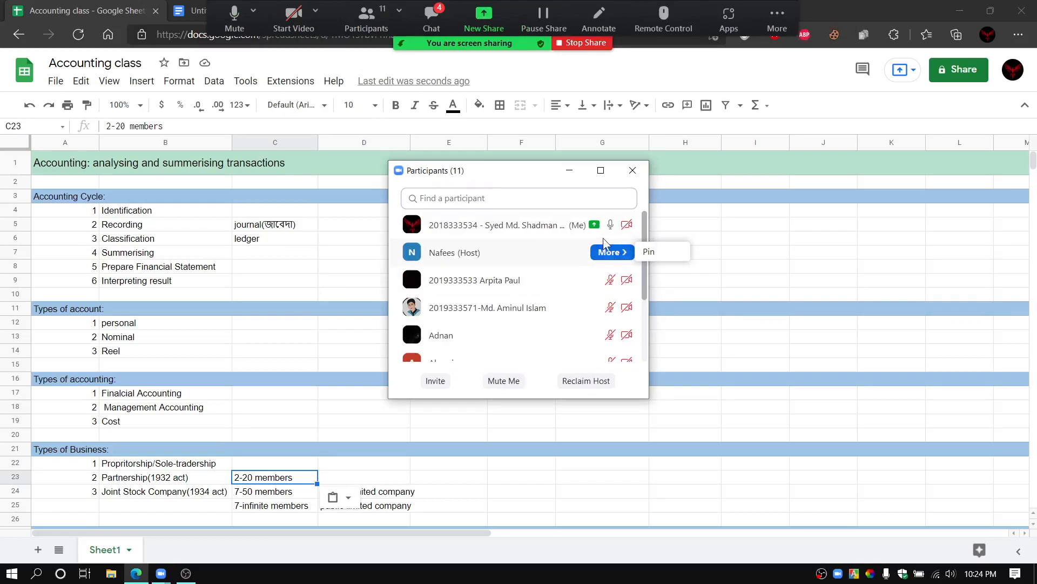
pyautogui.click(569, 42)
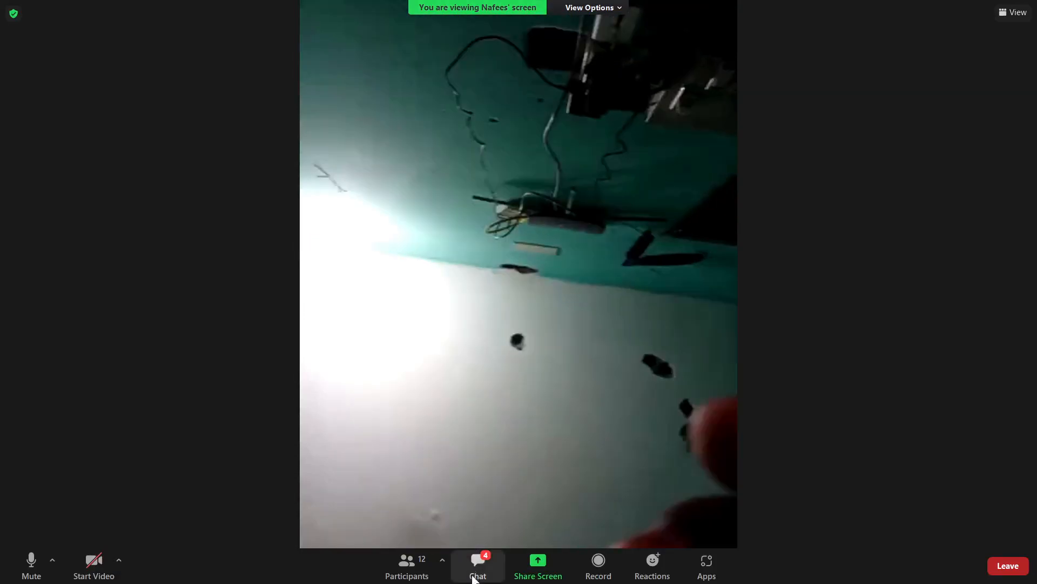
# Step: Read the meeting chat messages, and close both the chat window and the participants list
pyautogui.click(477, 575)
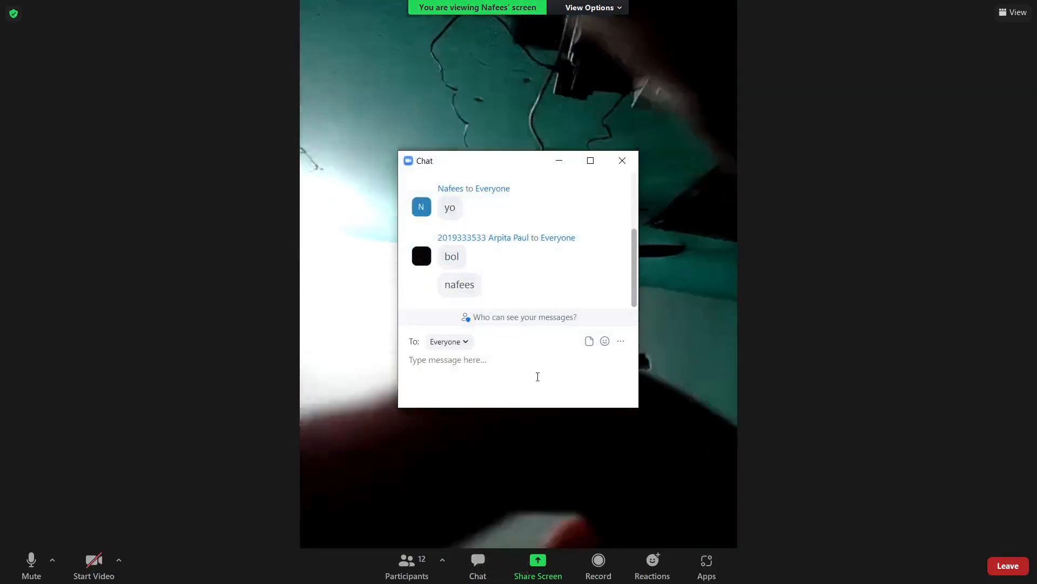
pyautogui.click(621, 161)
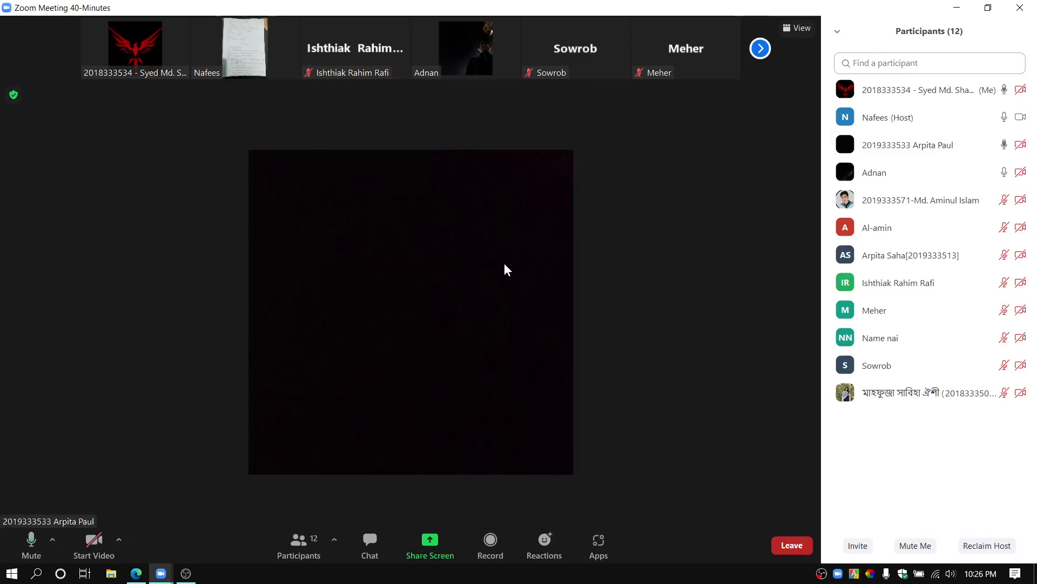
pyautogui.click(944, 147)
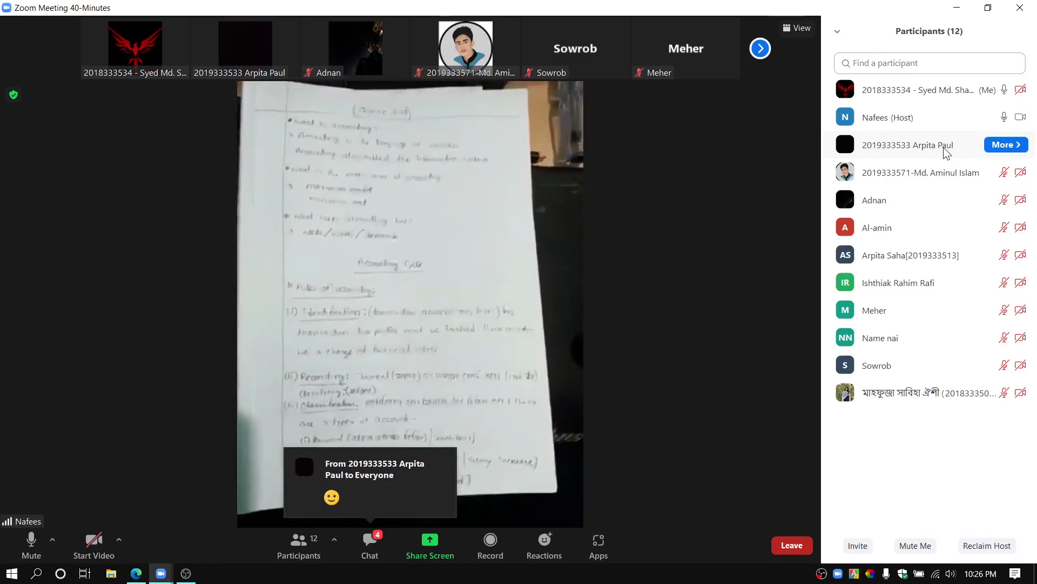
pyautogui.click(839, 31)
pyautogui.click(851, 47)
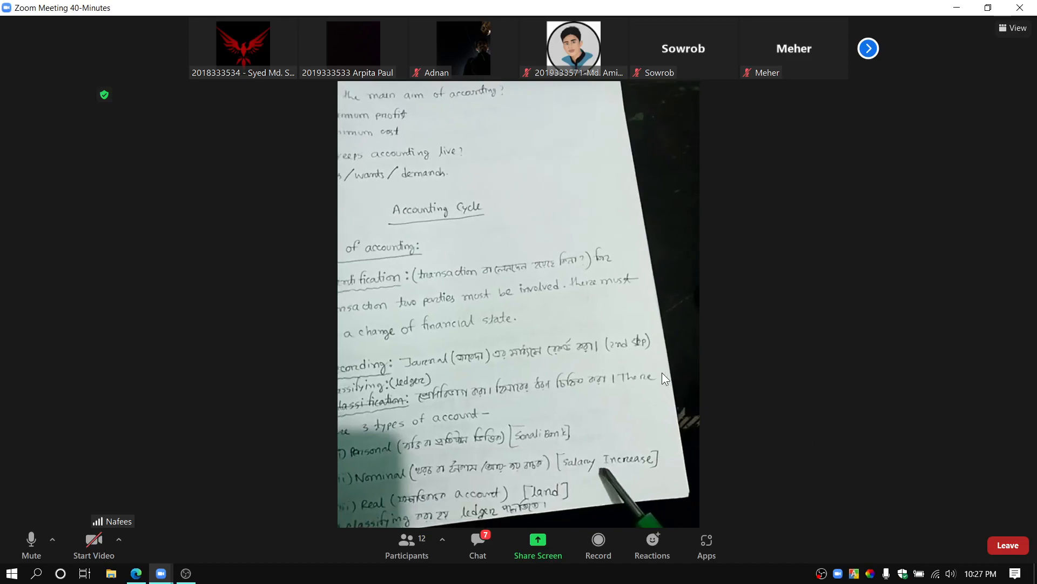
# Step: View the presenter's handwritten accounting notes in full screen, and exit full screen
pyautogui.click(1016, 28)
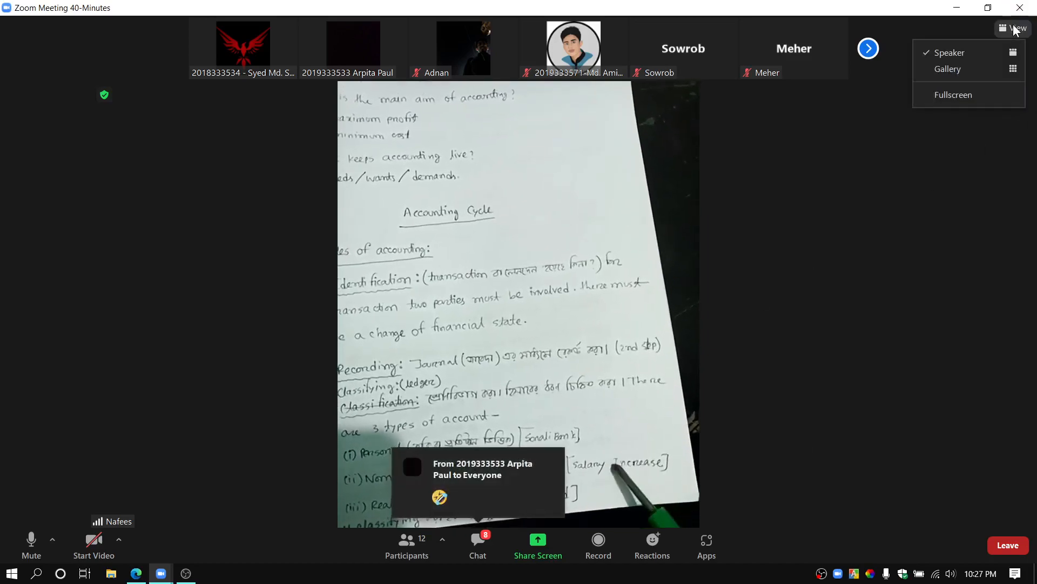
pyautogui.click(974, 97)
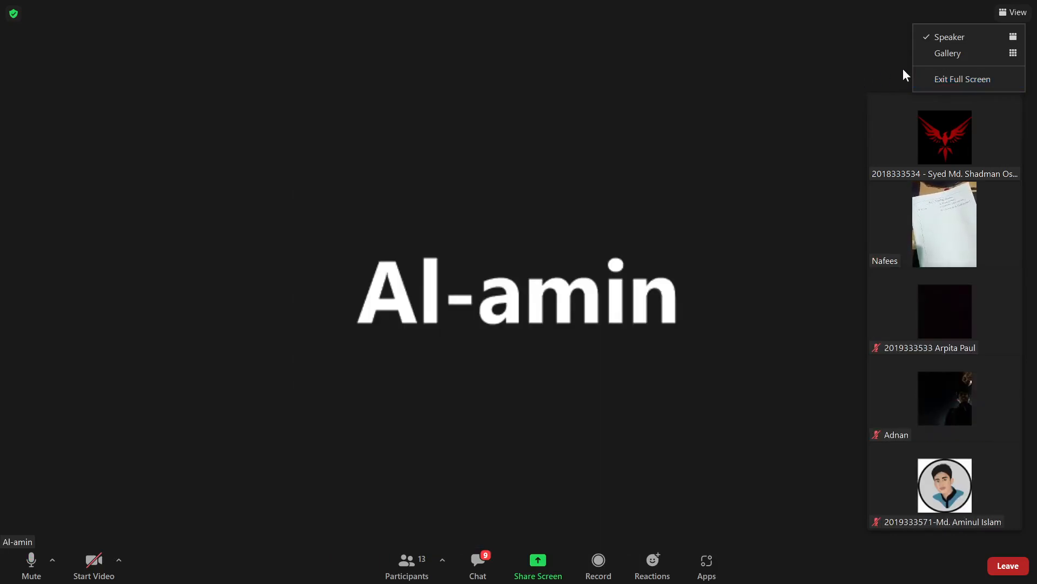
pyautogui.click(933, 79)
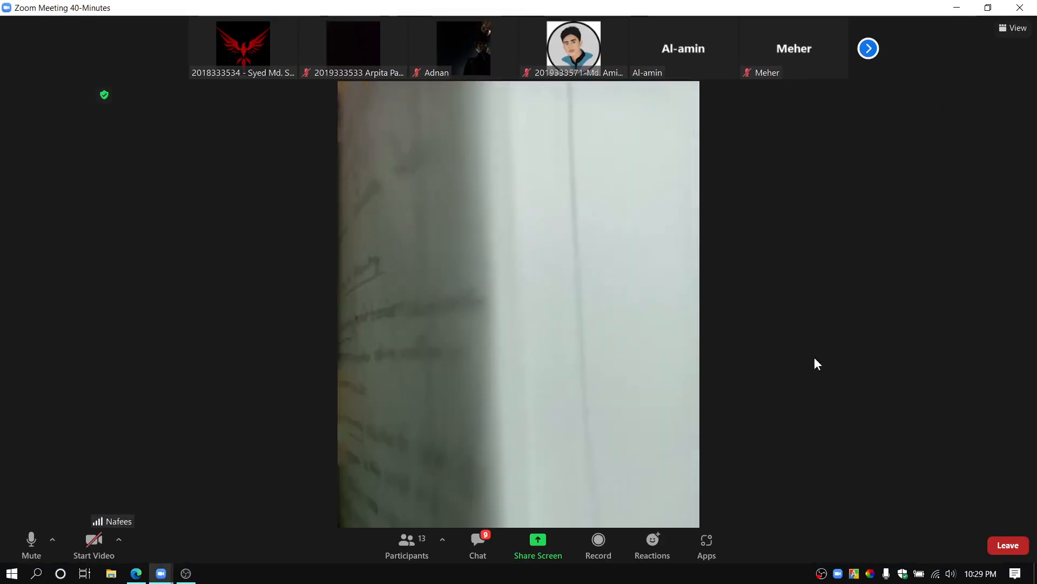
# Step: Check the meeting's participants list and close it
pyautogui.click(422, 552)
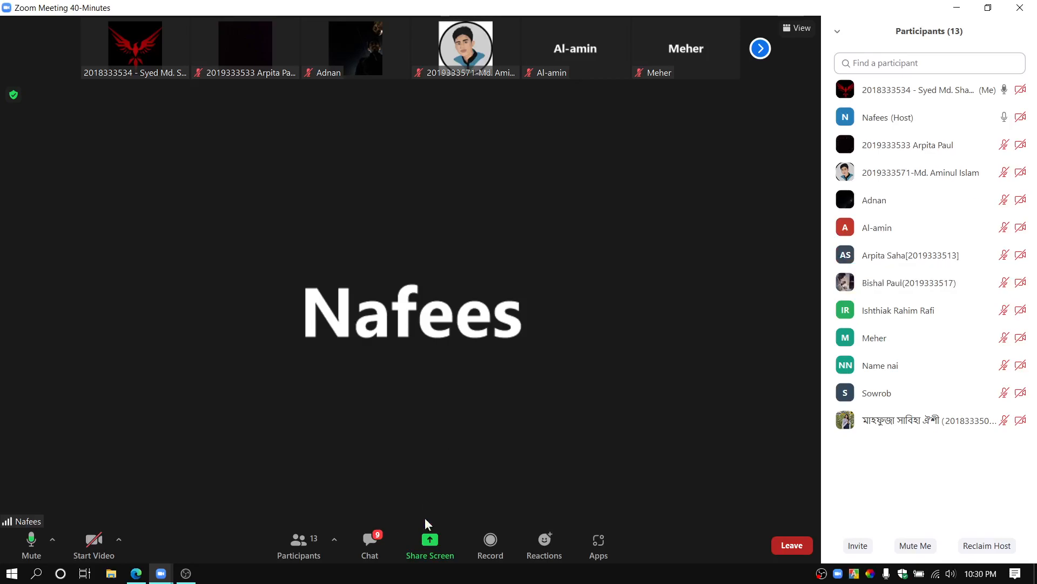
pyautogui.click(838, 32)
pyautogui.click(878, 50)
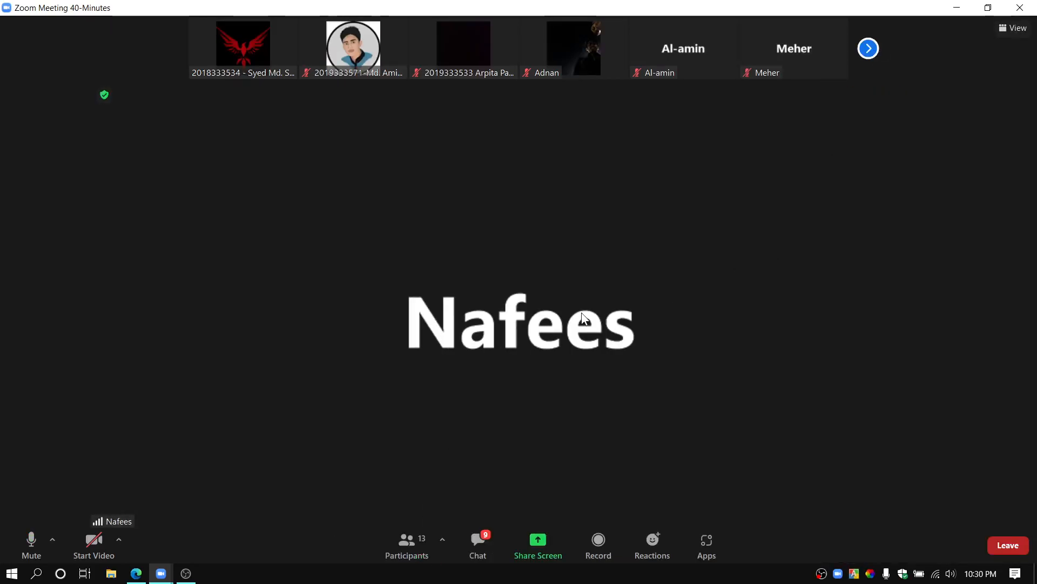
# Step: Share the browser window with the Accounting class spreadsheet in the meeting
pyautogui.click(552, 547)
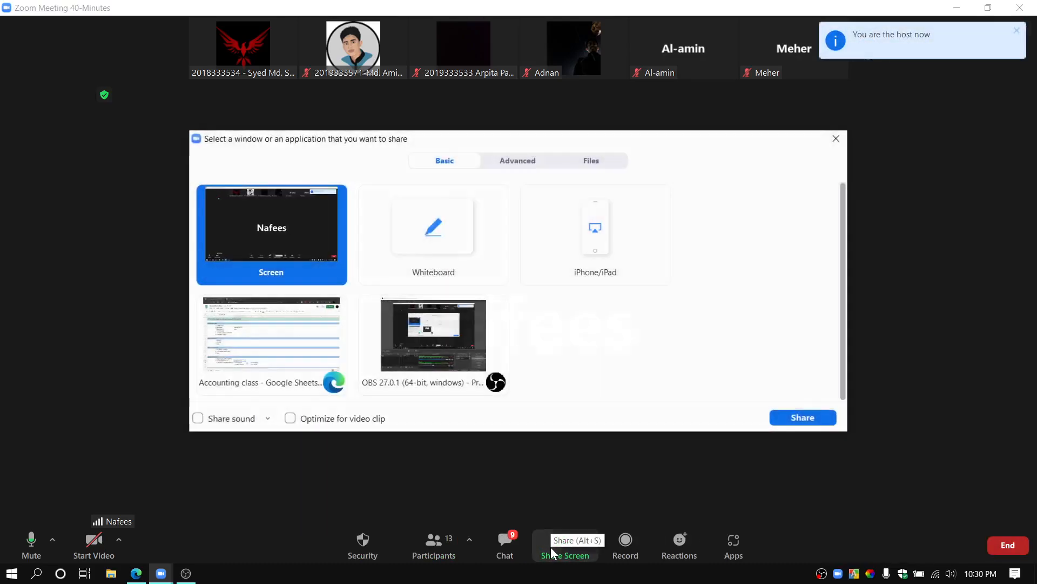
pyautogui.click(299, 380)
pyautogui.click(802, 417)
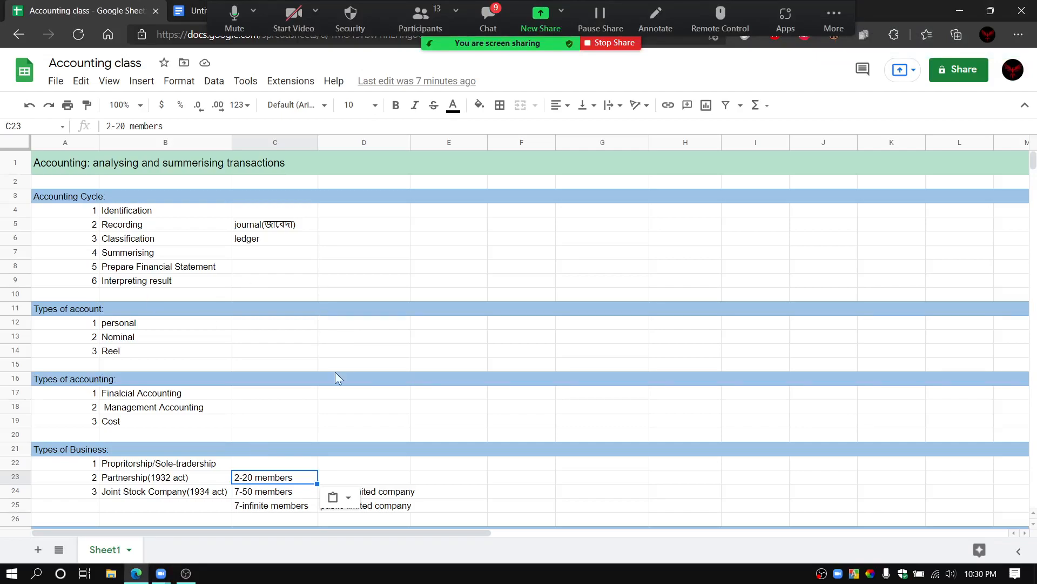
# Step: Go through the Types of Business entries cell by cell, examining each business type, its member limits and the limited company kinds
pyautogui.scroll(-5, 352, 397)
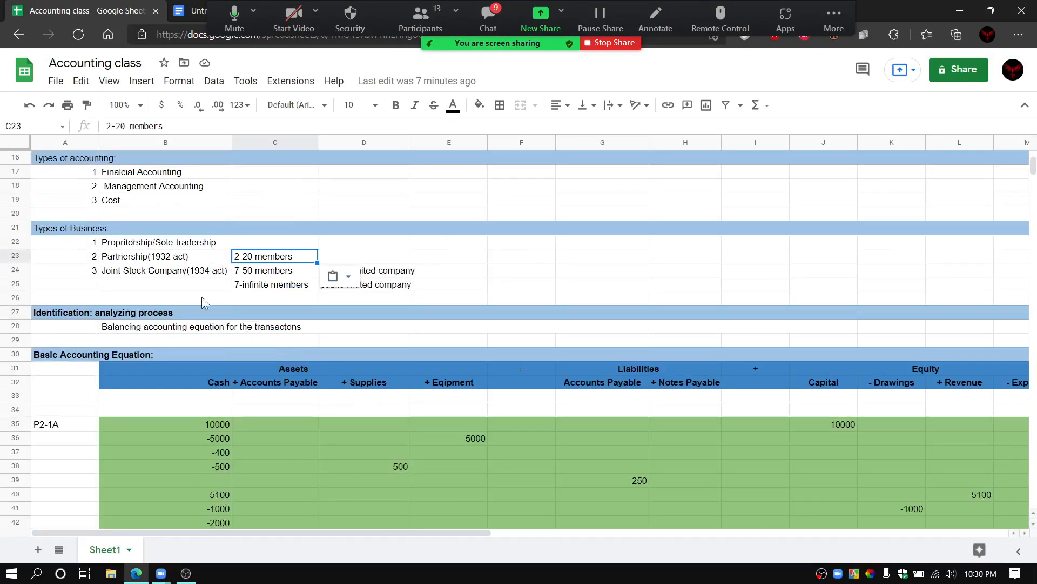
pyautogui.click(131, 246)
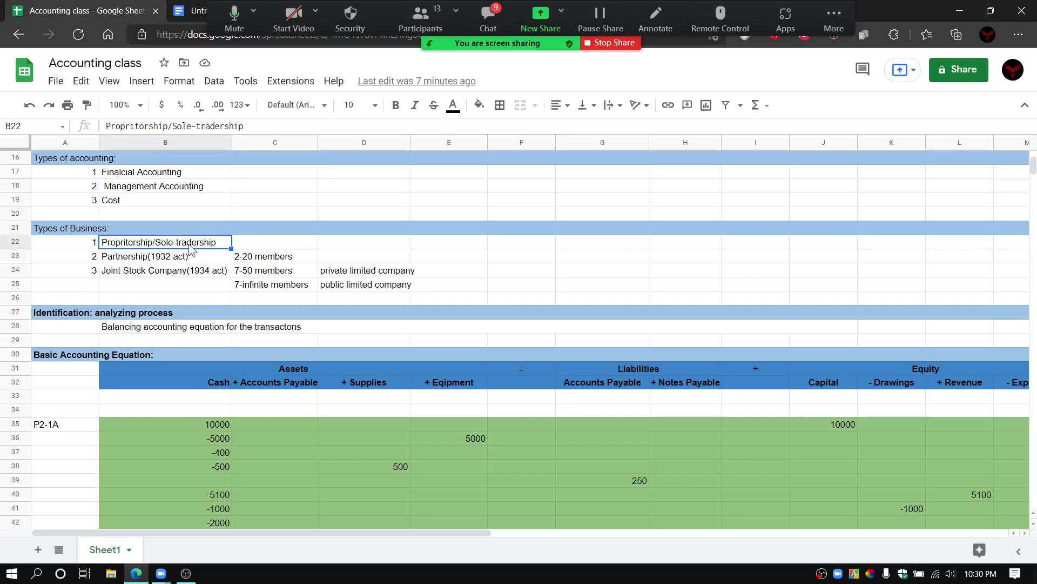
pyautogui.click(164, 262)
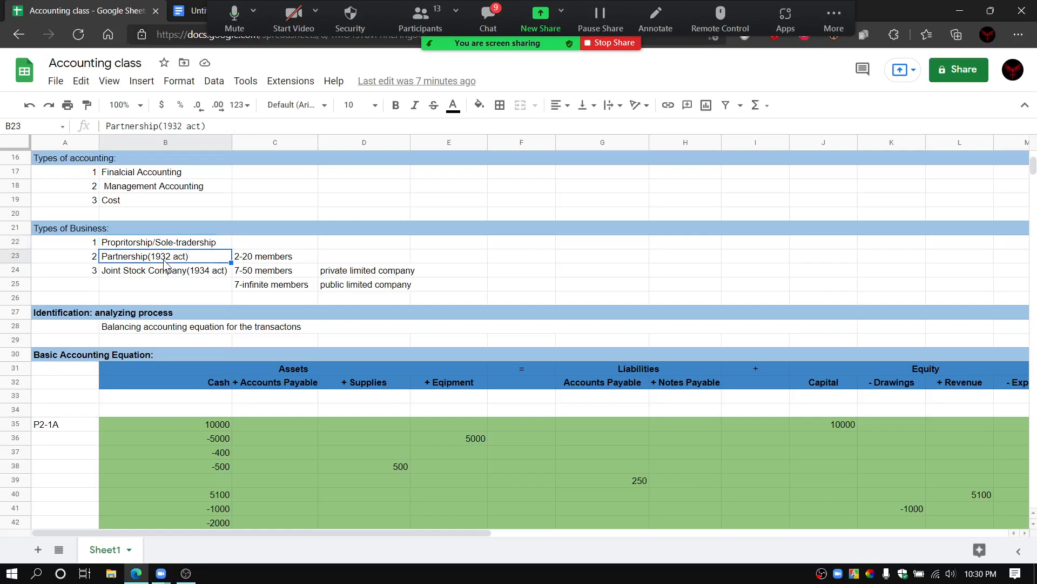
pyautogui.click(255, 263)
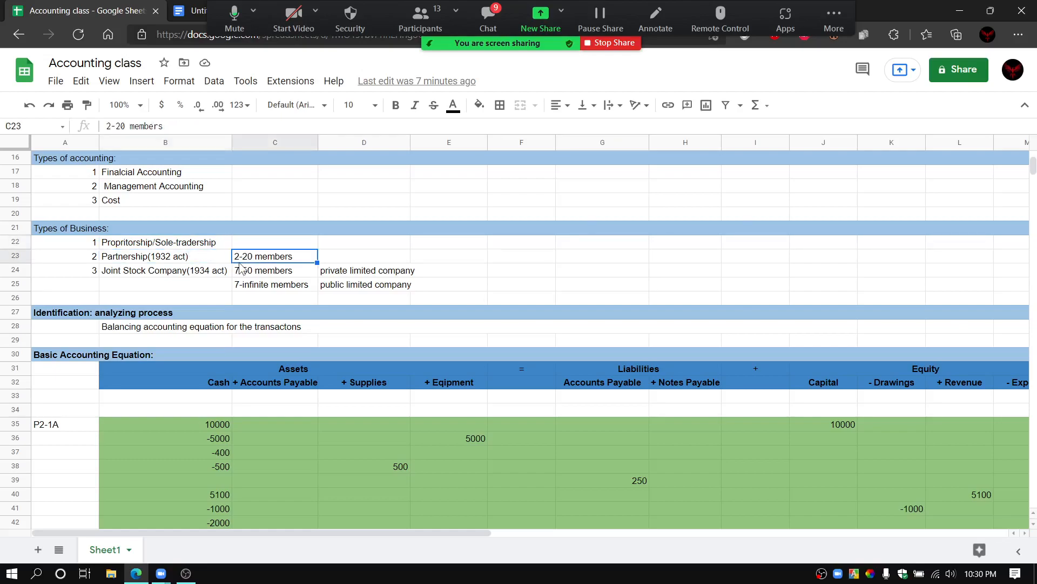
pyautogui.click(173, 264)
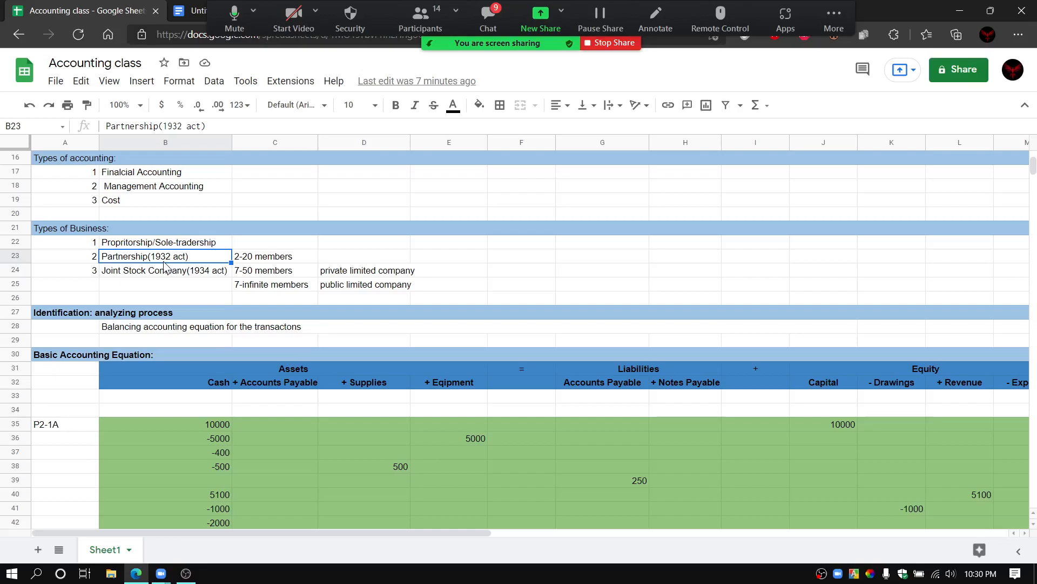
pyautogui.click(168, 274)
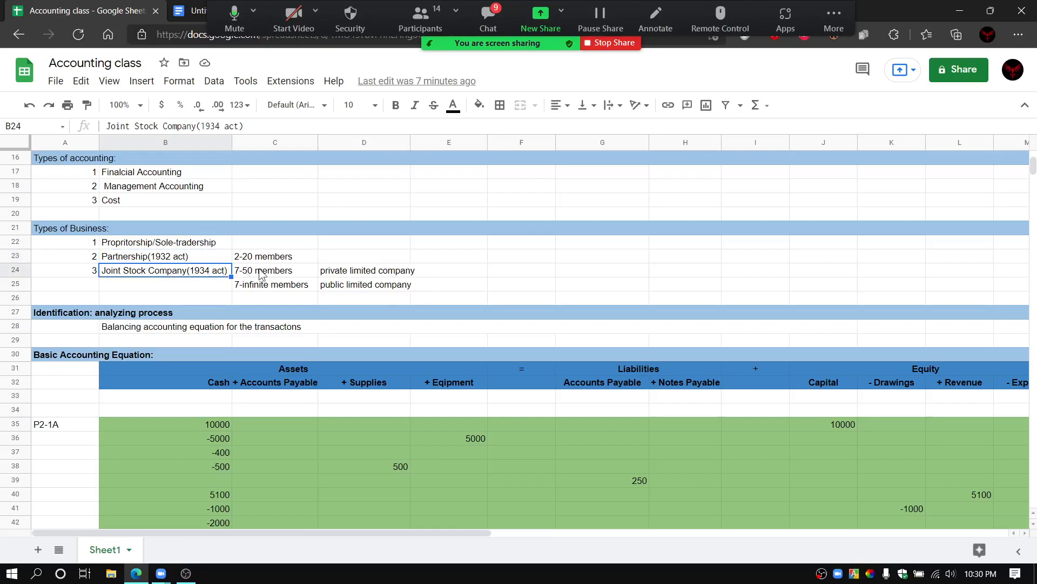
pyautogui.click(357, 274)
pyautogui.click(356, 286)
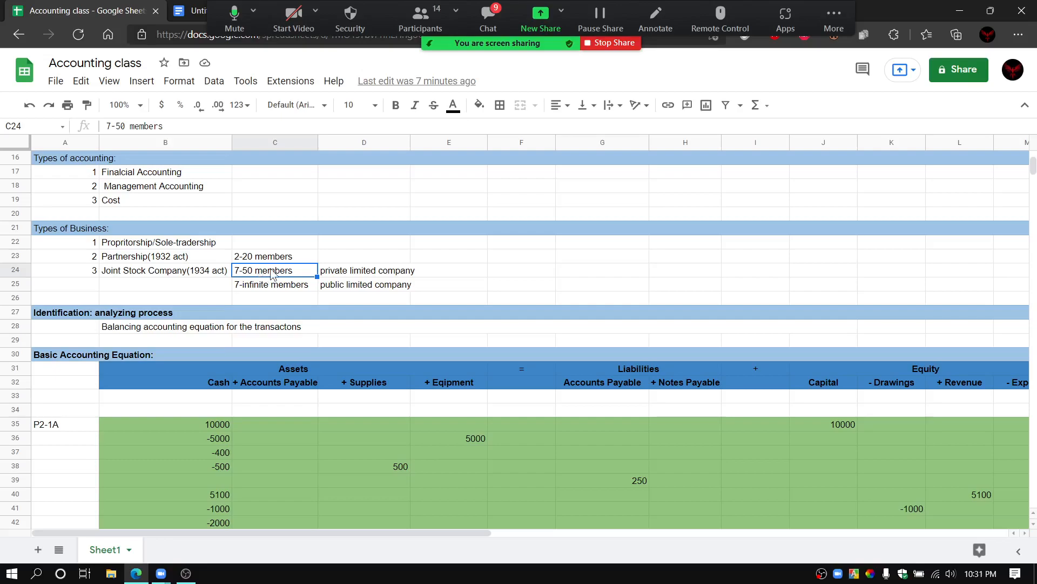
pyautogui.click(263, 286)
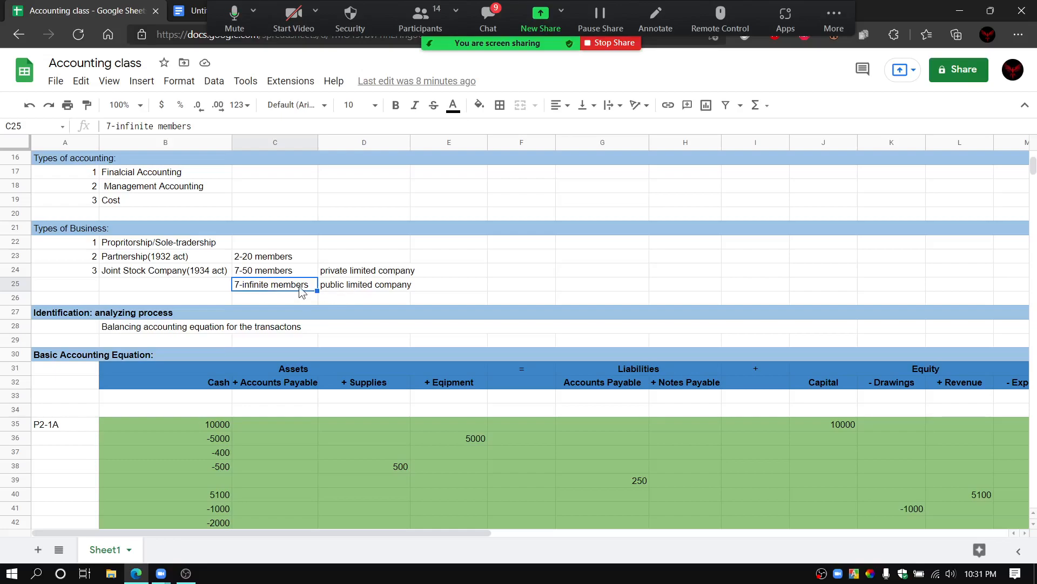
# Step: Examine the public limited company entry alongside its 7-infinite members limit under Types of Business, and view the Basic Accounting Equation table
pyautogui.click(357, 291)
pyautogui.click(301, 290)
pyautogui.click(360, 286)
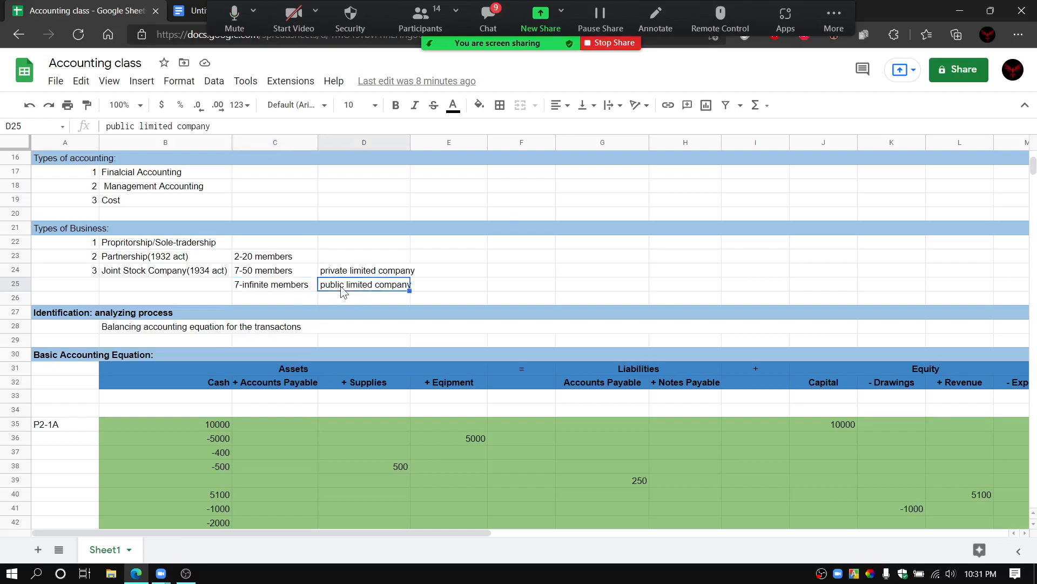
pyautogui.click(270, 285)
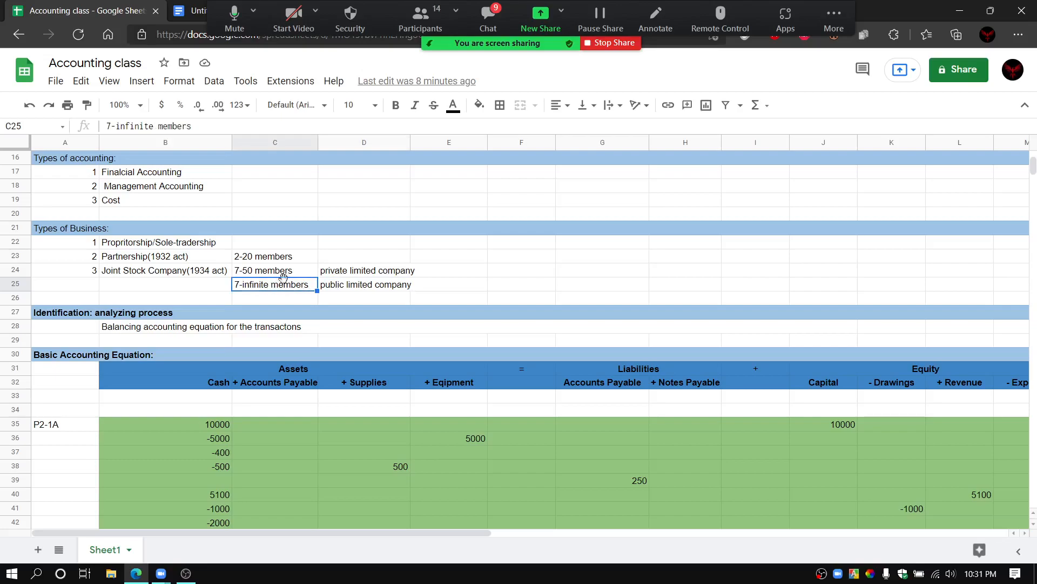
pyautogui.click(328, 287)
pyautogui.click(297, 287)
pyautogui.click(352, 288)
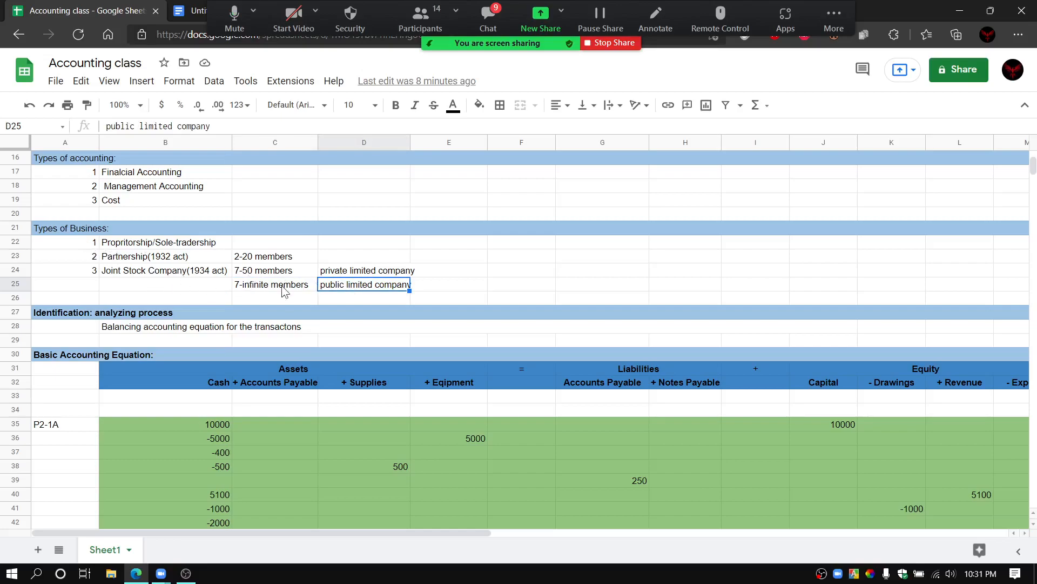
pyautogui.scroll(-1, 277, 340)
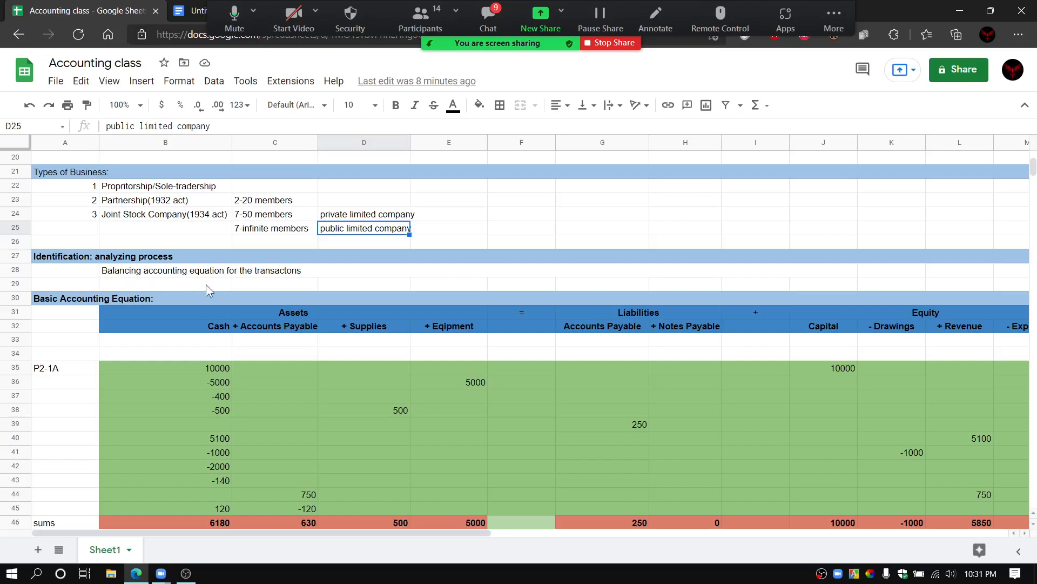
pyautogui.scroll(-1, 206, 284)
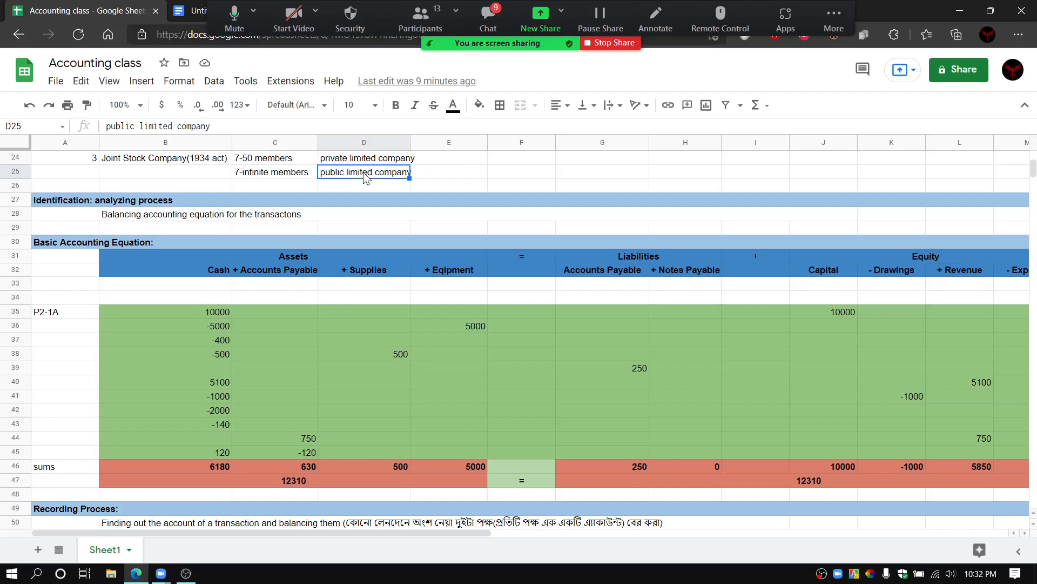
# Step: Review the partnership and joint stock company member limits and compare the private and public limited company entries
pyautogui.scroll(2, 325, 183)
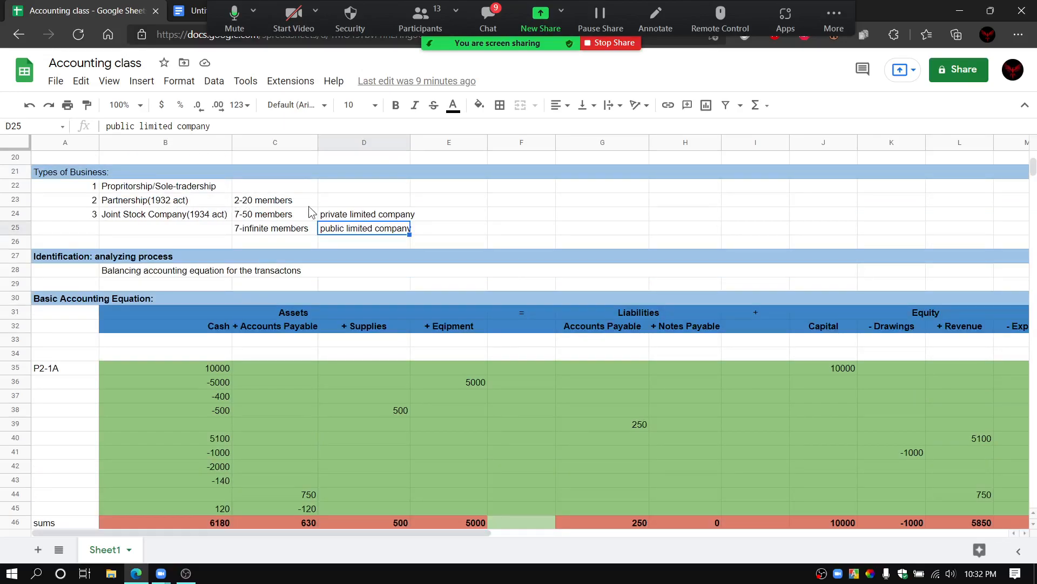
pyautogui.click(302, 204)
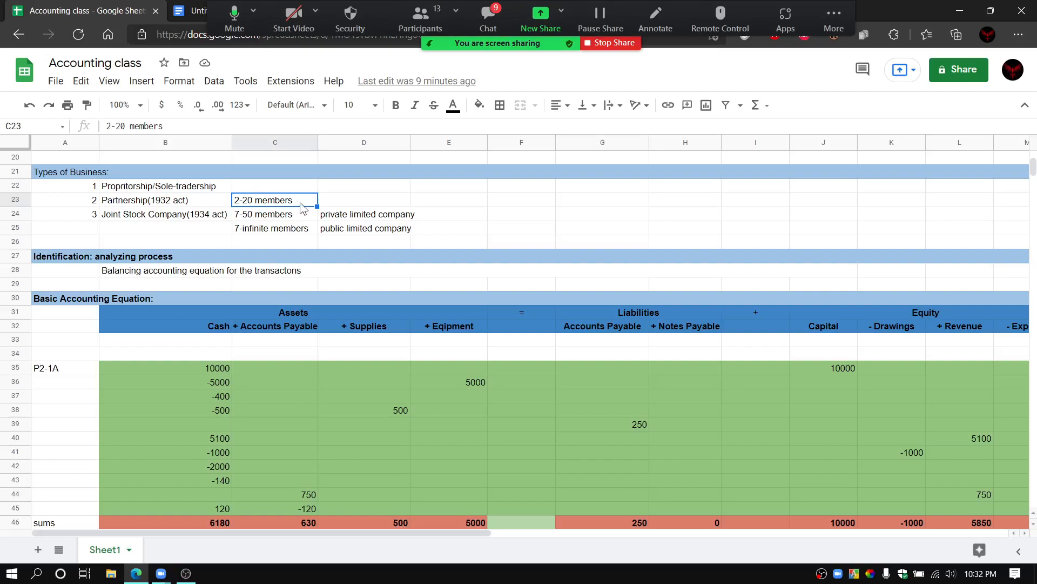
pyautogui.click(283, 219)
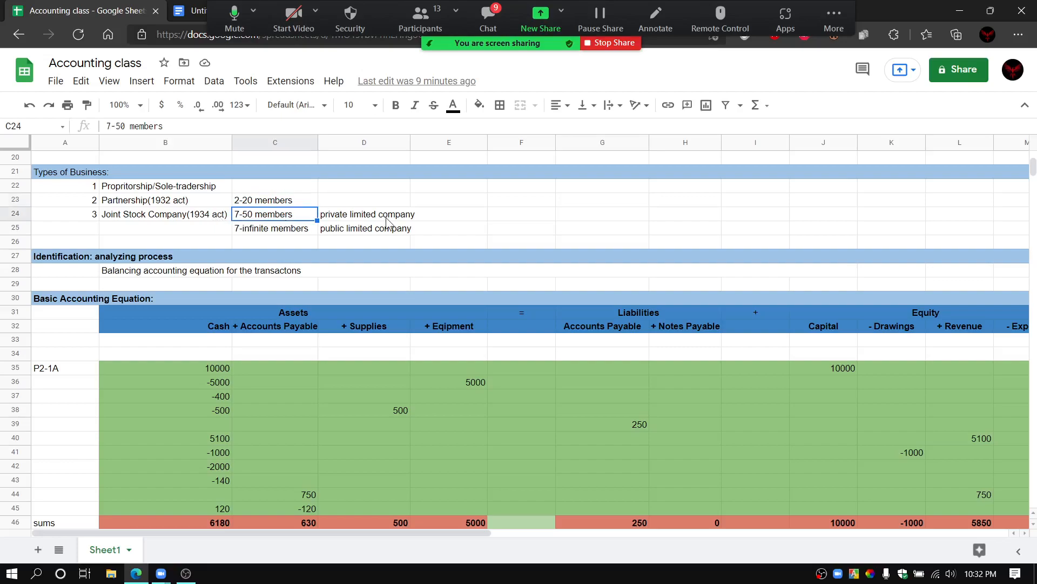
pyautogui.click(433, 217)
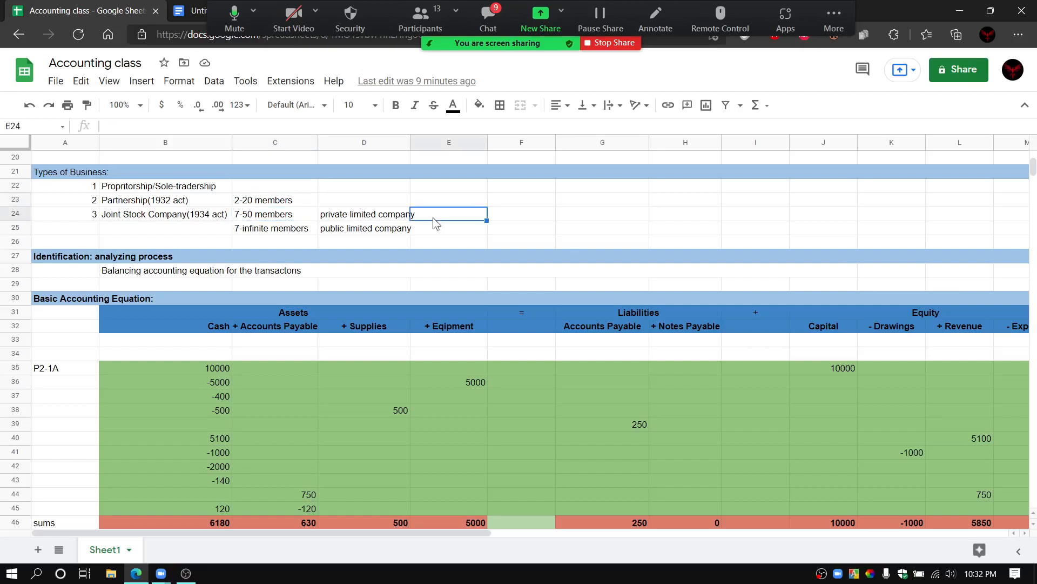
pyautogui.click(397, 220)
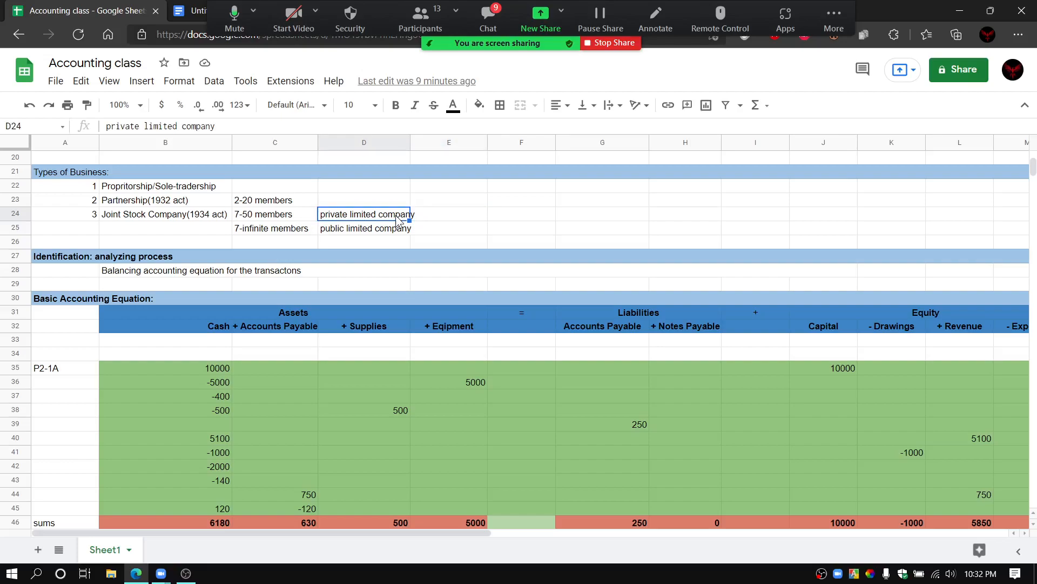
pyautogui.click(366, 233)
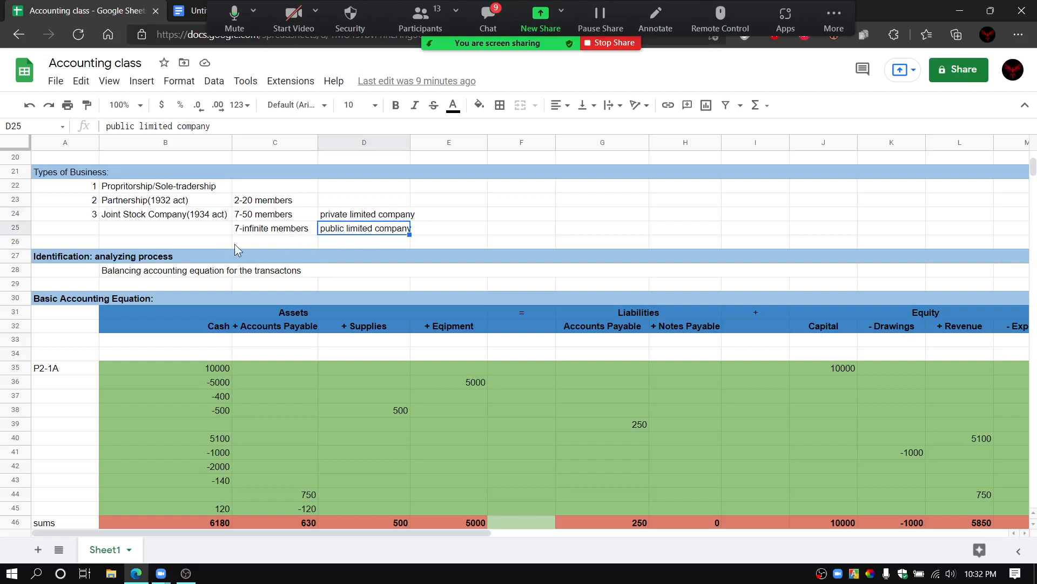
pyautogui.moveTo(213, 242); pyautogui.dragTo(517, 242)
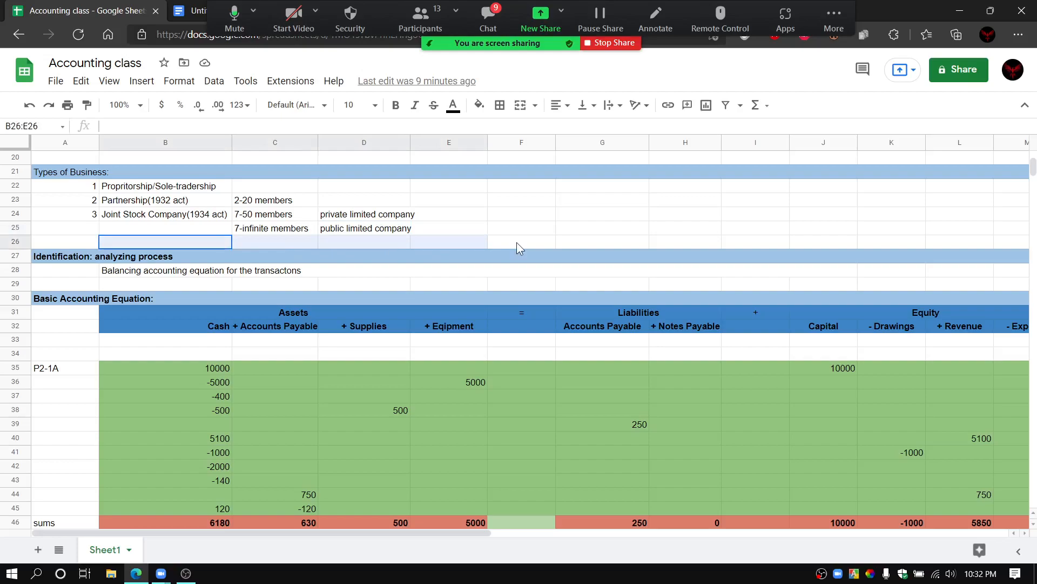
pyautogui.click(568, 243)
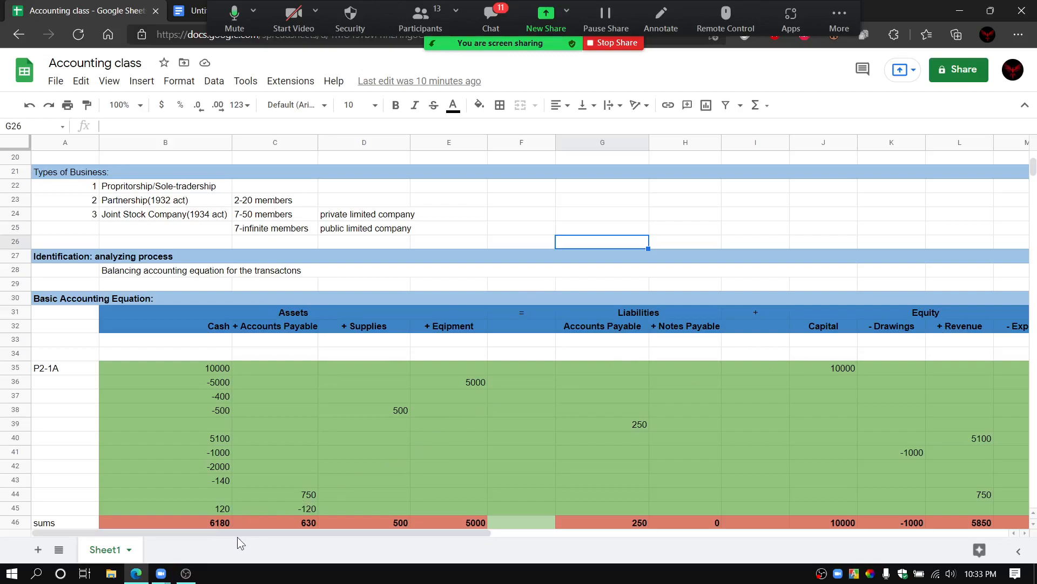
# Step: Change the Accounts Payable heading under Assets to "+ Accounts Recieveable" and widen its column to fit the text
pyautogui.moveTo(215, 534); pyautogui.dragTo(258, 536)
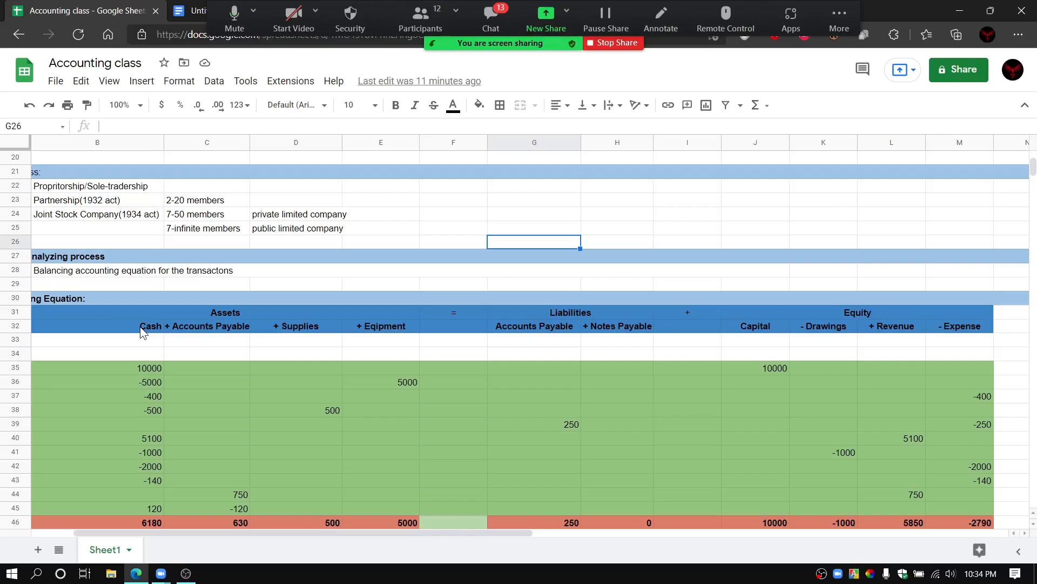
pyautogui.click(246, 328)
pyautogui.doubleClick(250, 328)
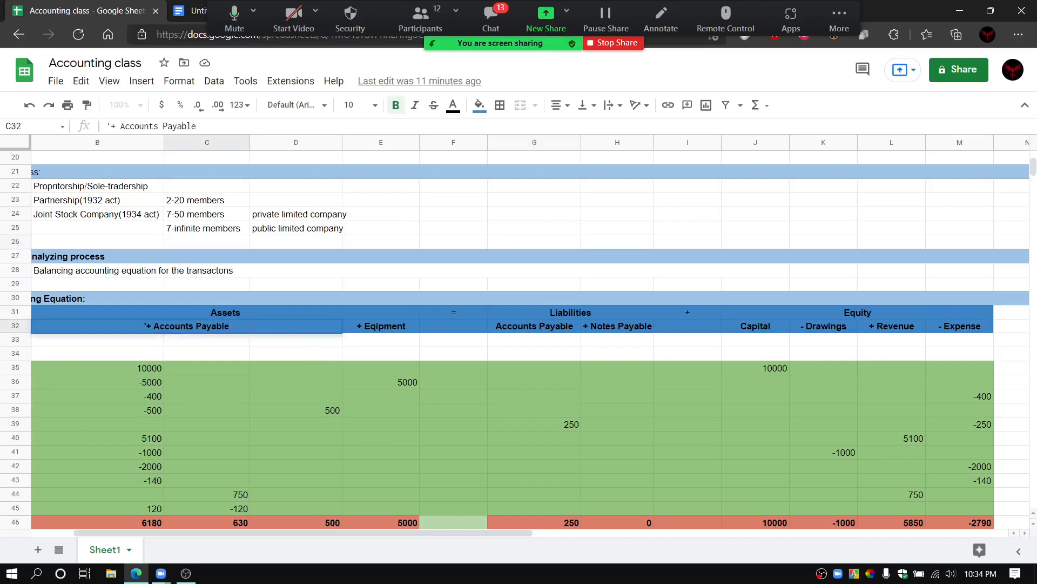
pyautogui.press('BackSpace')
pyautogui.press('BackSpace')
pyautogui.press('BackSpace')
pyautogui.press('BackSpace')
pyautogui.press('BackSpace')
pyautogui.press('BackSpace')
pyautogui.press('BackSpace')
pyautogui.write('Recieveable')
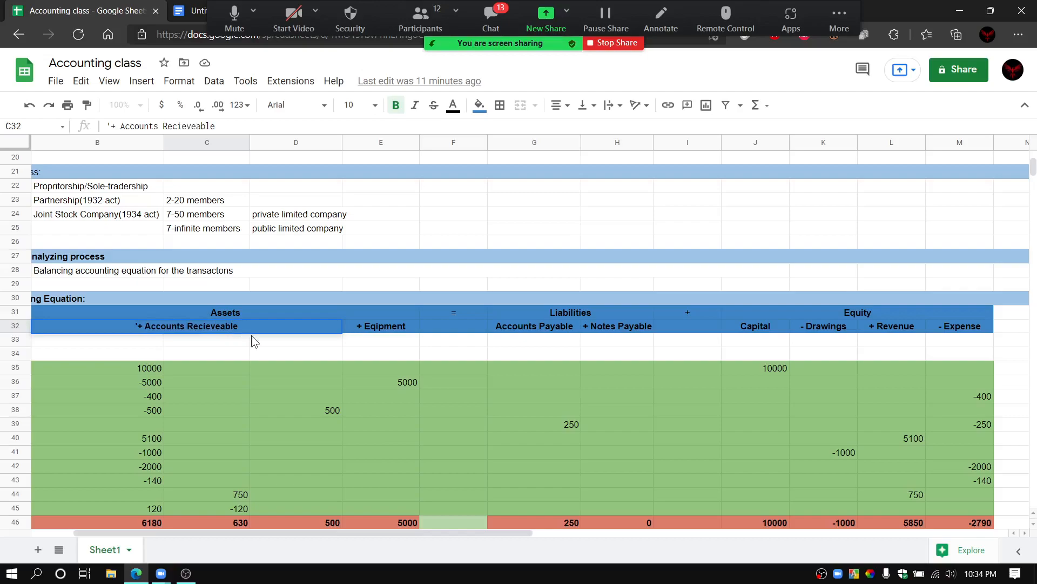
pyautogui.click(264, 340)
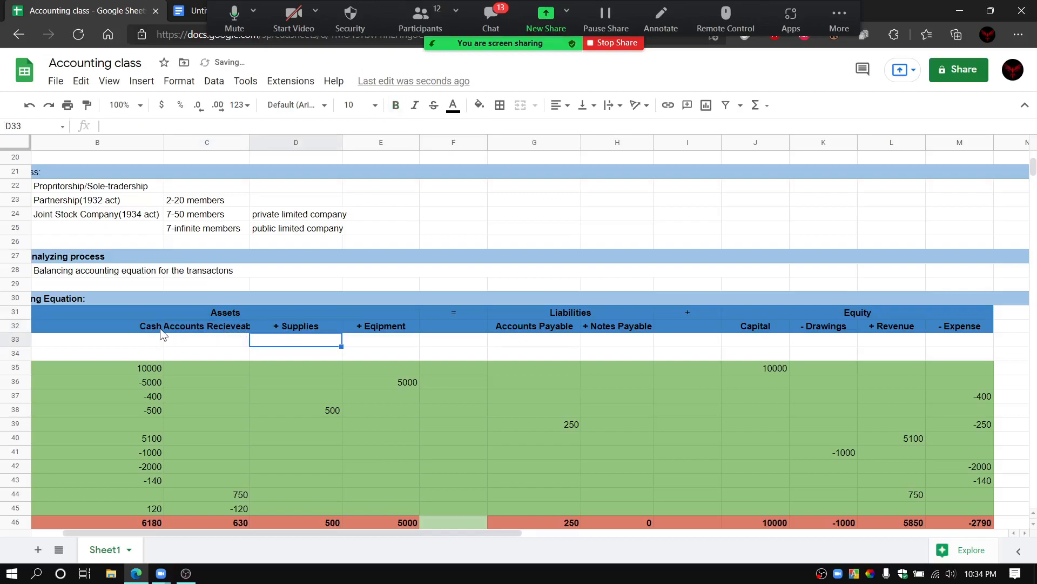
pyautogui.moveTo(250, 141); pyautogui.dragTo(266, 141)
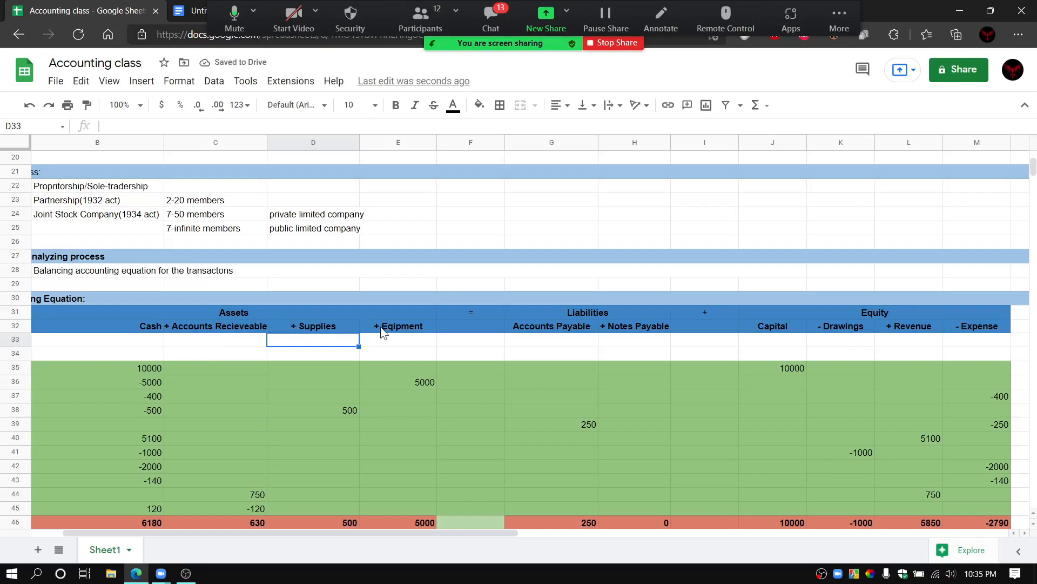
# Step: Examine the Liabilities heading and the cells beneath its two account columns in the Basic Accounting Equation table
pyautogui.click(375, 340)
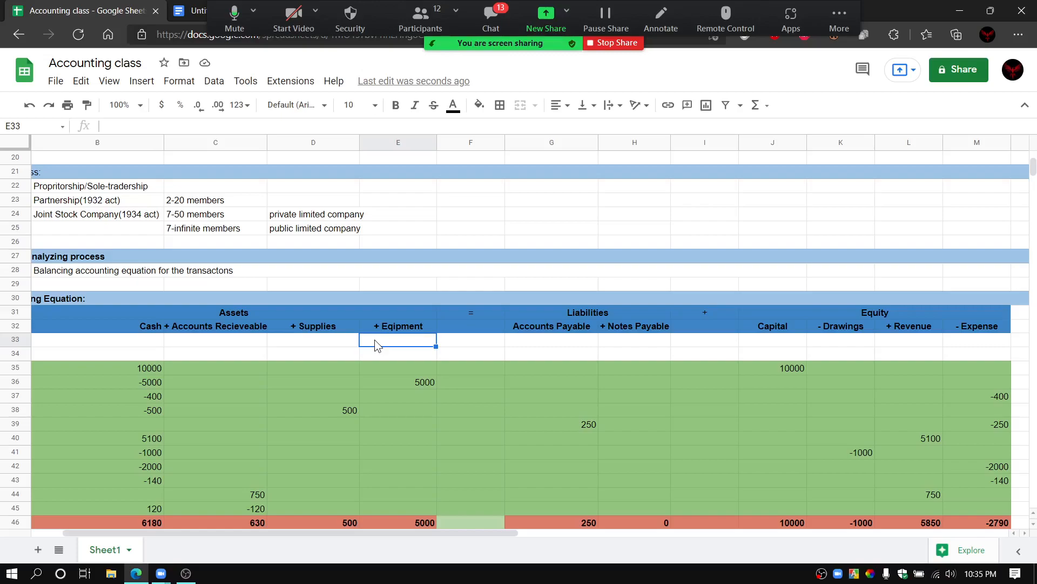
pyautogui.click(522, 316)
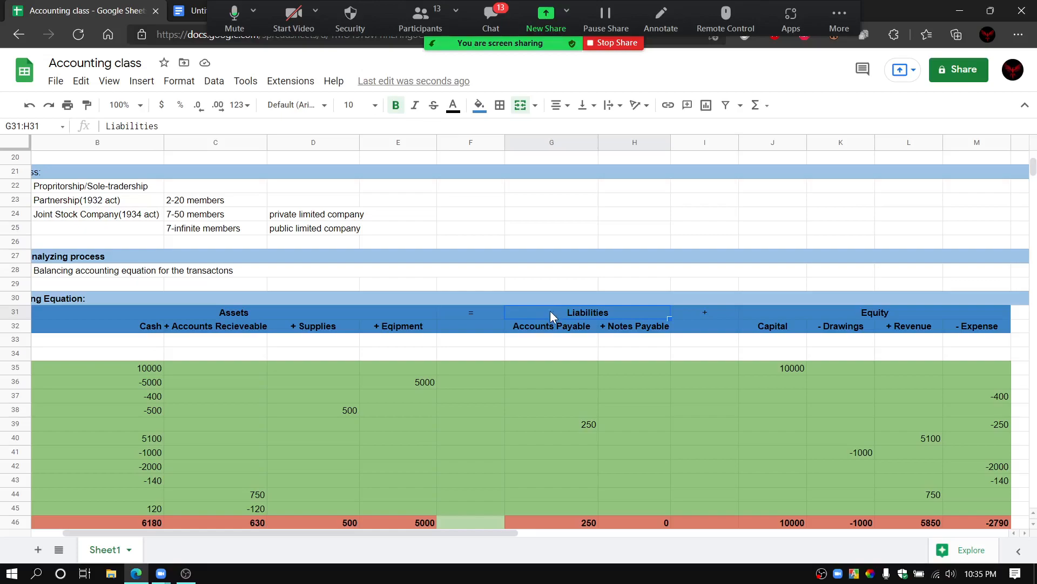
pyautogui.click(545, 352)
pyautogui.click(547, 338)
pyautogui.click(624, 338)
pyautogui.click(556, 339)
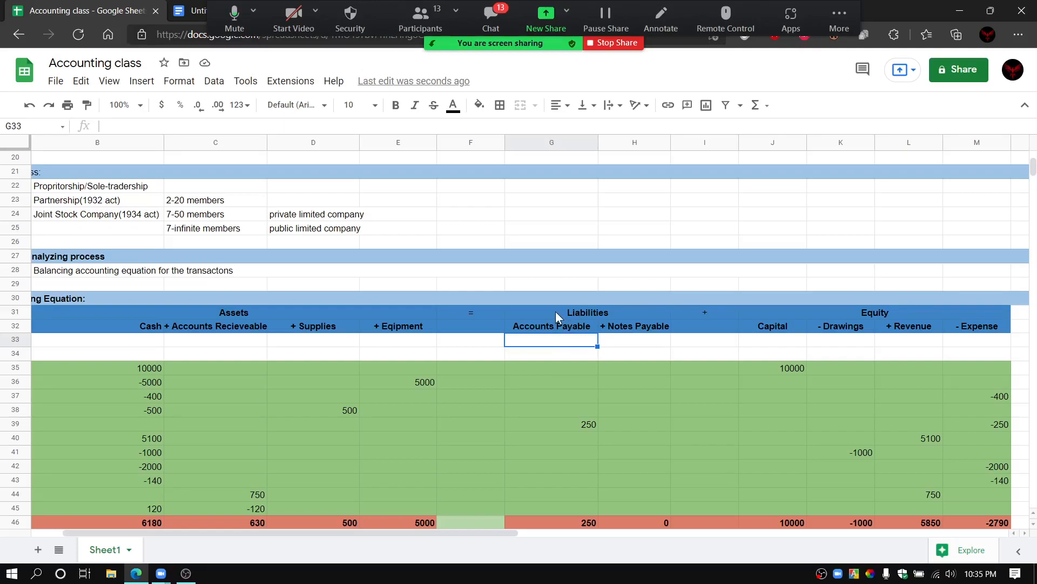
pyautogui.click(556, 312)
# Step: Compare the Accounts Payable and Notes Payable headings under Liabilities, and slightly widen the Notes Payable column
pyautogui.click(536, 326)
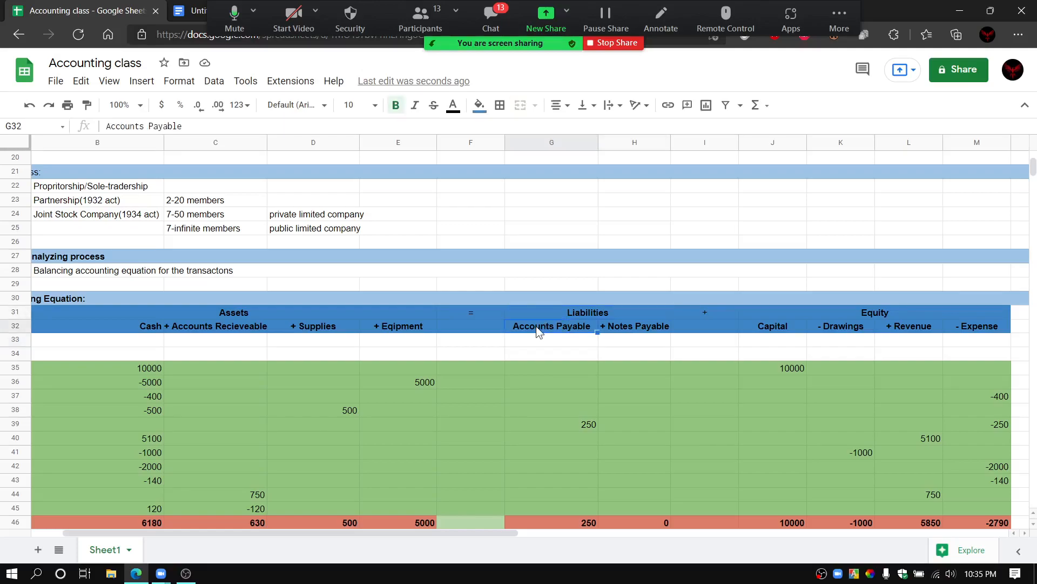
pyautogui.click(641, 327)
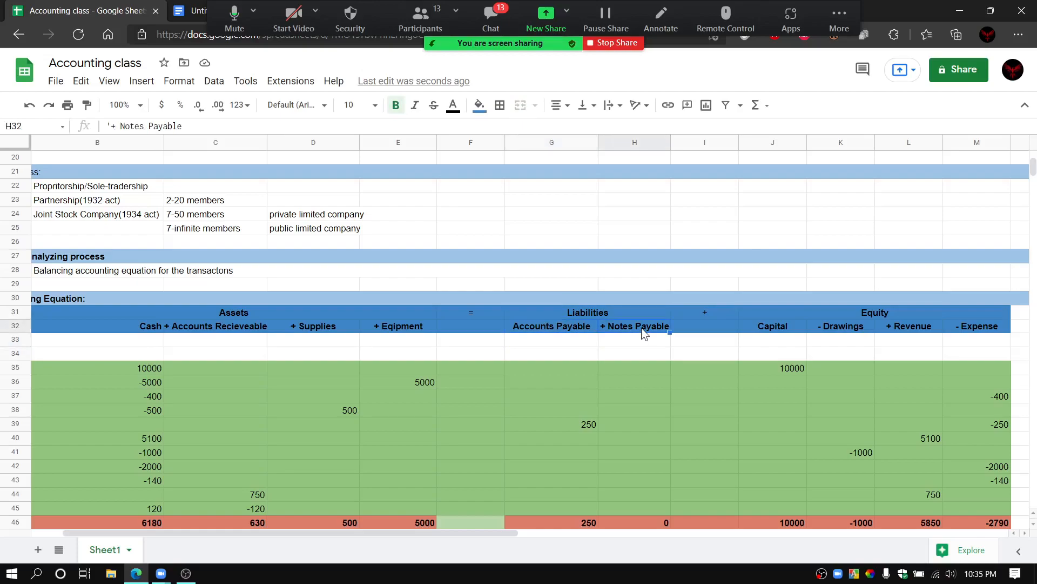
pyautogui.click(551, 325)
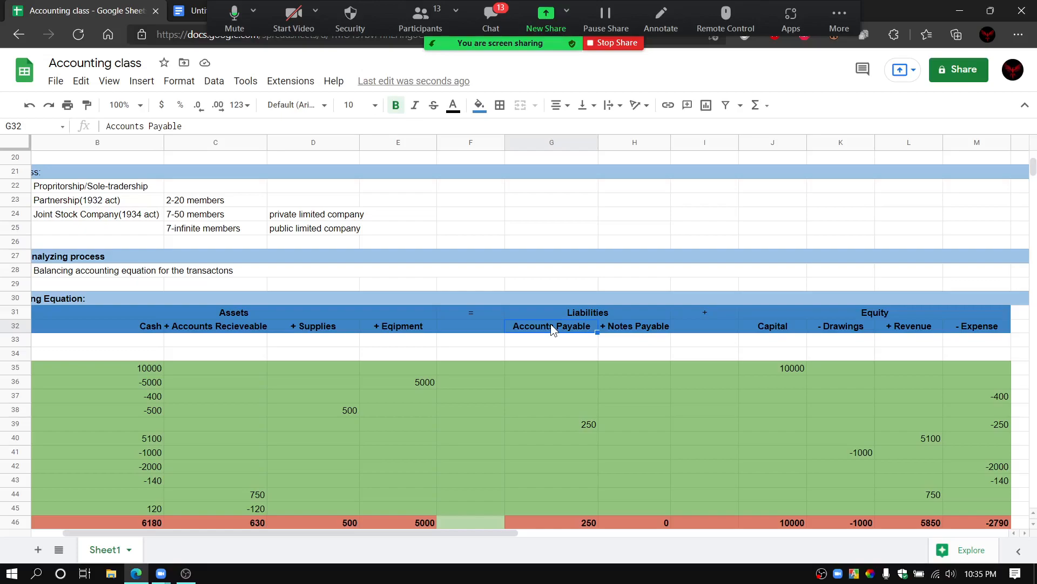
pyautogui.click(627, 328)
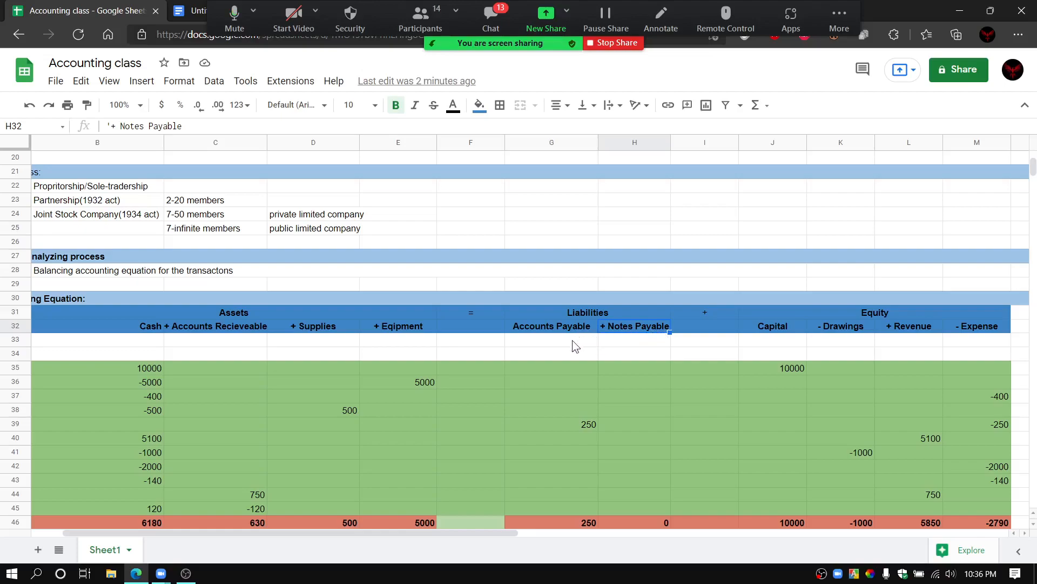
pyautogui.moveTo(671, 147); pyautogui.dragTo(677, 143)
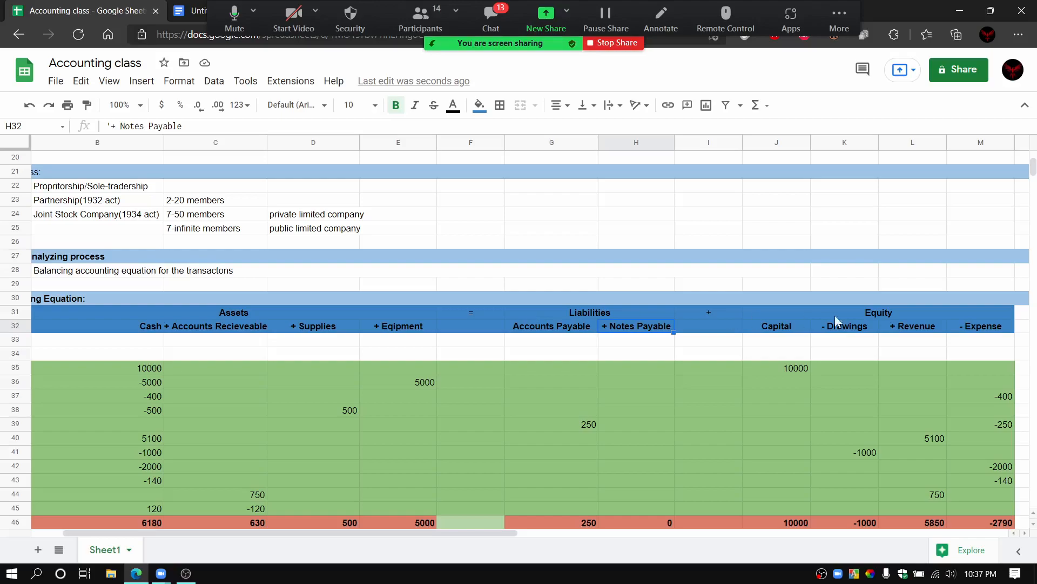
# Step: Examine the Equity heading in relation to Liabilities, along with the Capital and Drawings headings beneath it
pyautogui.click(904, 317)
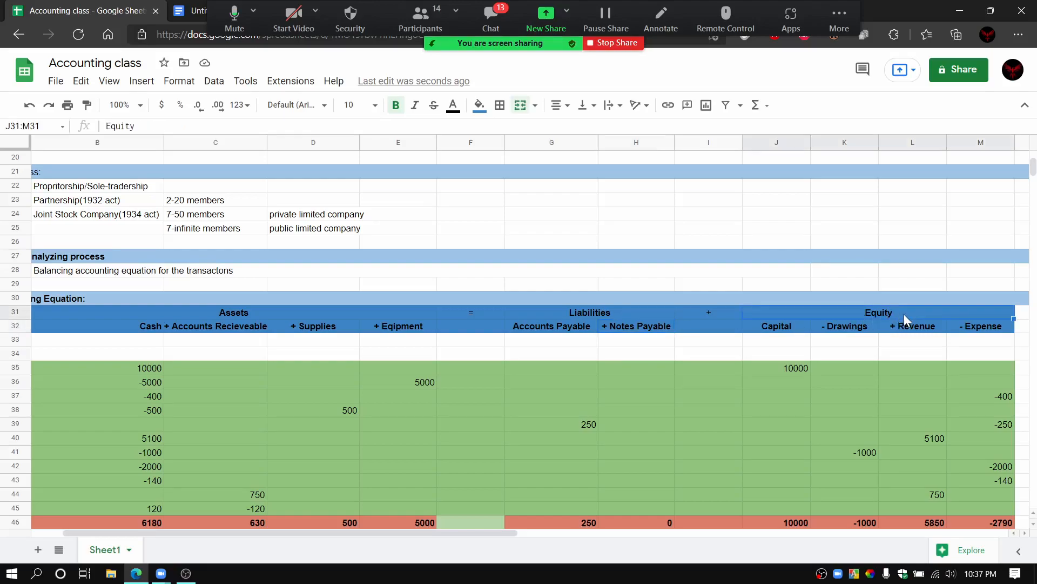
pyautogui.click(637, 315)
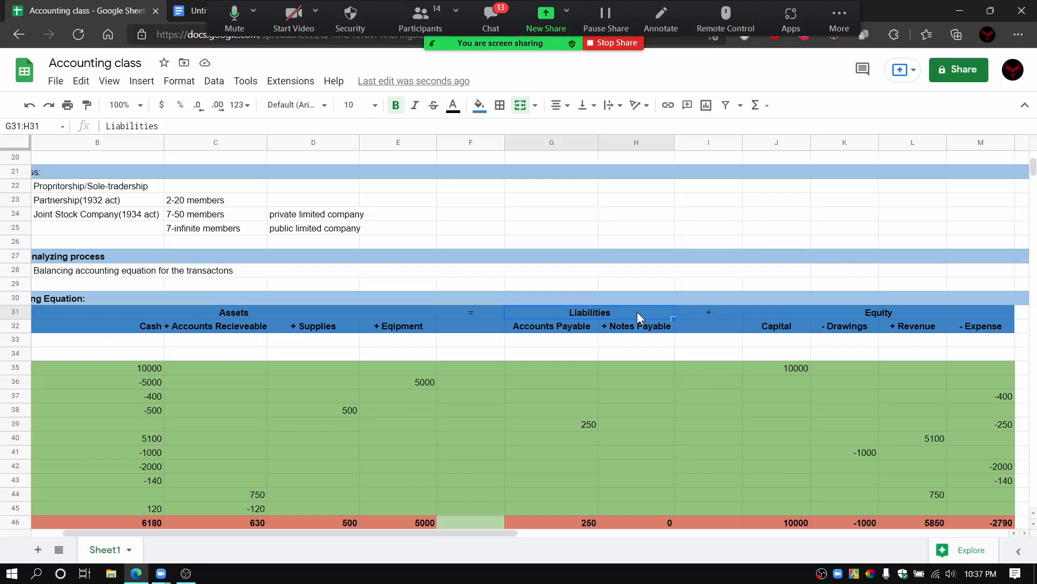
pyautogui.click(899, 313)
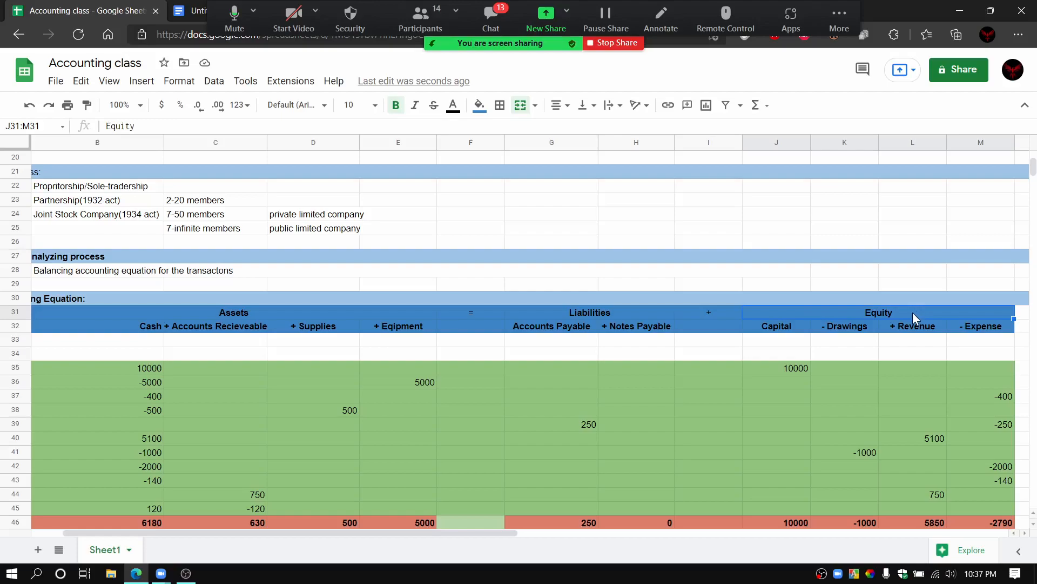
pyautogui.click(813, 371)
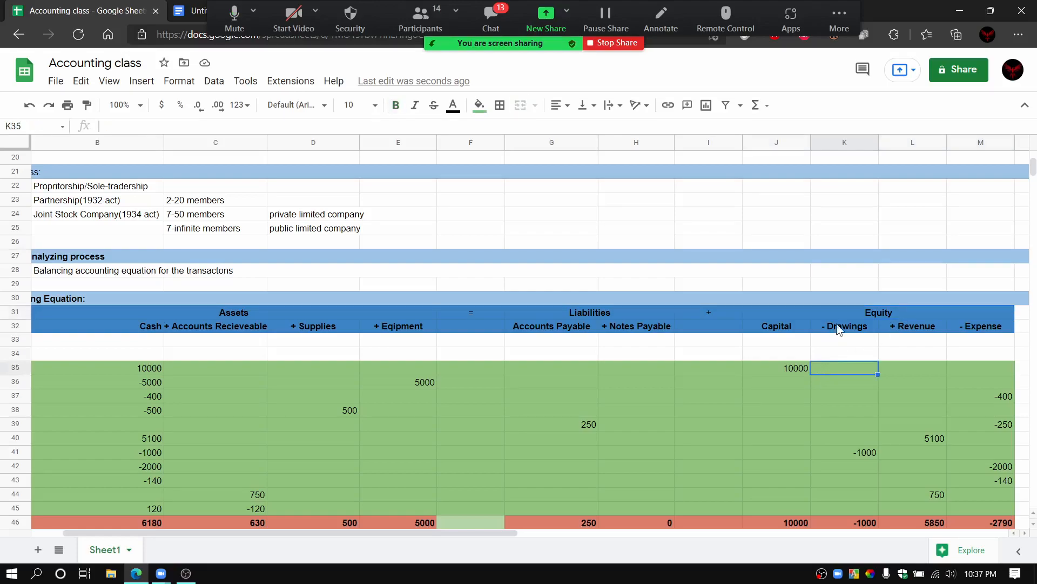
pyautogui.click(900, 312)
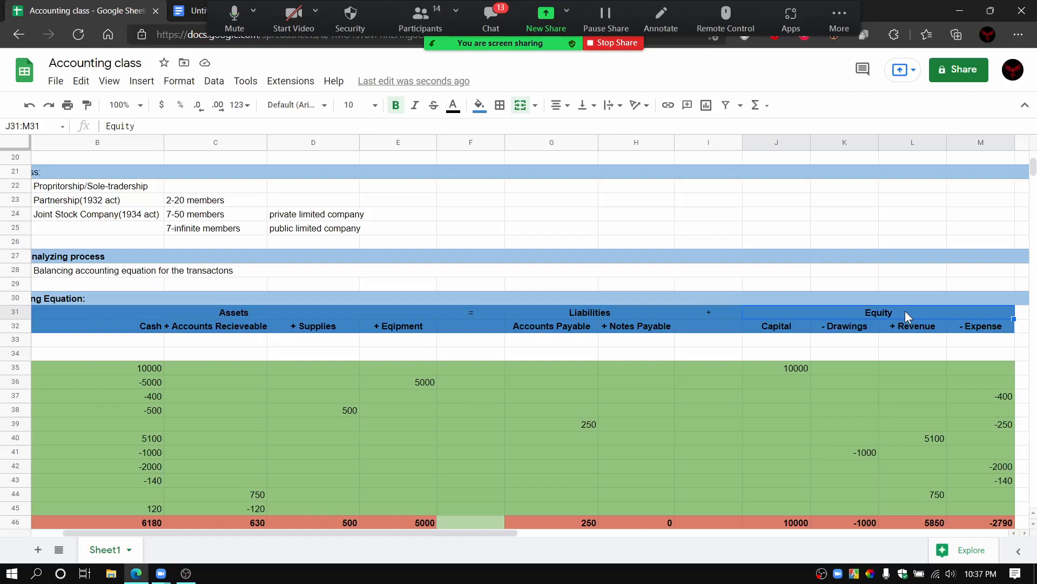
pyautogui.click(752, 326)
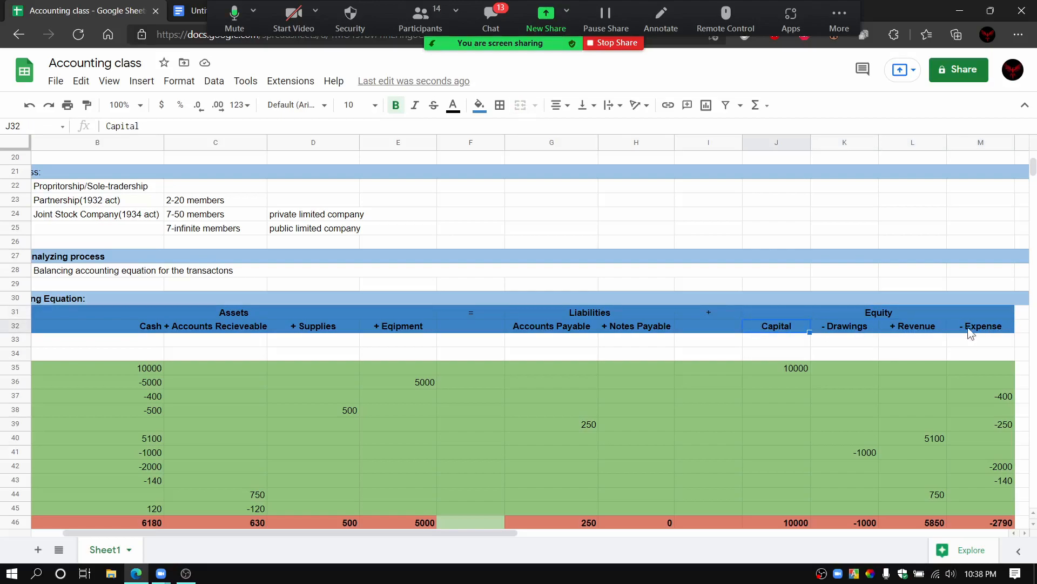
pyautogui.click(813, 297)
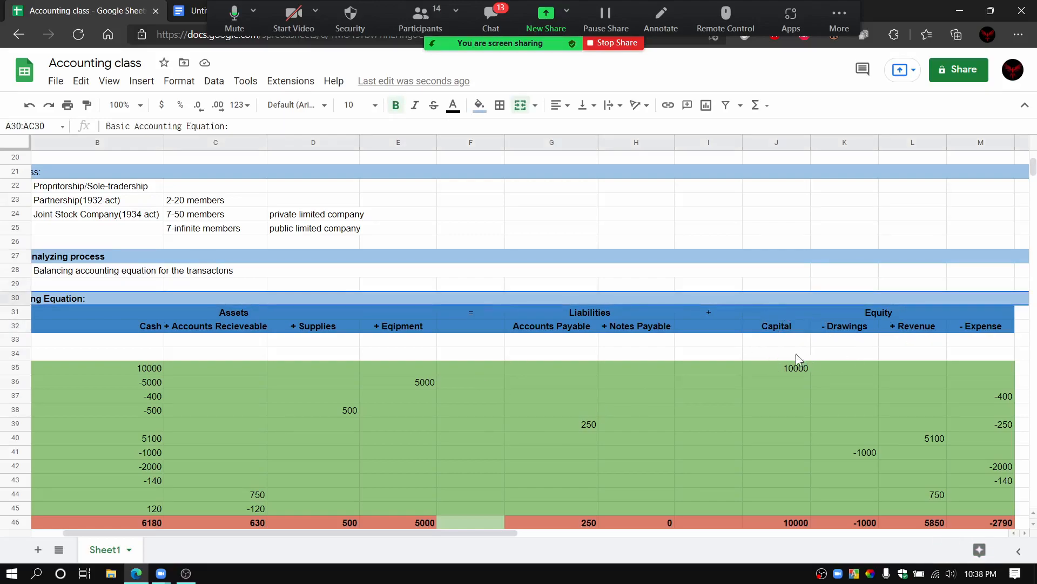
pyautogui.click(785, 331)
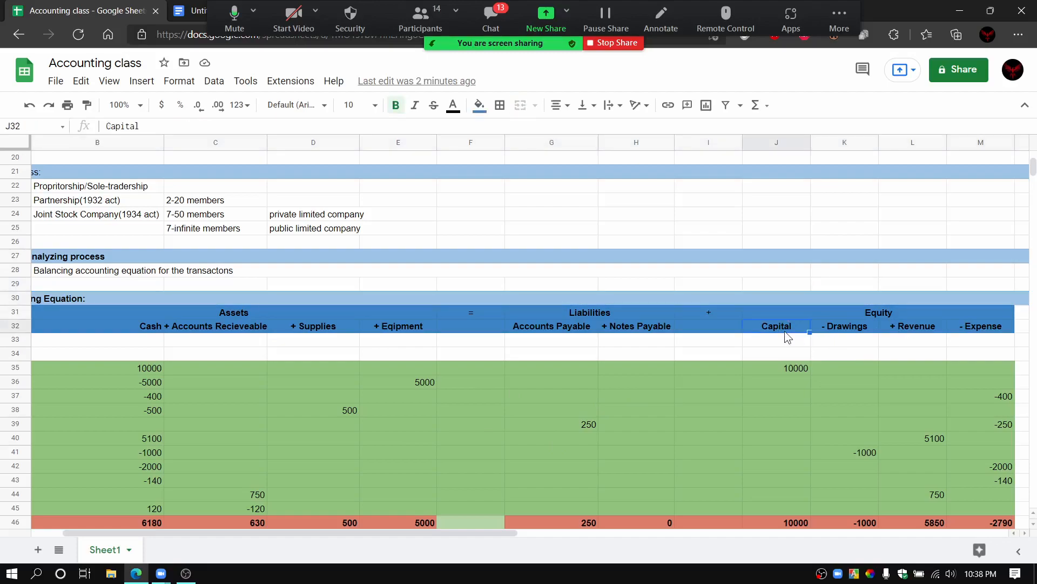
pyautogui.click(847, 329)
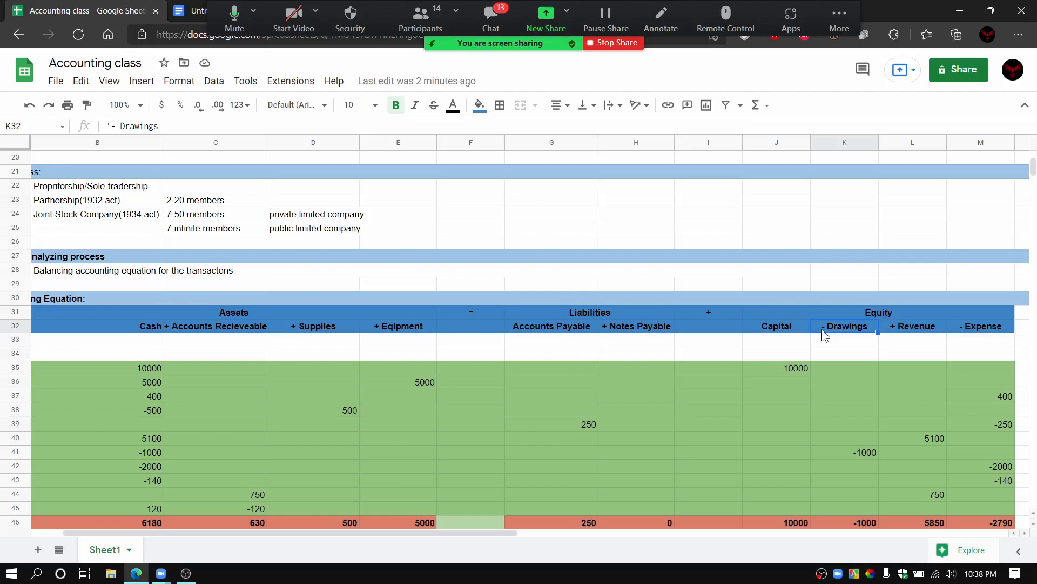
# Step: Examine the Revenue and Expense headings under Equity and the transaction rows beneath the headings
pyautogui.click(902, 330)
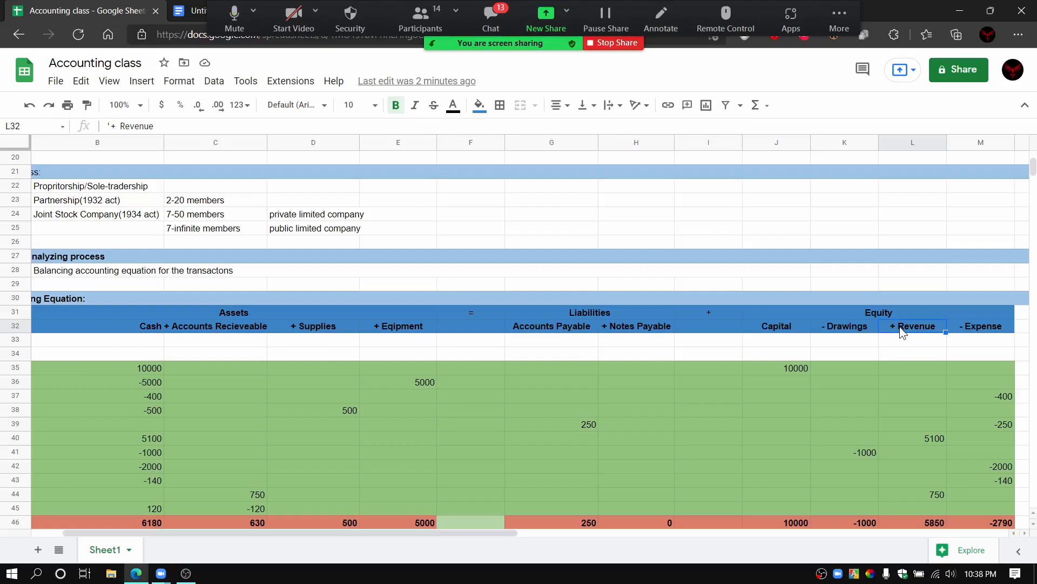
pyautogui.click(960, 329)
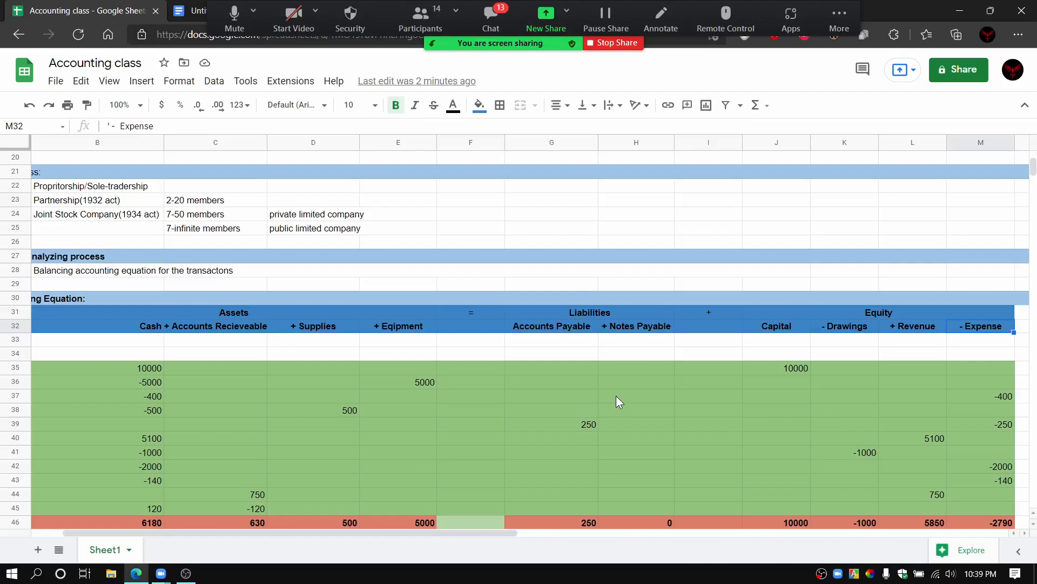
pyautogui.scroll(-1, 616, 395)
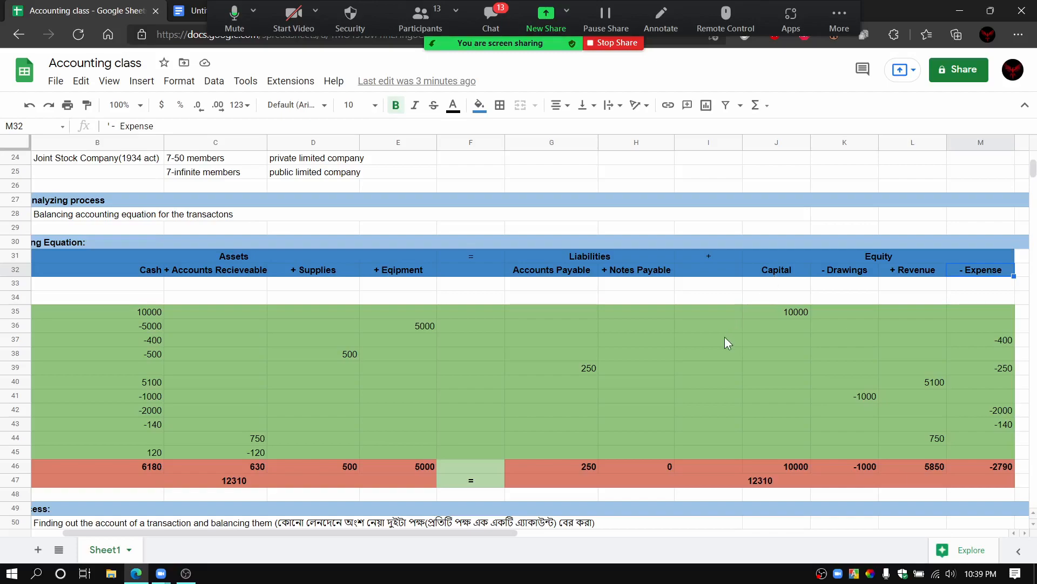
pyautogui.scroll(-1, 726, 343)
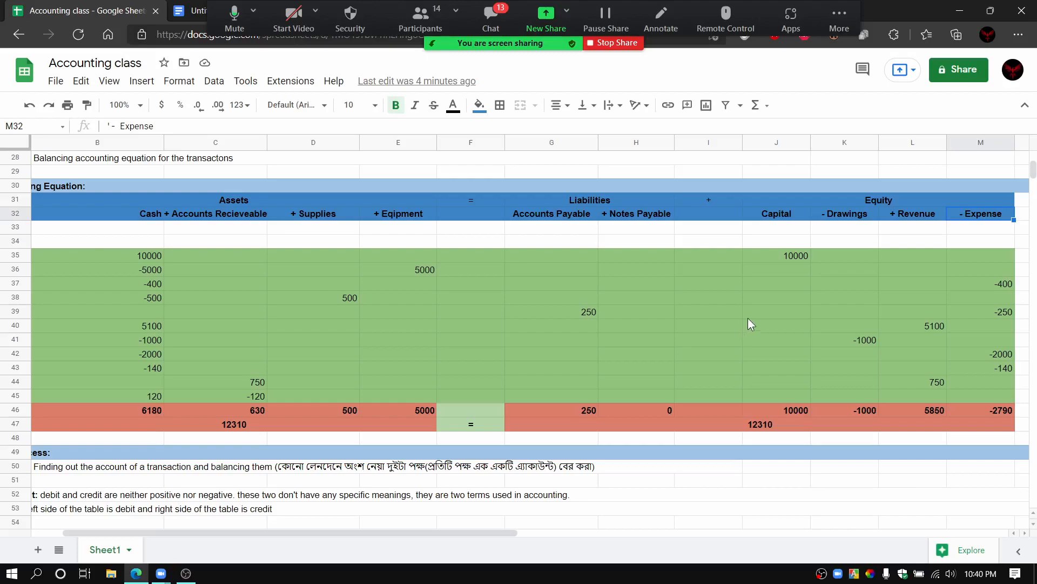
# Step: Examine the Capital heading under Equity and its entry in row 35 of the Basic Accounting Equation table
pyautogui.click(792, 215)
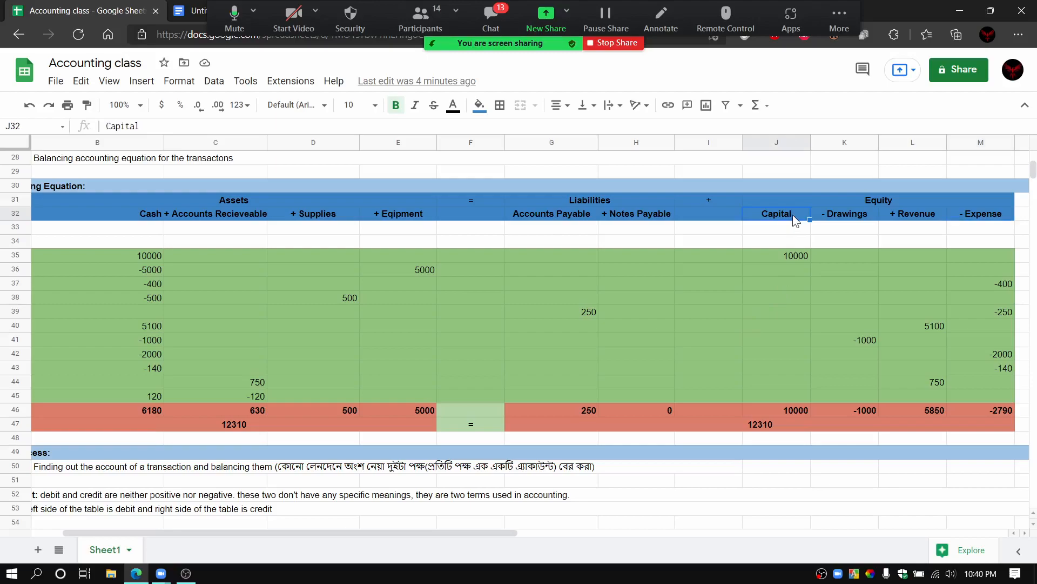
pyautogui.click(753, 261)
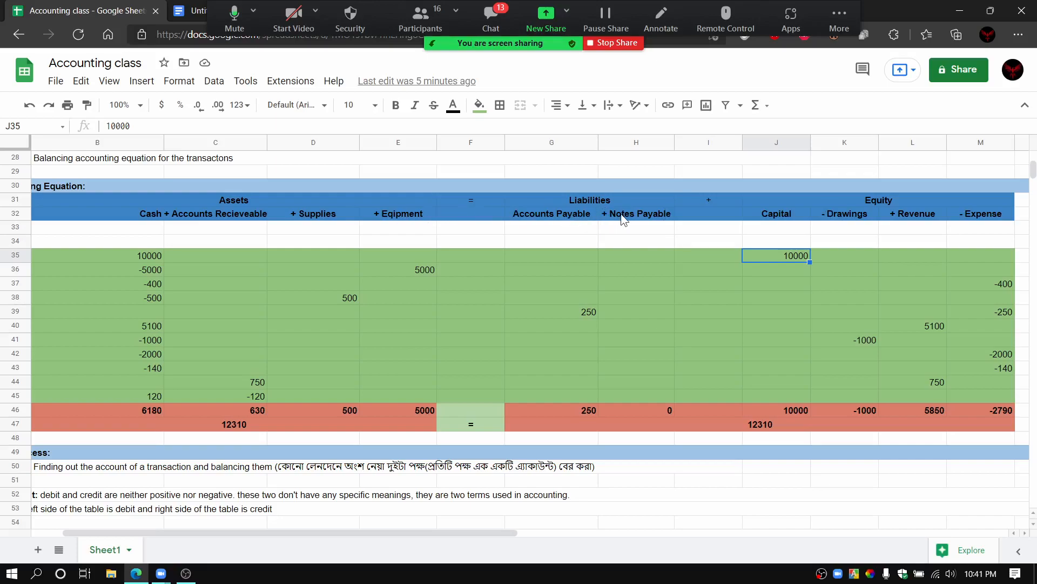
pyautogui.click(481, 242)
pyautogui.click(405, 242)
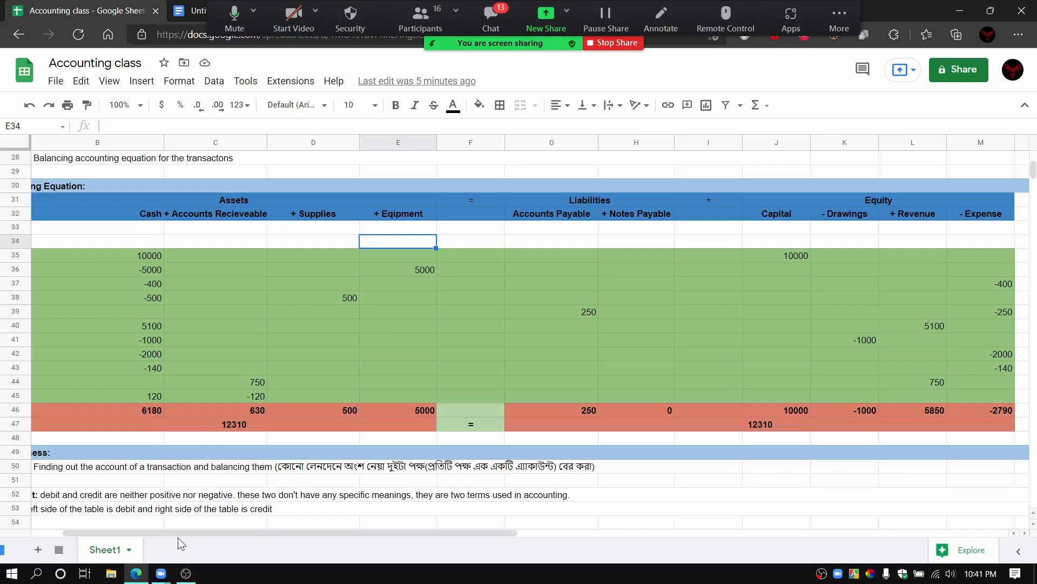
# Step: Check the Zoom participants list and the problem label beside the first transaction row, and close the list
pyautogui.moveTo(170, 534); pyautogui.dragTo(124, 534)
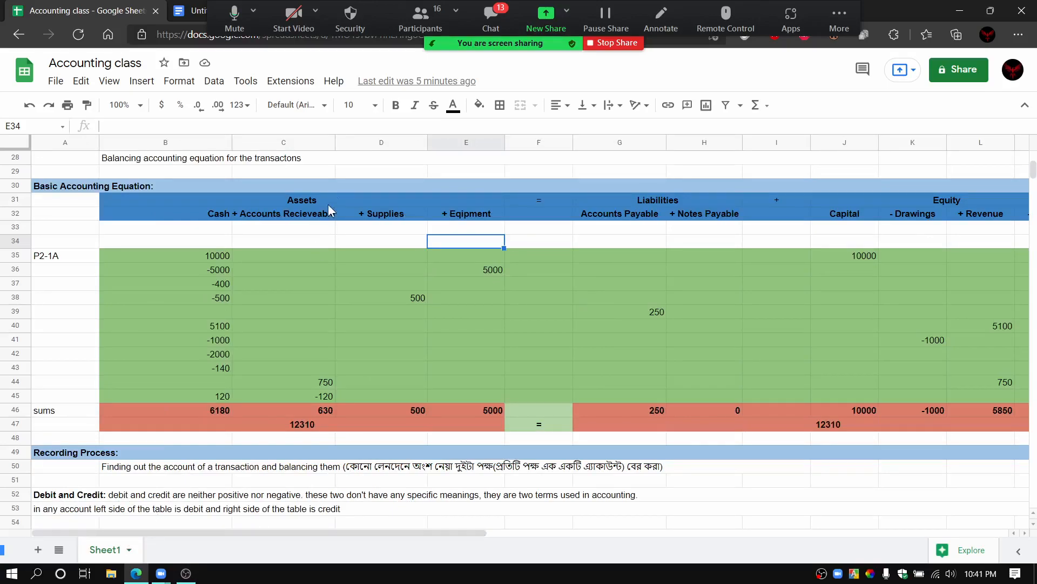
pyautogui.click(423, 27)
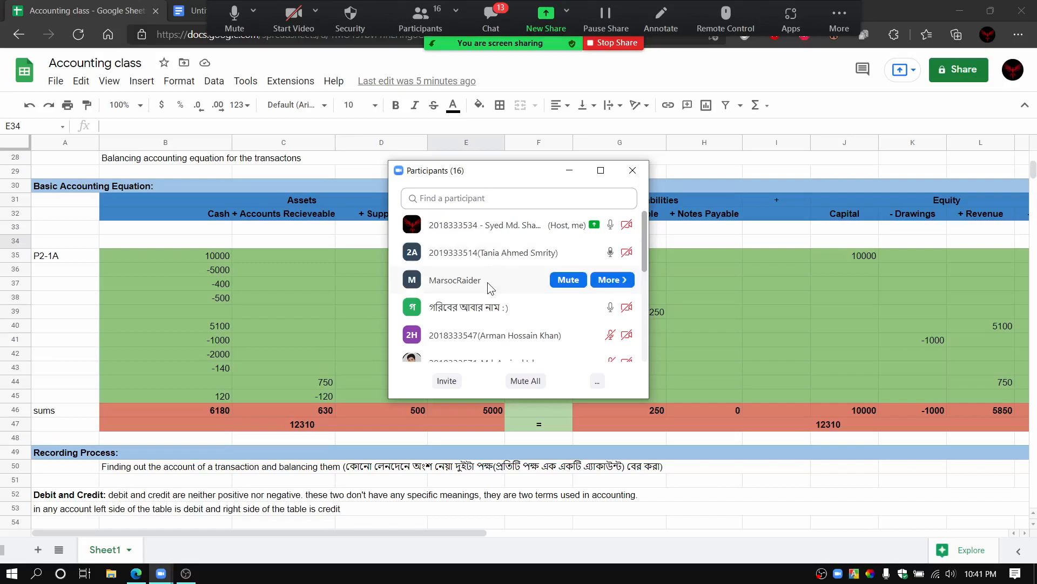
pyautogui.click(60, 260)
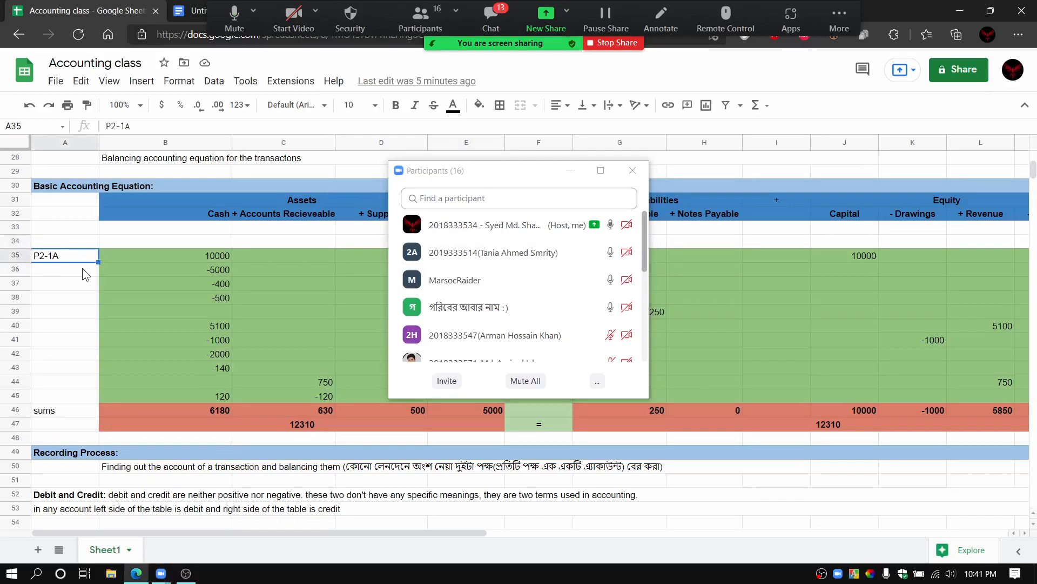
pyautogui.click(84, 275)
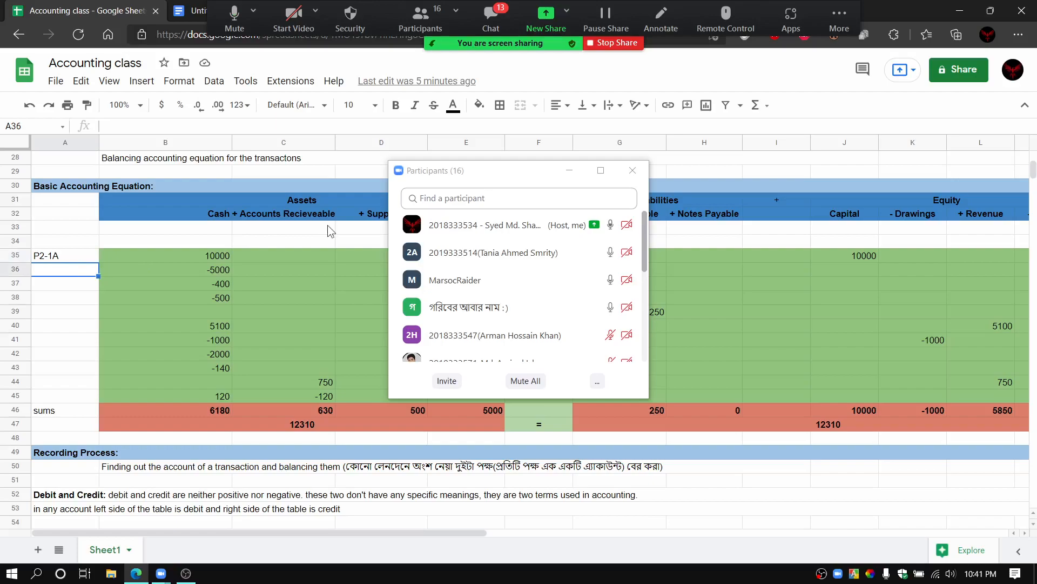
pyautogui.click(640, 173)
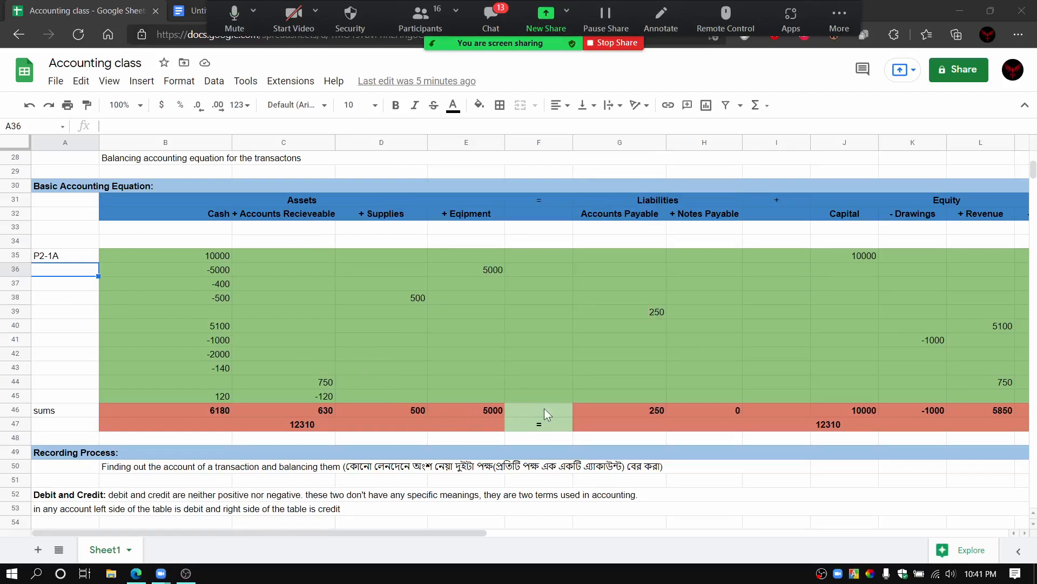
# Step: Change the problem label beside the first transaction row to "P1-1A"
pyautogui.click(487, 393)
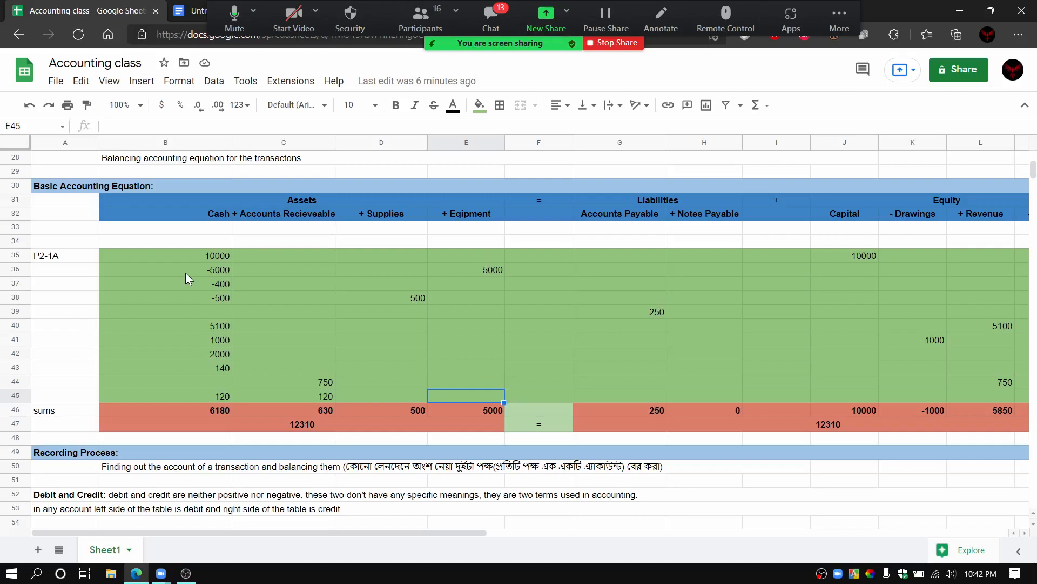
pyautogui.click(47, 259)
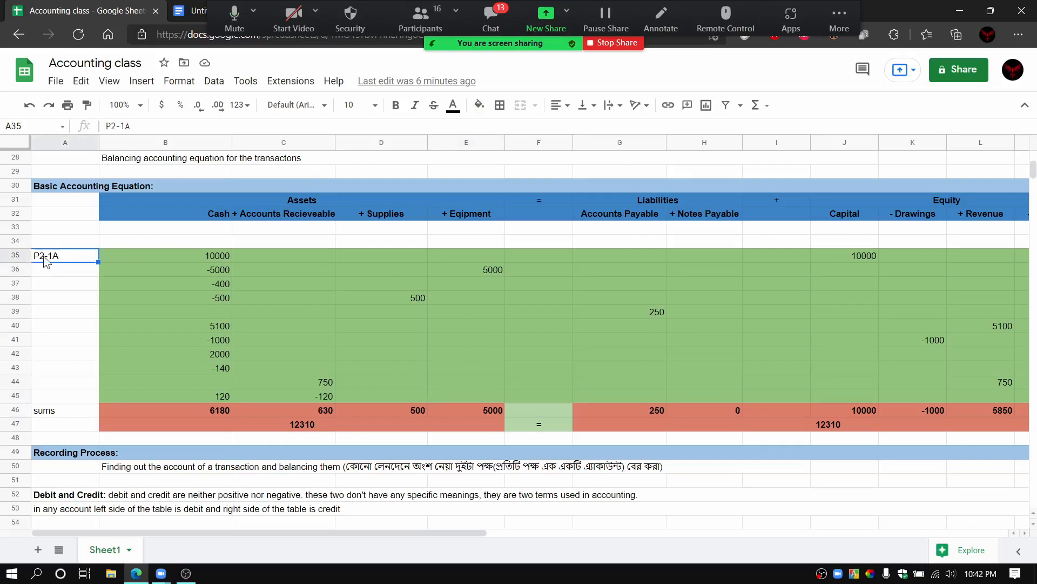
pyautogui.doubleClick(45, 256)
pyautogui.press('BackSpace')
pyautogui.write('1')
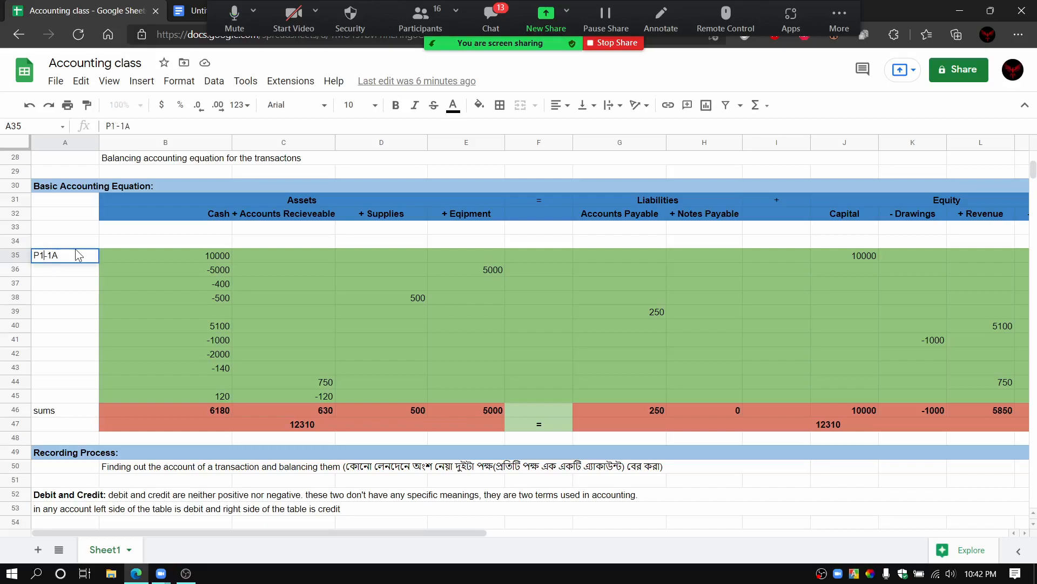
pyautogui.click(122, 257)
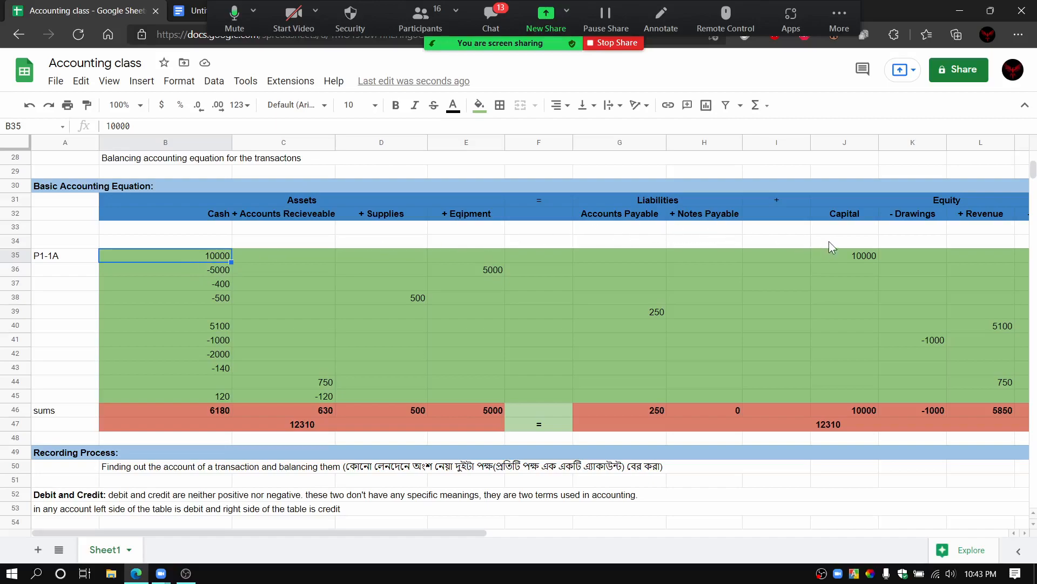
# Step: Inspect the first transaction's Capital entry alongside the remaining Equity columns
pyautogui.click(836, 262)
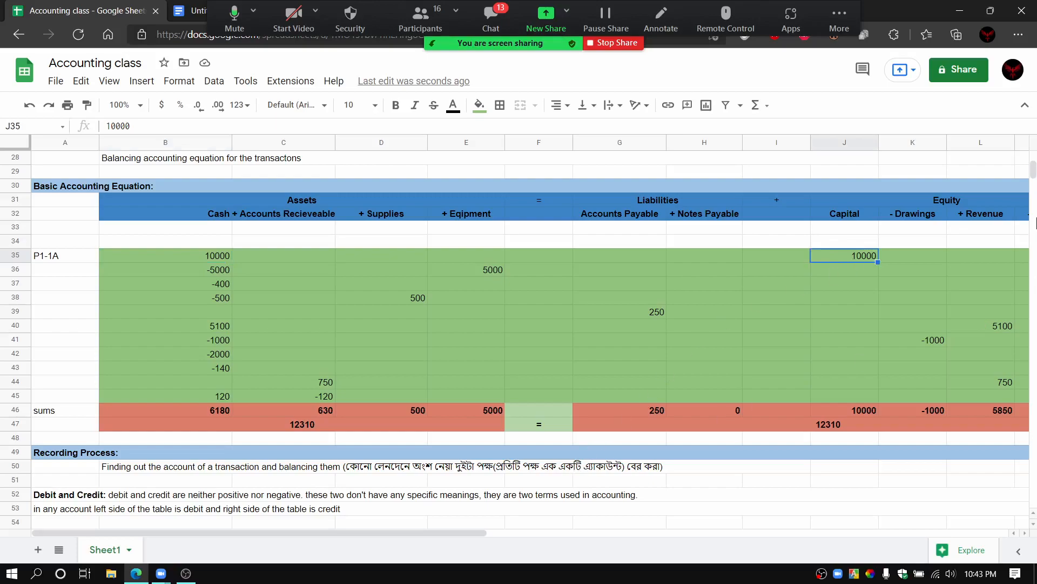
pyautogui.moveTo(444, 533); pyautogui.dragTo(482, 537)
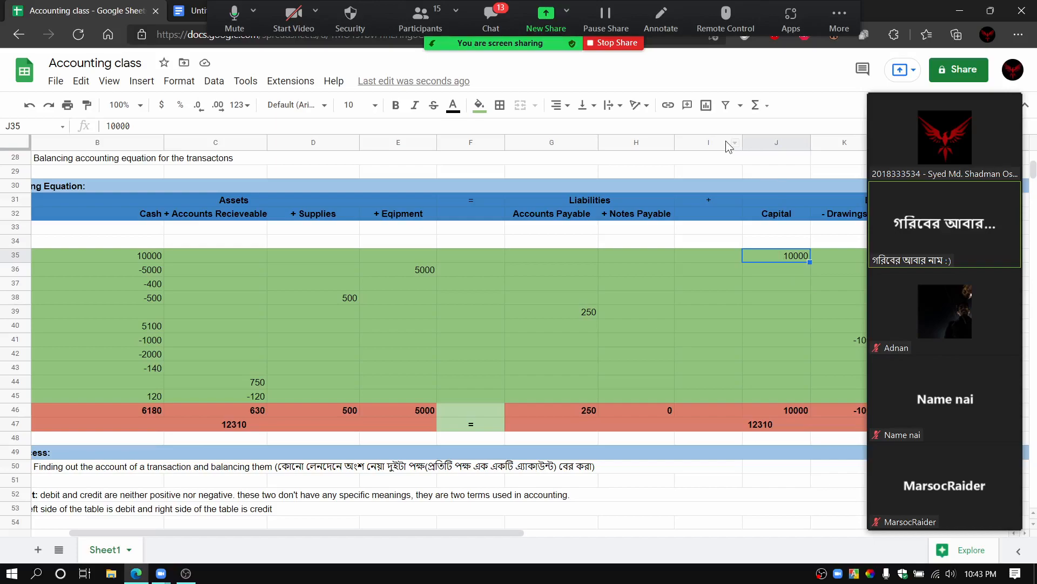
# Step: Look through the Zoom meeting's attendees and their microphone status, read the latest chat messages, and close both windows
pyautogui.moveTo(887, 242)
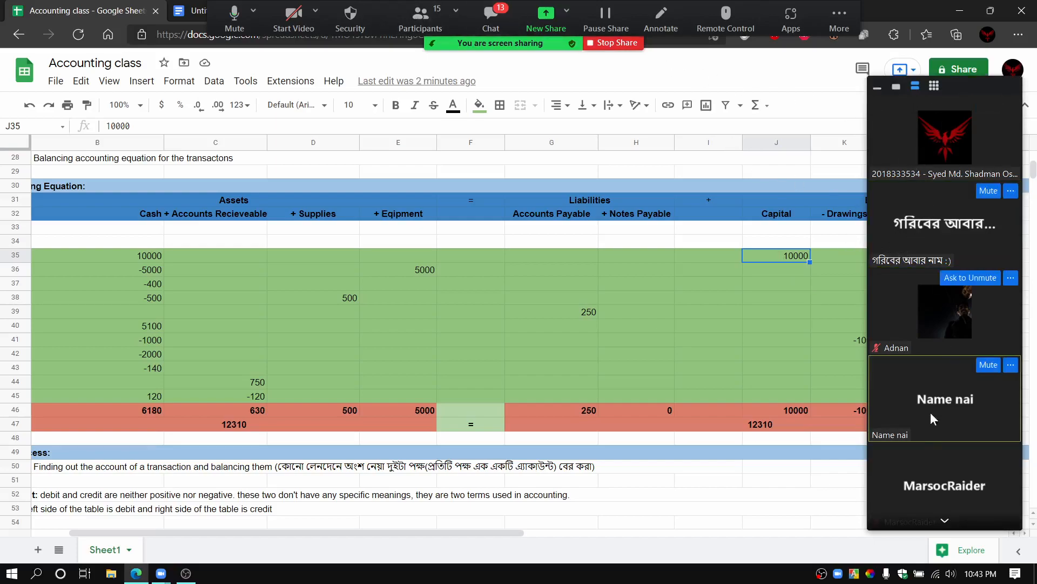
pyautogui.click(948, 522)
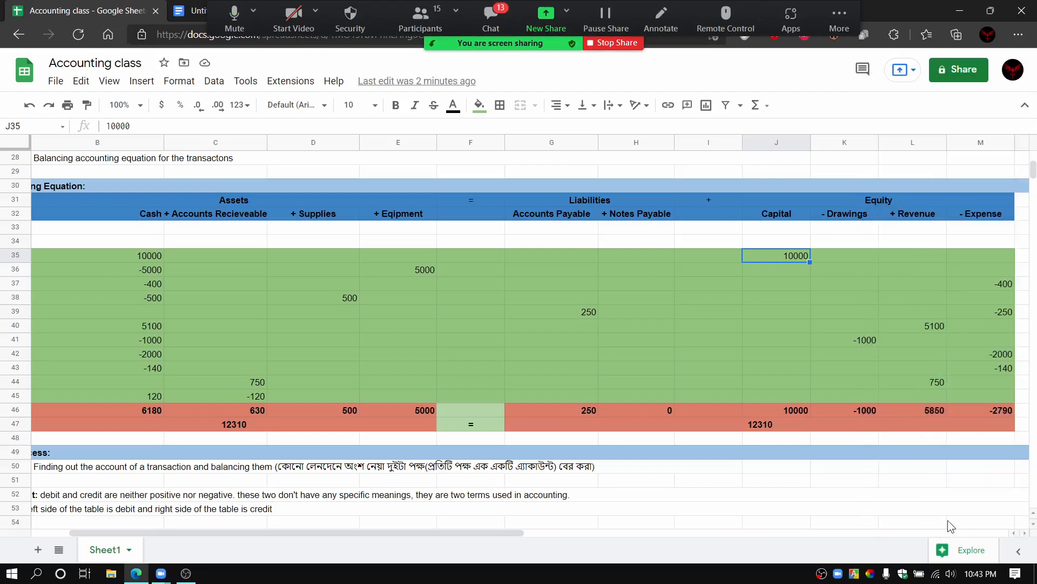
pyautogui.click(416, 16)
pyautogui.scroll(-1, 528, 345)
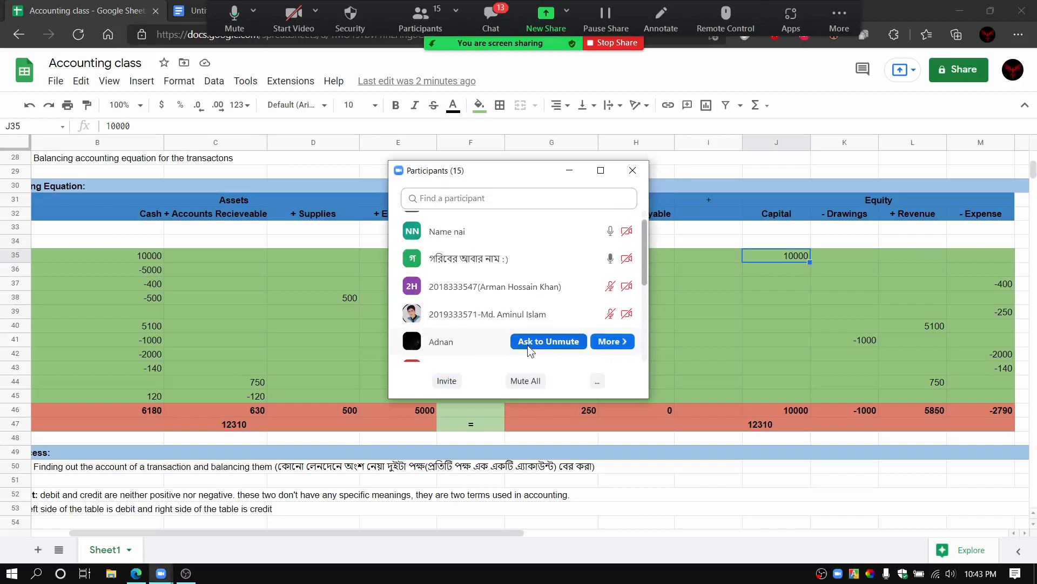
pyautogui.scroll(-5, 514, 321)
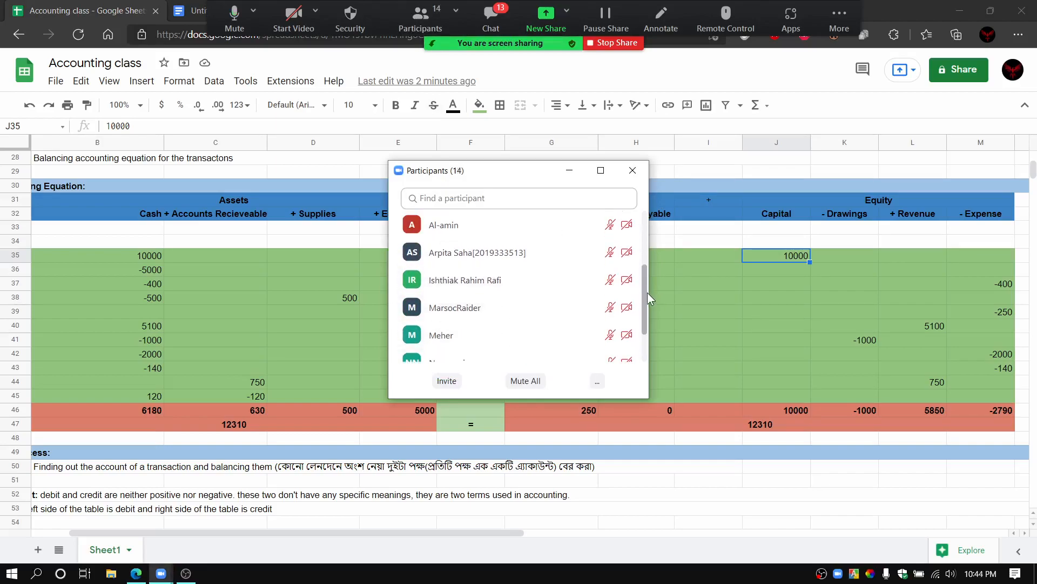
pyautogui.moveTo(645, 290); pyautogui.dragTo(647, 319)
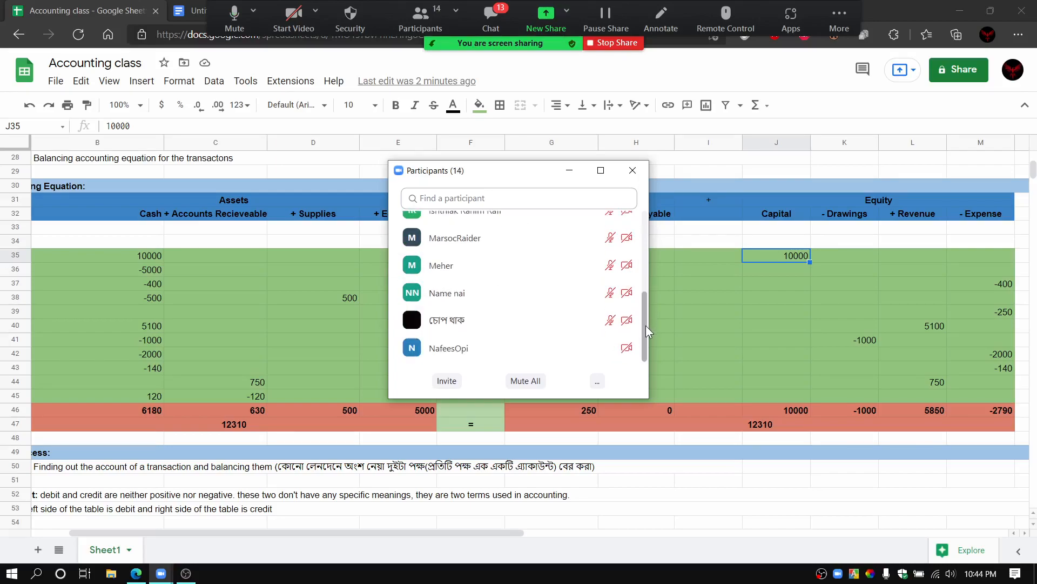
pyautogui.moveTo(646, 325)
pyautogui.mouseDown()
pyautogui.moveTo(653, 256)
pyautogui.moveTo(649, 325)
pyautogui.moveTo(648, 309)
pyautogui.mouseUp()
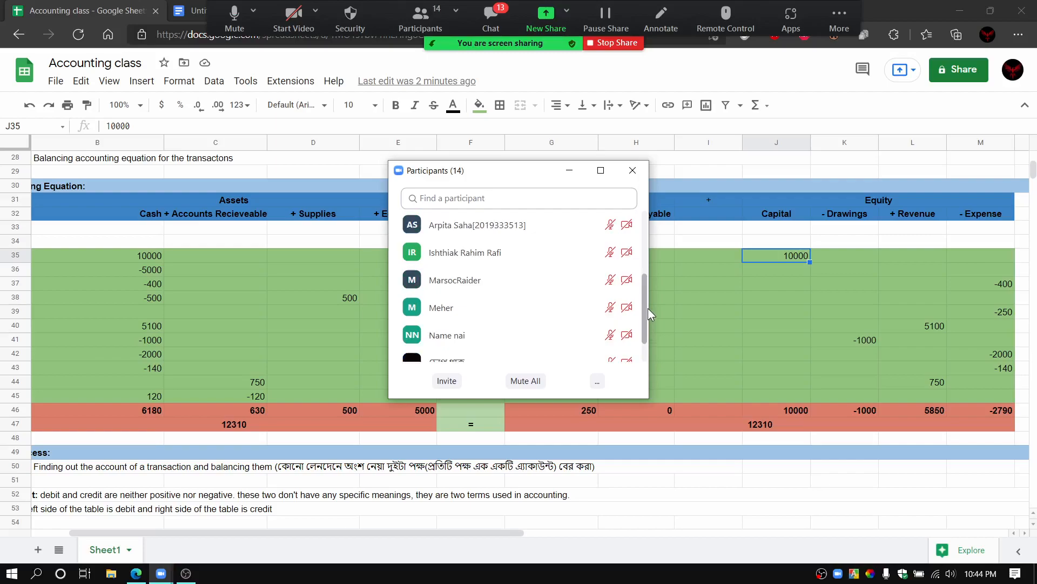
pyautogui.scroll(1, 647, 306)
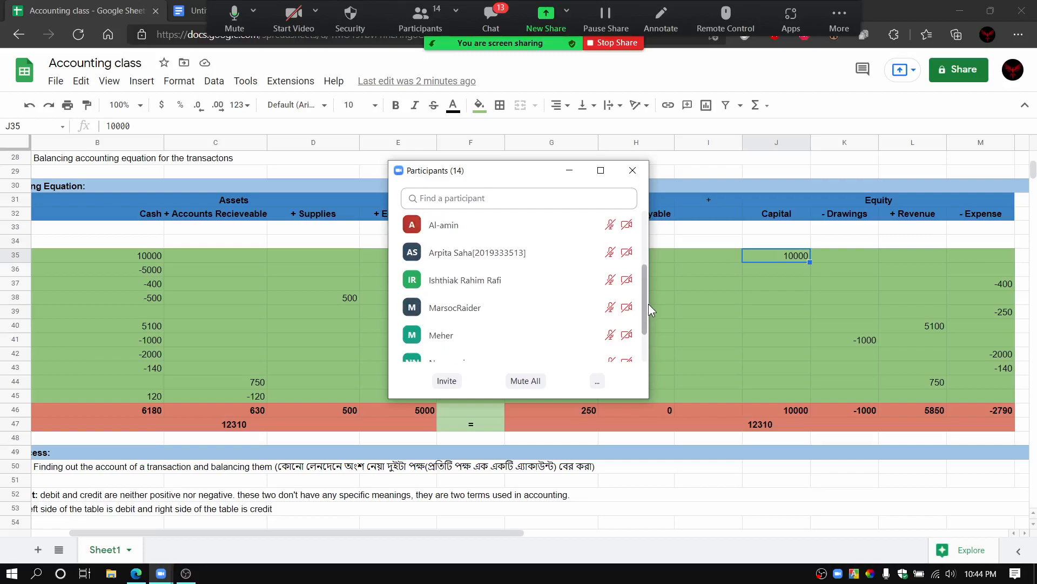
pyautogui.scroll(3, 651, 293)
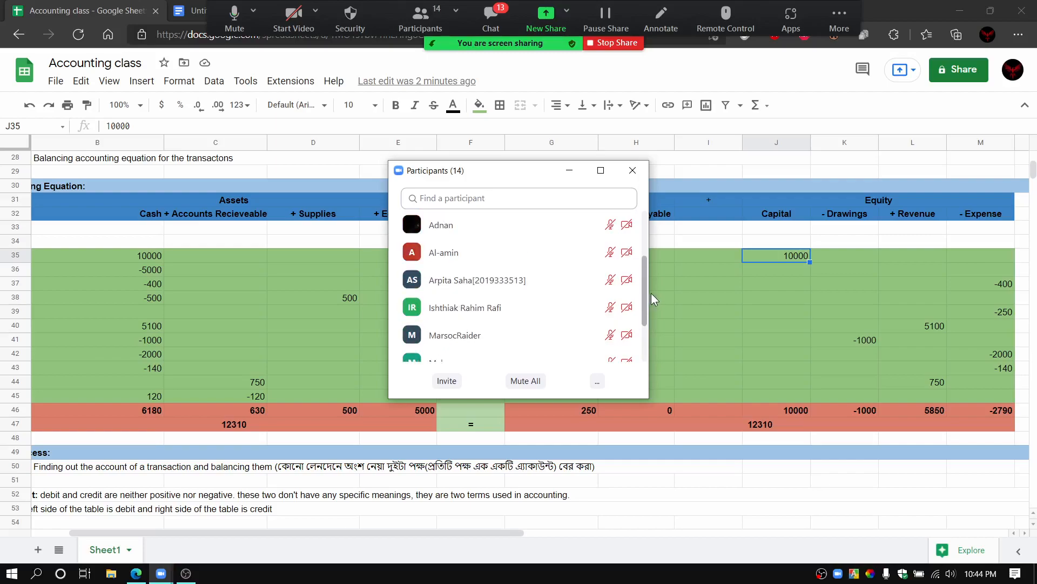
pyautogui.scroll(-3, 653, 292)
pyautogui.scroll(-3, 654, 318)
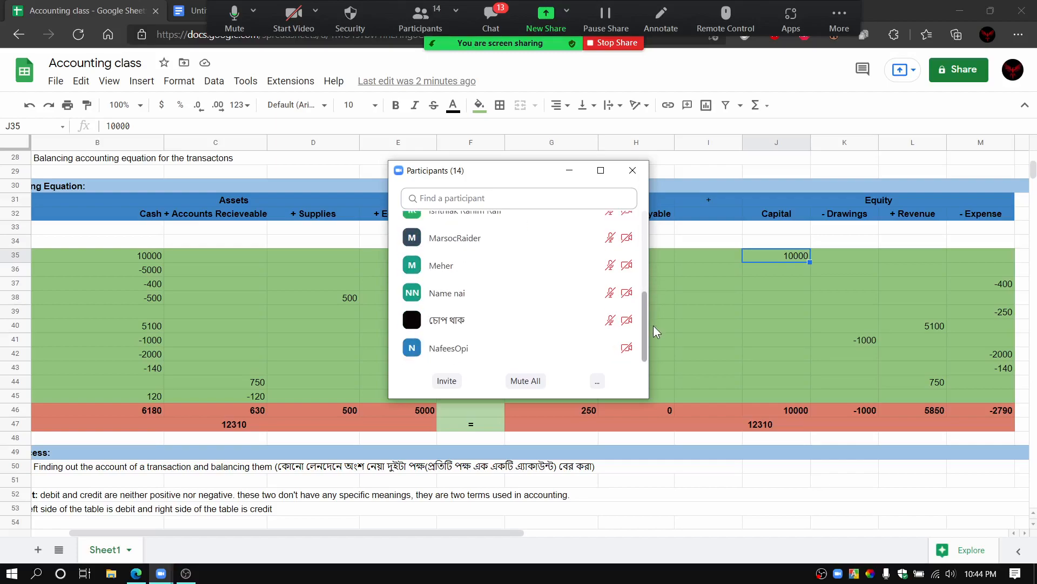
pyautogui.scroll(8, 653, 329)
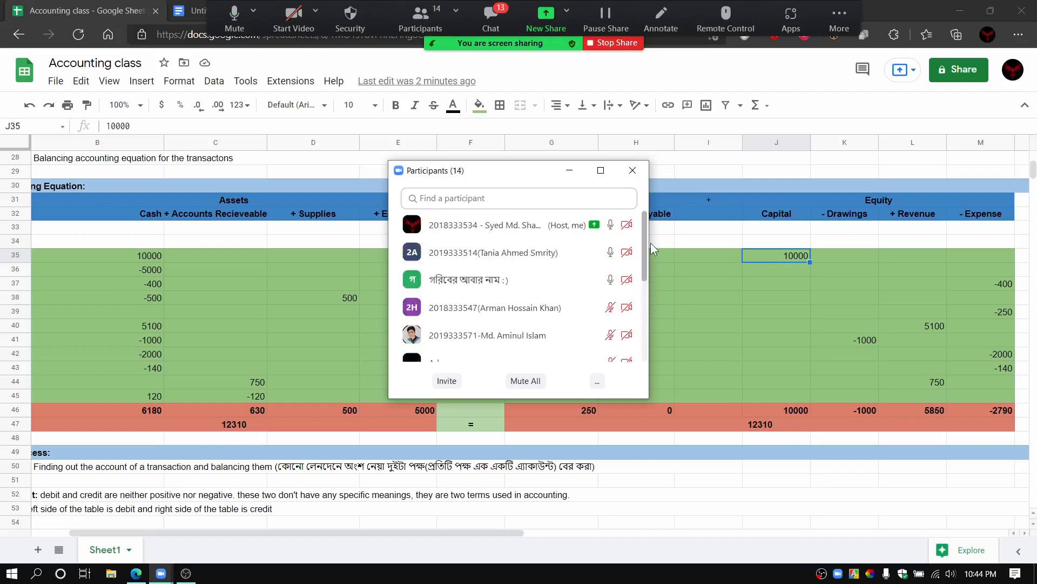
pyautogui.click(628, 170)
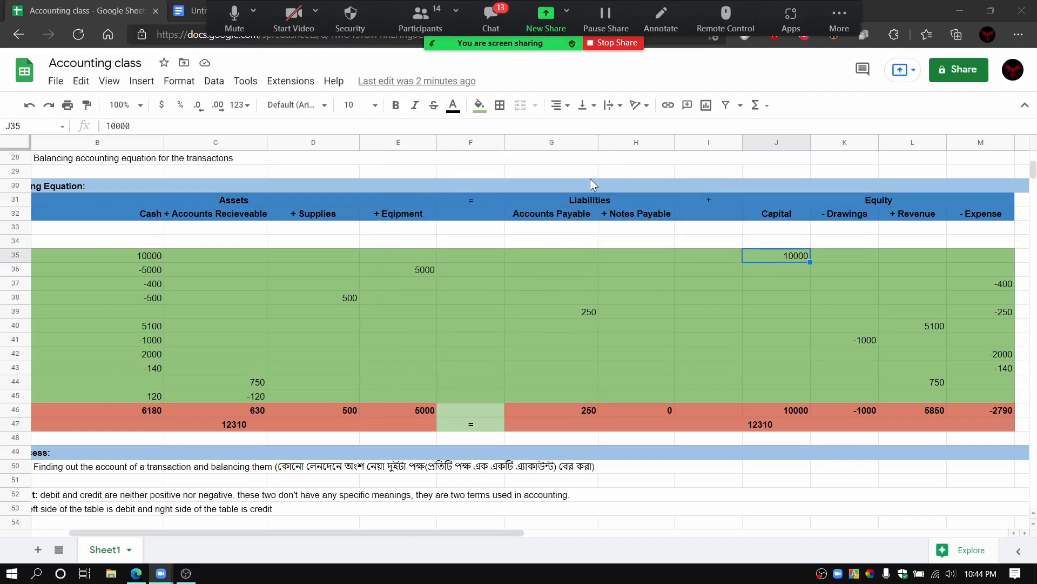
pyautogui.click(498, 35)
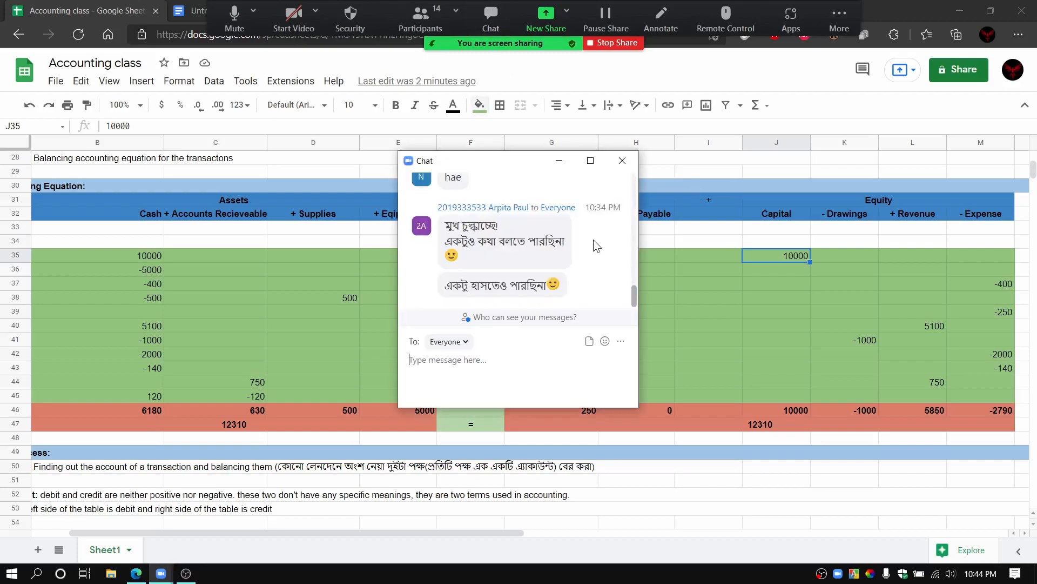
pyautogui.click(622, 162)
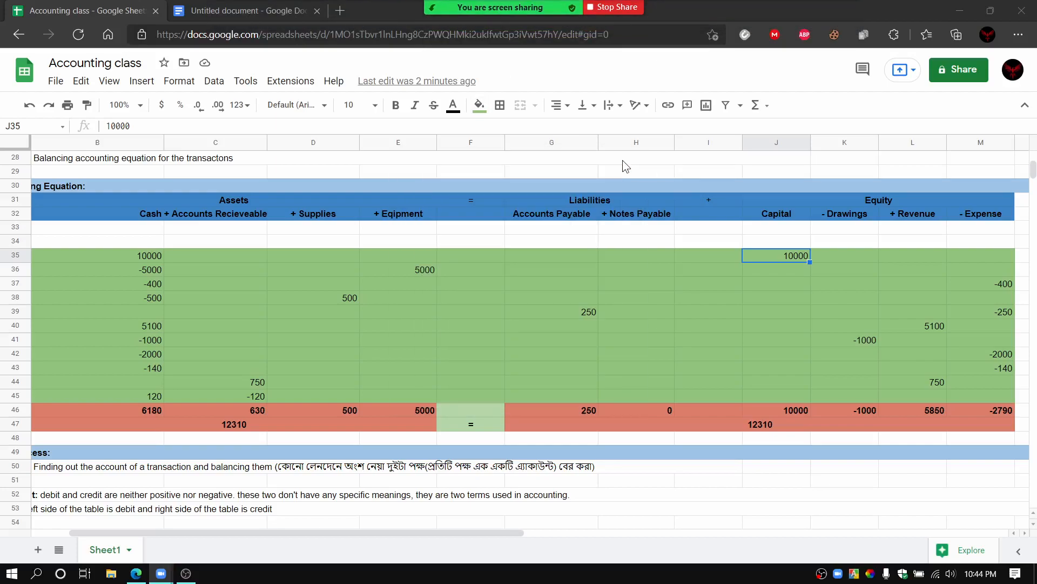
# Step: Compare the Cash and Capital entries of the first transaction, and the Cash and Equipment entries of the second
pyautogui.click(134, 256)
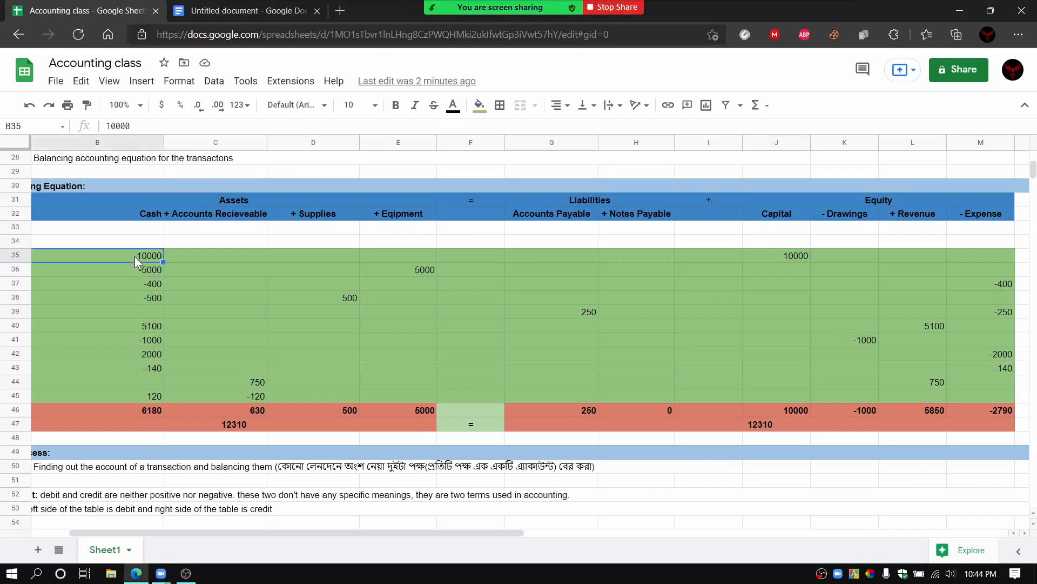
pyautogui.click(769, 257)
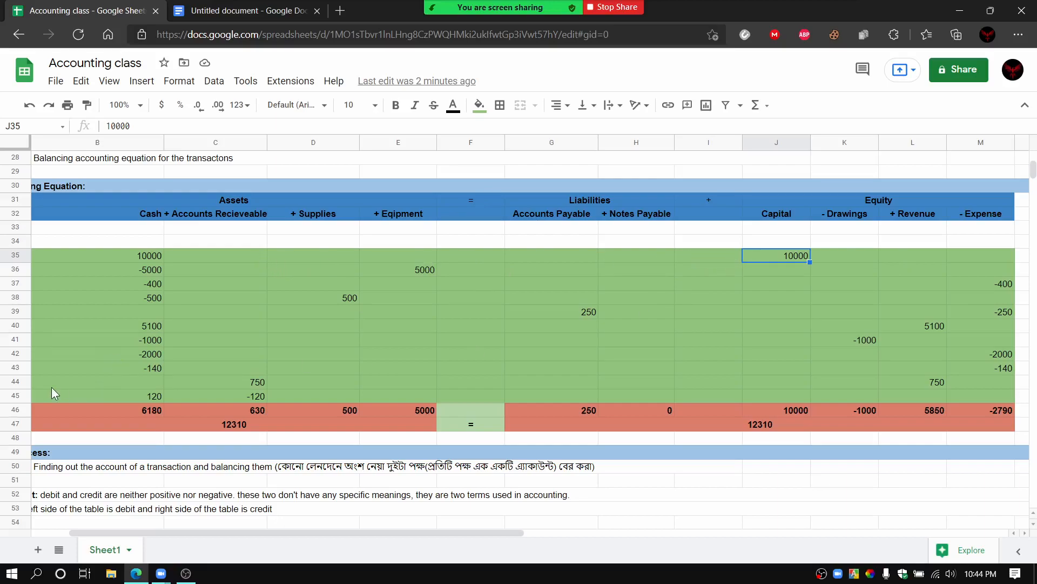
pyautogui.click(147, 273)
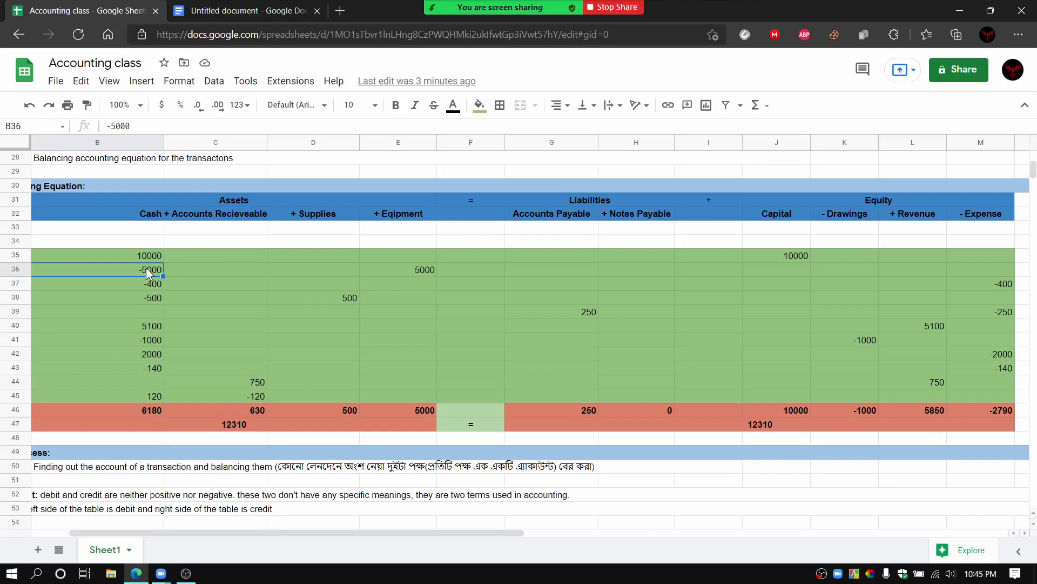
pyautogui.click(429, 271)
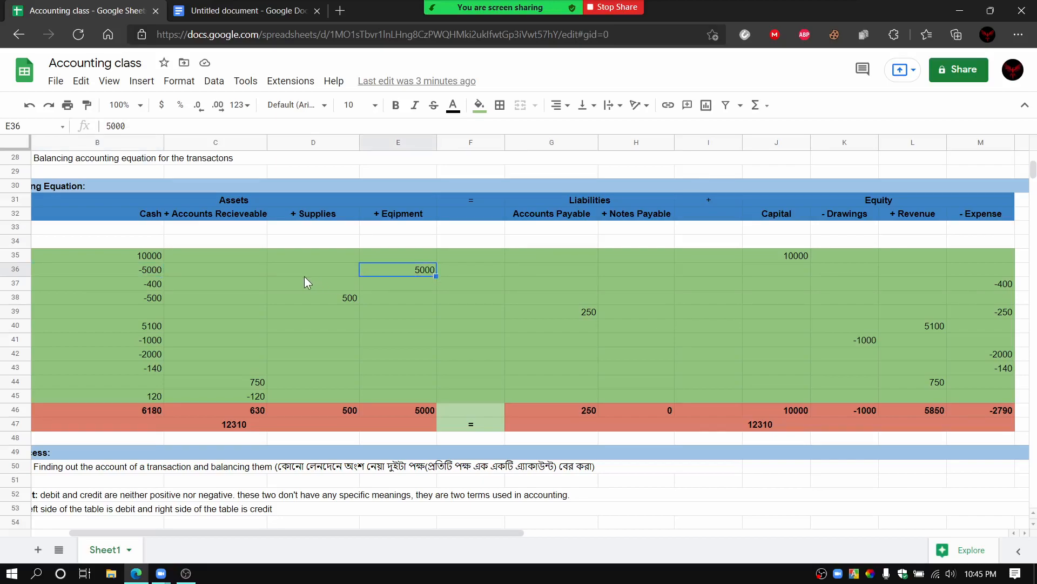
# Step: Compare the second transaction's Cash entry with the third transaction's Cash and Expense entries, checking the Expense entry against the Equity headings
pyautogui.click(147, 269)
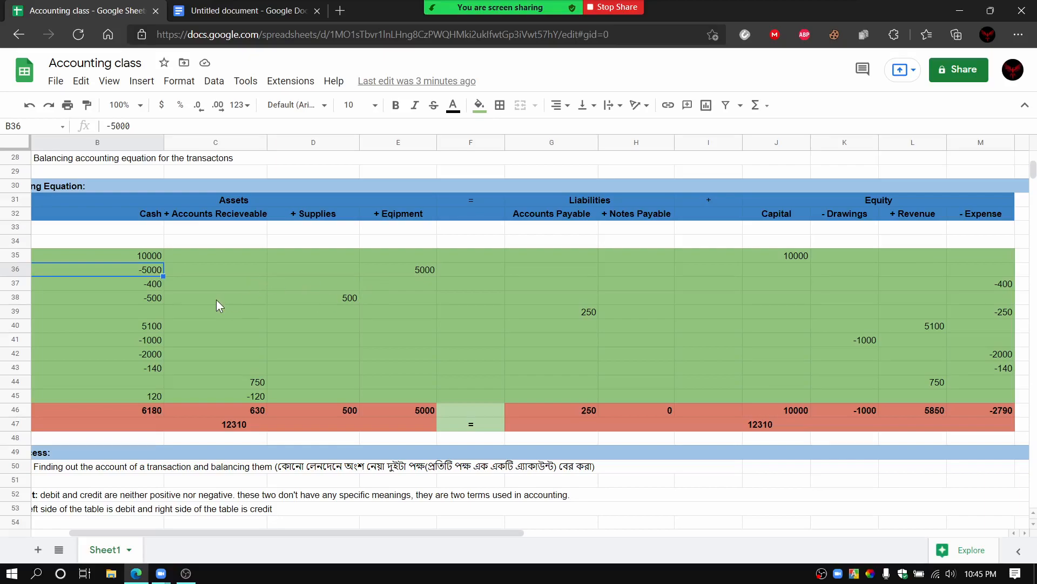
pyautogui.click(147, 284)
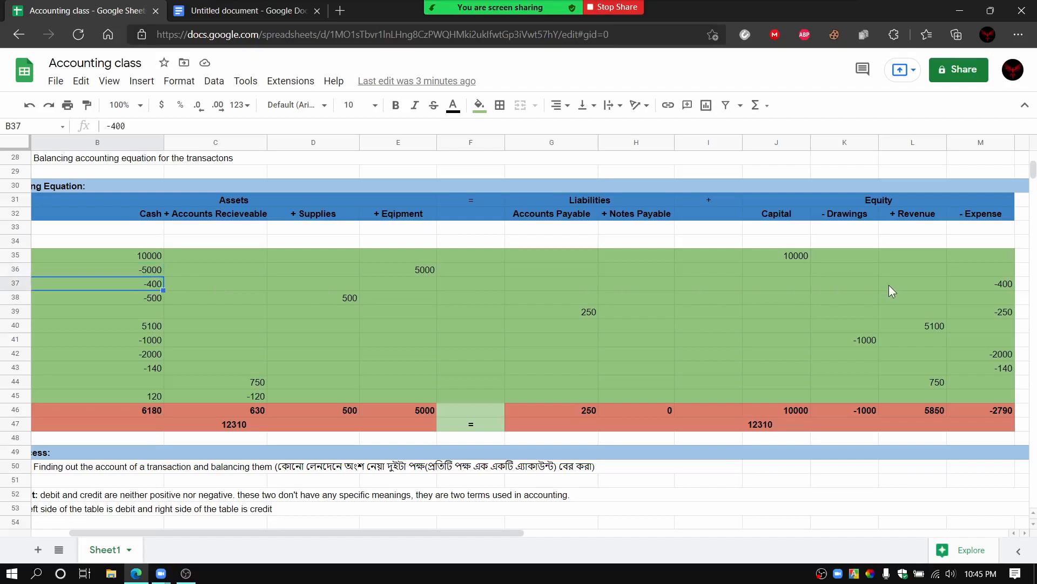
pyautogui.click(976, 287)
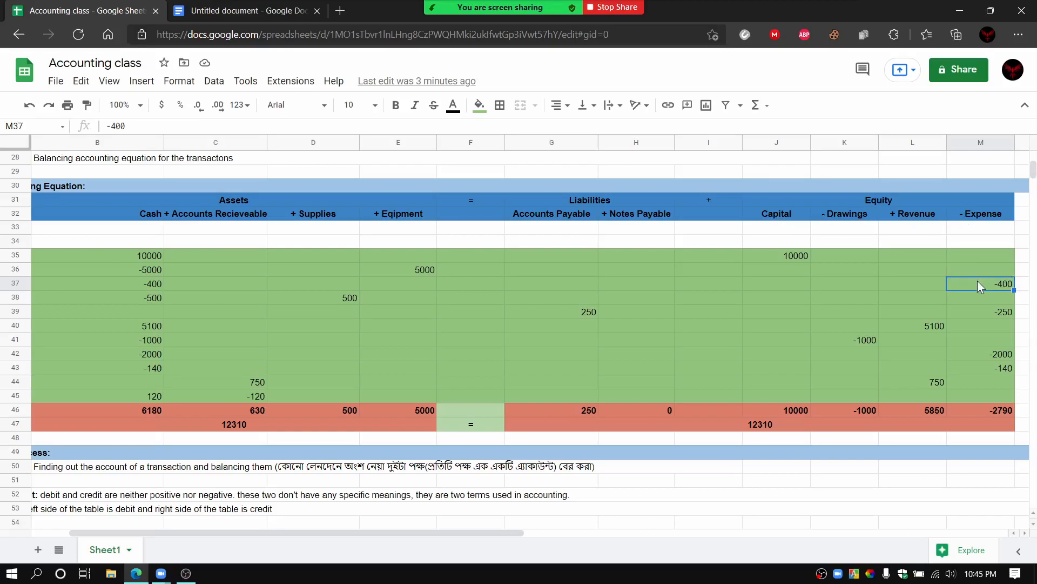
pyautogui.moveTo(748, 215); pyautogui.dragTo(971, 212)
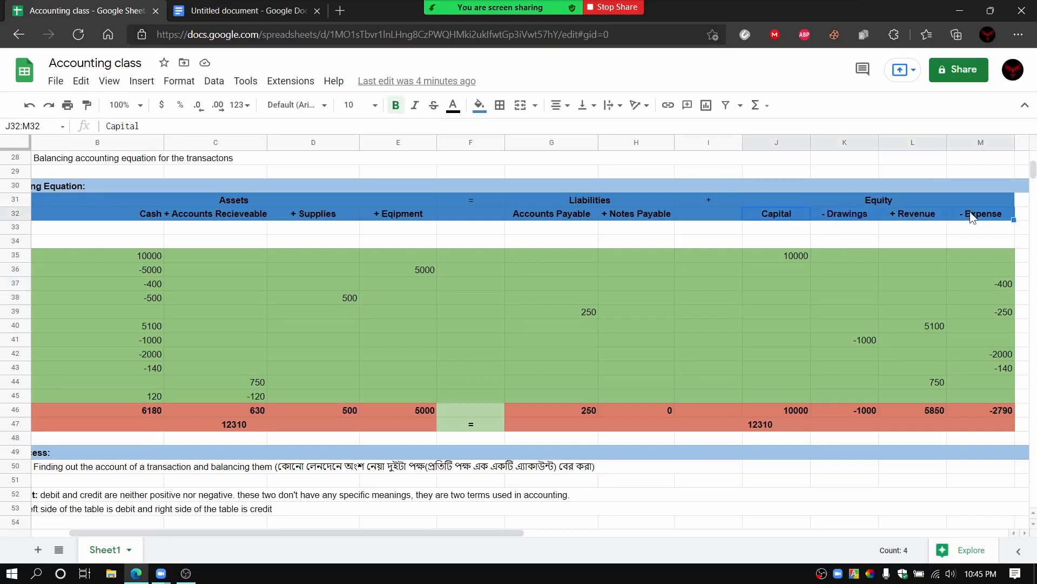
pyautogui.click(958, 231)
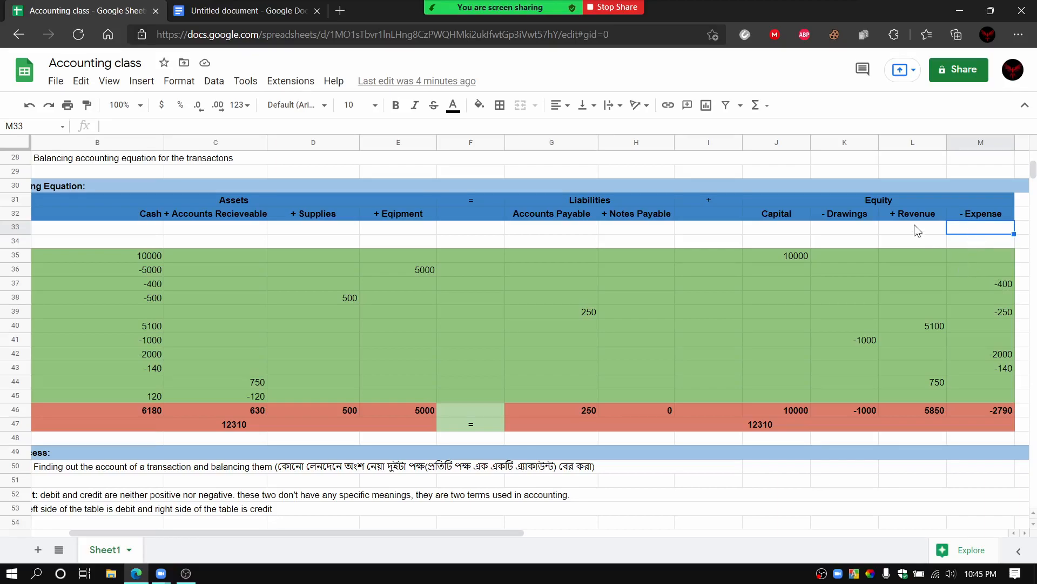
pyautogui.click(908, 203)
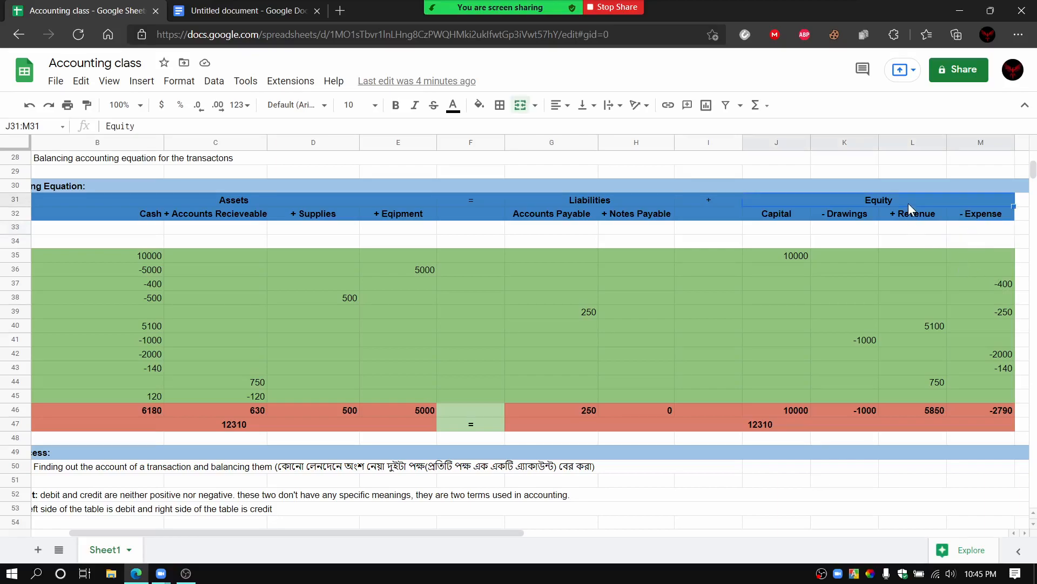
pyautogui.click(984, 283)
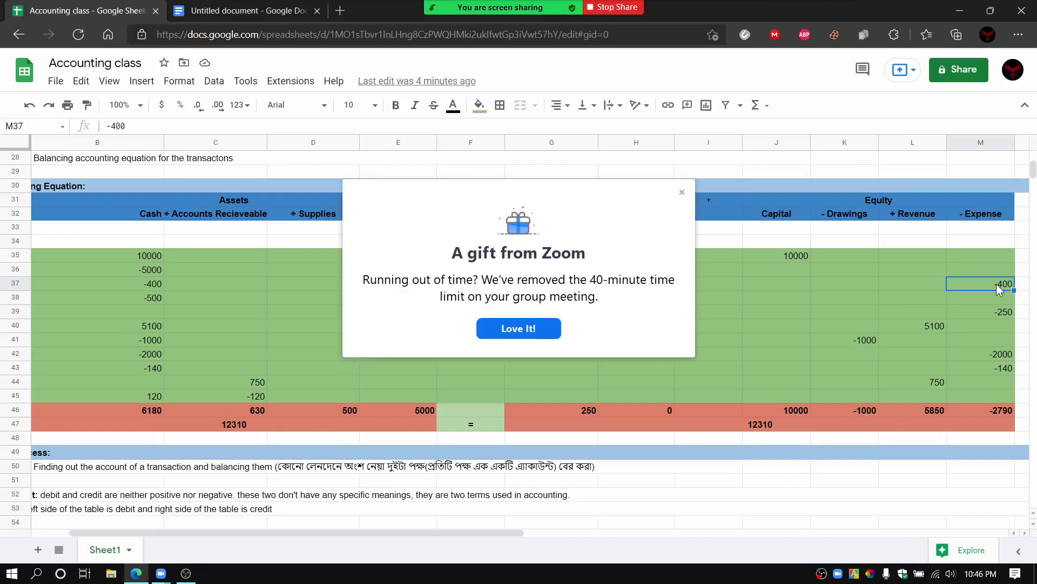
# Step: Dismiss the Zoom gift notice and check the combined Liabilities and Equity total against the third transaction's Expense entry
pyautogui.click(539, 333)
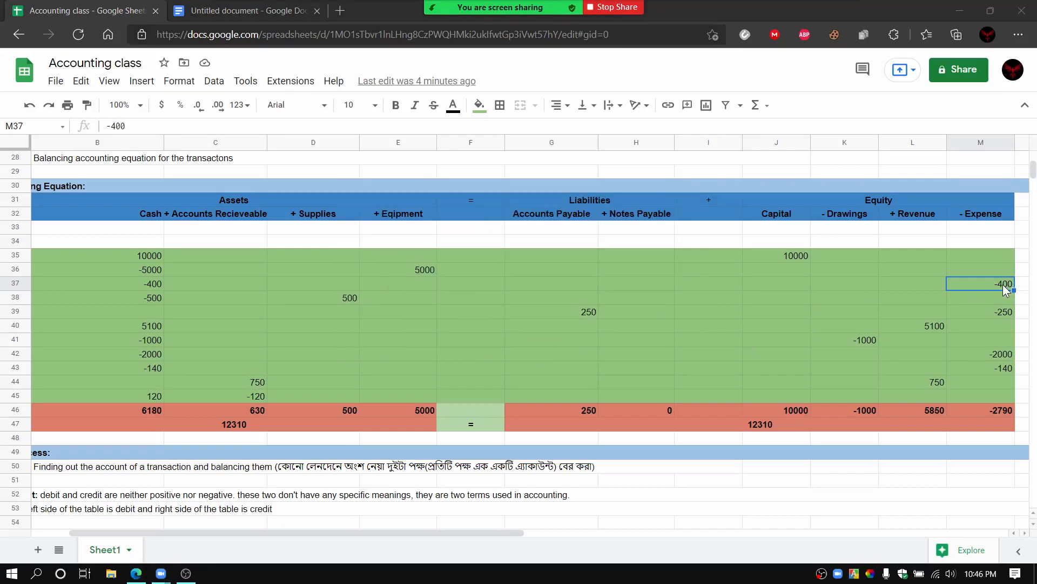
pyautogui.click(764, 423)
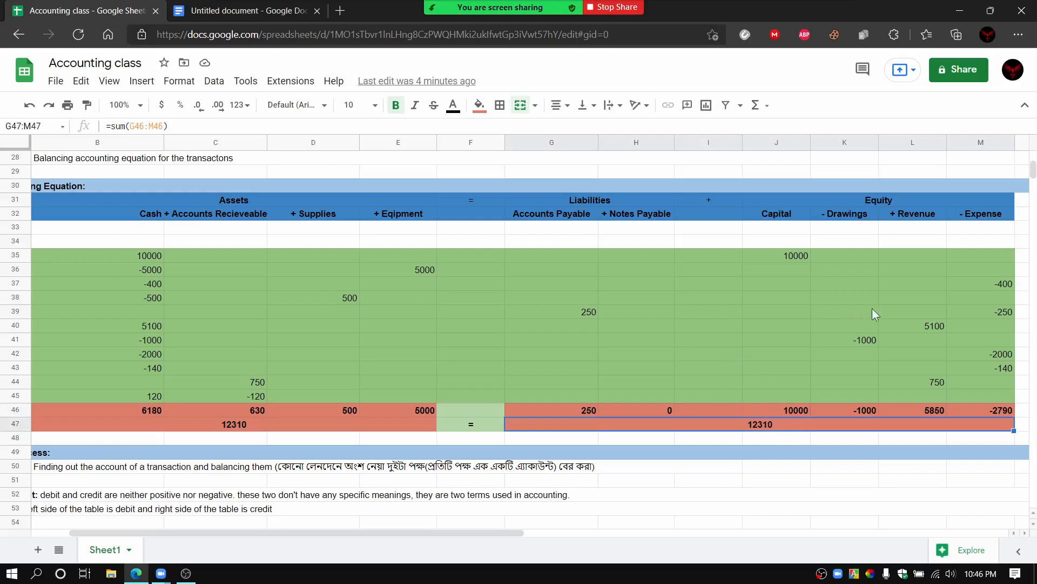
pyautogui.click(981, 286)
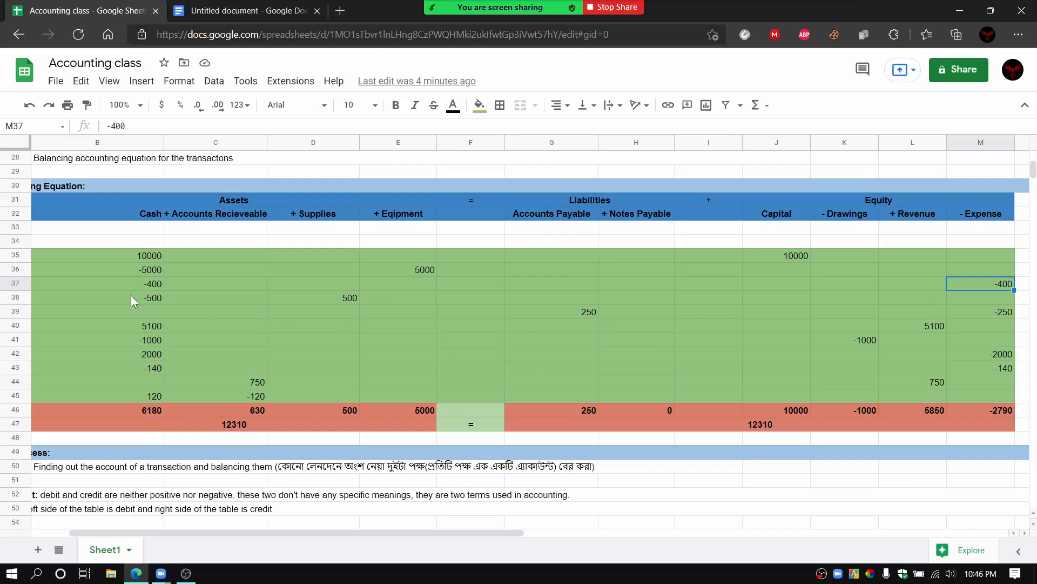
# Step: Compare the Cash and Supplies entries of the fourth transaction, and the Accounts Payable and Expense entries of the fifth under Liabilities and Equity
pyautogui.click(154, 297)
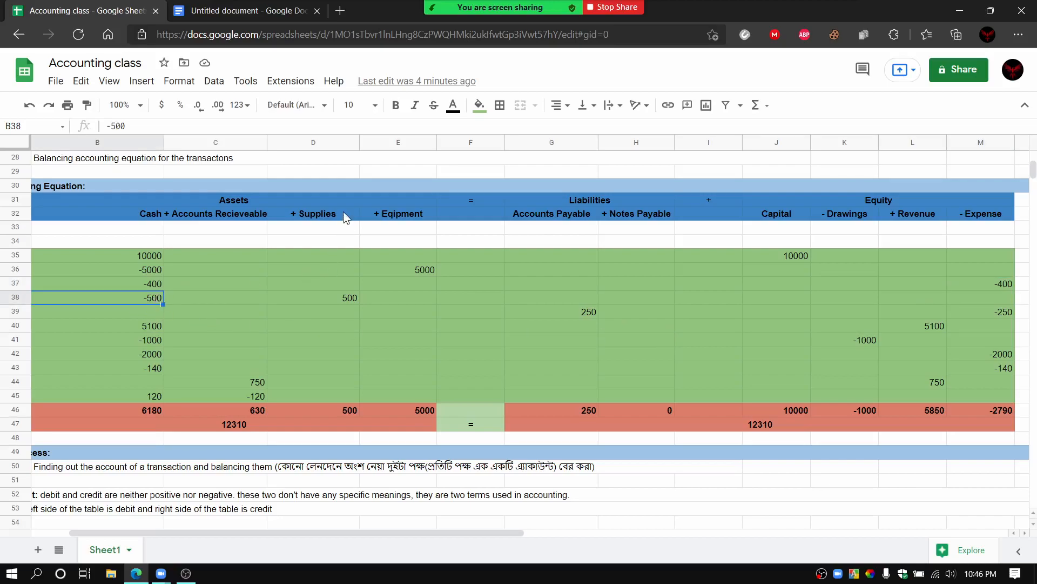
pyautogui.click(346, 301)
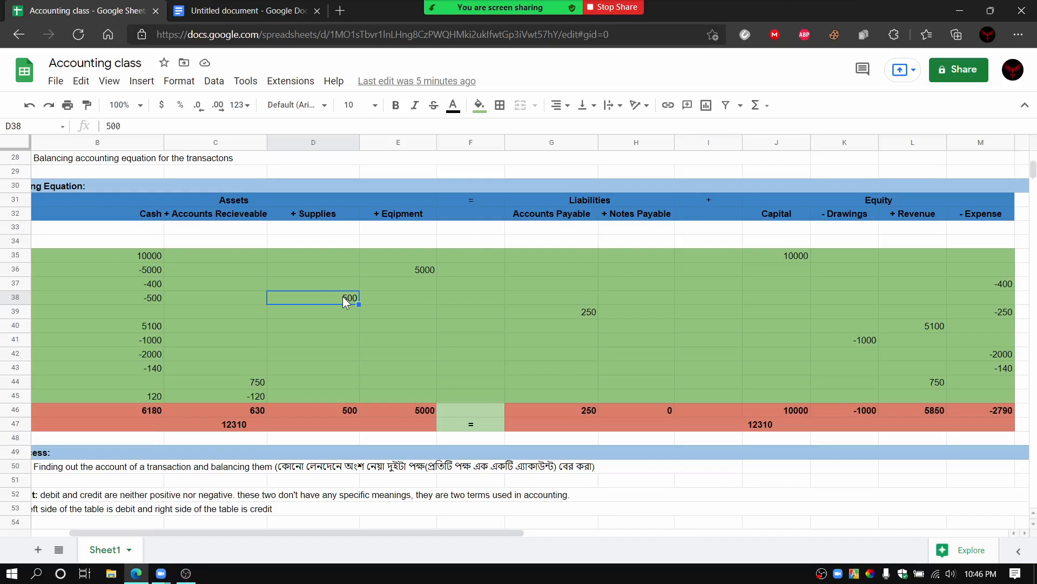
pyautogui.click(554, 312)
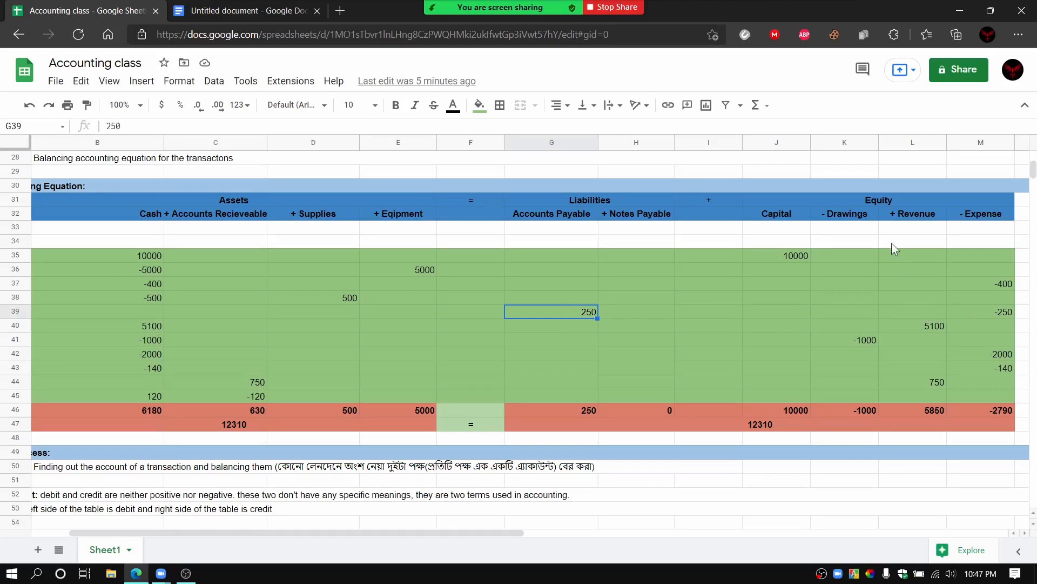
pyautogui.click(976, 314)
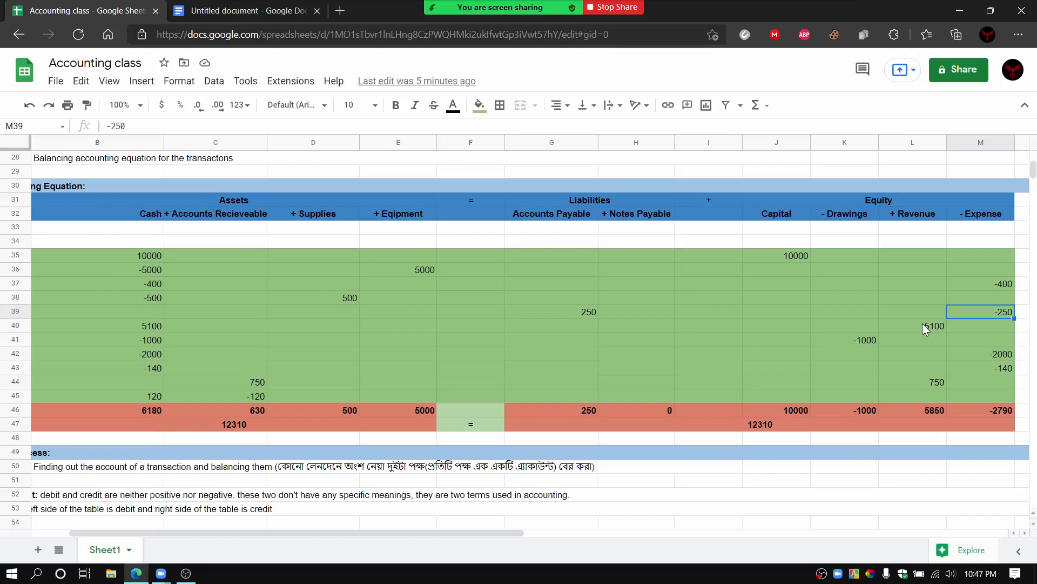
pyautogui.click(553, 312)
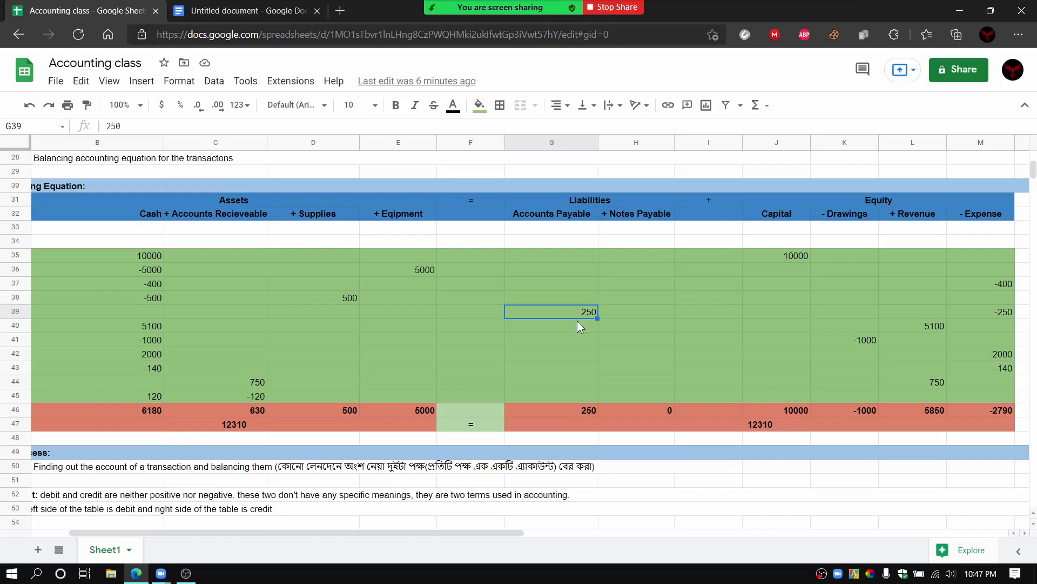
pyautogui.click(854, 201)
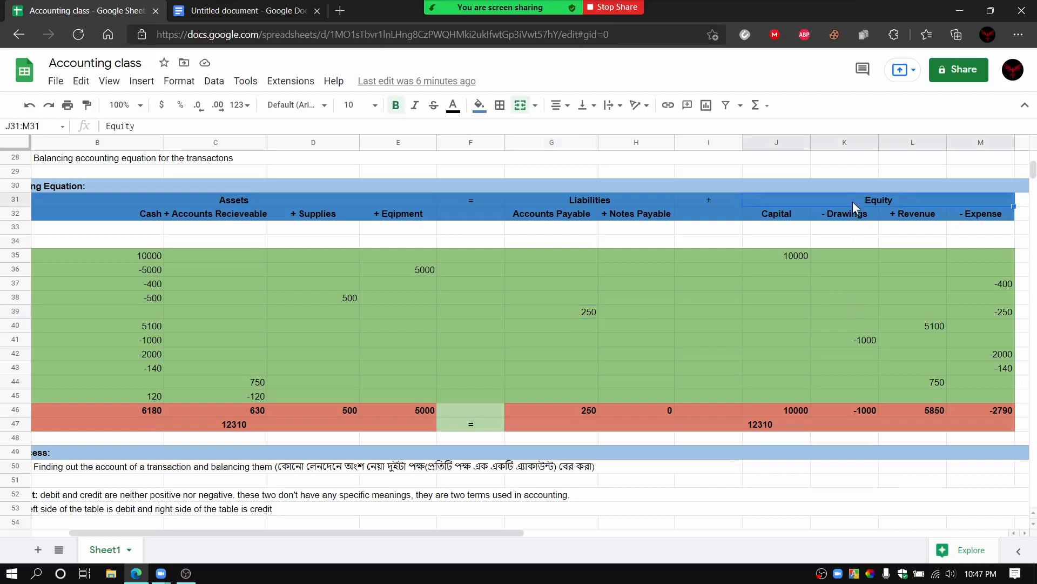
pyautogui.click(968, 314)
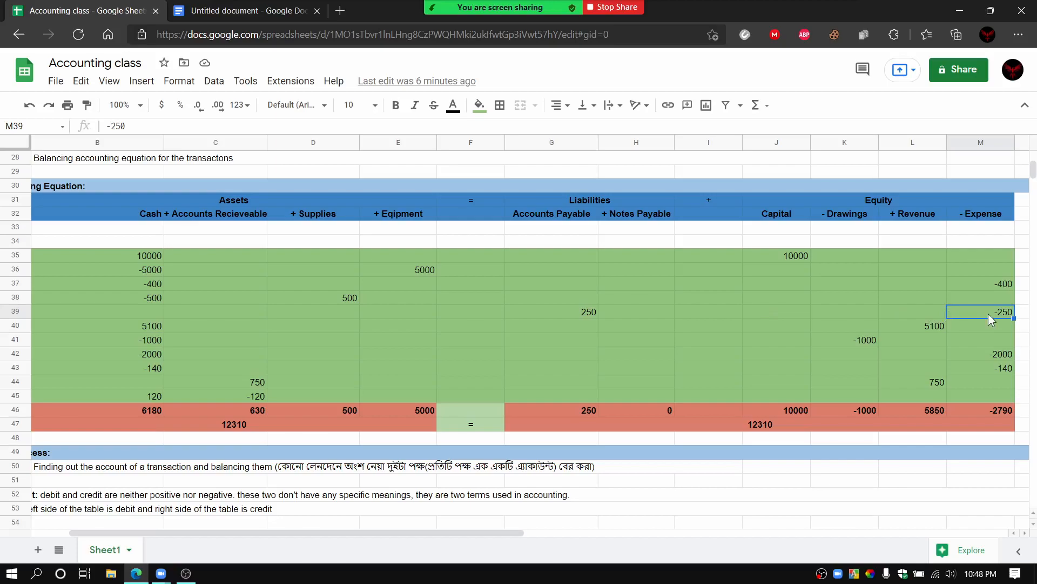
pyautogui.click(793, 312)
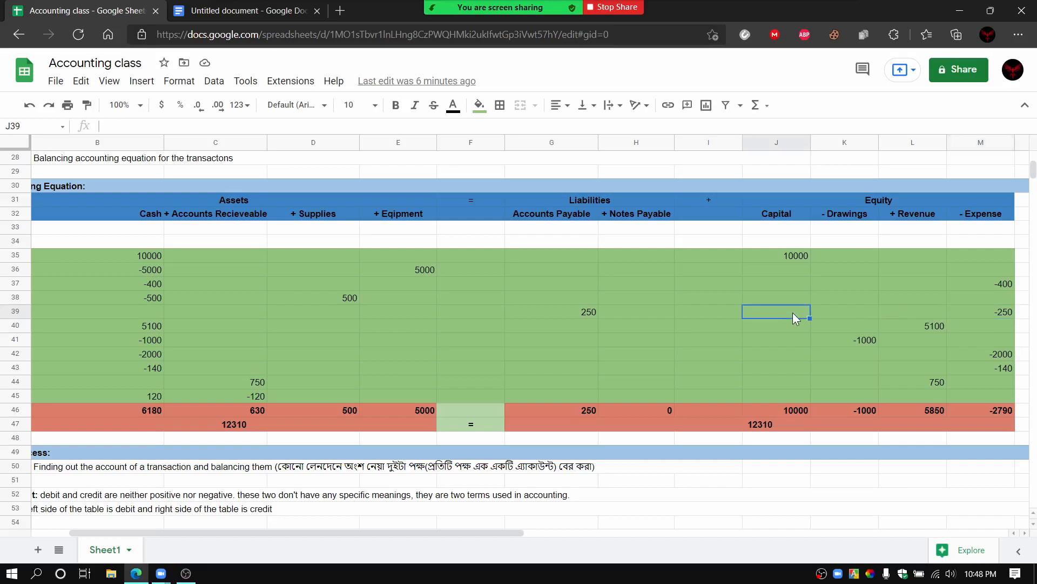
pyautogui.click(997, 317)
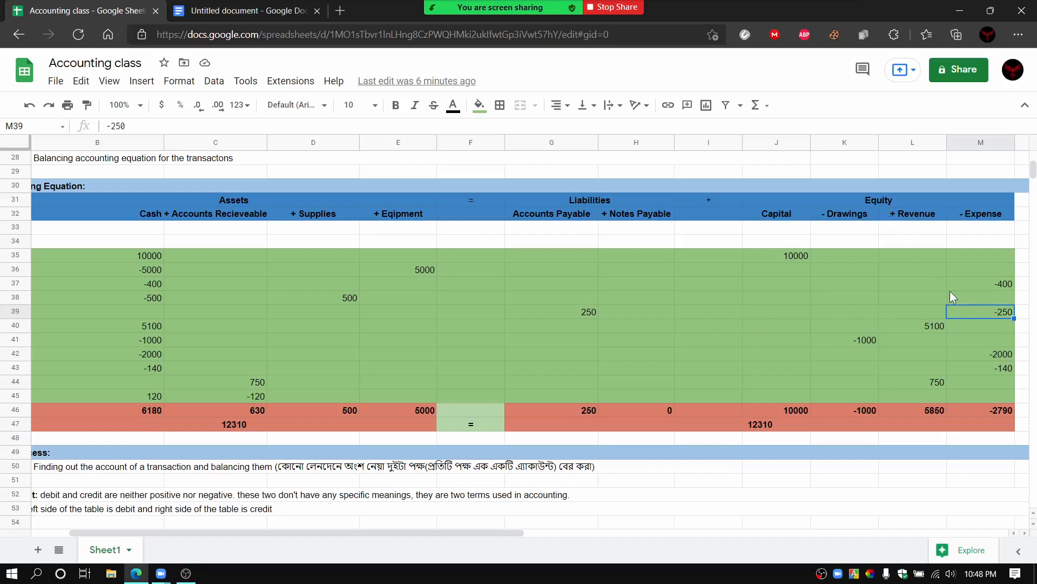
# Step: Hide the Capital, Drawings, Revenue and Expense headings with a black fill, and point out the sixth transaction's Cash entry
pyautogui.moveTo(755, 214)
pyautogui.mouseDown()
pyautogui.moveTo(1001, 215)
pyautogui.moveTo(757, 219)
pyautogui.mouseUp()
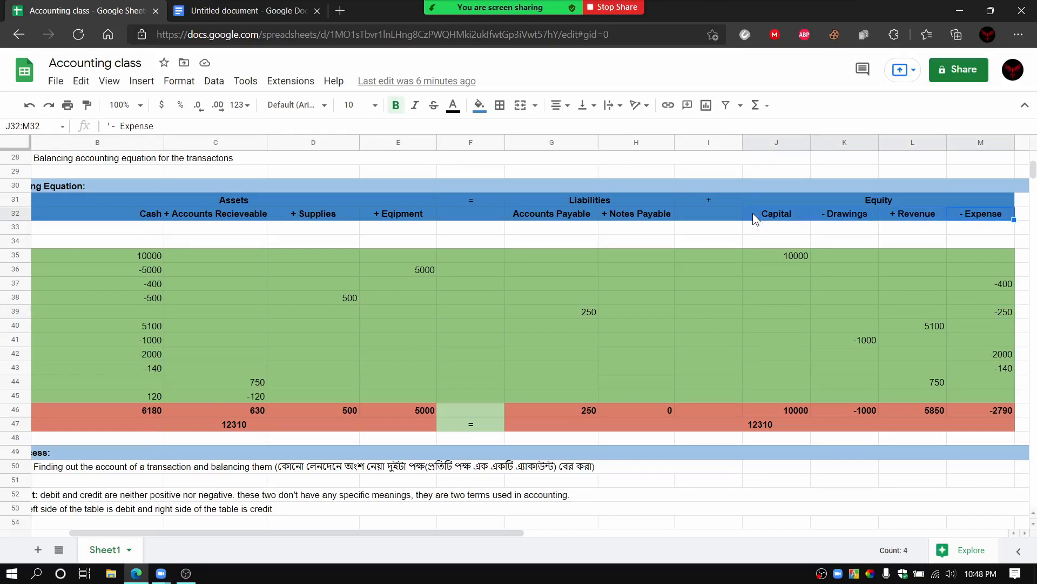
pyautogui.click(479, 105)
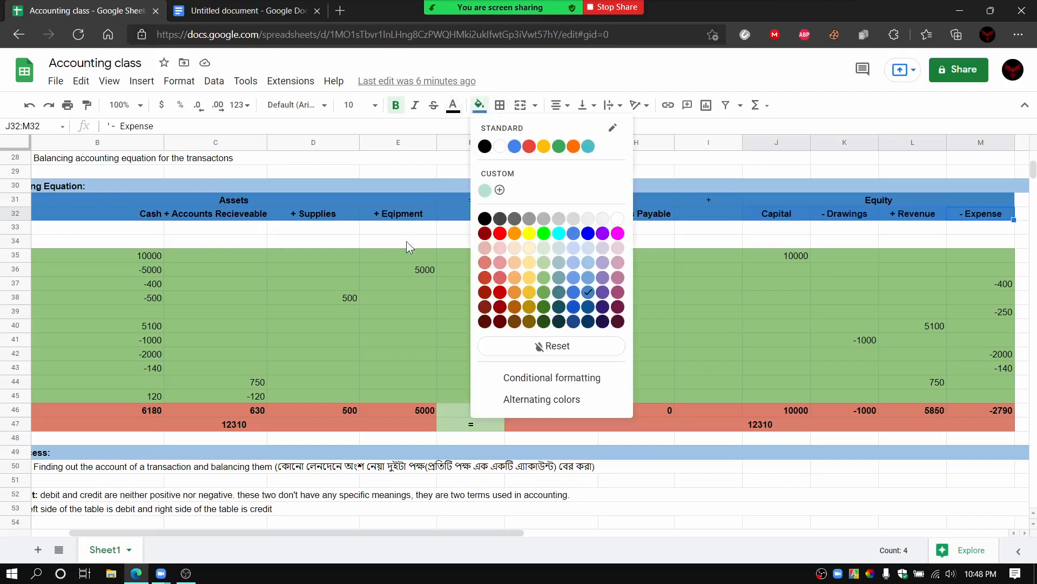
pyautogui.click(483, 145)
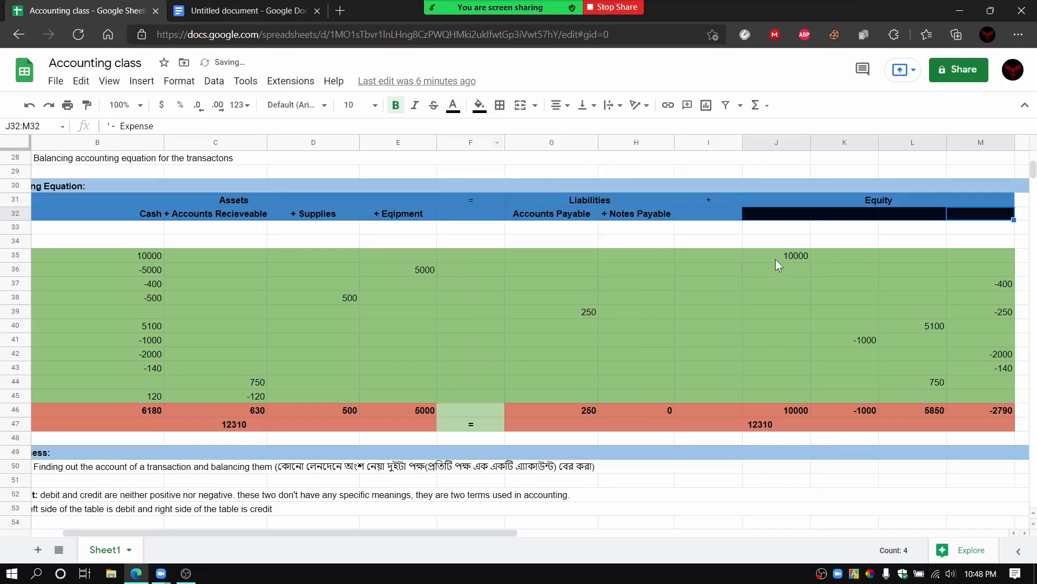
pyautogui.click(898, 275)
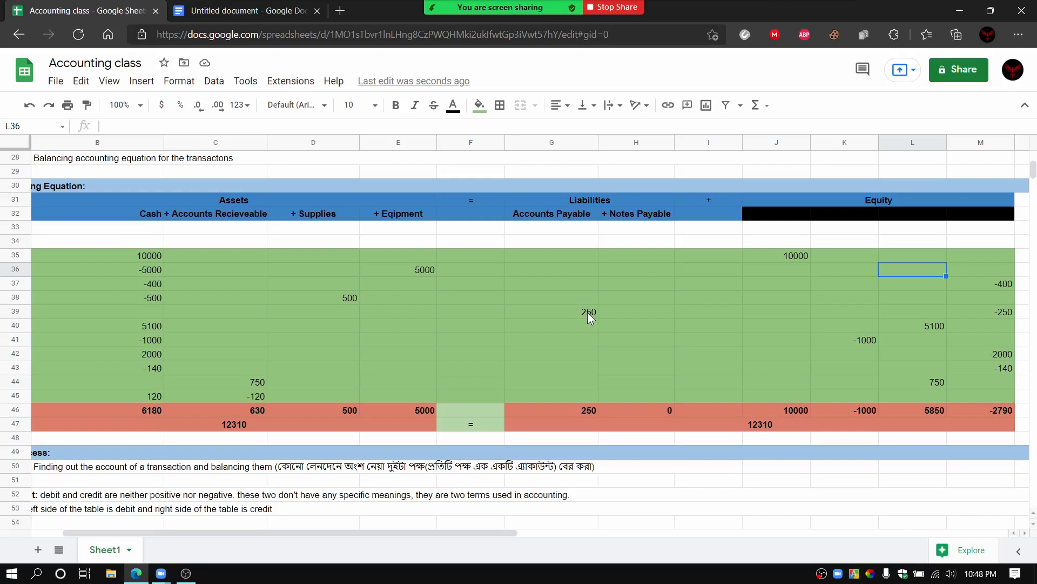
pyautogui.click(151, 327)
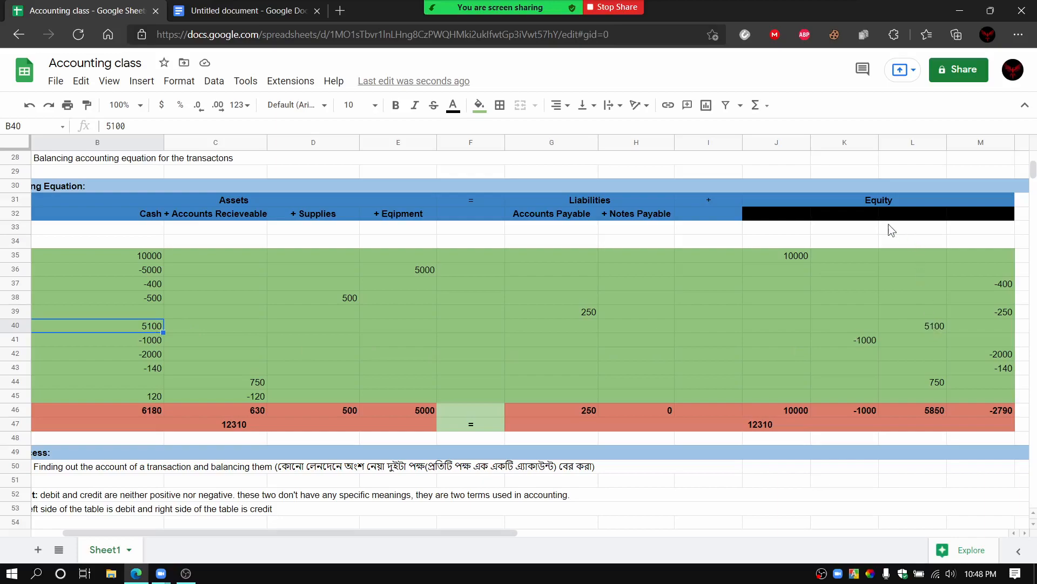
# Step: Try a standard blue fill on the four blacked-out Equity account headings, and undo that fill
pyautogui.click(873, 216)
pyautogui.moveTo(783, 222); pyautogui.dragTo(989, 220)
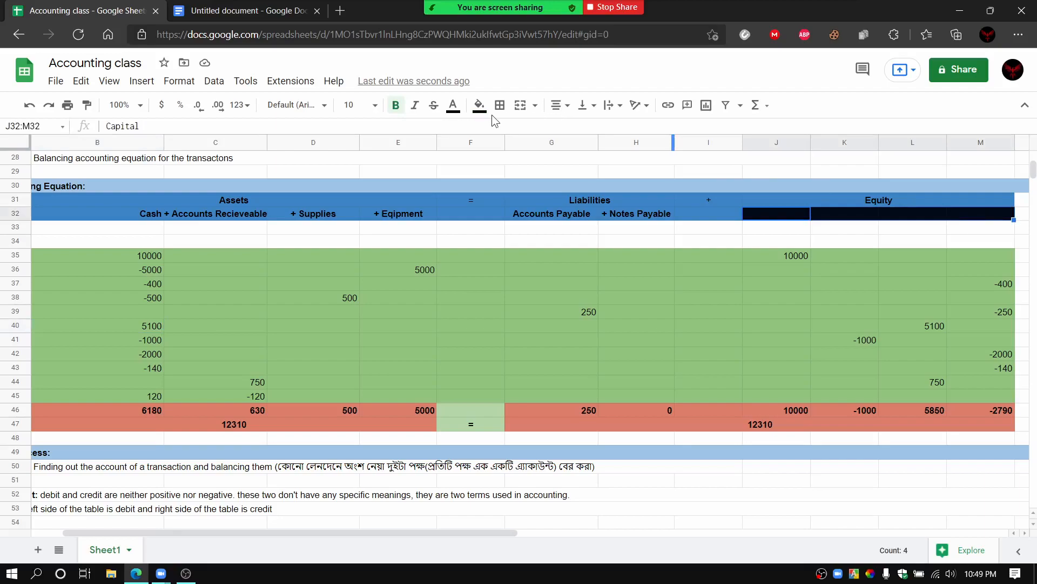
pyautogui.click(479, 105)
pyautogui.click(515, 146)
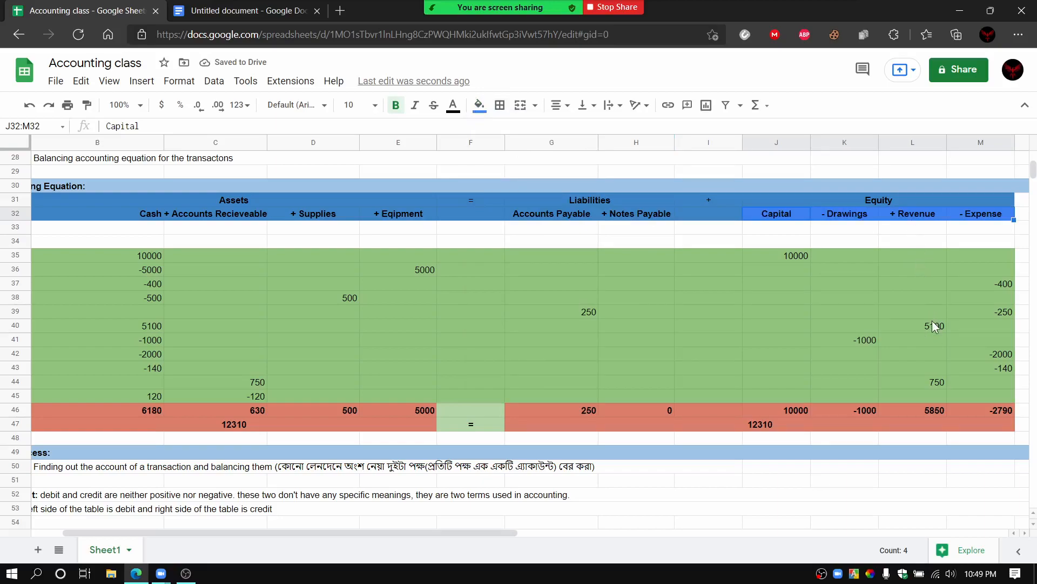
pyautogui.moveTo(779, 219); pyautogui.dragTo(979, 216)
pyautogui.click(30, 106)
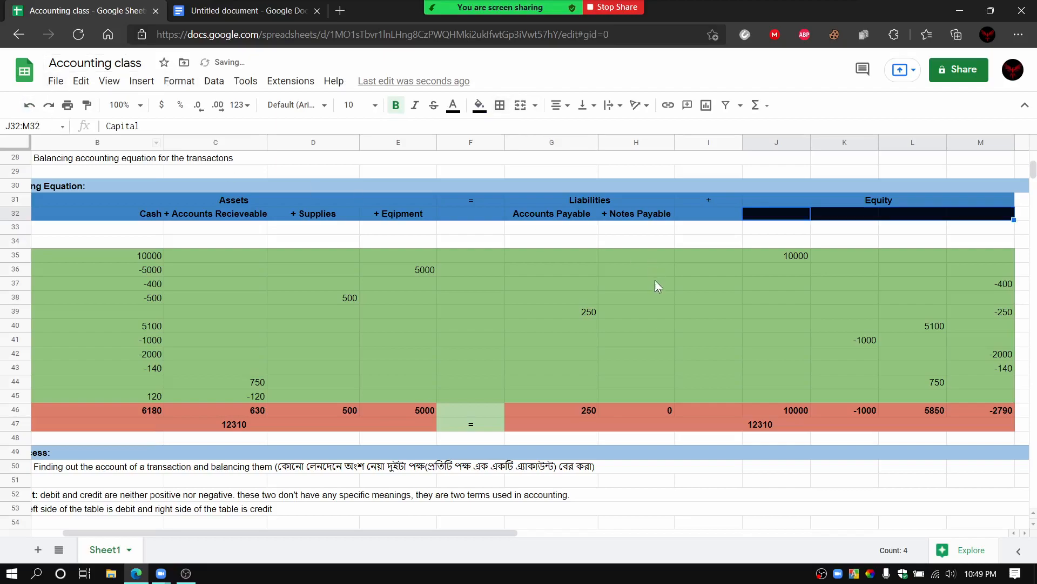
# Step: Examine the sixth transaction's Revenue entry and the seventh transaction's Drawings entry
pyautogui.click(904, 338)
pyautogui.click(909, 324)
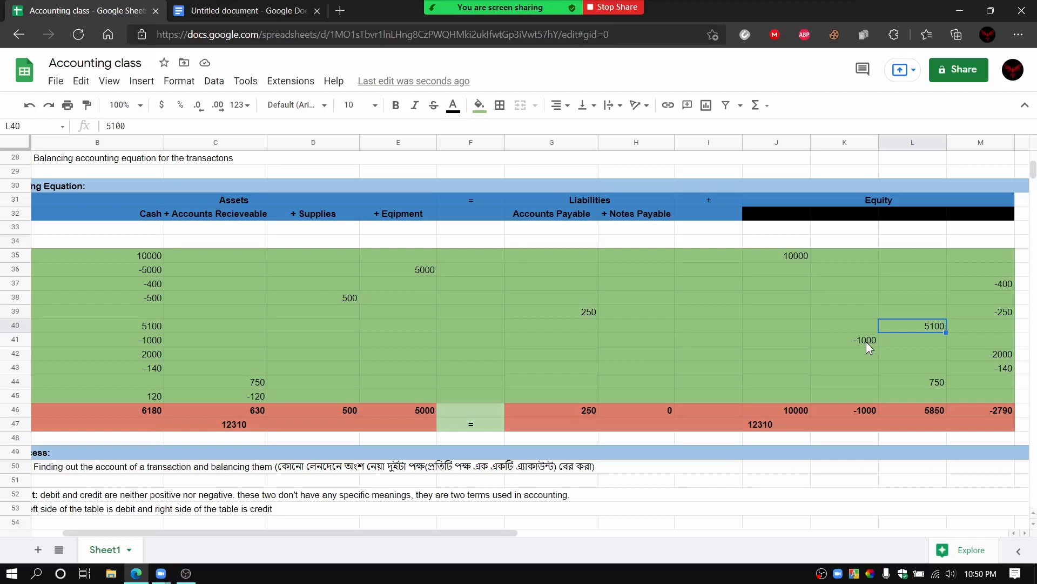
pyautogui.click(840, 346)
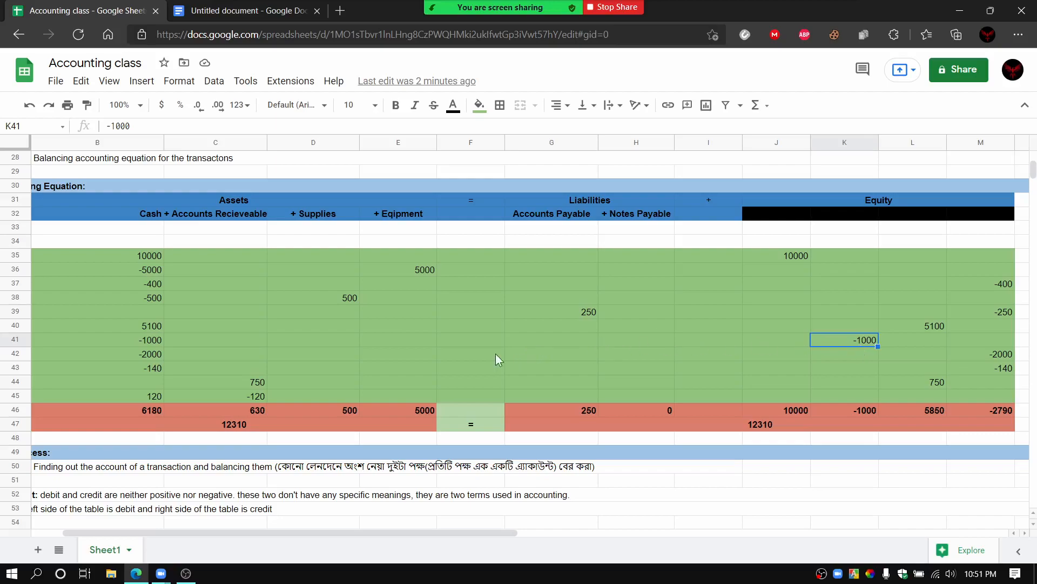
# Step: Compare the Cash and Expense entries of the eighth and ninth transactions
pyautogui.click(156, 353)
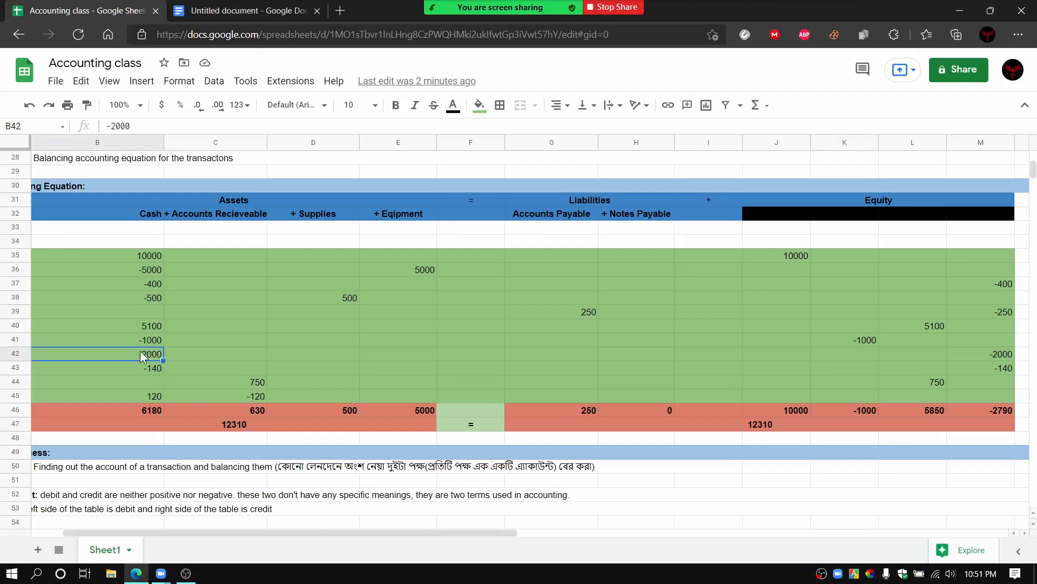
pyautogui.click(977, 356)
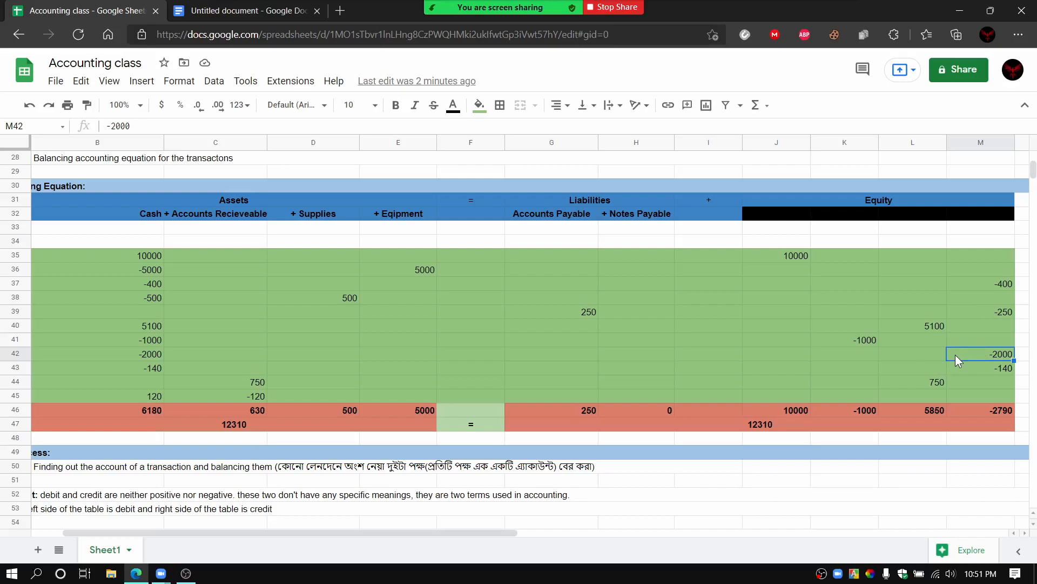
pyautogui.click(156, 370)
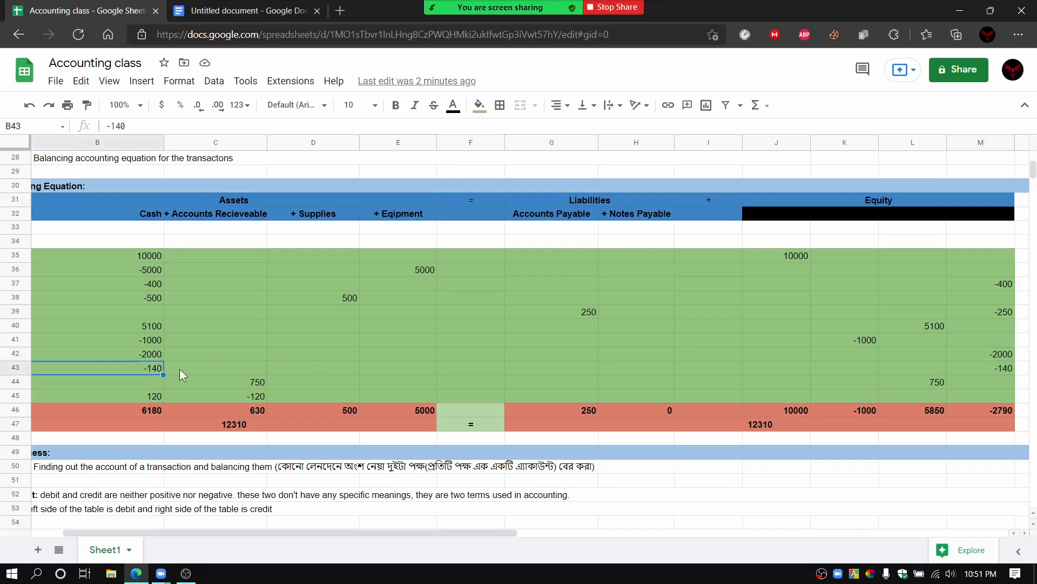
pyautogui.click(988, 369)
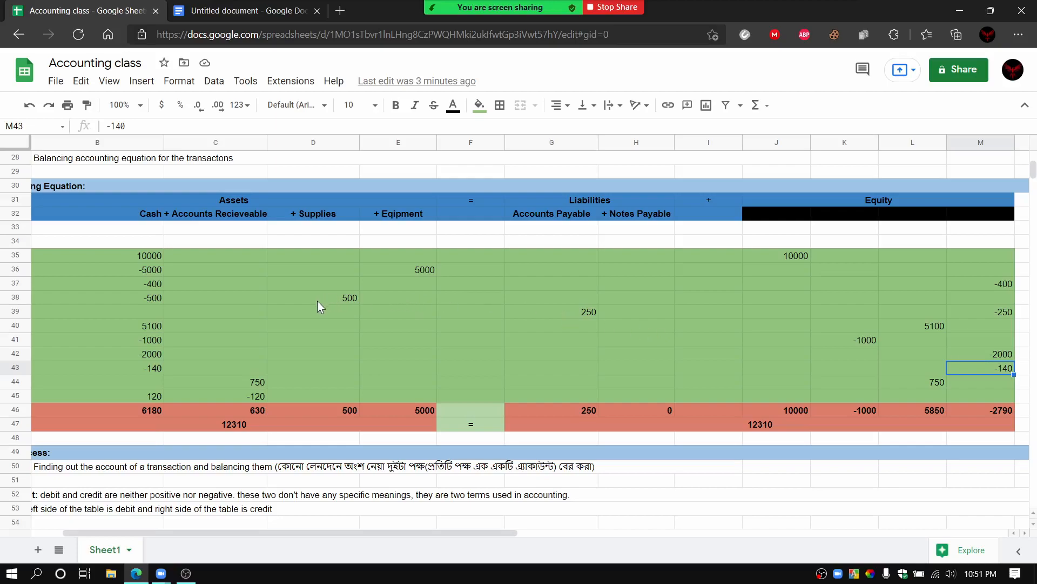
# Step: Examine the tenth transaction's Accounts Receivable entry, its empty Cash cell and its Revenue entry under Equity
pyautogui.click(225, 214)
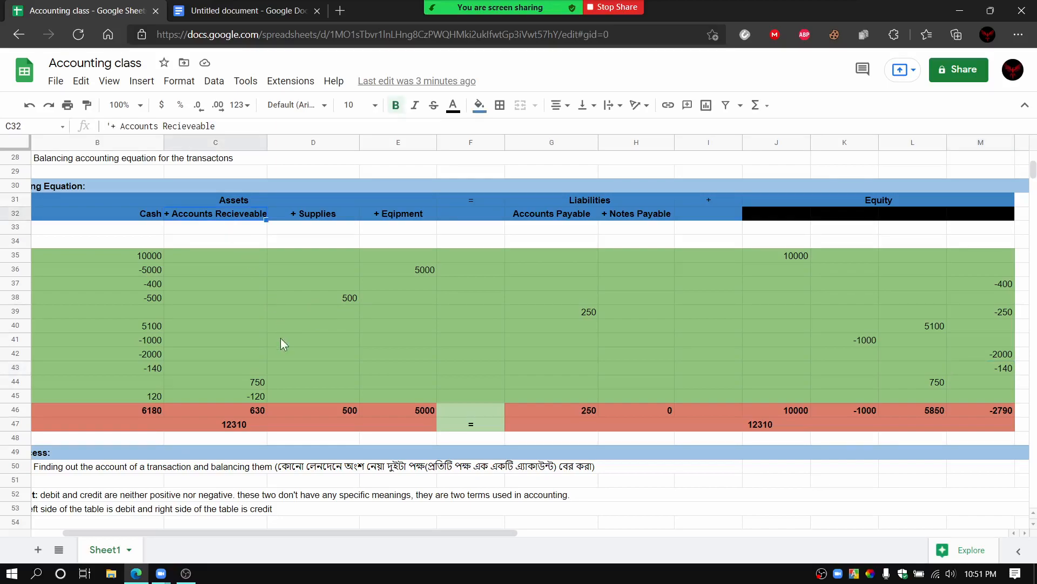
pyautogui.click(263, 386)
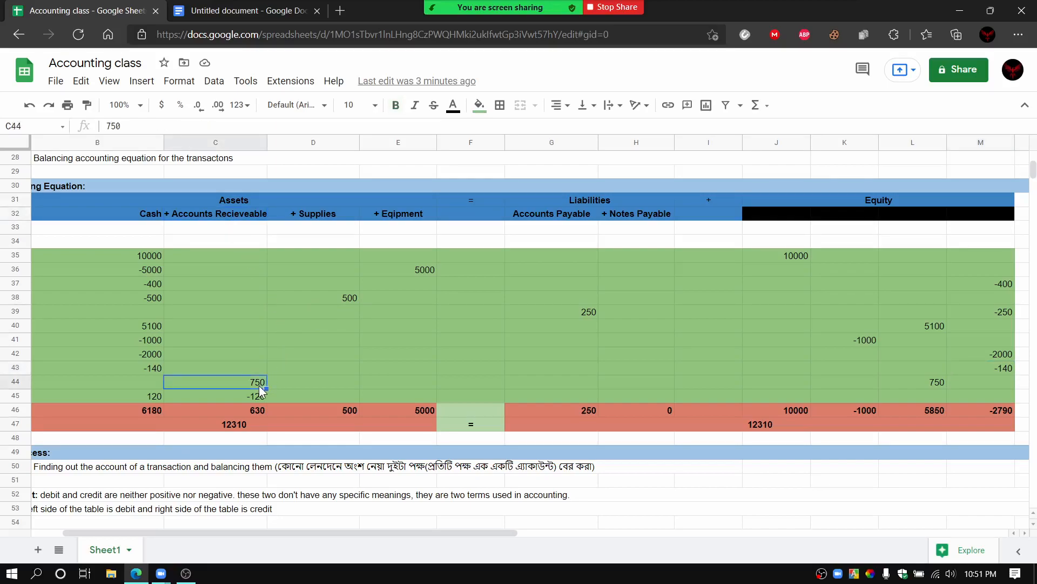
pyautogui.click(149, 382)
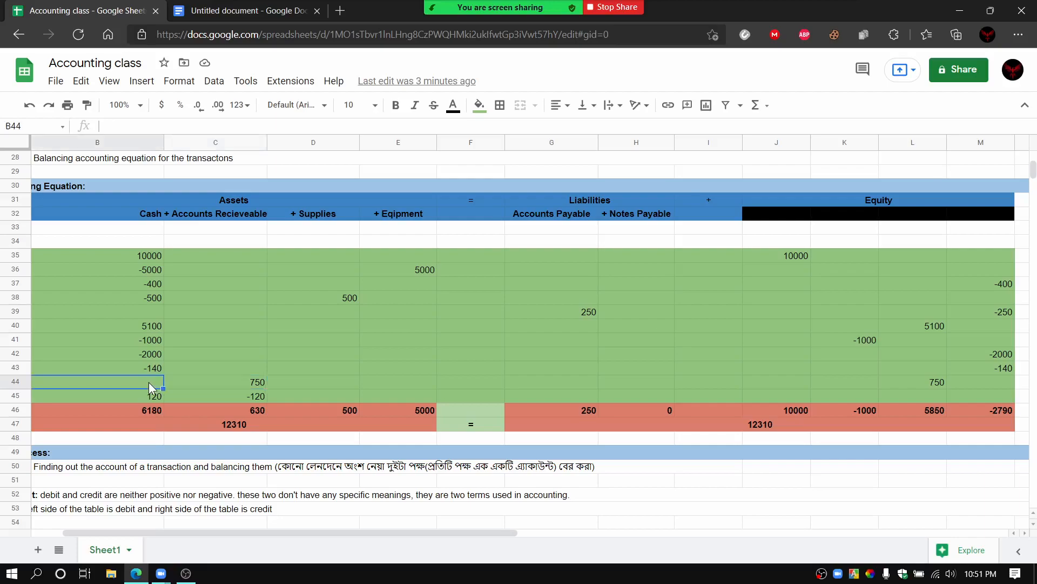
pyautogui.click(190, 382)
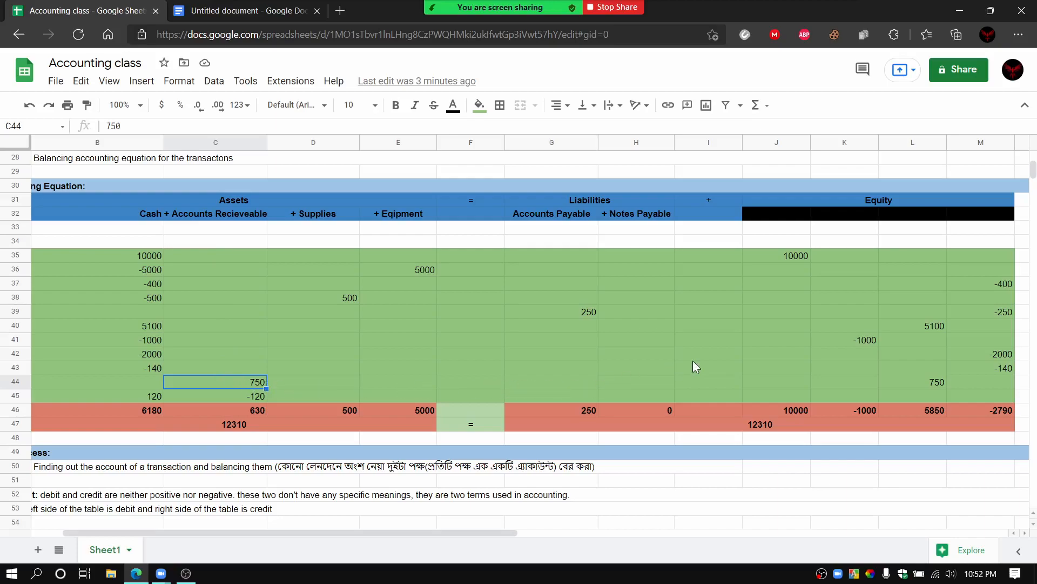
pyautogui.click(916, 383)
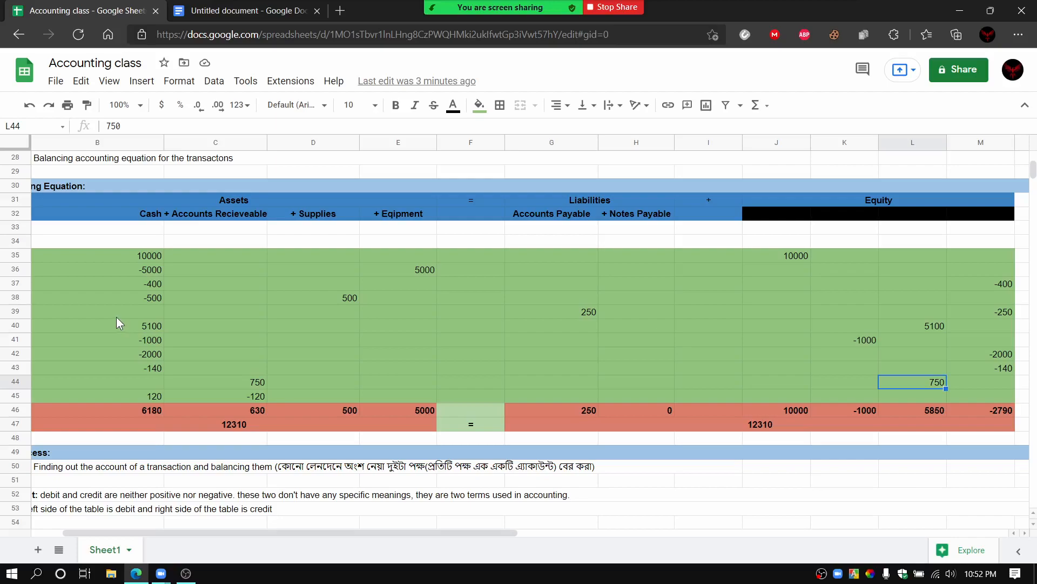
# Step: Compare the eleventh transaction's Cash entry with its Accounts Receivable entry
pyautogui.click(138, 393)
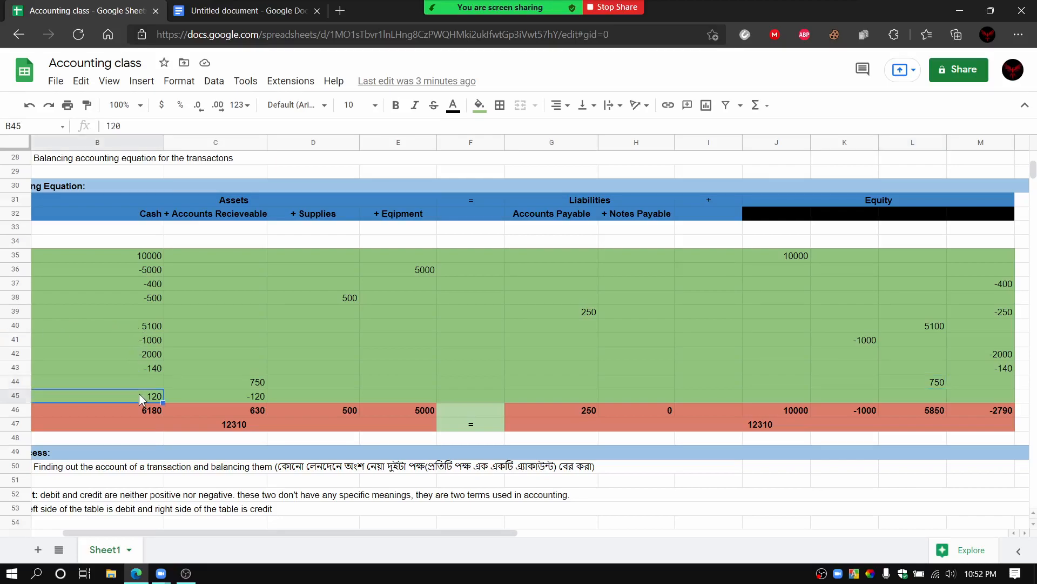
pyautogui.click(228, 213)
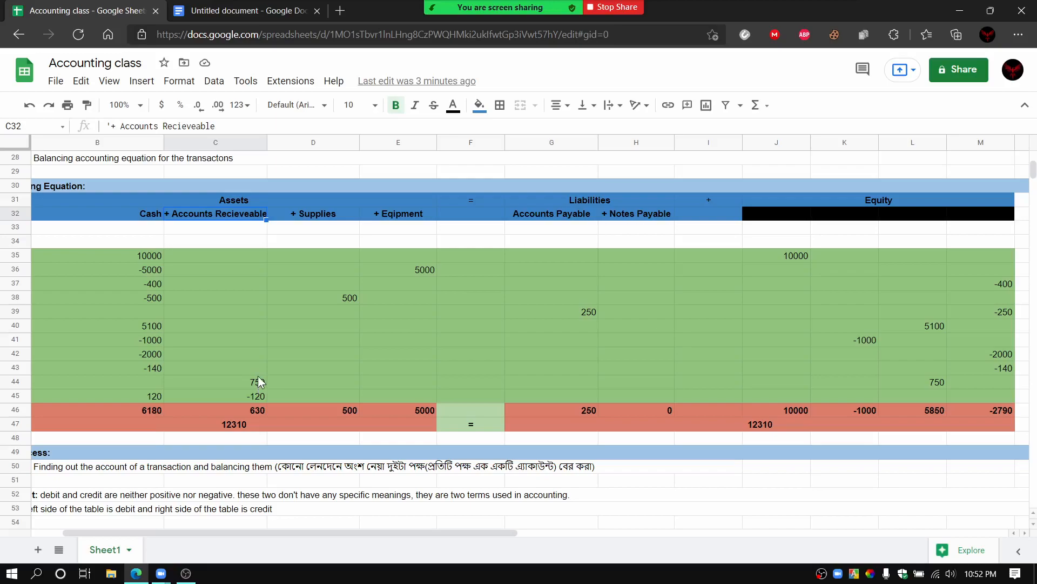
pyautogui.click(250, 394)
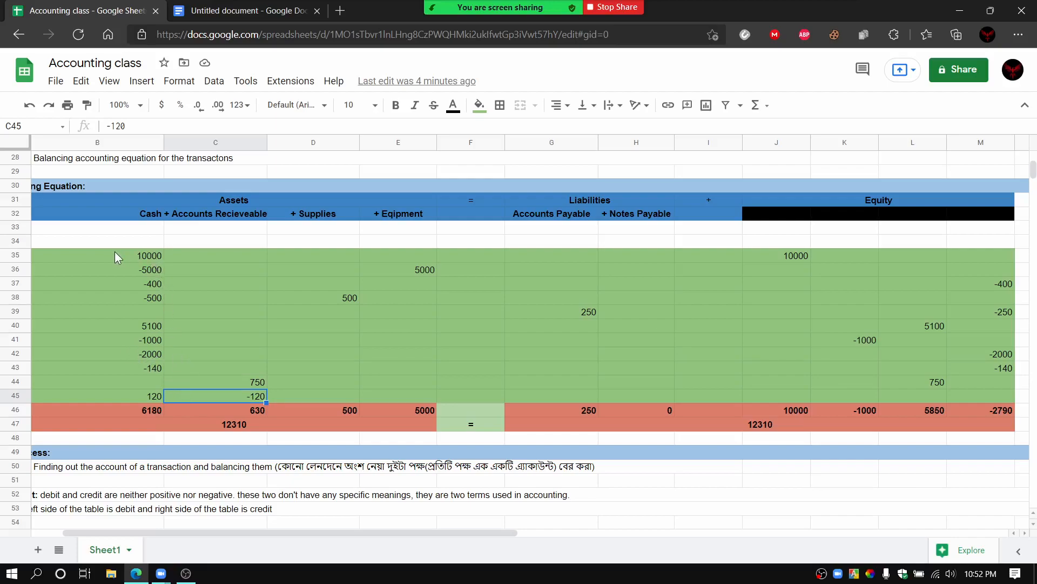
# Step: Check the Cash and Accounts Receivable column totals against all the transaction entries above them
pyautogui.moveTo(111, 251); pyautogui.dragTo(143, 401)
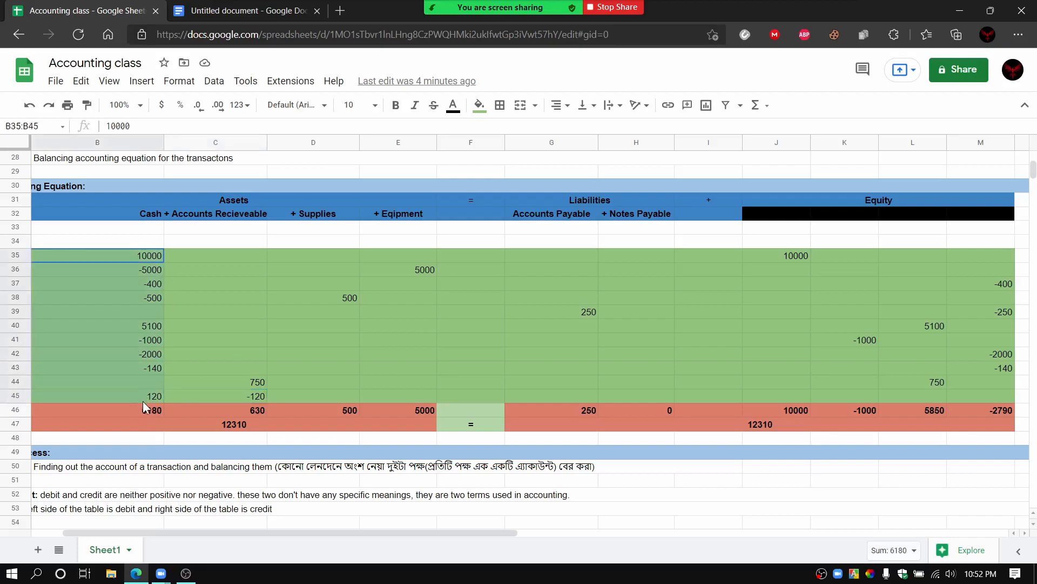
pyautogui.click(186, 408)
pyautogui.moveTo(192, 254); pyautogui.dragTo(224, 324)
pyautogui.moveTo(243, 379); pyautogui.dragTo(247, 398)
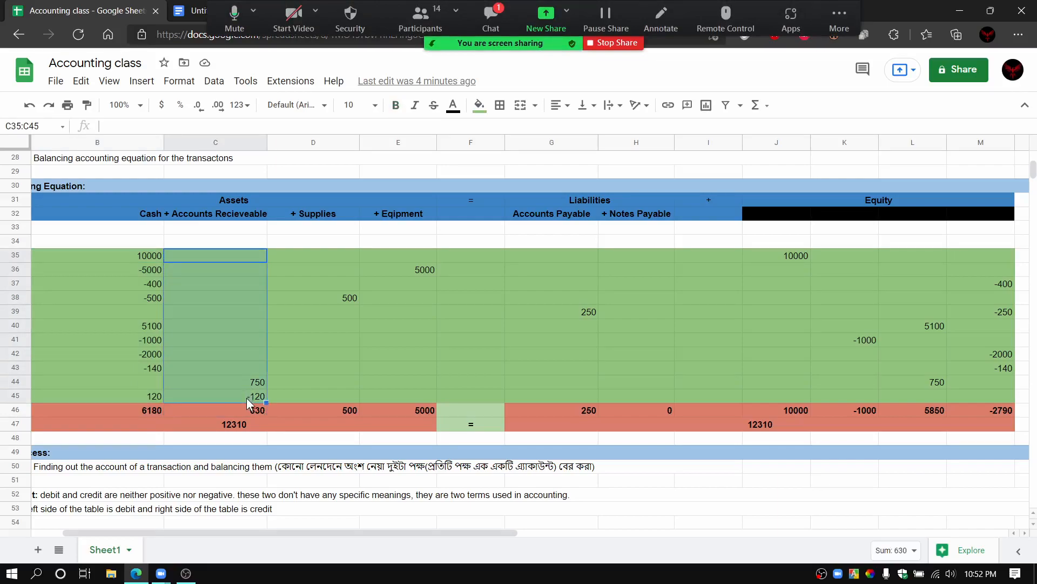
pyautogui.click(209, 411)
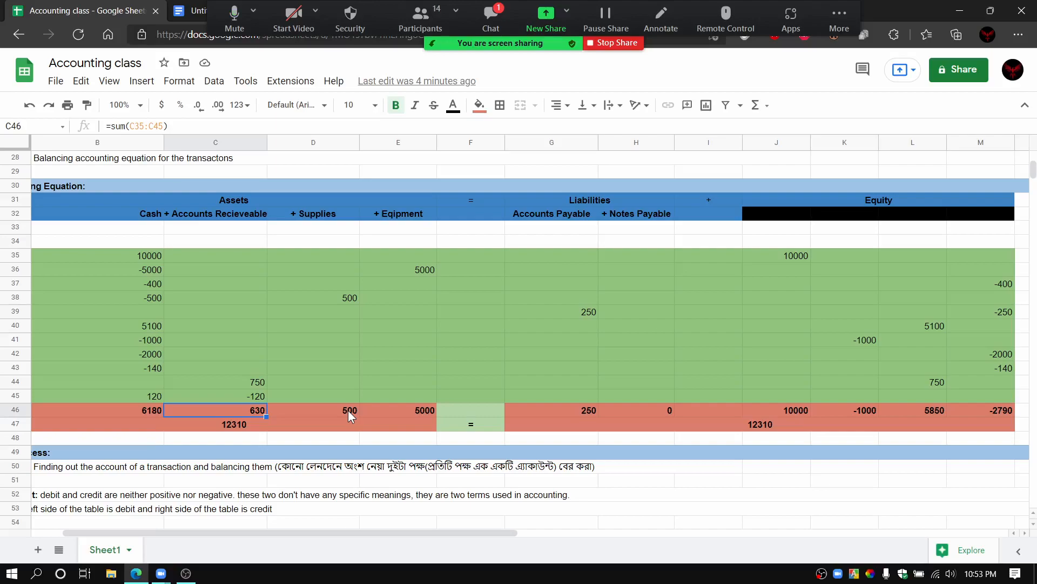
# Step: Revisit the tenth transaction's Accounts Receivable and Revenue entries, and point out the blacked-out Revenue heading
pyautogui.click(256, 381)
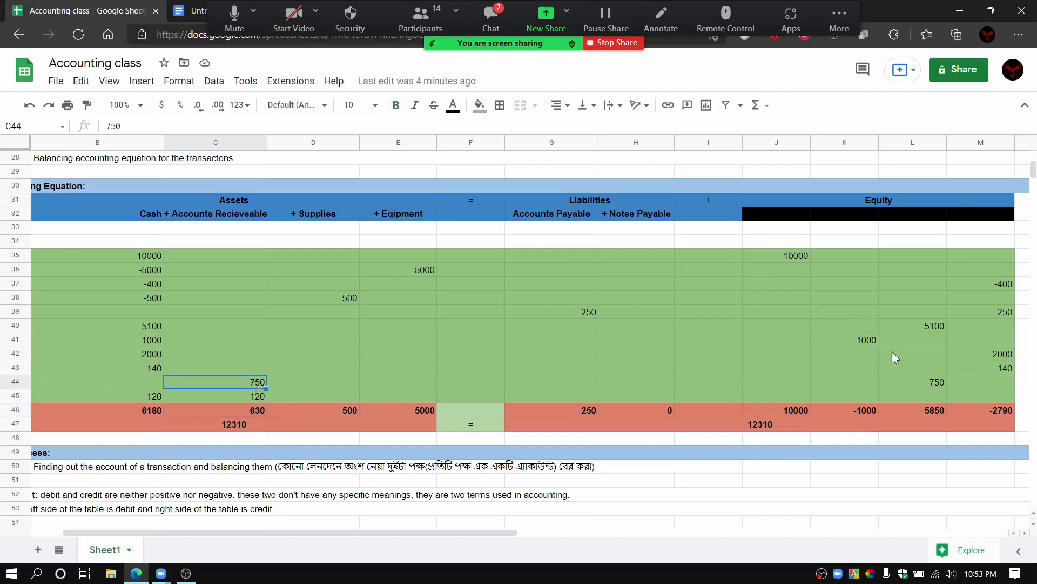
pyautogui.click(911, 385)
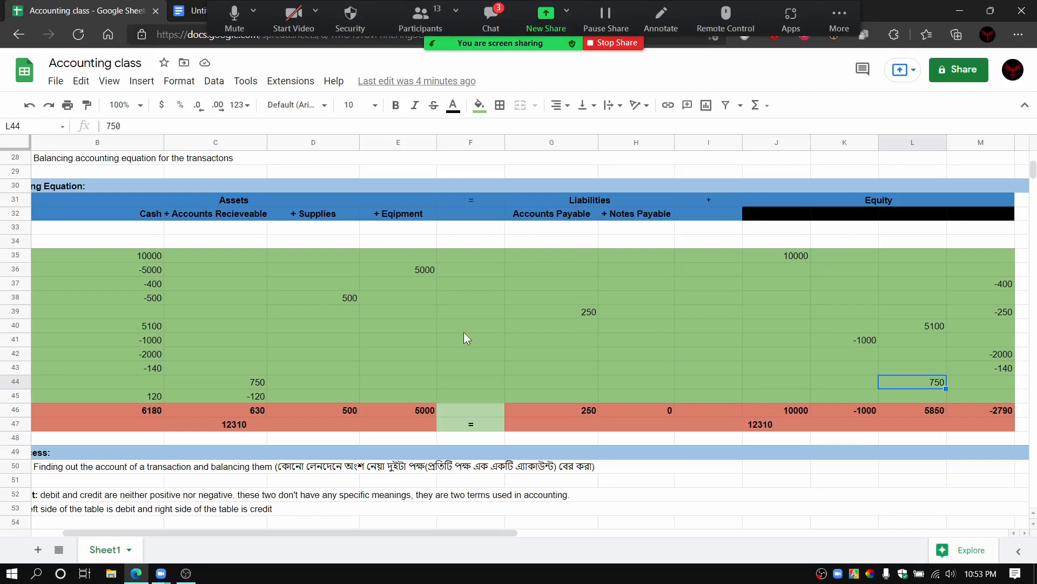
pyautogui.click(234, 381)
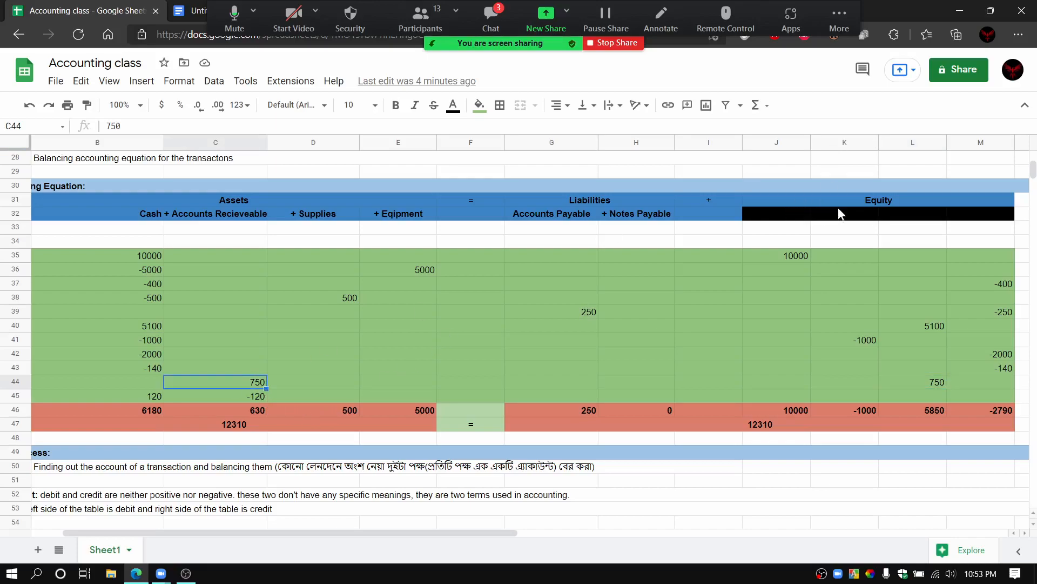
pyautogui.rightClick(912, 215)
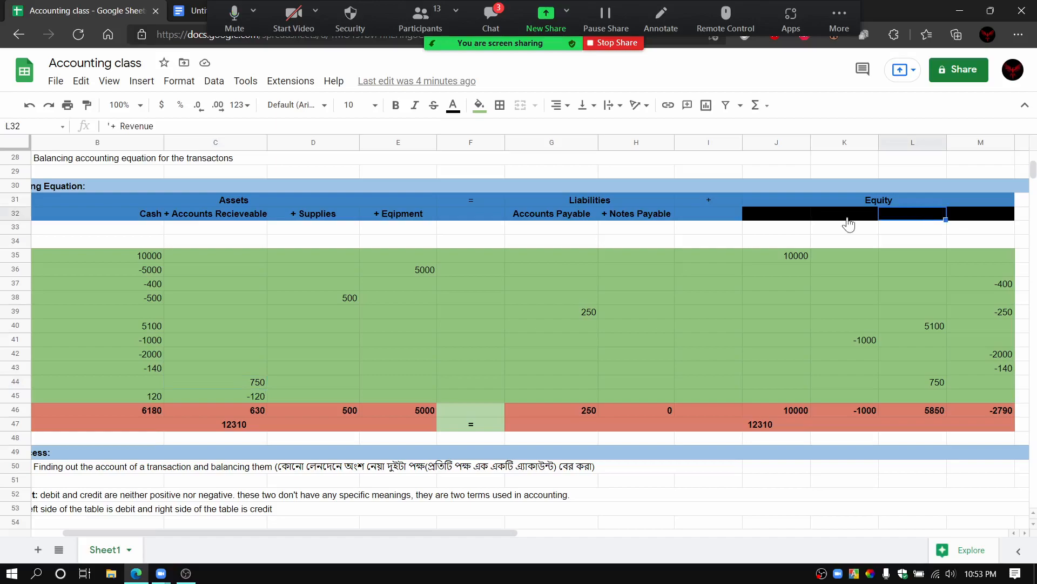
pyautogui.click(387, 406)
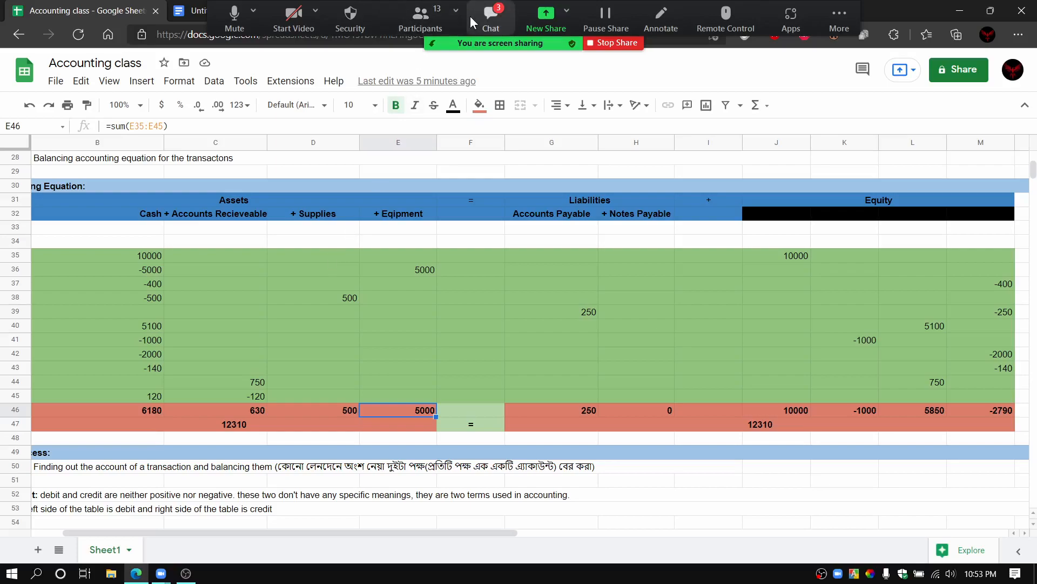
# Step: Open the meeting chat, read the students' recent messages and close it
pyautogui.click(486, 16)
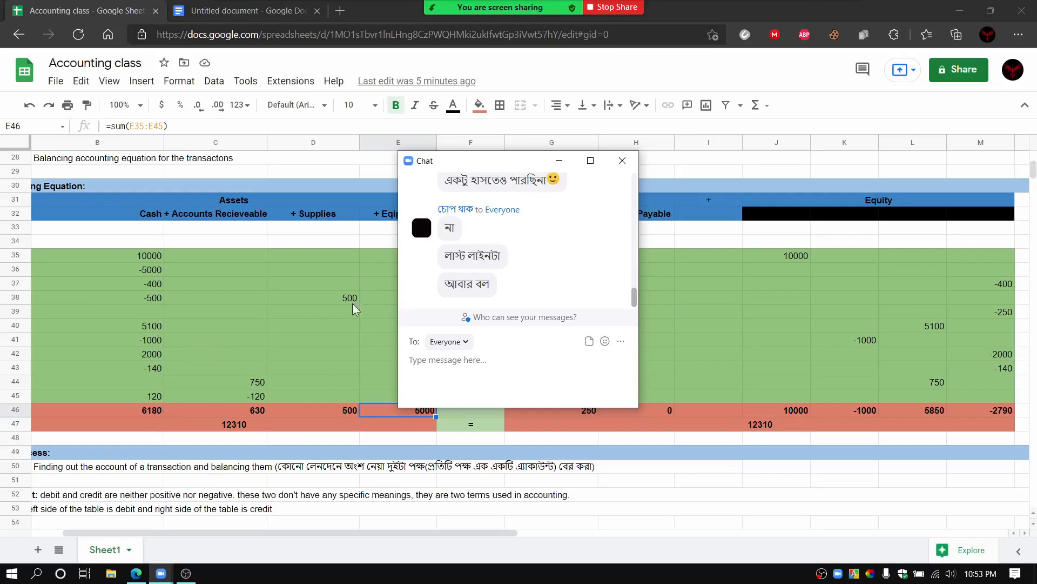
pyautogui.moveTo(637, 300); pyautogui.dragTo(635, 281)
pyautogui.click(622, 160)
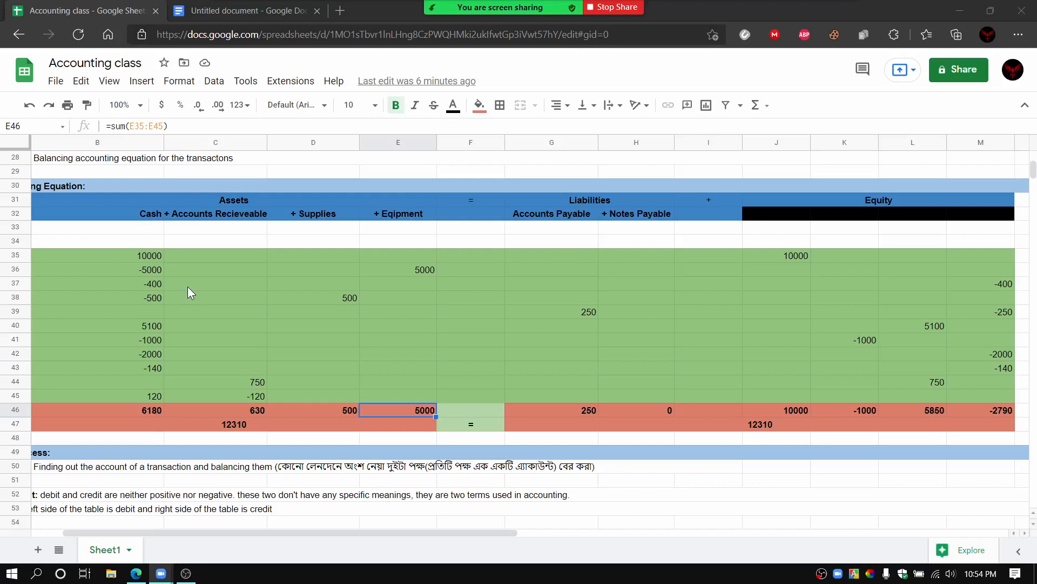
# Step: Explain the last transaction again by pointing out its Cash and Accounts Receivable entries and the Cash heading
pyautogui.click(137, 393)
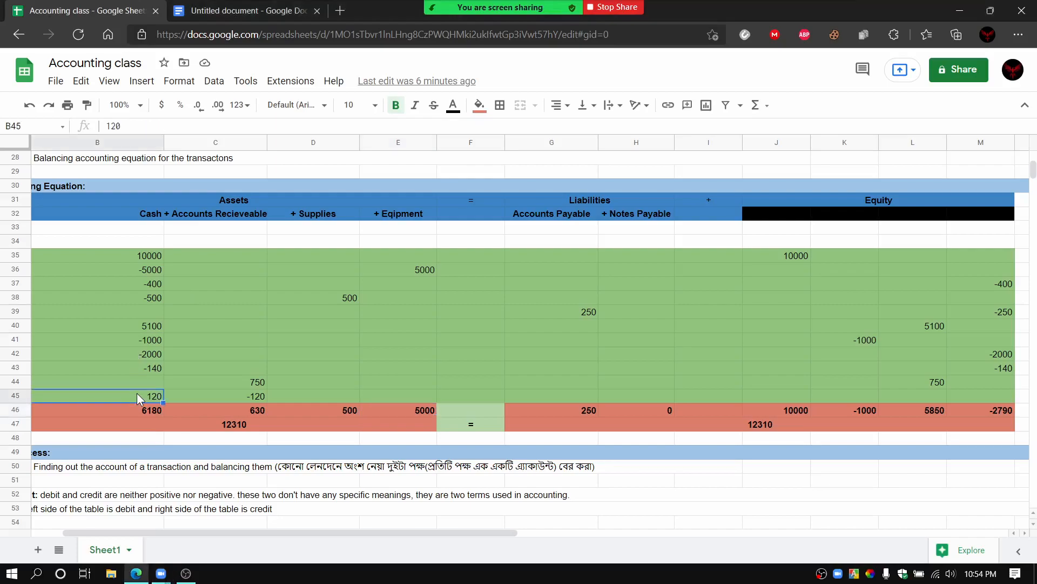
pyautogui.click(233, 393)
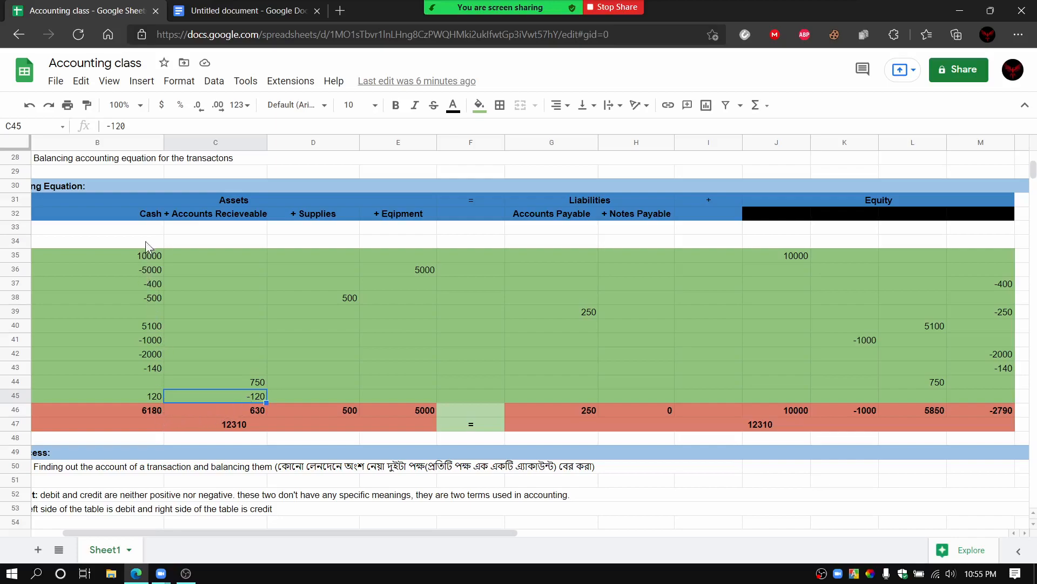
pyautogui.click(144, 219)
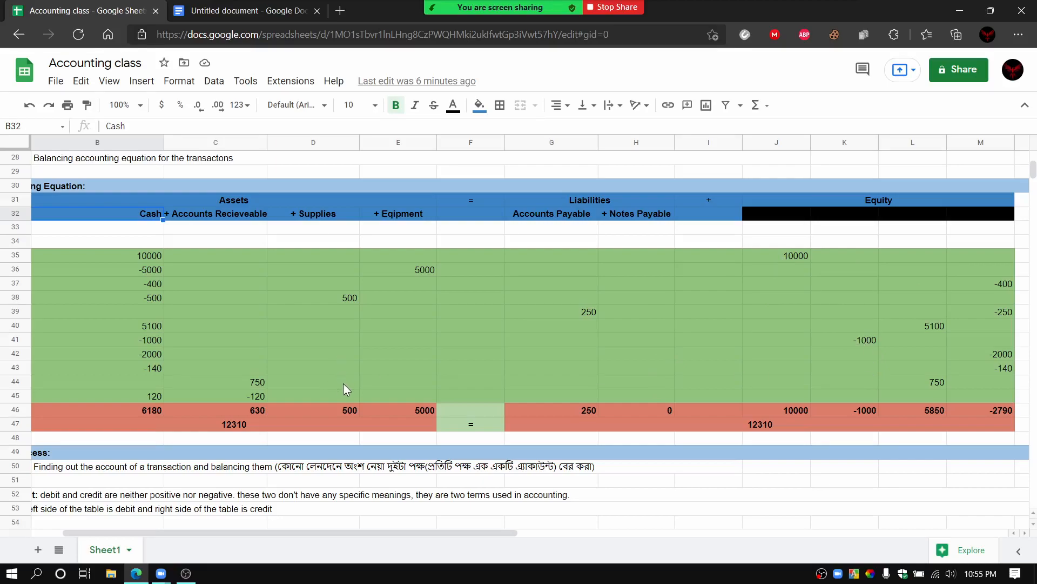
# Step: Compare the sum of the asset column totals with the sum of the liability and equity column totals
pyautogui.moveTo(124, 409); pyautogui.dragTo(397, 407)
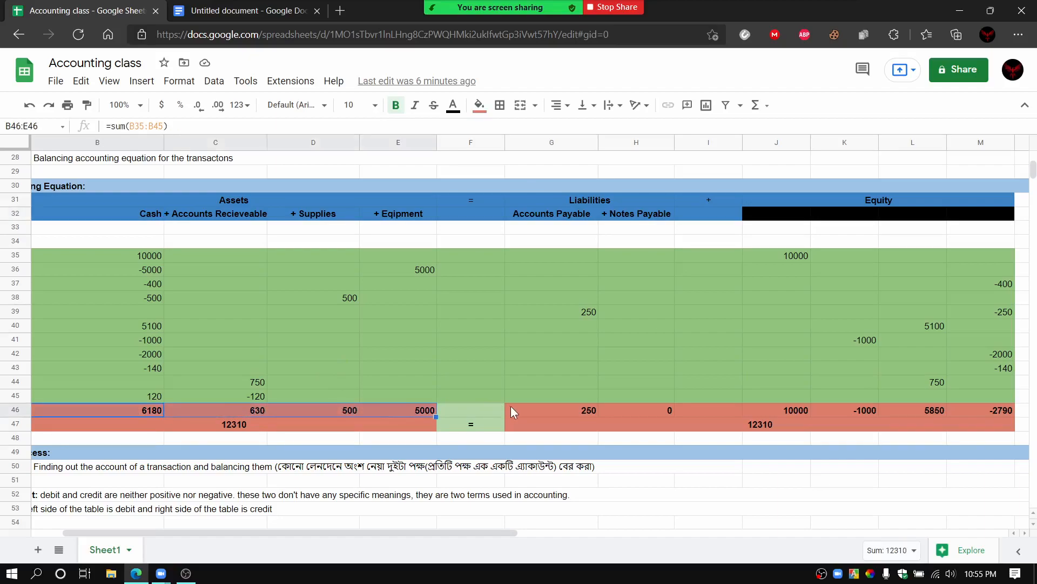
pyautogui.moveTo(594, 408); pyautogui.dragTo(1023, 410)
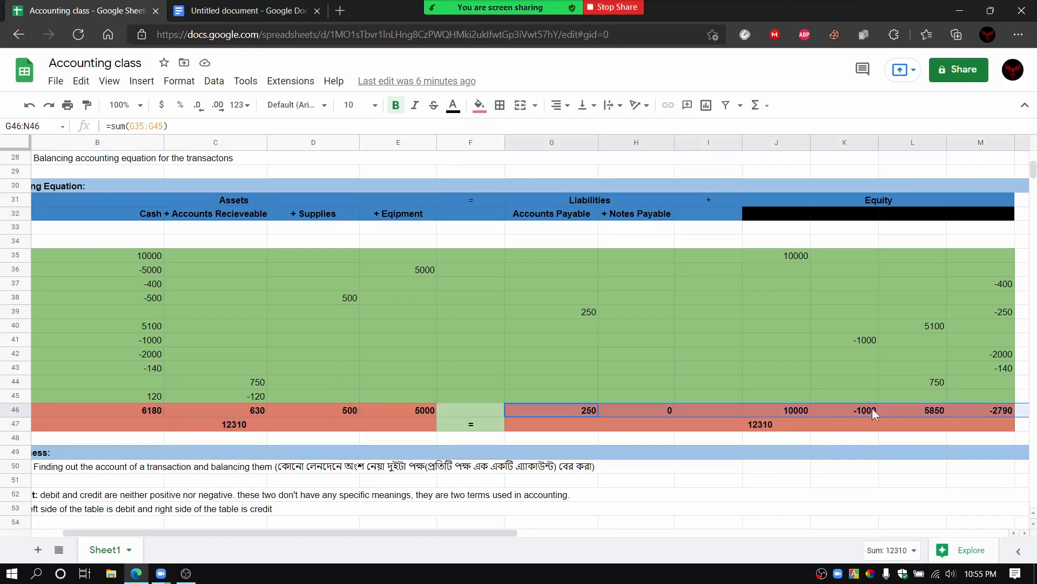
pyautogui.click(463, 438)
pyautogui.click(452, 414)
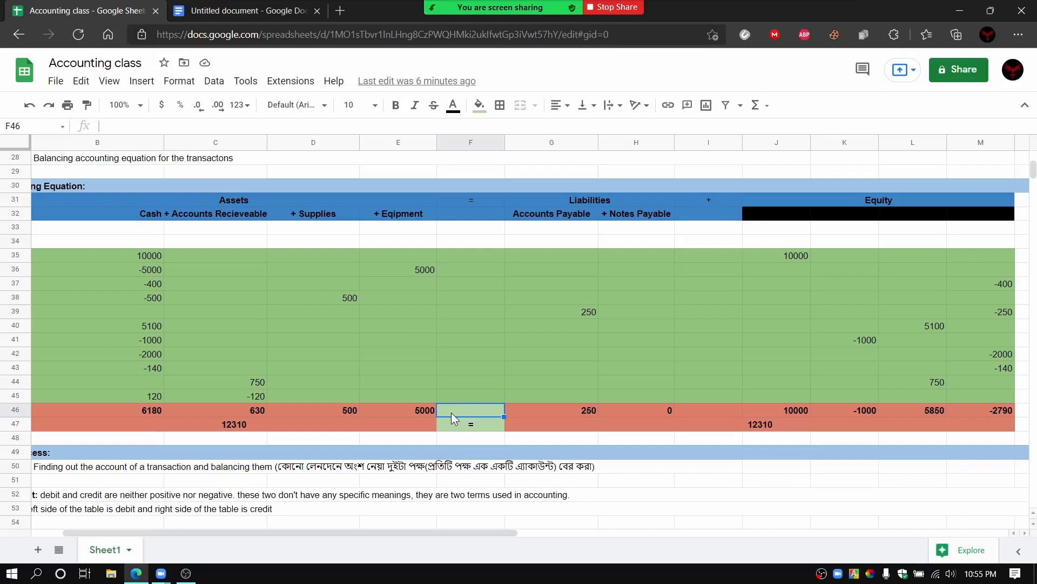
pyautogui.click(468, 438)
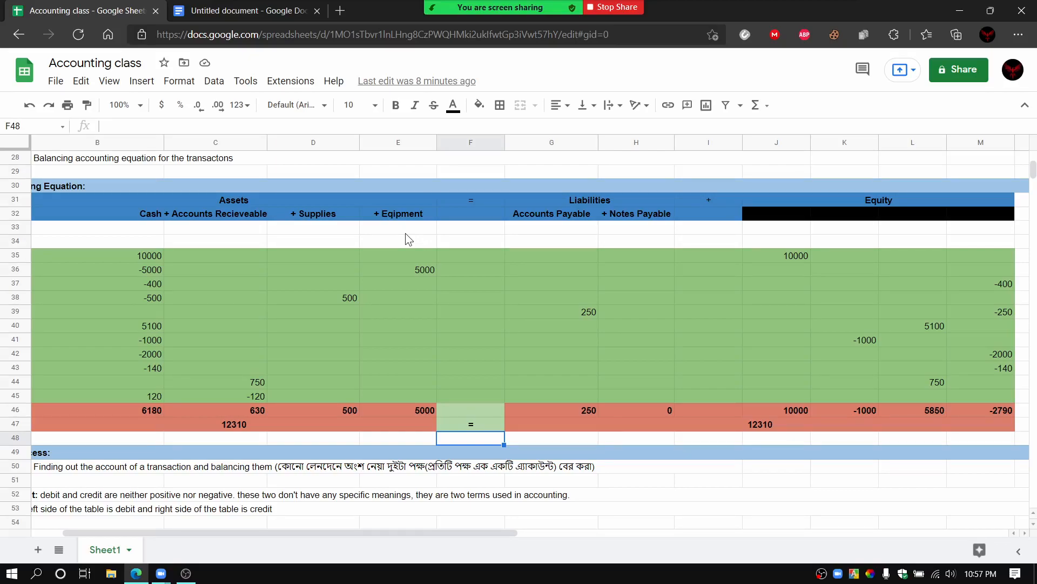
pyautogui.click(468, 241)
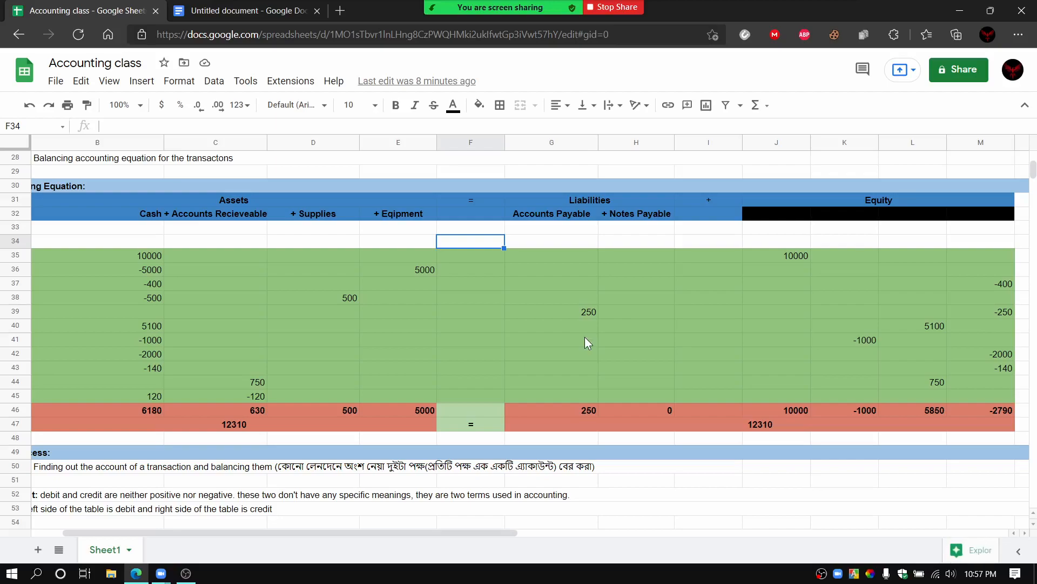
pyautogui.click(642, 437)
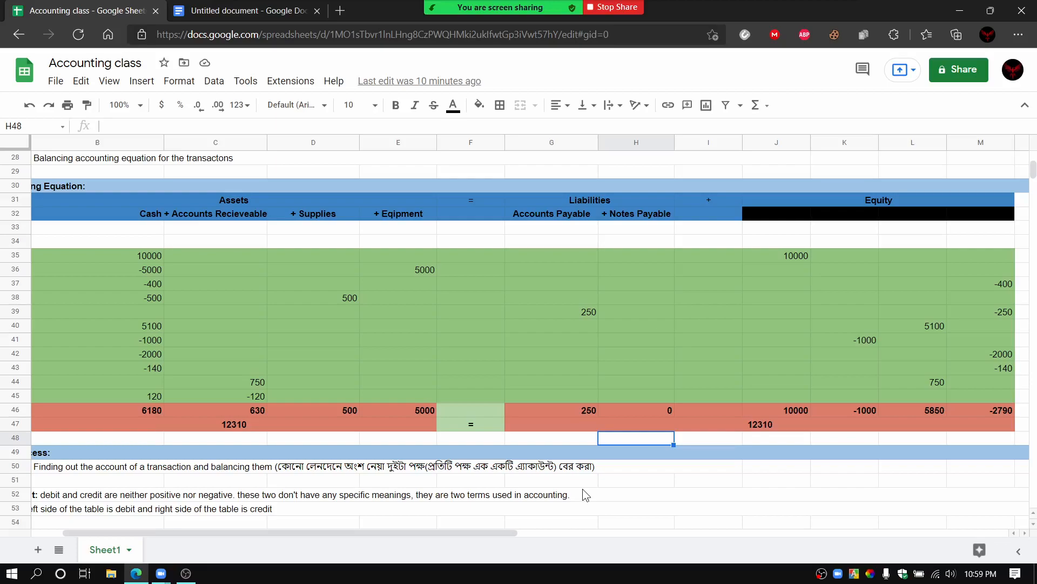
pyautogui.click(525, 438)
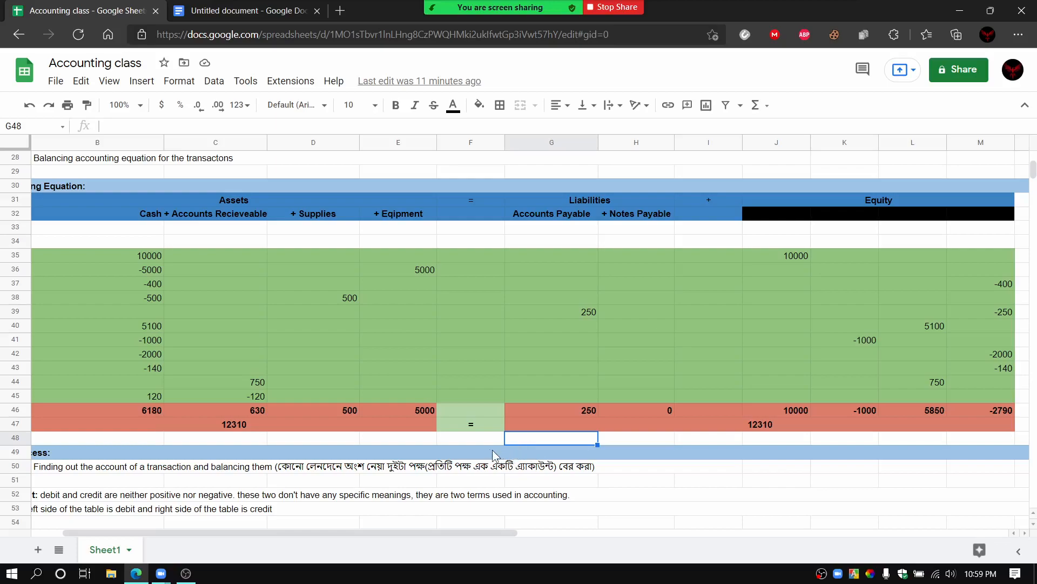
# Step: Move on to the Recording Process section and show its notes, debit and credit tables and journal from the first column
pyautogui.click(463, 450)
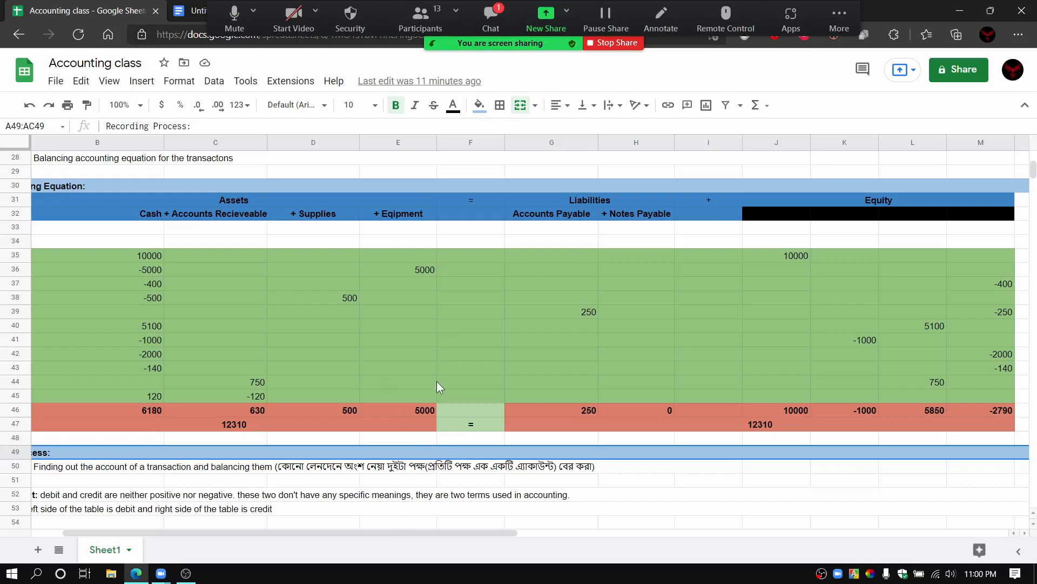
pyautogui.scroll(-5, 427, 387)
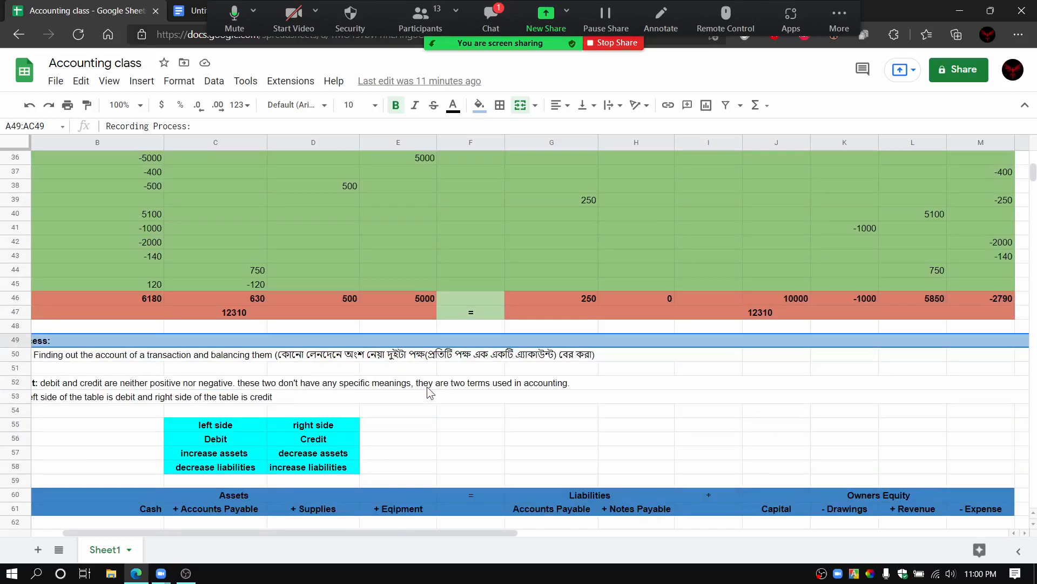
pyautogui.scroll(-2, 427, 387)
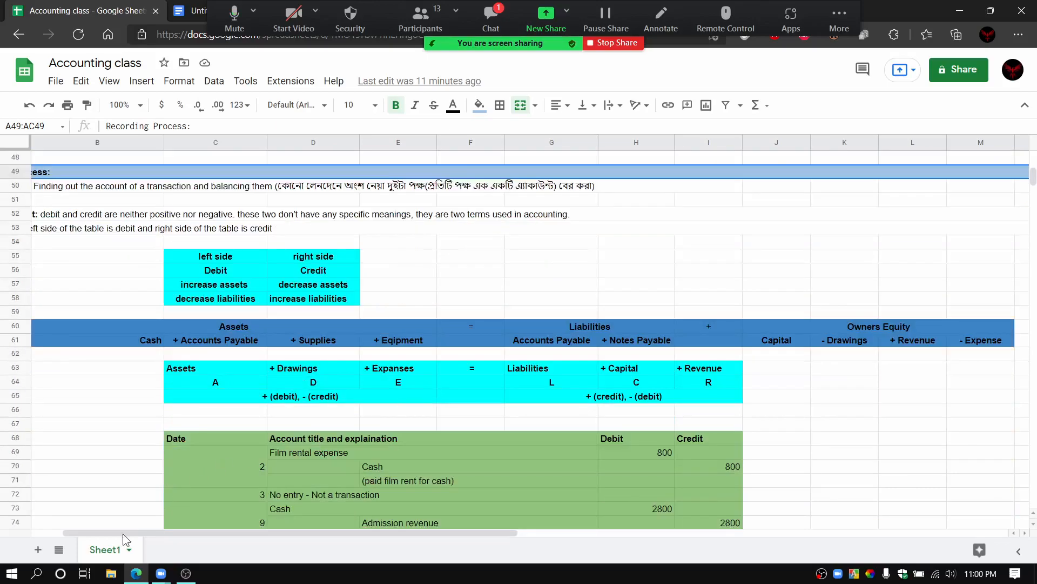
pyautogui.moveTo(338, 536); pyautogui.dragTo(280, 534)
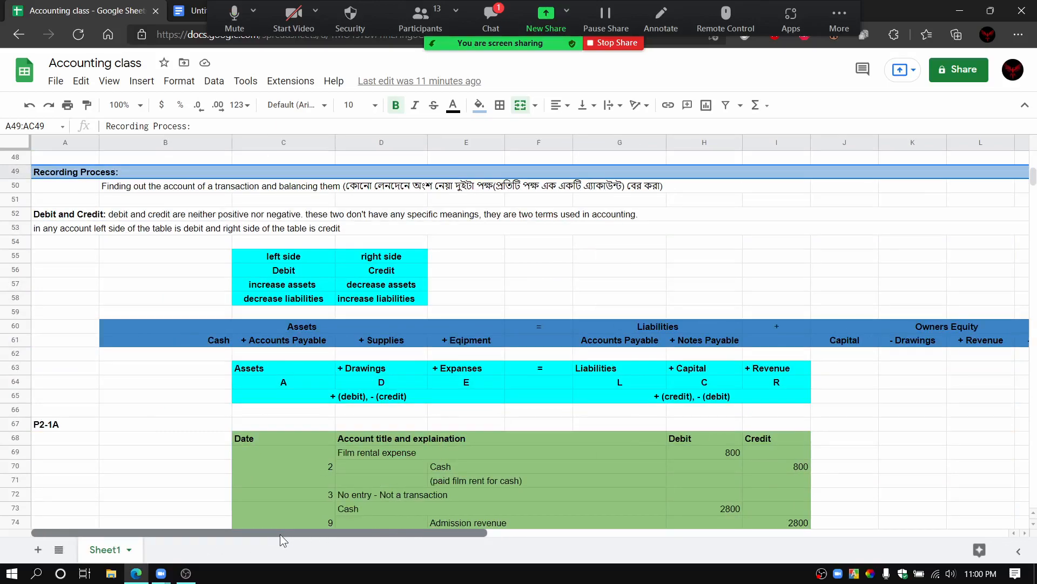
pyautogui.scroll(2, 293, 491)
pyautogui.scroll(-2, 293, 491)
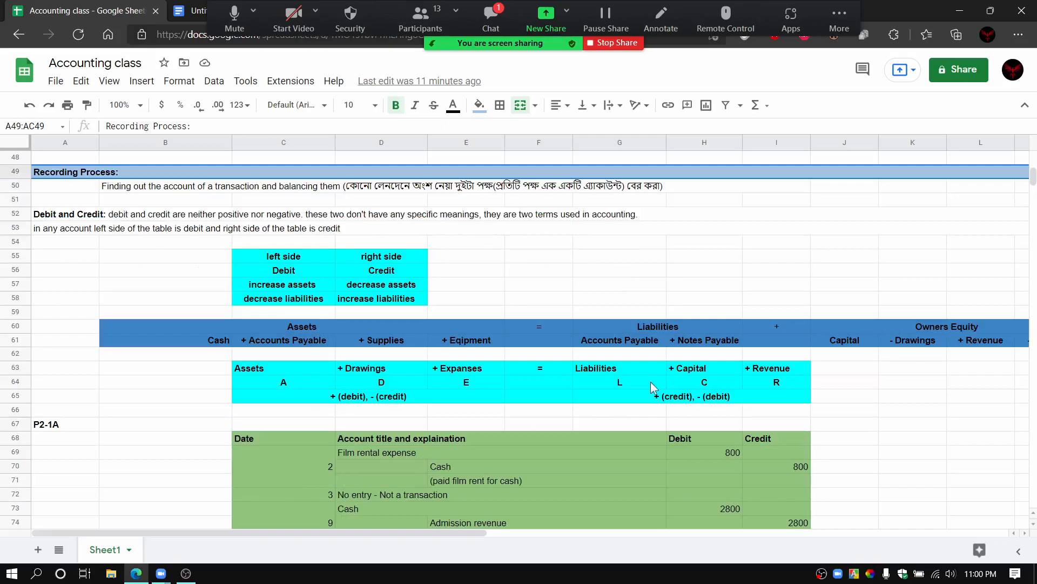
# Step: Check the meeting chat for new messages, look through the participant list, and close both windows
pyautogui.click(491, 30)
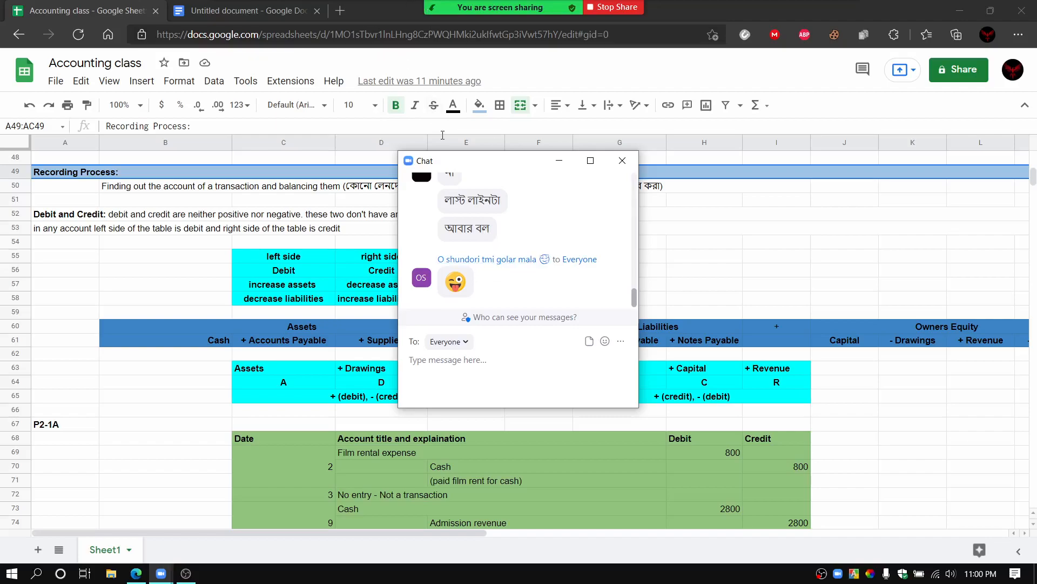
pyautogui.click(623, 161)
pyautogui.moveTo(456, 11)
pyautogui.click(413, 21)
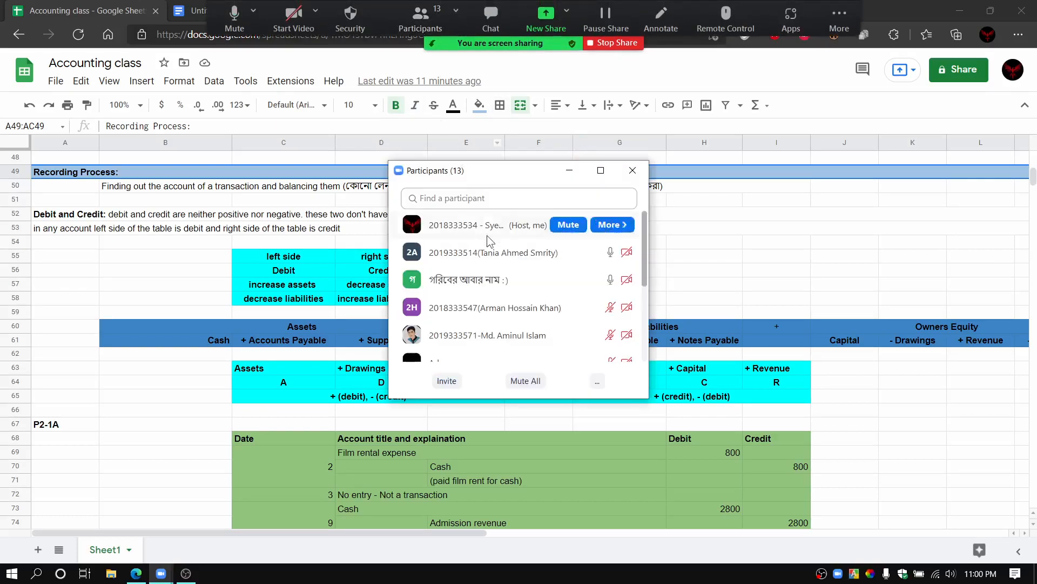
pyautogui.scroll(-3, 520, 318)
pyautogui.scroll(-5, 519, 322)
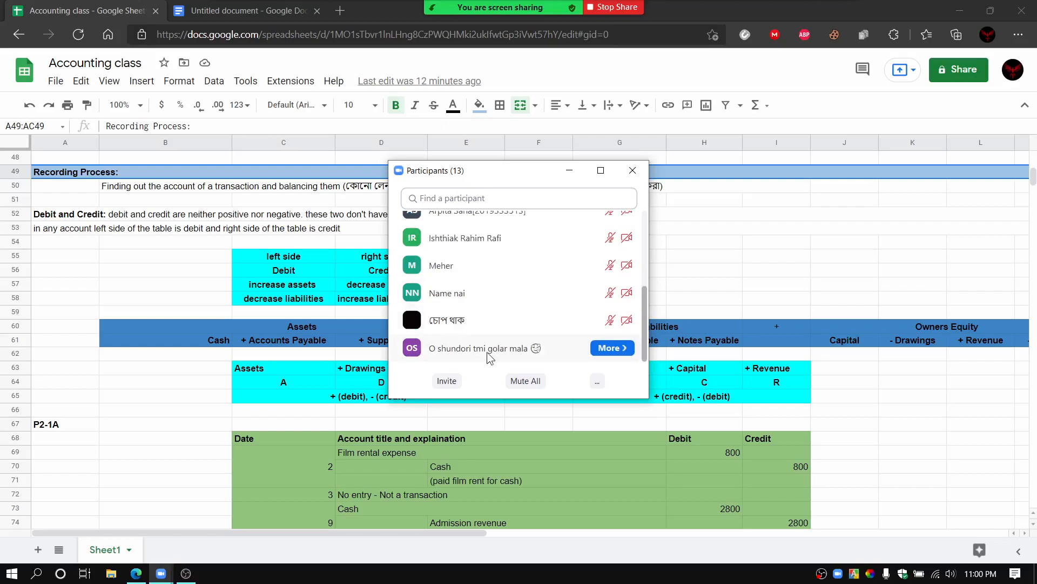
pyautogui.scroll(3, 487, 354)
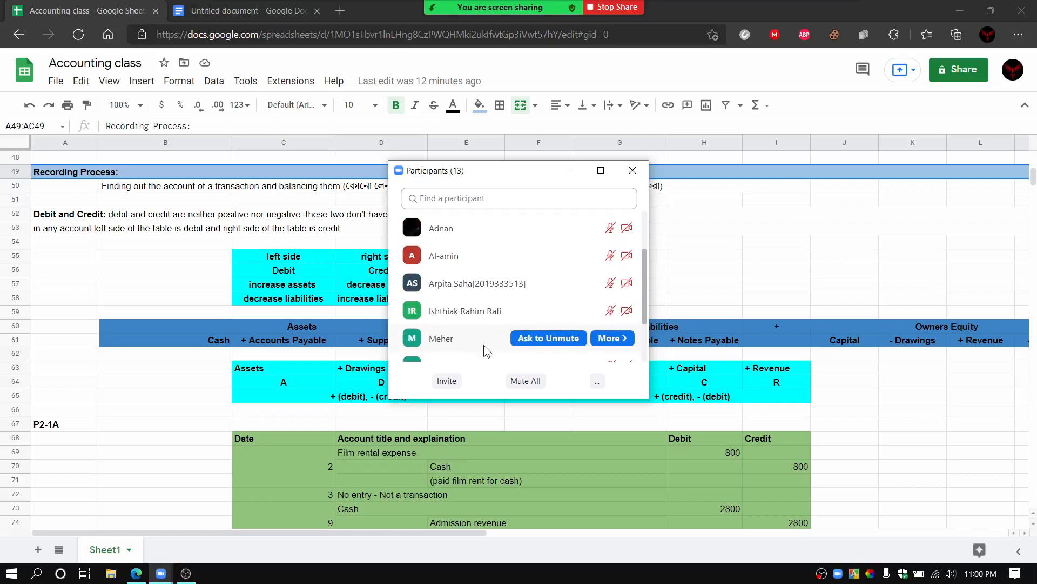
pyautogui.scroll(-3, 484, 345)
pyautogui.scroll(4, 484, 347)
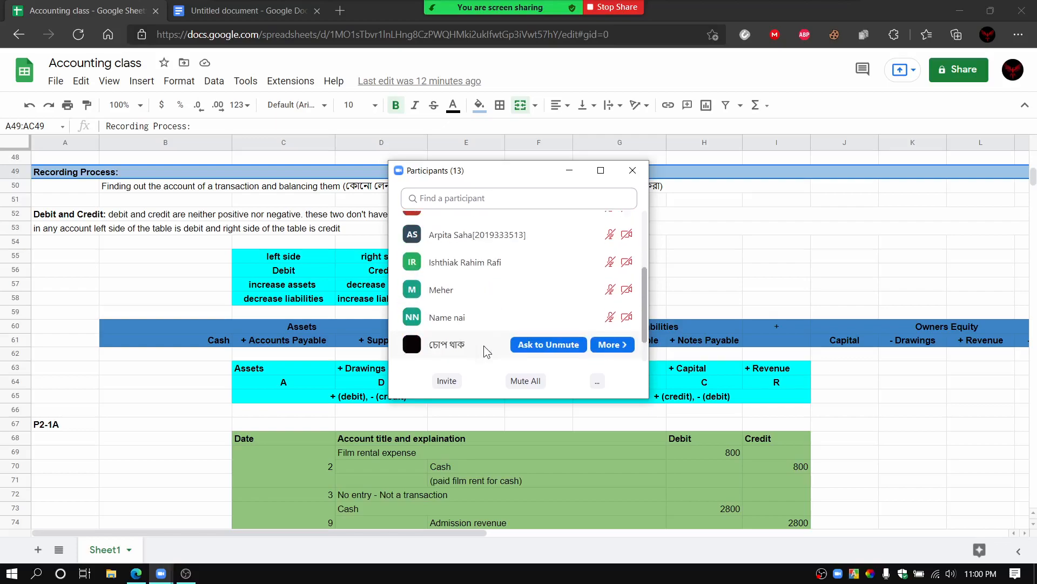
pyautogui.scroll(3, 484, 347)
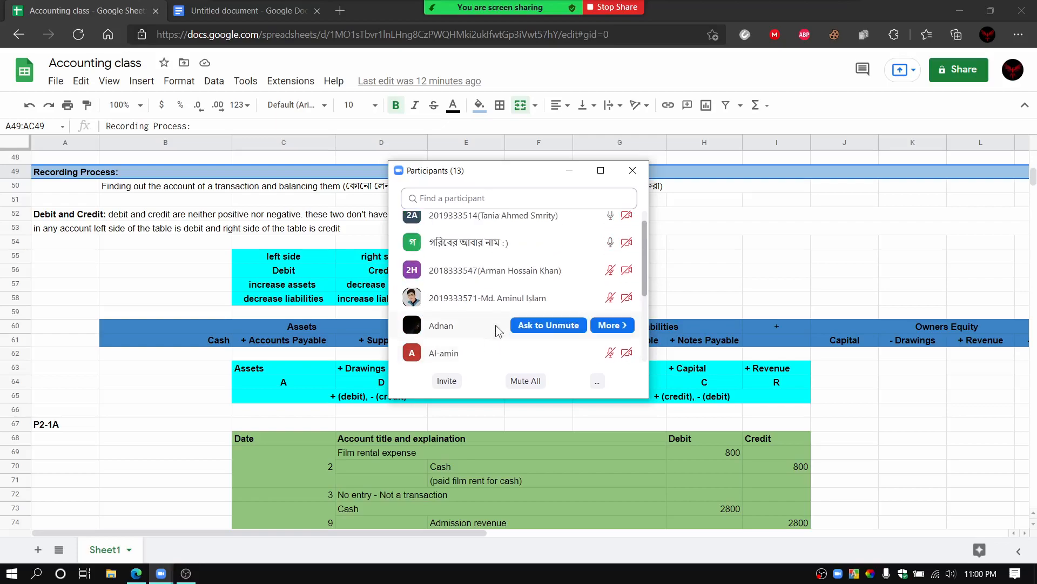
pyautogui.click(633, 170)
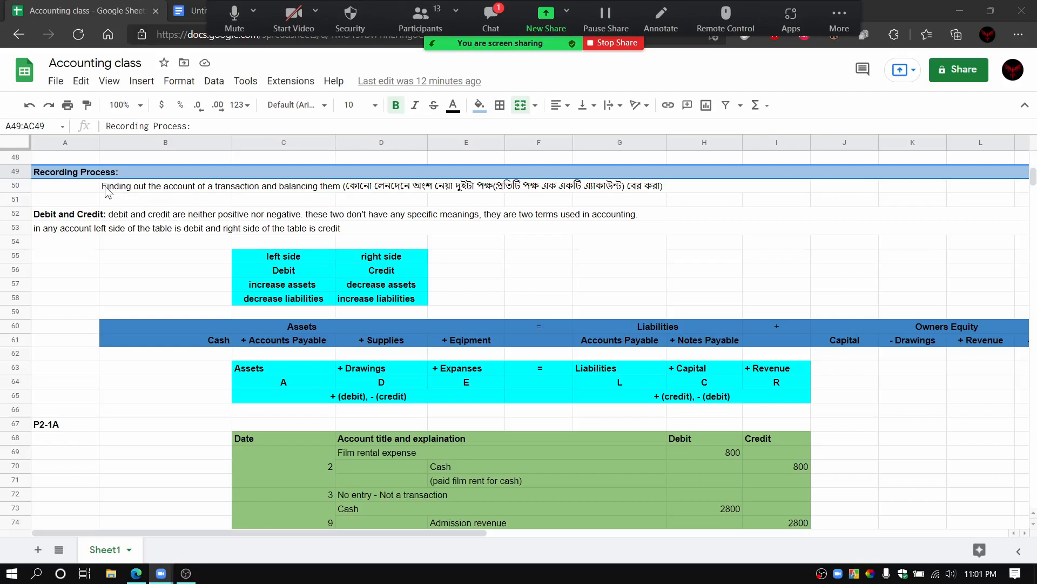
# Step: In the Recording Process description, replace "and balancing them" with "and record them in journal"
pyautogui.click(109, 191)
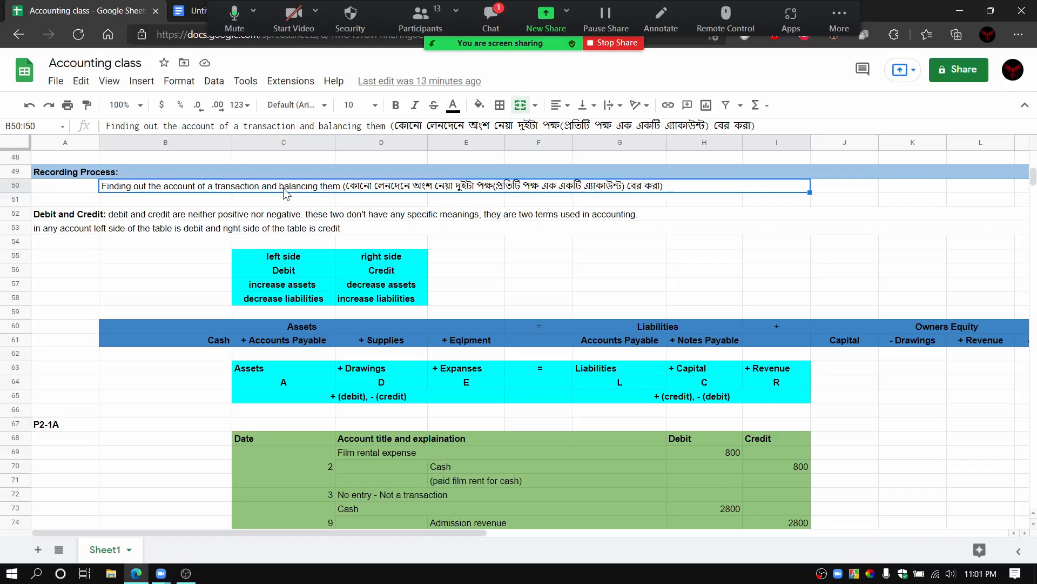
pyautogui.doubleClick(334, 187)
pyautogui.moveTo(333, 187); pyautogui.dragTo(257, 195)
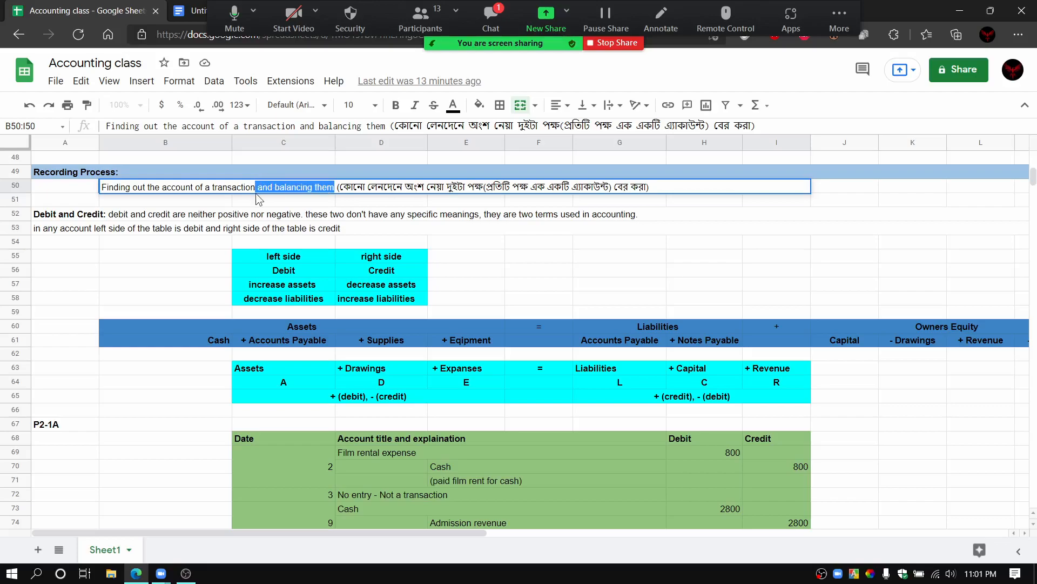
pyautogui.press('BackSpace')
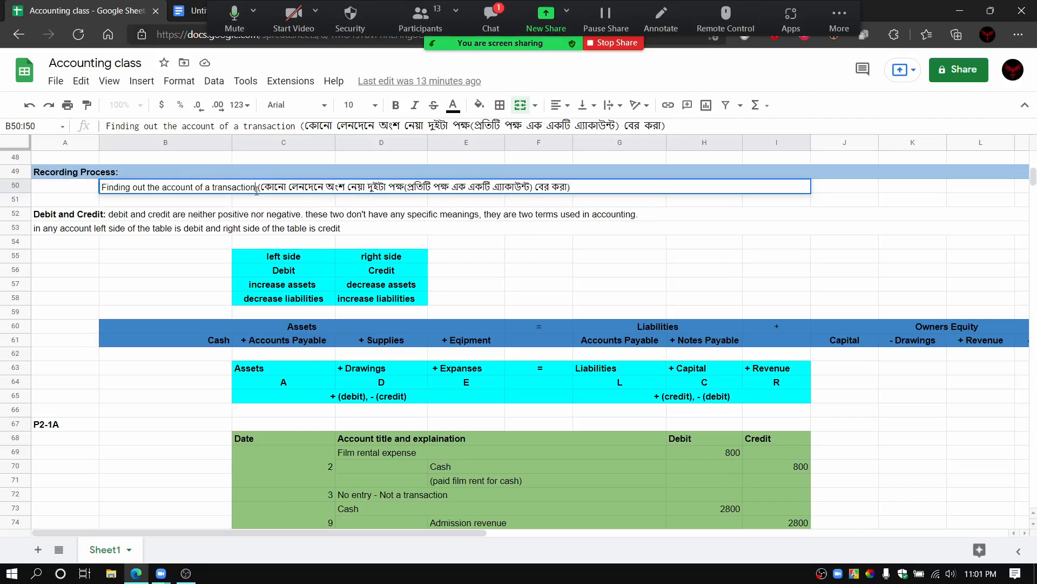
pyautogui.write('and re')
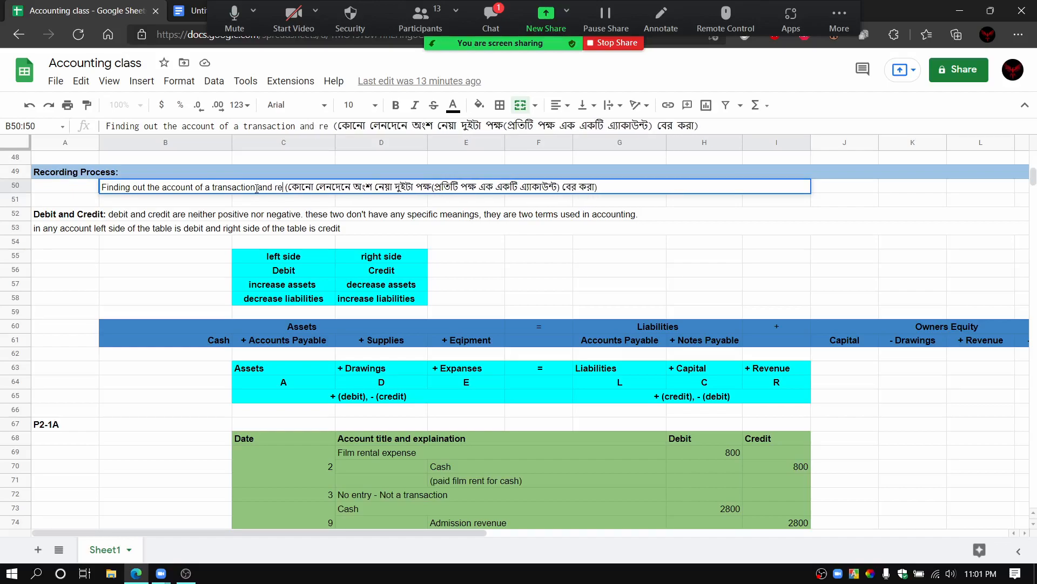
pyautogui.write('cord them in journal')
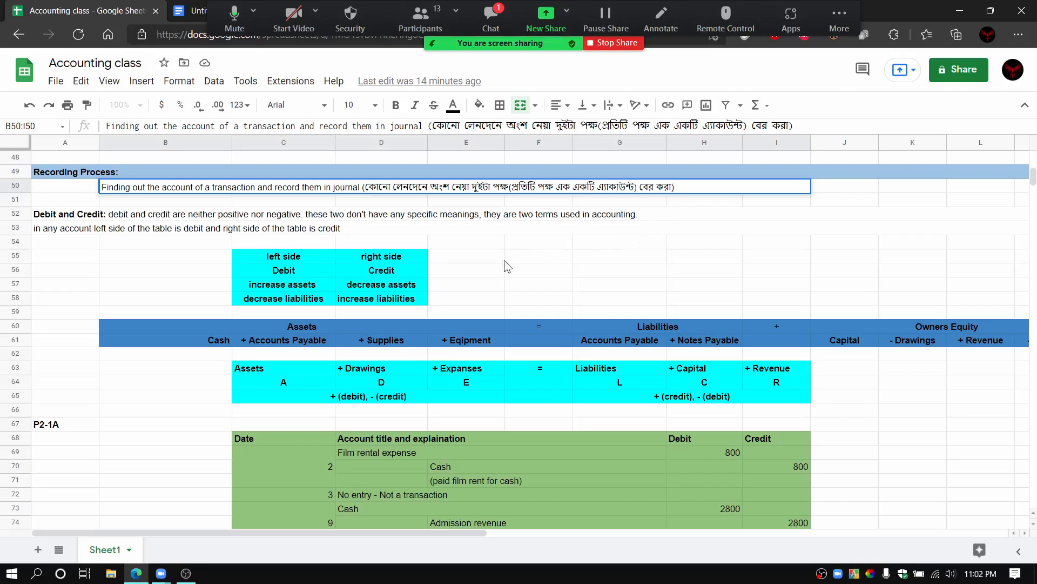
pyautogui.click(848, 339)
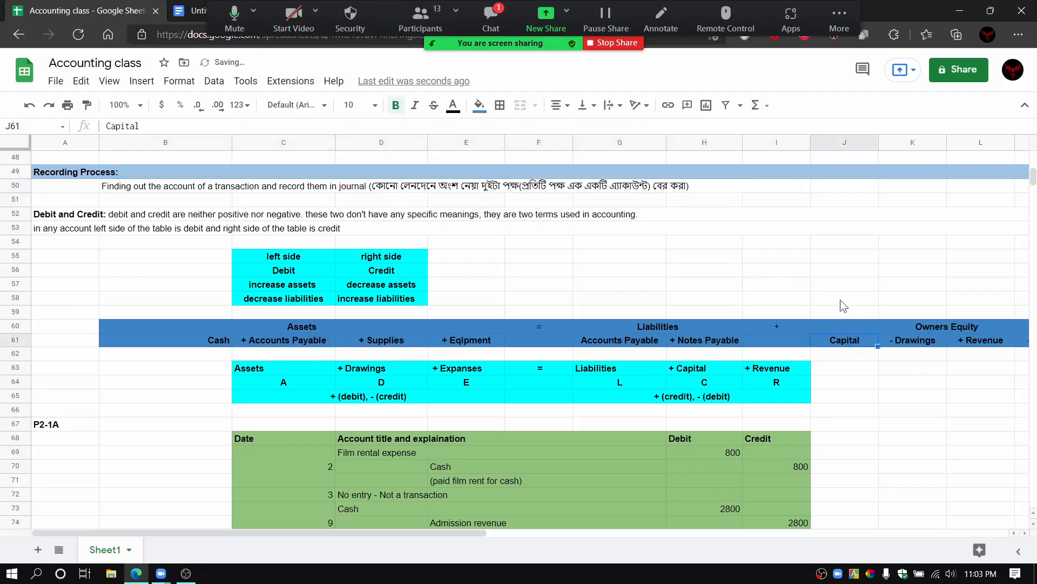
# Step: Point out the Capital heading and the rule that an account's left side is debit and its right side credit
pyautogui.click(841, 281)
pyautogui.click(853, 339)
pyautogui.click(363, 228)
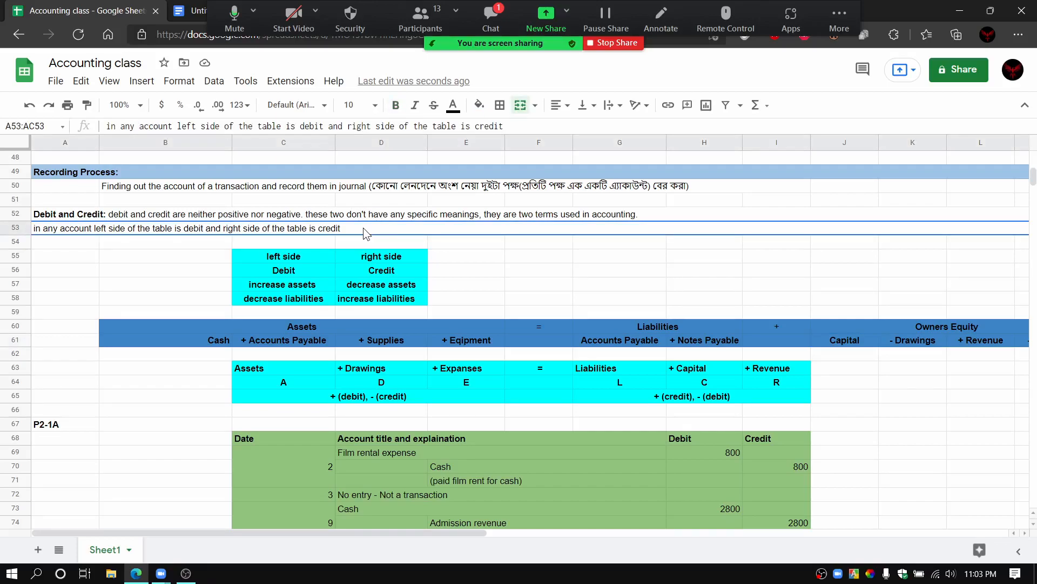
pyautogui.click(274, 242)
pyautogui.click(213, 241)
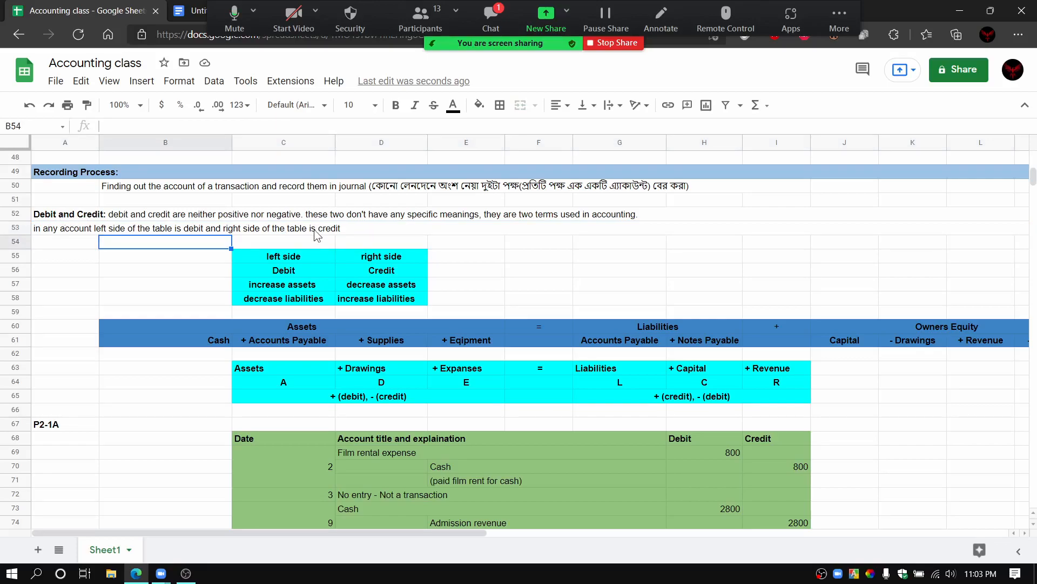
pyautogui.click(364, 231)
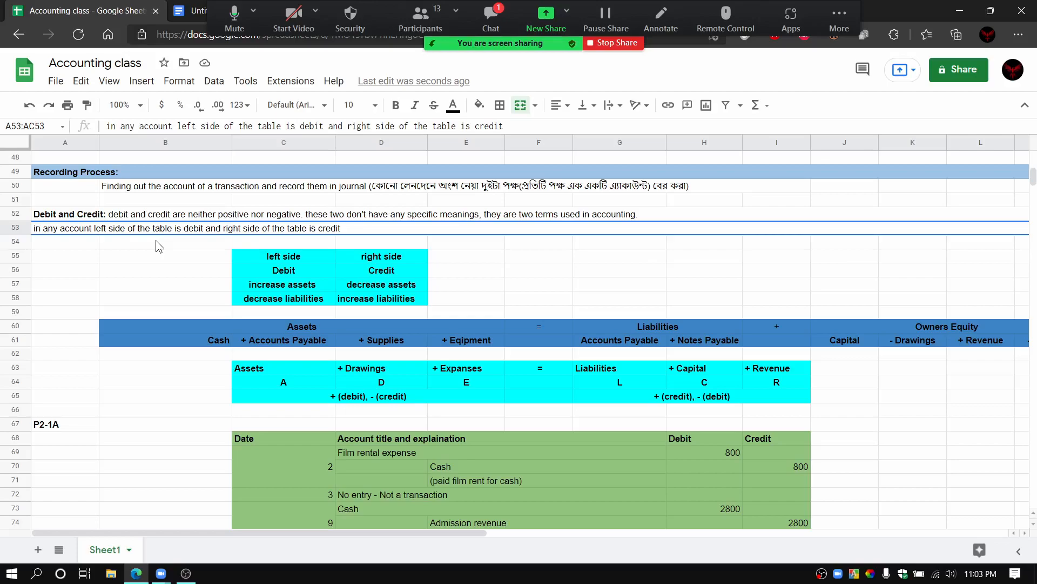
# Step: Read the latest meeting chat message and change the exercise label above the journal table to P2-5A
pyautogui.click(478, 13)
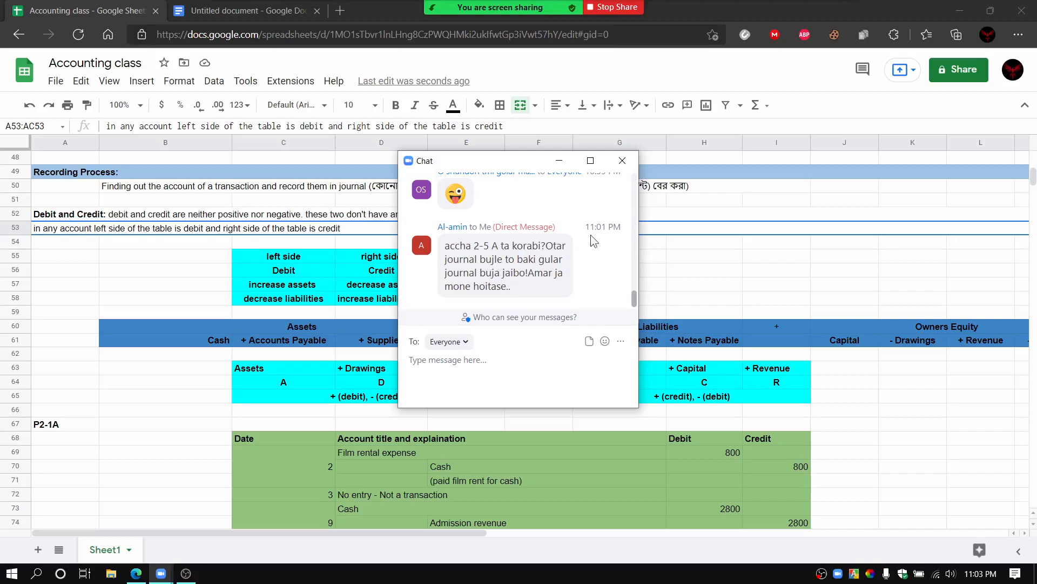
pyautogui.click(620, 161)
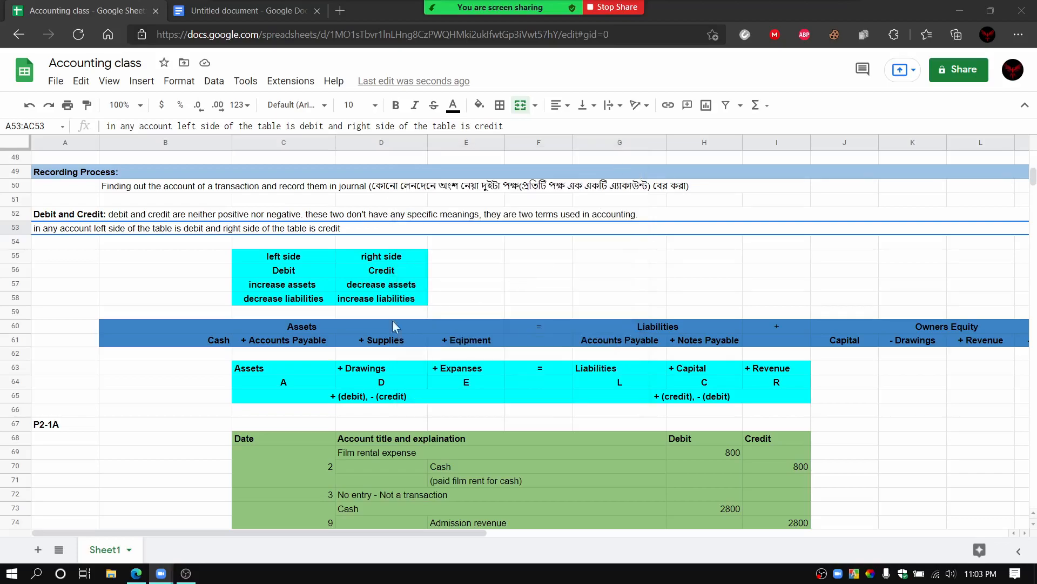
pyautogui.click(55, 423)
pyautogui.doubleClick(56, 423)
pyautogui.click(55, 423)
pyautogui.press('BackSpace')
pyautogui.write('5')
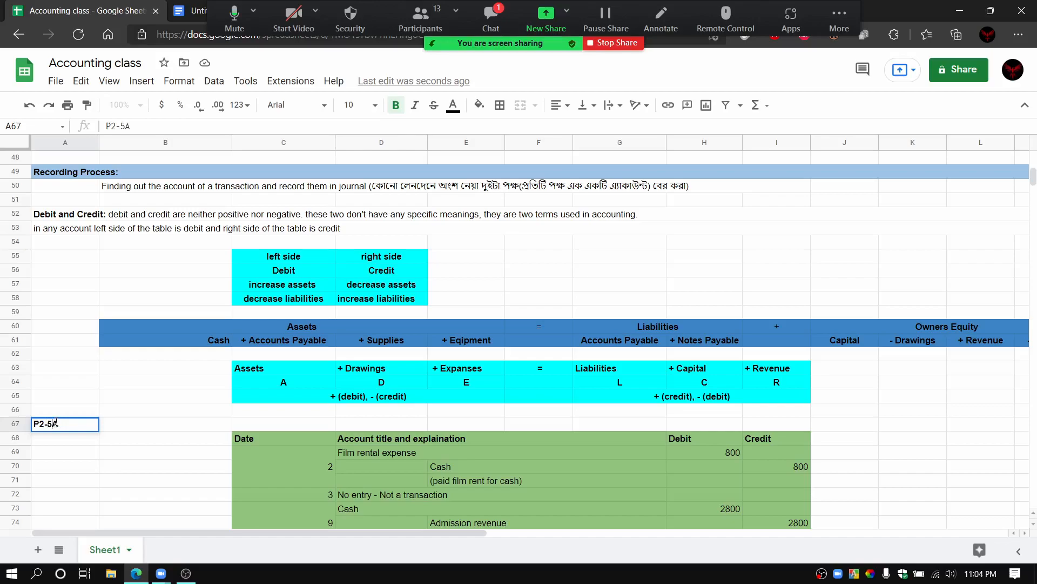
pyautogui.click(88, 246)
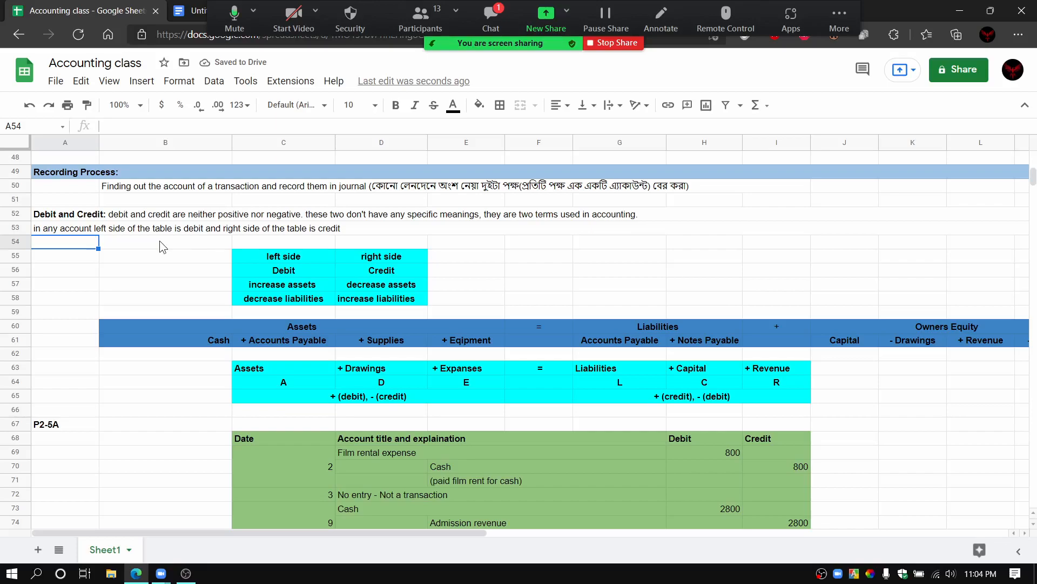
# Step: Point out the left side, Debit, Credit and increase assets cells in the rules table, and check the meeting chat
pyautogui.click(288, 257)
pyautogui.click(291, 274)
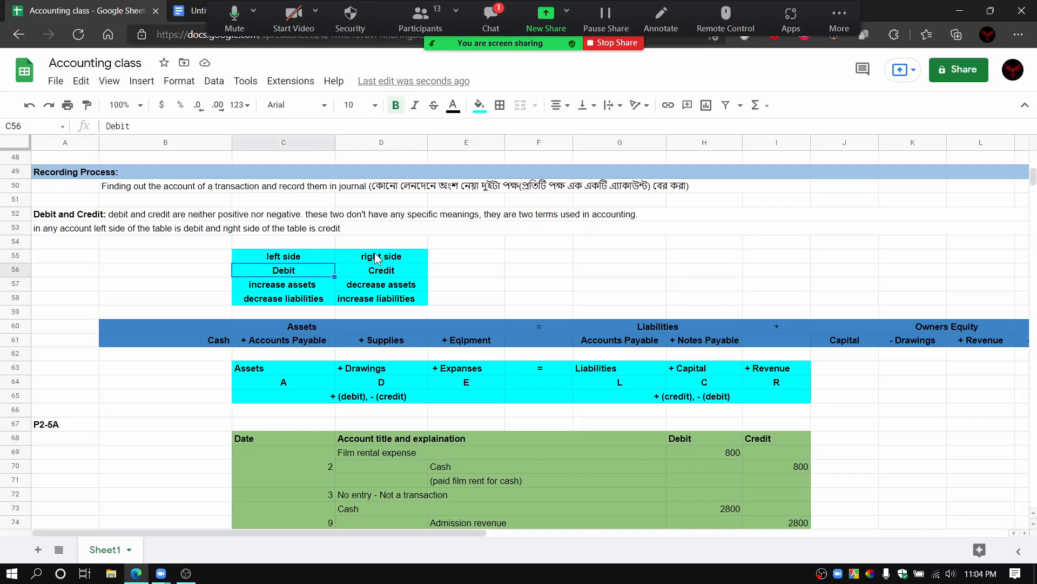
pyautogui.click(382, 270)
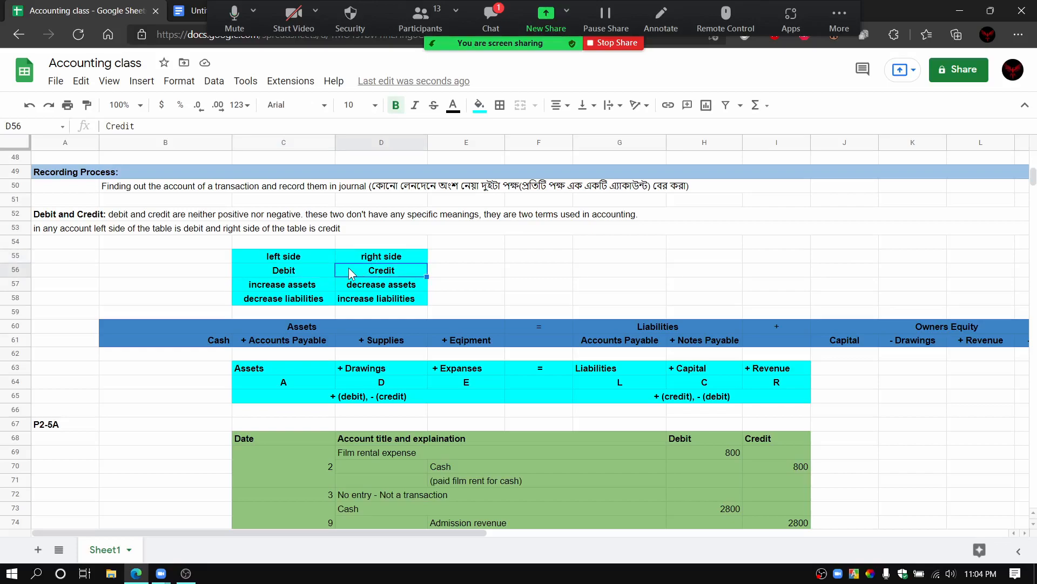
pyautogui.click(289, 272)
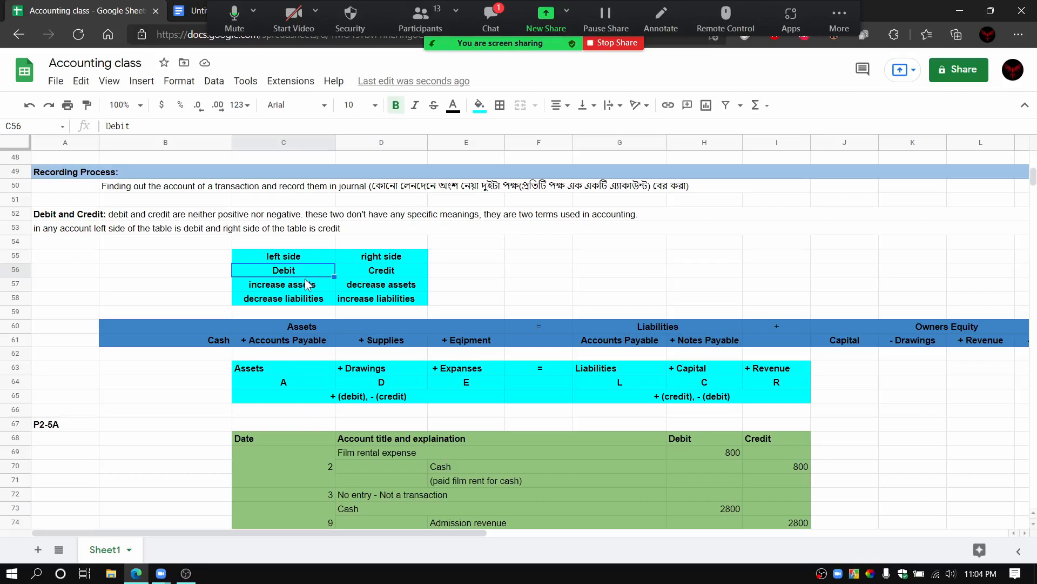
pyautogui.click(304, 288)
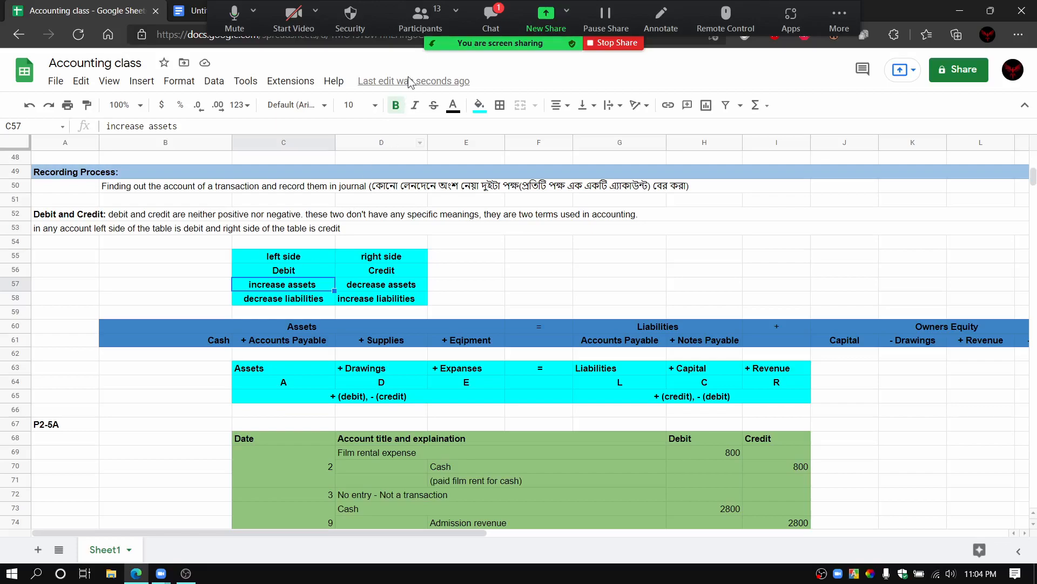
pyautogui.click(484, 20)
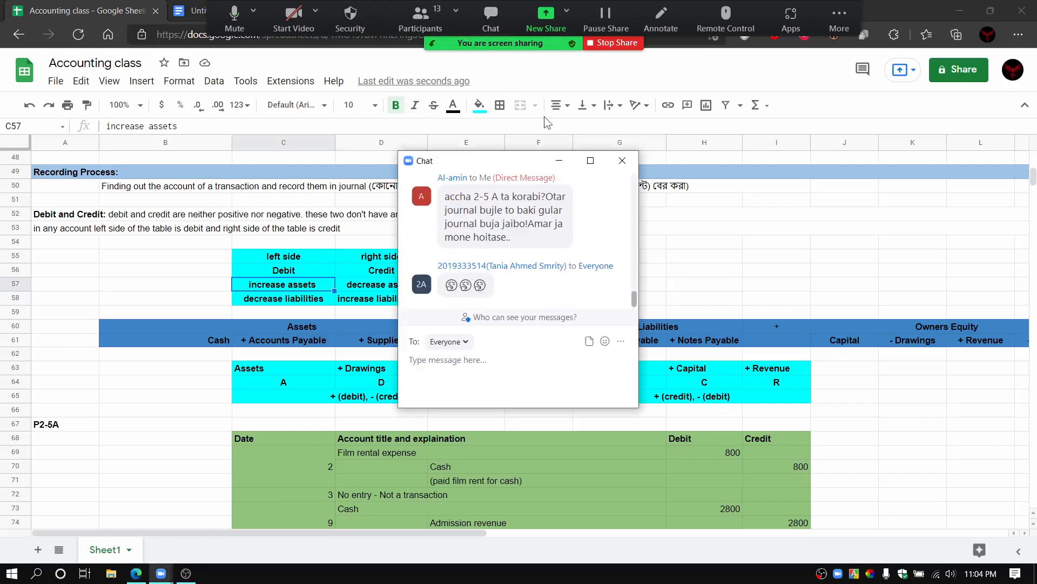
pyautogui.click(622, 161)
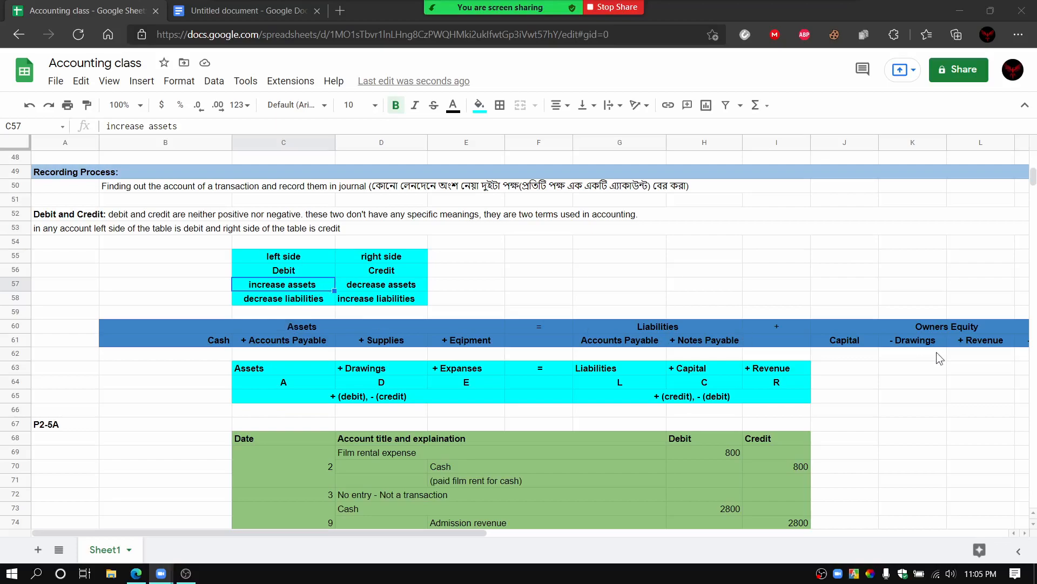
# Step: Change the Accounts Payable heading under Assets in row 61 to "+ Accounts Receiveable" and widen column C slightly to fit it
pyautogui.moveTo(407, 531); pyautogui.dragTo(439, 534)
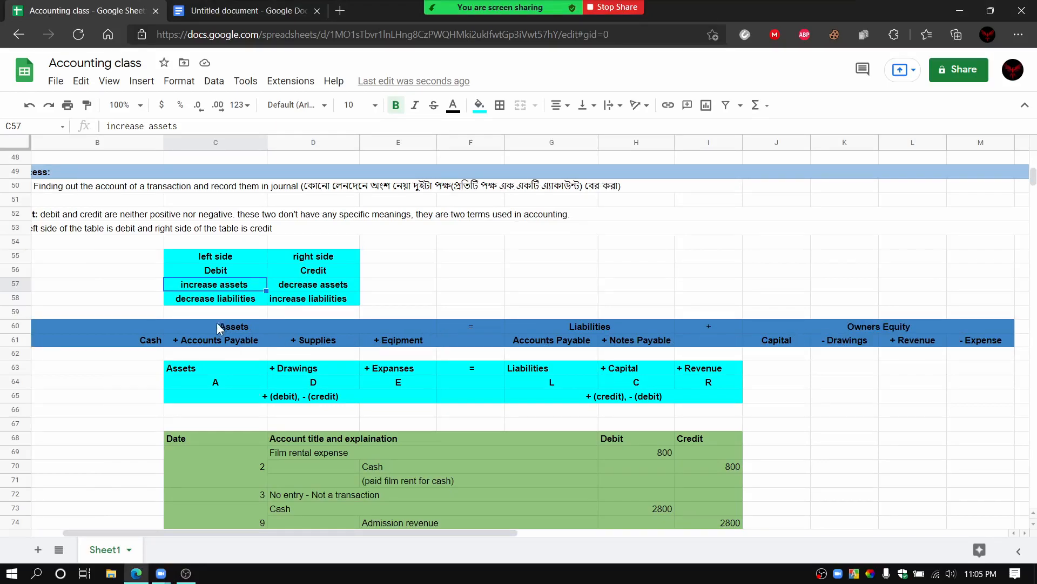
pyautogui.click(231, 339)
pyautogui.doubleClick(233, 339)
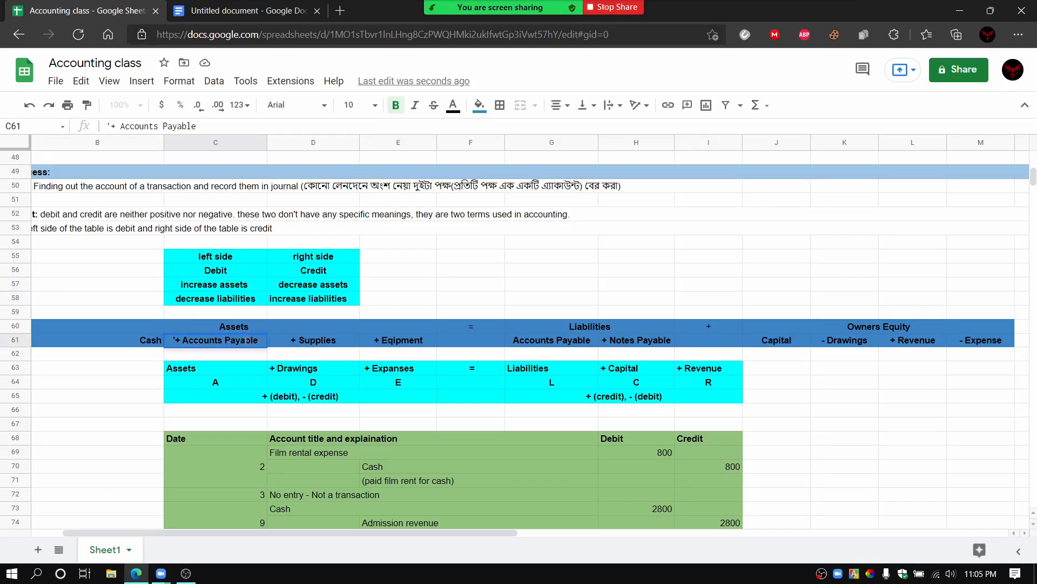
pyautogui.press('BackSpace')
pyautogui.press('BackSpace')
pyautogui.press('BackSpace')
pyautogui.write('Rew')
pyautogui.press('BackSpace')
pyautogui.write('ceive')
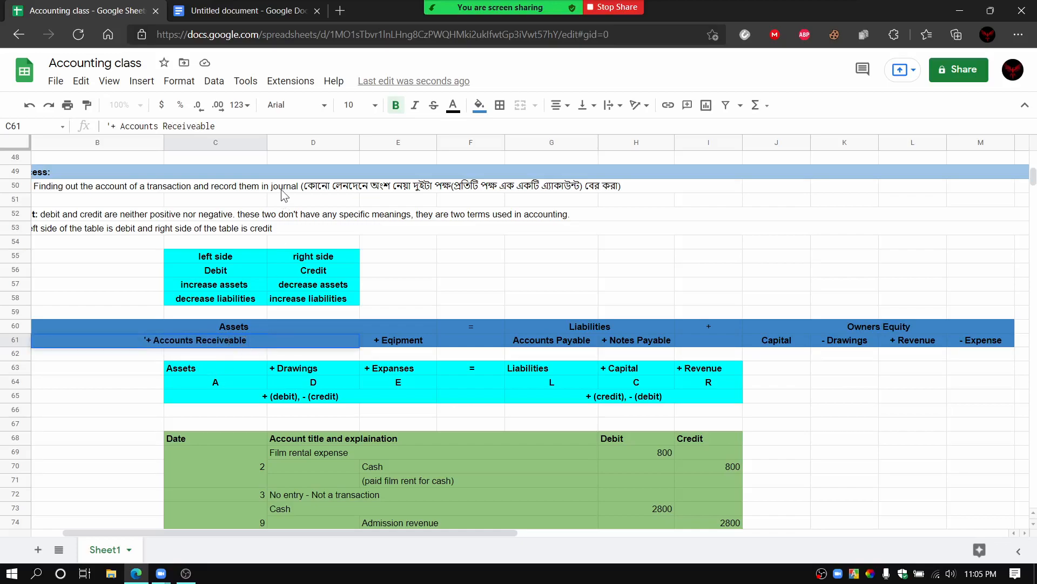
pyautogui.moveTo(268, 142); pyautogui.dragTo(277, 143)
pyautogui.click(411, 241)
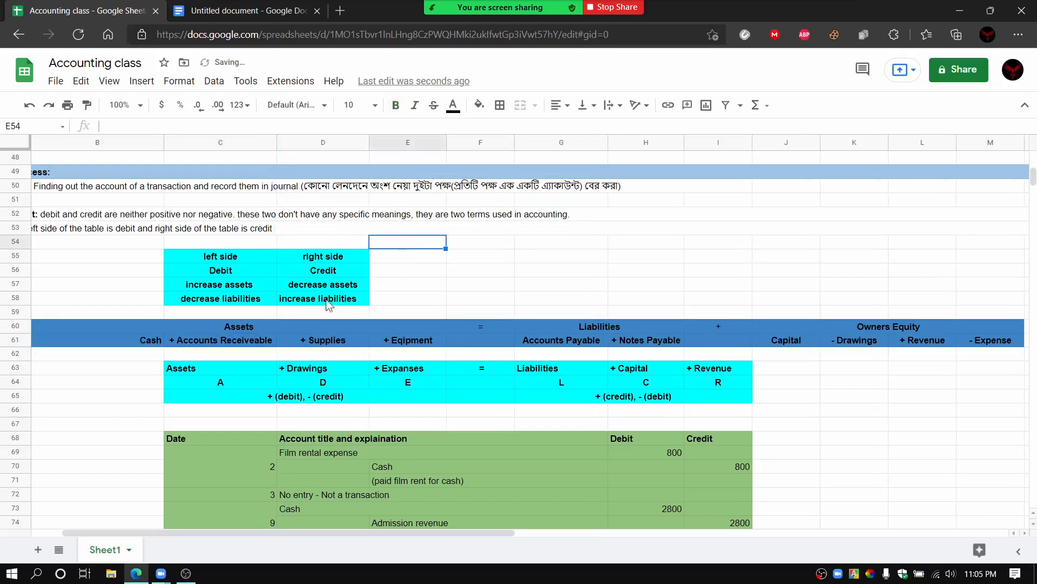
# Step: Point out the Supplies and Equipment headings under Assets and the Accounts Payable and Notes Payable headings under Liabilities
pyautogui.click(300, 345)
pyautogui.click(416, 346)
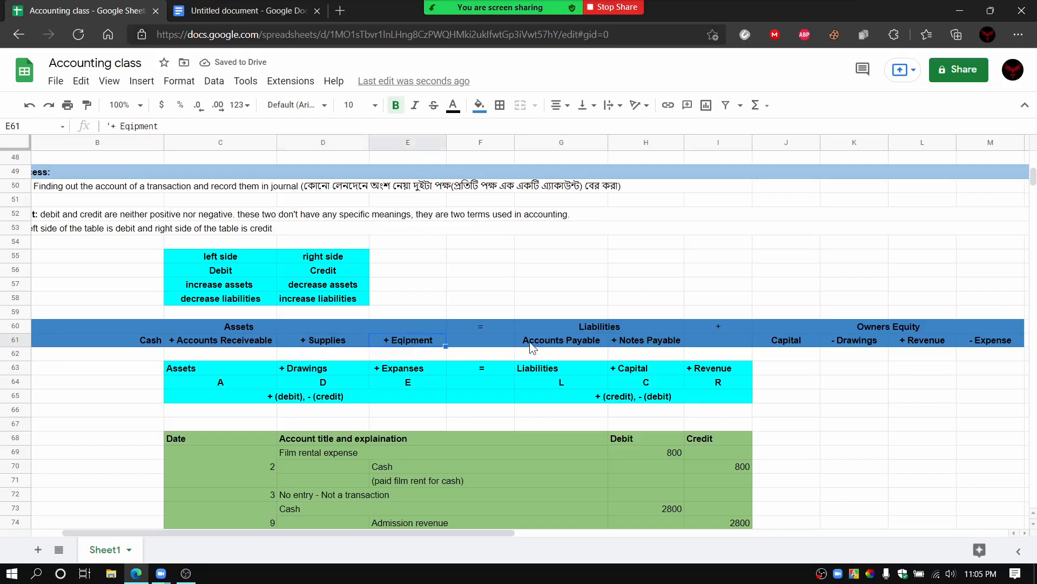
pyautogui.click(548, 339)
pyautogui.click(628, 346)
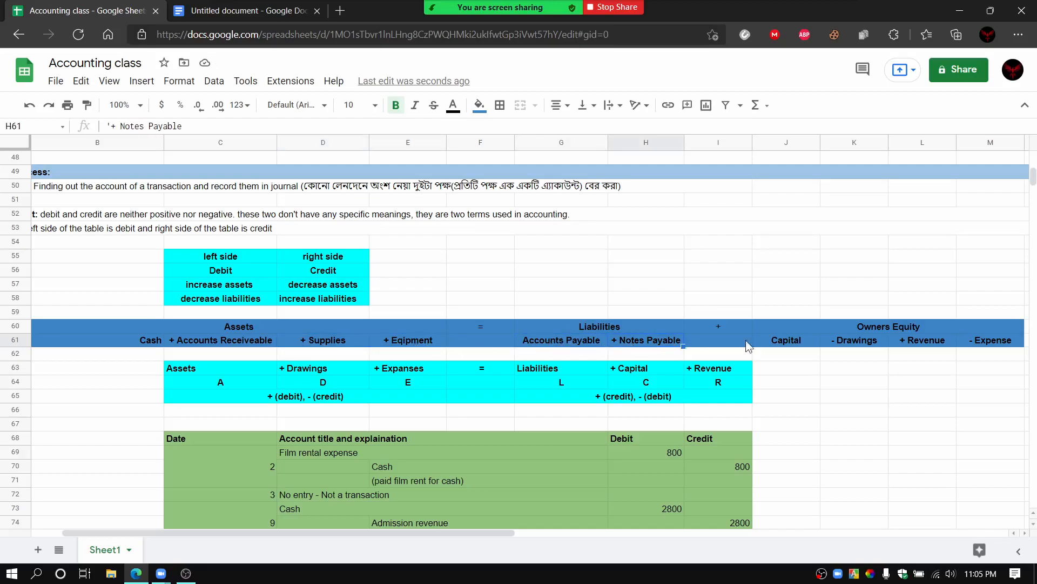
# Step: Point out the Owners Equity heading and its Capital, Drawings, Revenue and Expense accounts in row 61
pyautogui.click(876, 328)
pyautogui.click(807, 342)
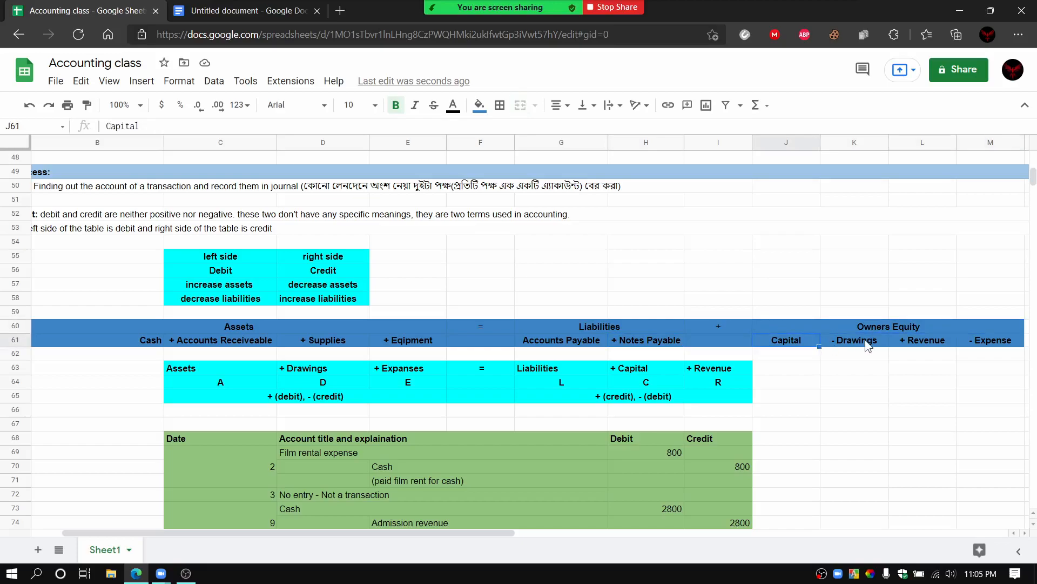
pyautogui.click(859, 342)
pyautogui.click(921, 343)
pyautogui.click(983, 344)
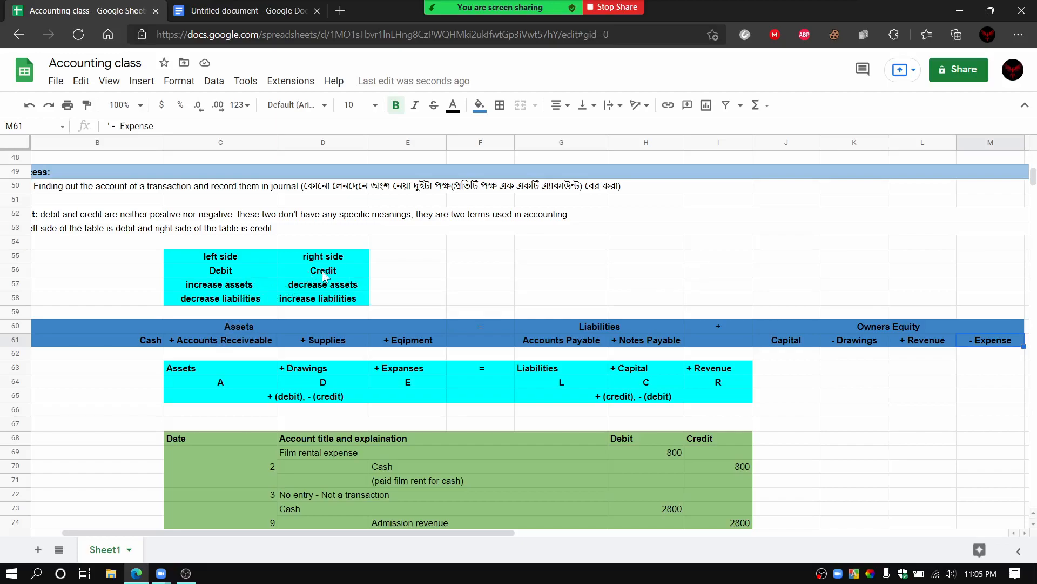
# Step: Point out the increase and decrease liabilities rules, and go over the Owners Equity accounts again
pyautogui.click(305, 300)
pyautogui.click(246, 300)
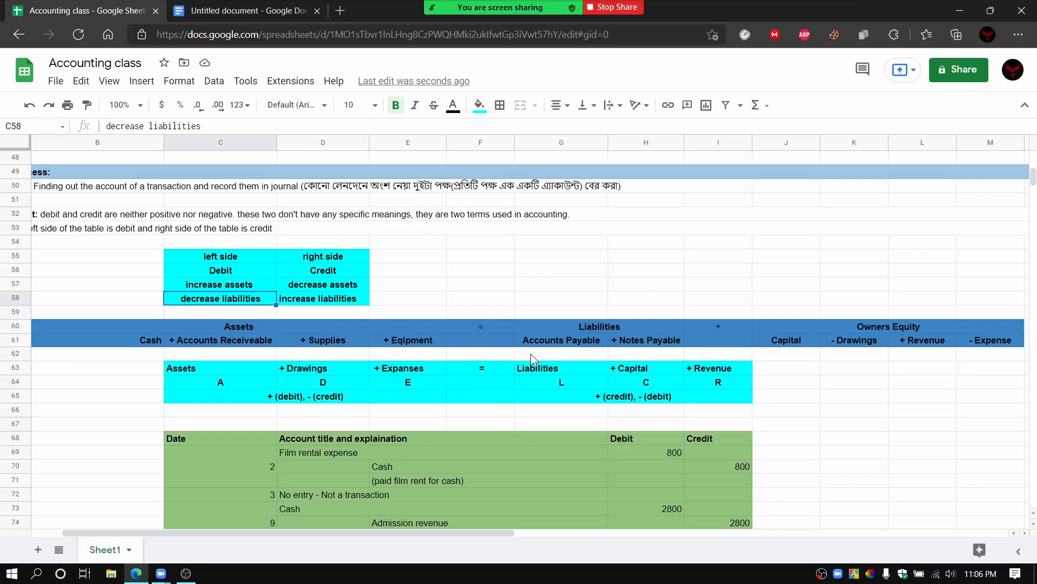
pyautogui.click(912, 328)
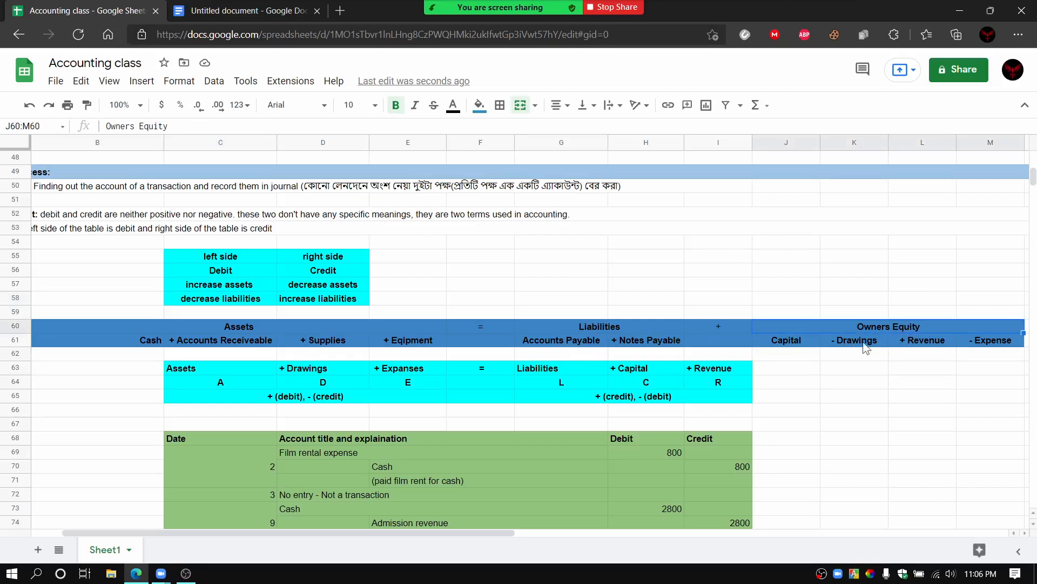
pyautogui.click(802, 346)
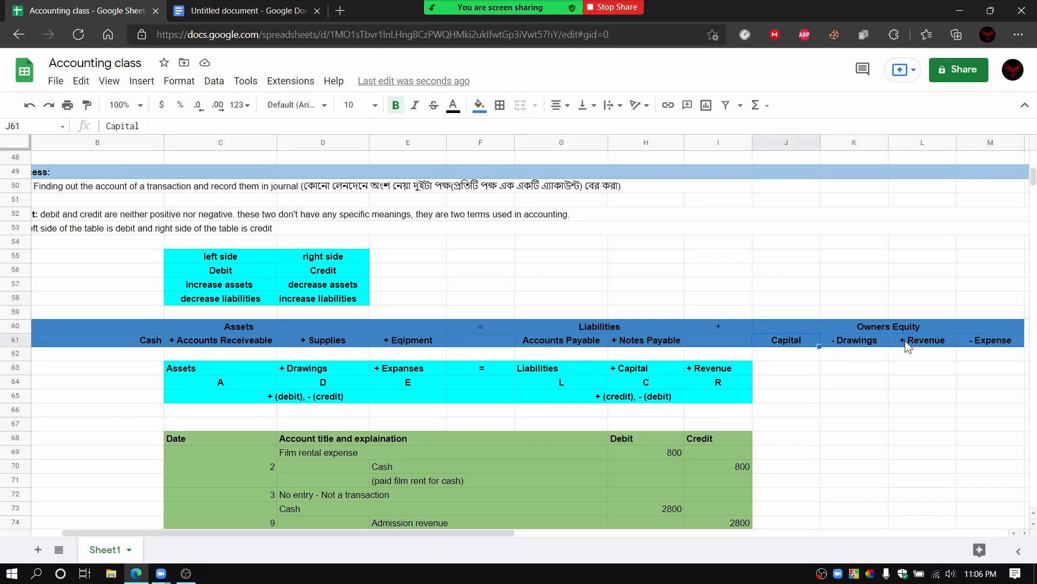
pyautogui.click(909, 347)
pyautogui.click(994, 346)
pyautogui.click(869, 346)
pyautogui.click(793, 344)
pyautogui.click(840, 341)
pyautogui.click(911, 343)
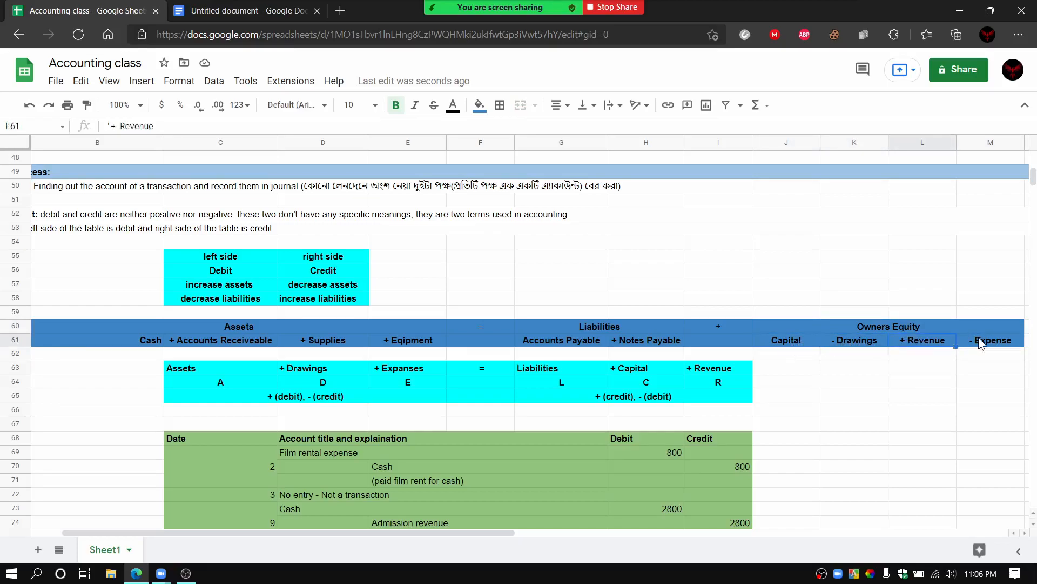
pyautogui.click(980, 344)
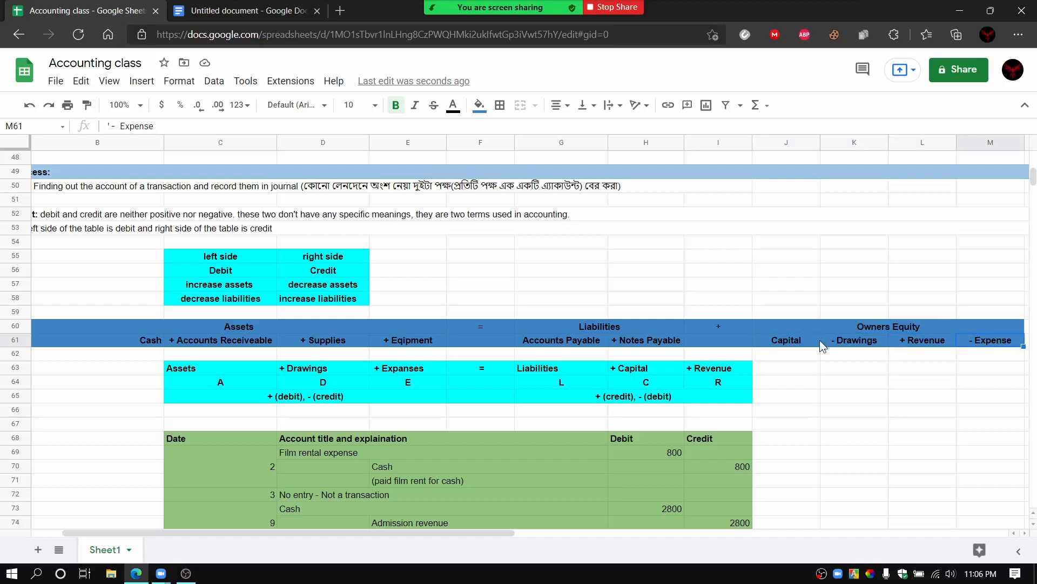
# Step: Point out the blank cells directly below Capital, Drawings, Revenue and Expense, one account at a time
pyautogui.click(788, 360)
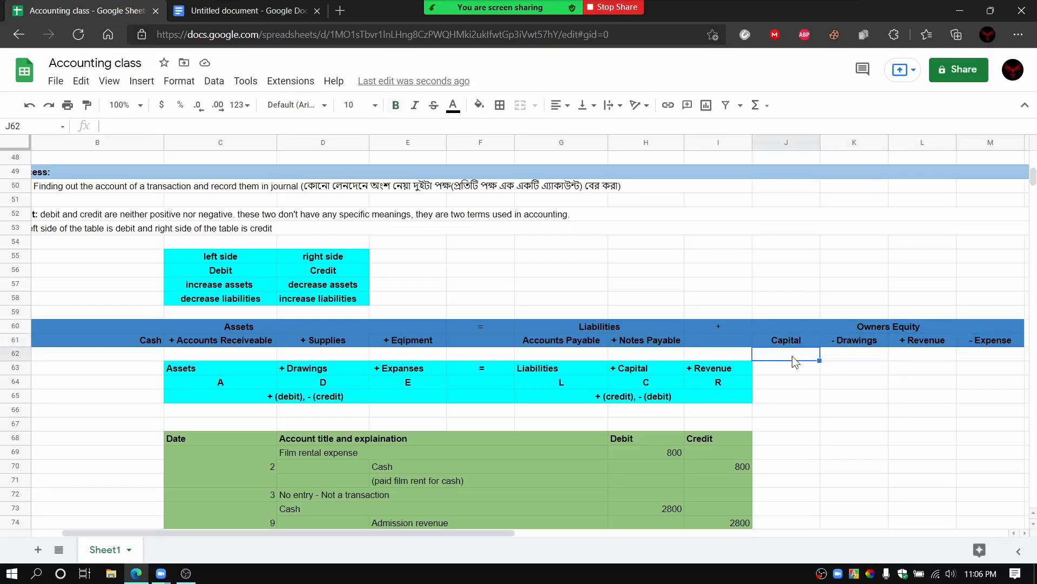
pyautogui.click(848, 358)
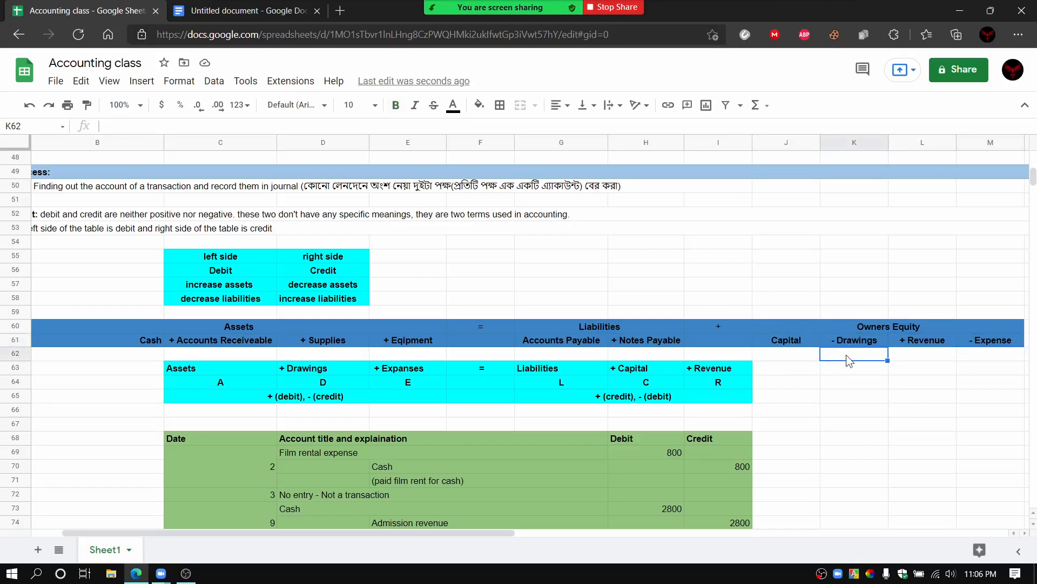
pyautogui.click(917, 360)
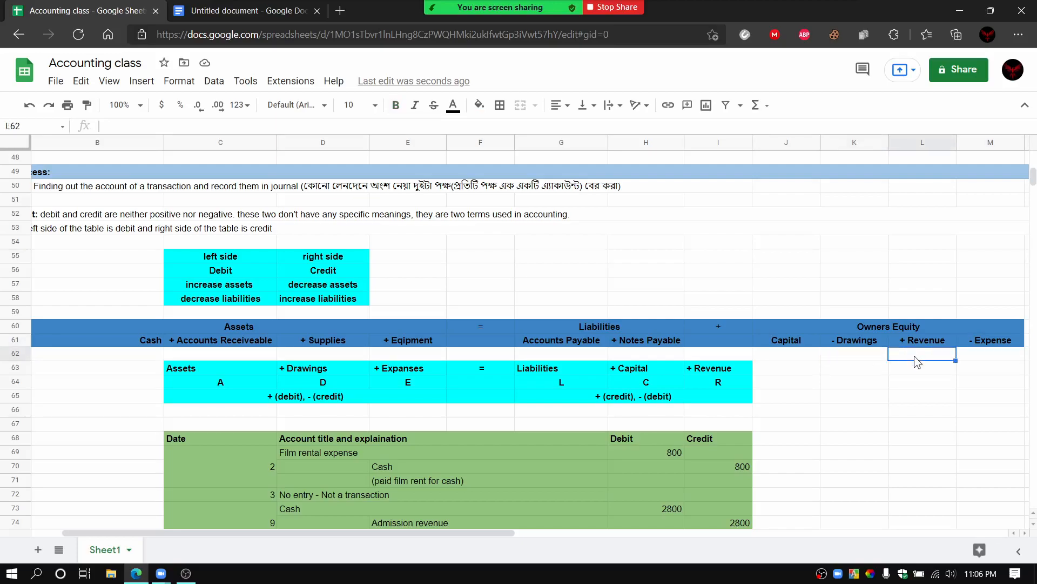
pyautogui.click(977, 356)
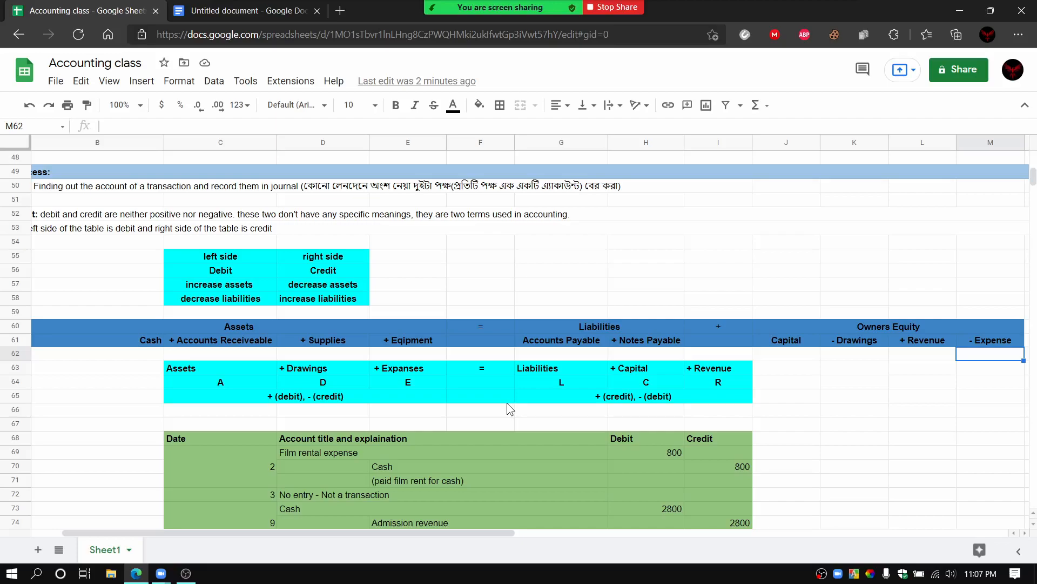
# Step: Point out the Cash heading and the Assets and Liabilities group headings of the accounting equation
pyautogui.click(125, 338)
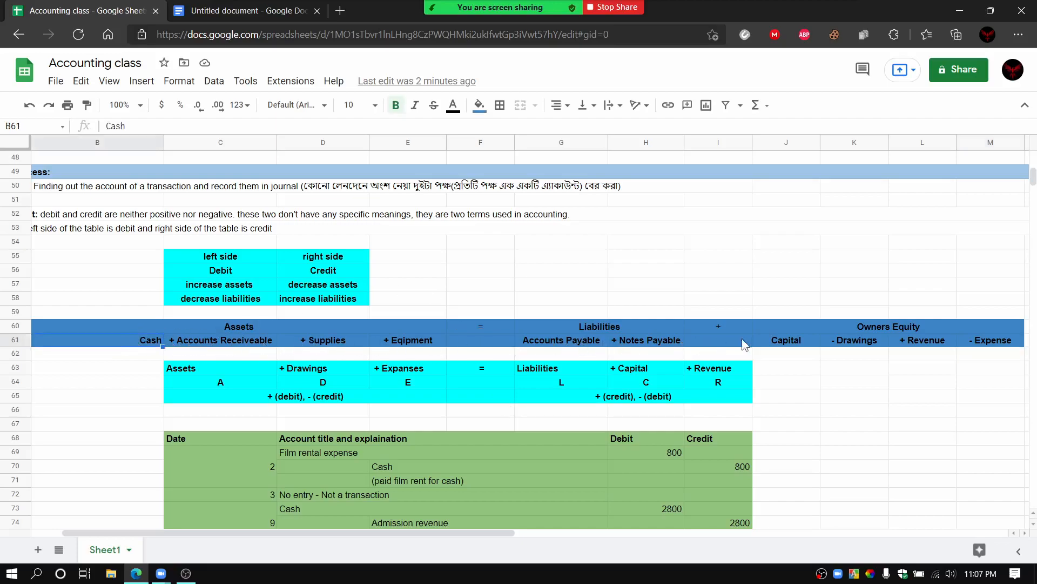
pyautogui.click(284, 327)
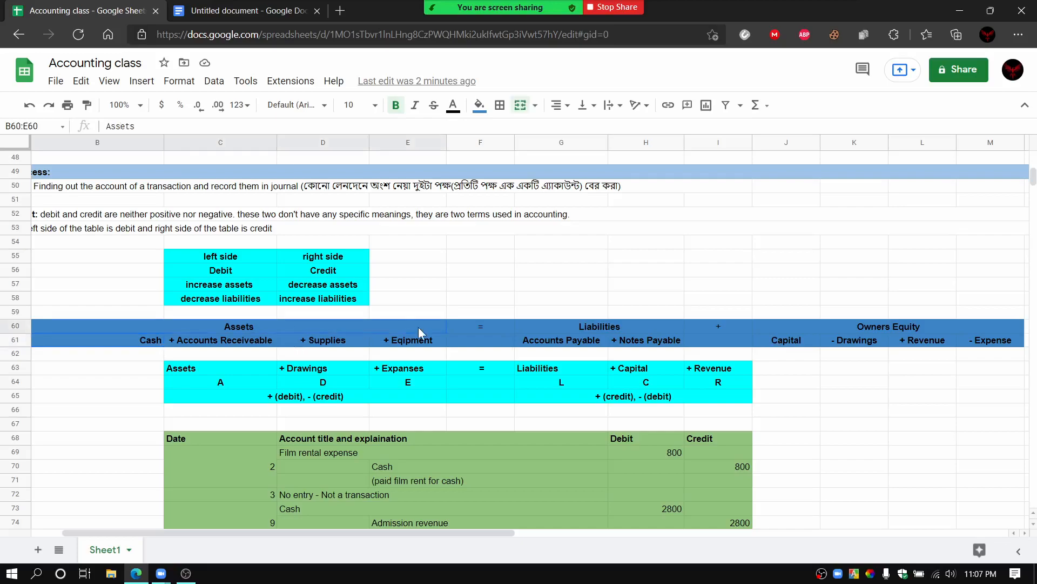
pyautogui.click(551, 331)
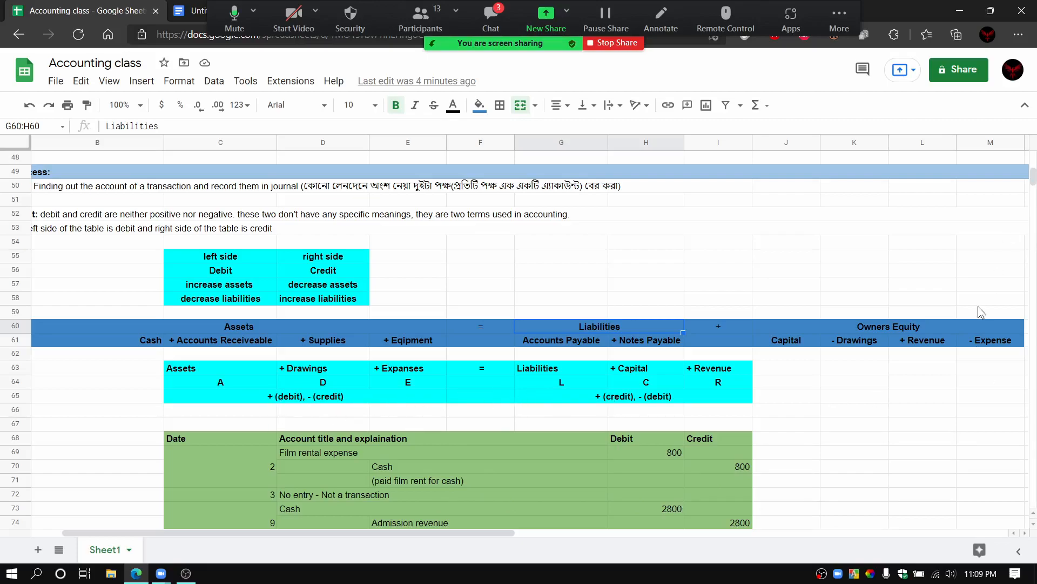
# Step: Look over the green journal table and highlight its Date column and its Account title and explaination column
pyautogui.scroll(-4, 802, 416)
pyautogui.scroll(-4, 803, 419)
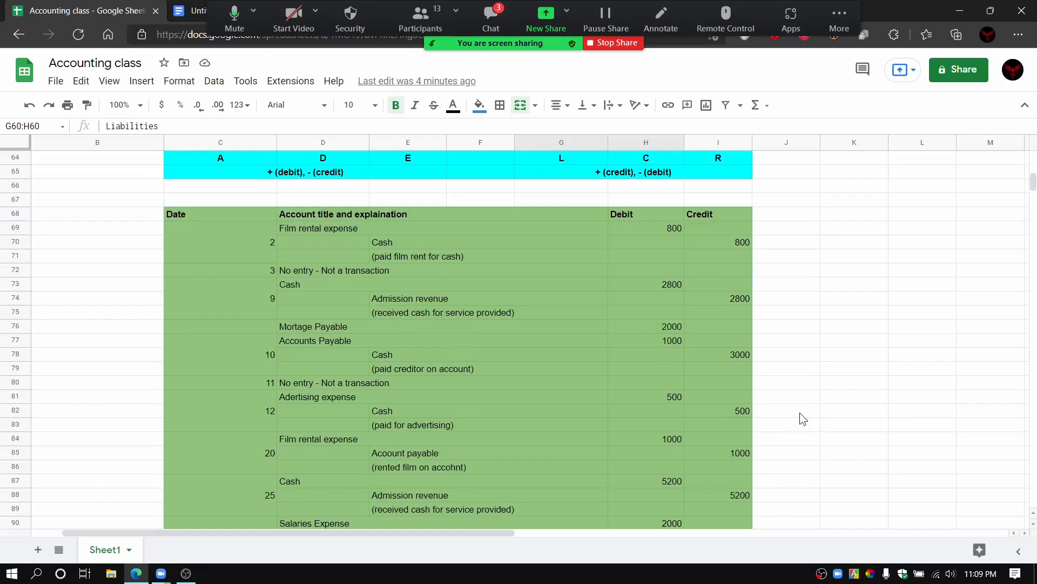
pyautogui.scroll(1, 802, 418)
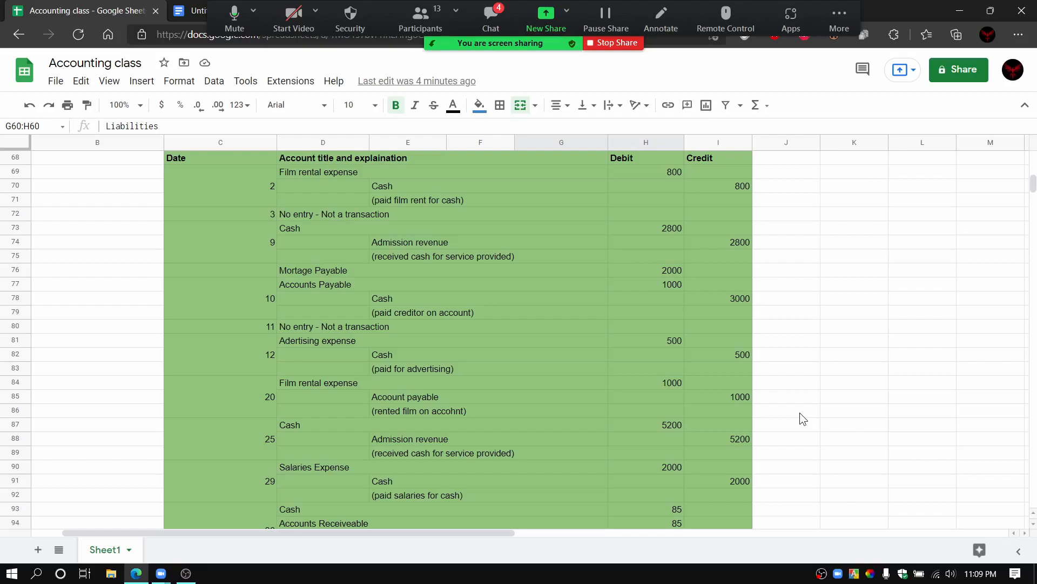
pyautogui.scroll(3, 799, 412)
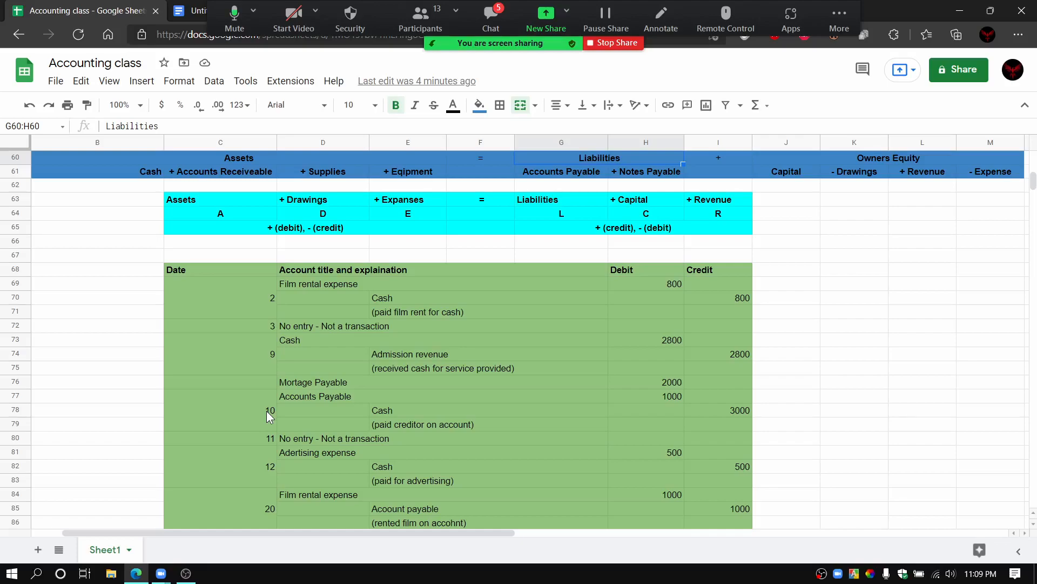
pyautogui.click(226, 271)
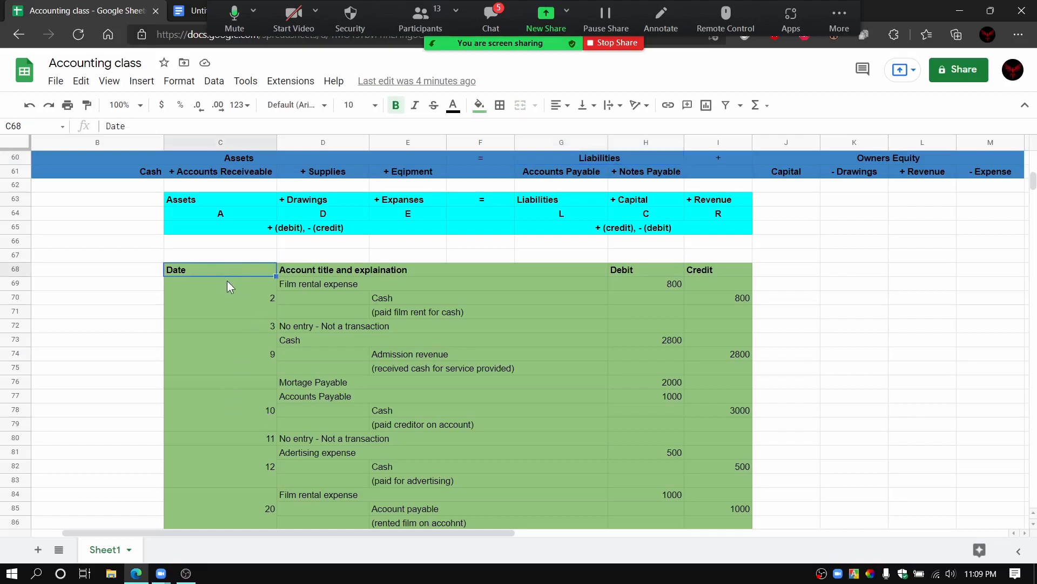
pyautogui.moveTo(248, 514); pyautogui.dragTo(248, 272)
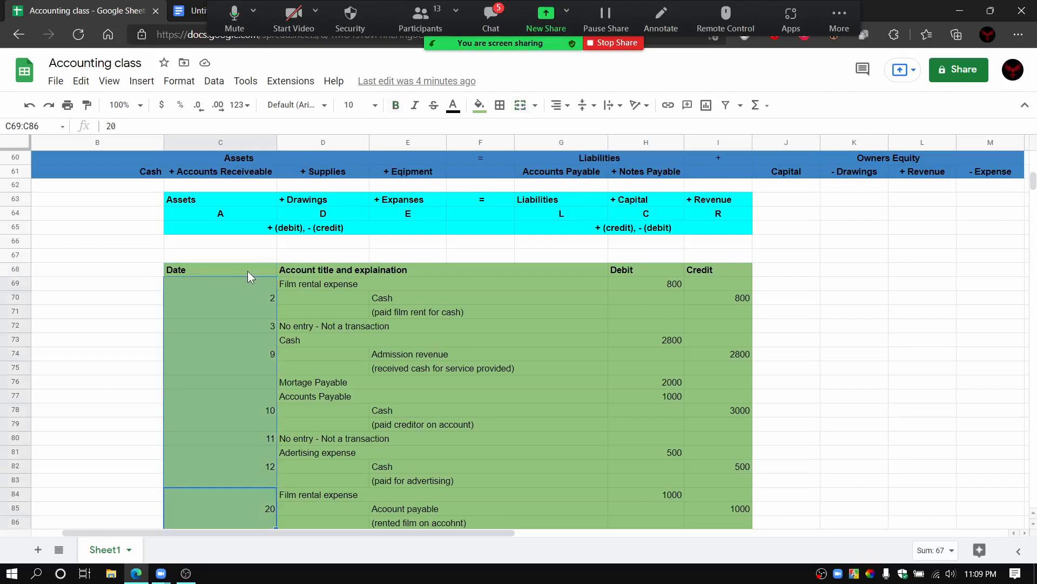
pyautogui.click(247, 271)
pyautogui.moveTo(416, 269); pyautogui.dragTo(464, 514)
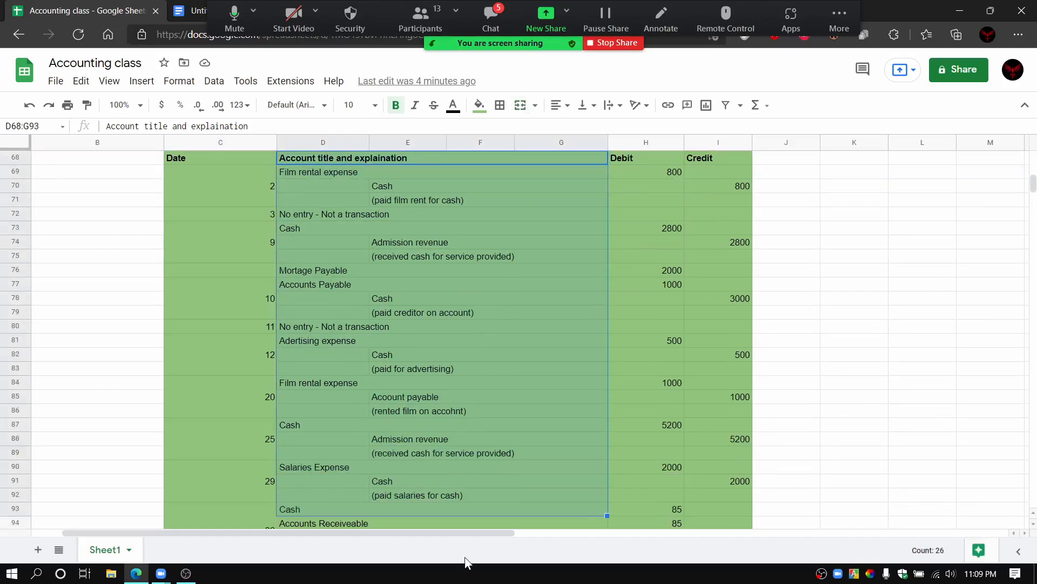
pyautogui.click(803, 367)
pyautogui.scroll(1, 484, 281)
pyautogui.scroll(1, 483, 281)
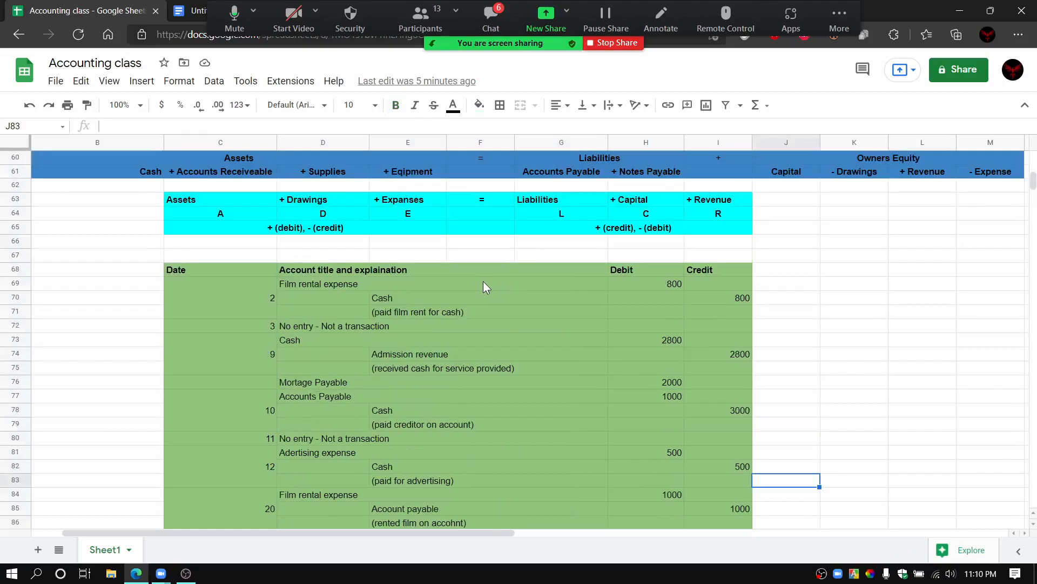
# Step: Point out the Account title and explaination heading and the first journal entry's account and explanation lines
pyautogui.scroll(-1, 483, 281)
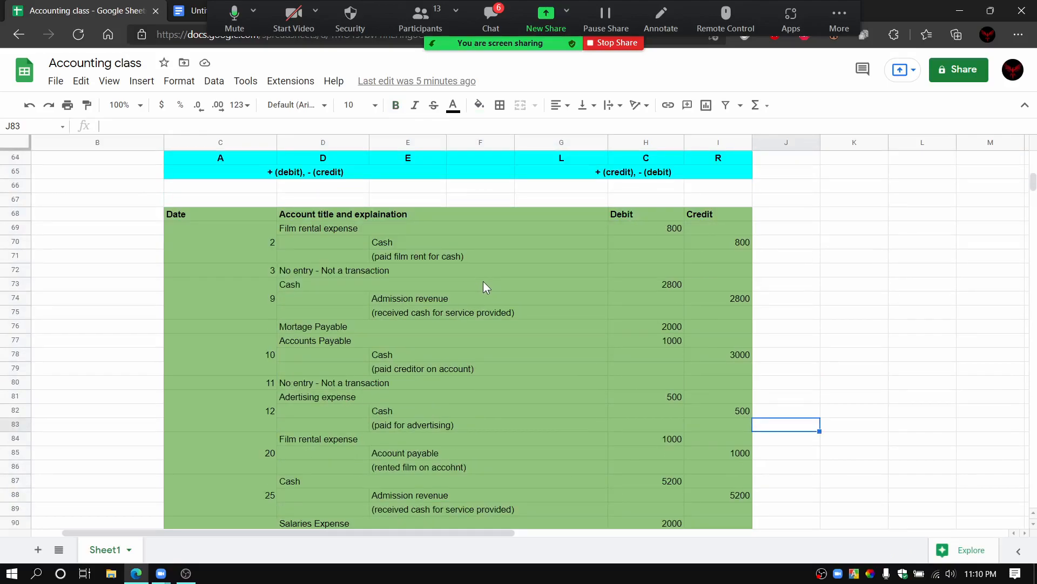
pyautogui.scroll(1, 494, 280)
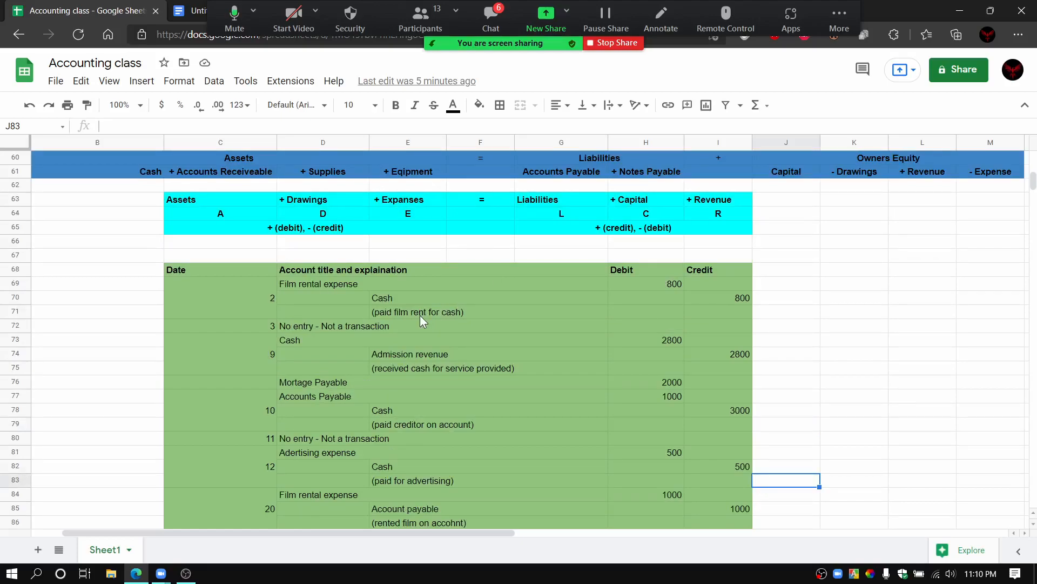
pyautogui.click(583, 273)
pyautogui.click(559, 287)
pyautogui.click(547, 313)
pyautogui.click(881, 302)
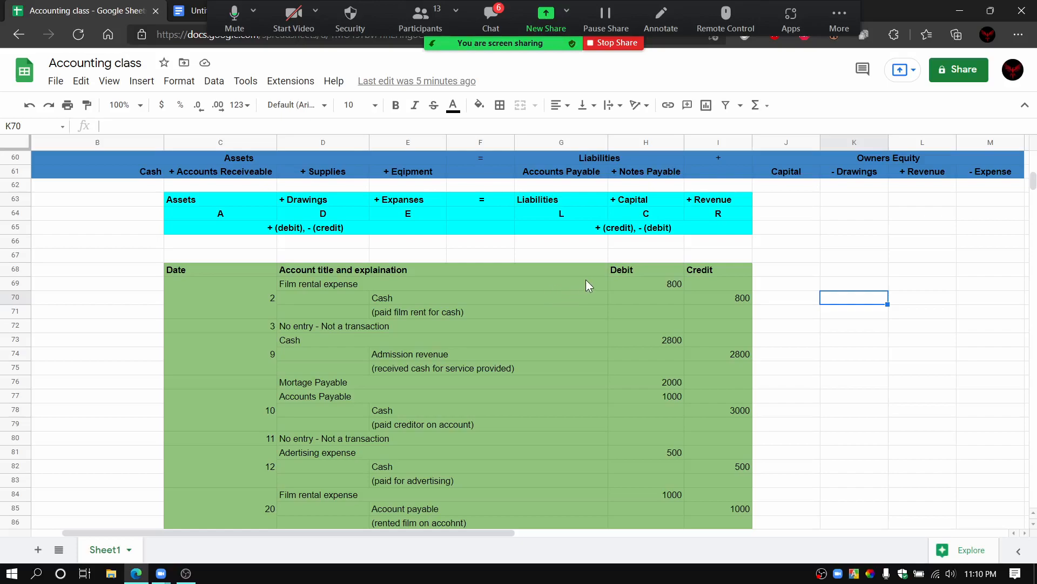
# Step: Point out the journal's Debit and Credit column headings in turn, and sweep across the whole header row
pyautogui.click(631, 269)
pyautogui.click(704, 271)
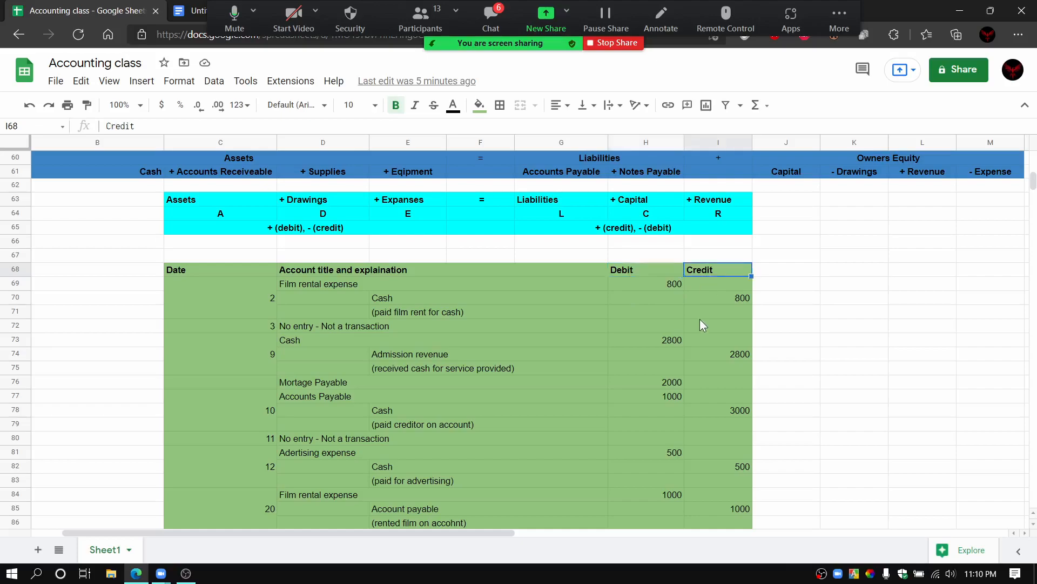
pyautogui.click(637, 275)
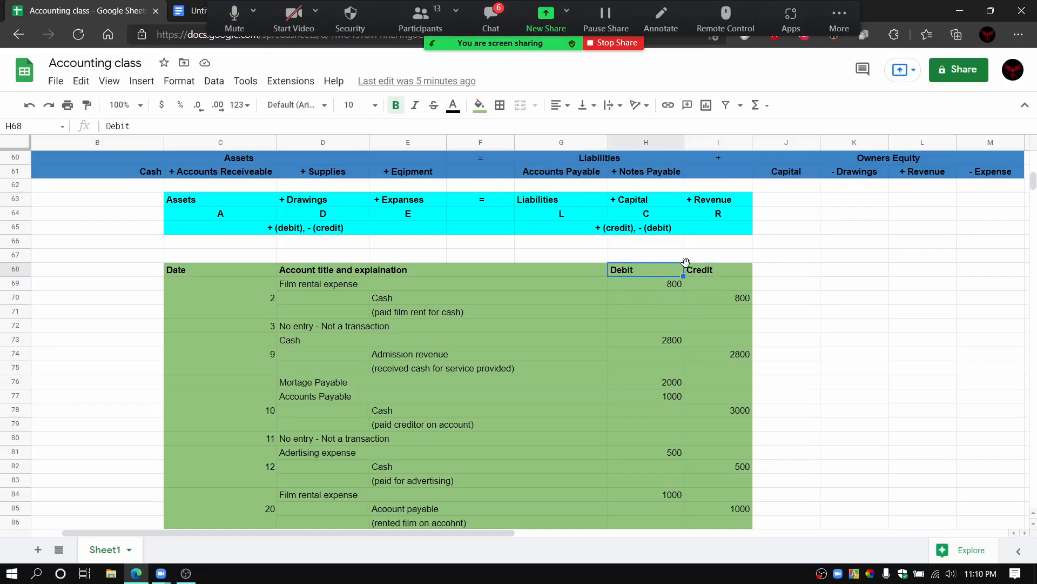
pyautogui.click(718, 270)
pyautogui.click(636, 270)
pyautogui.click(706, 273)
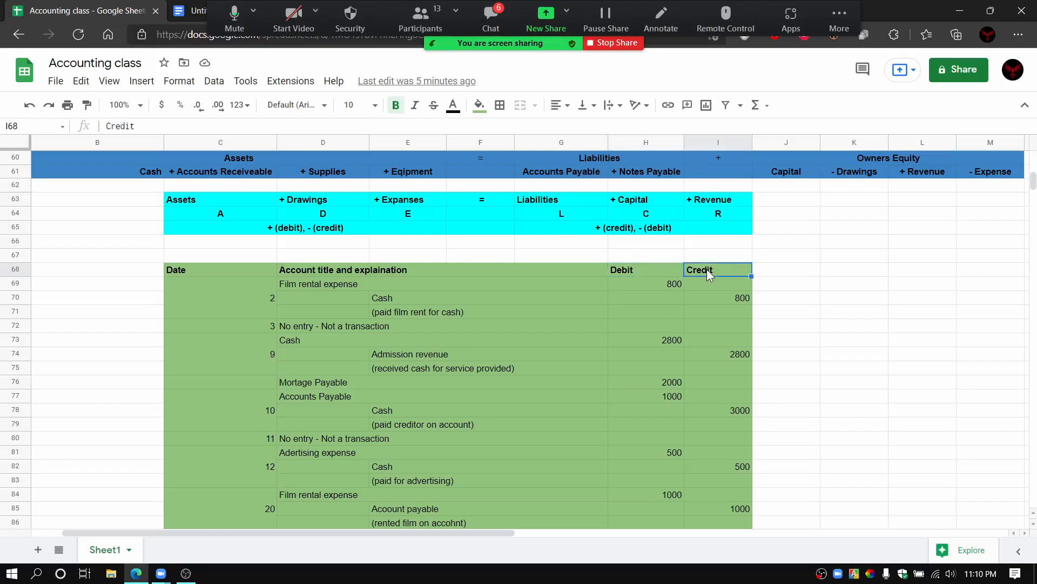
pyautogui.click(766, 274)
pyautogui.moveTo(121, 247); pyautogui.dragTo(786, 279)
pyautogui.click(842, 278)
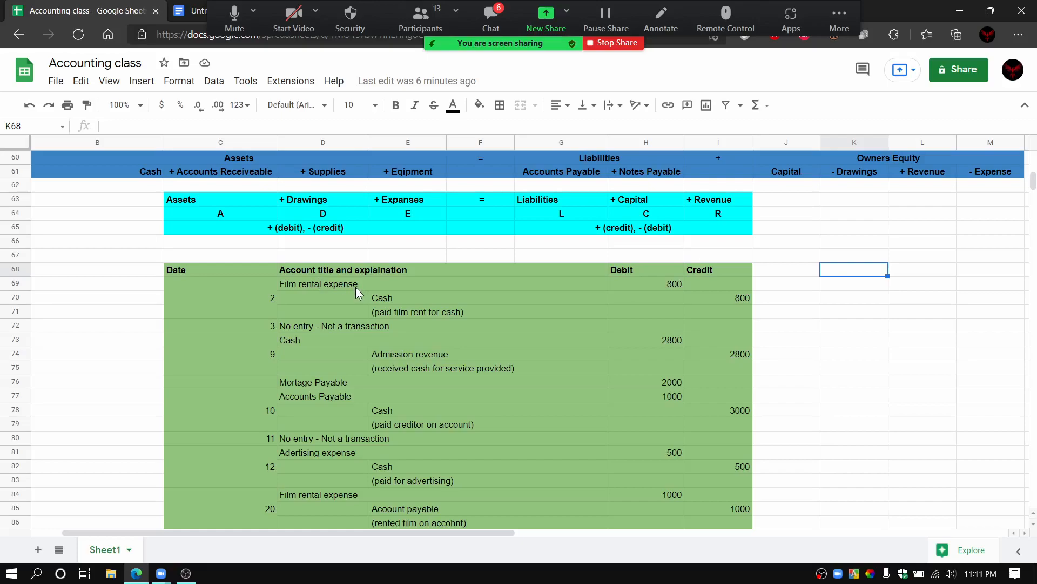
# Step: Review the journal's Date, Account title and explaination, Debit and Credit headings, and point out the first Film rental expense line
pyautogui.click(212, 269)
pyautogui.click(378, 269)
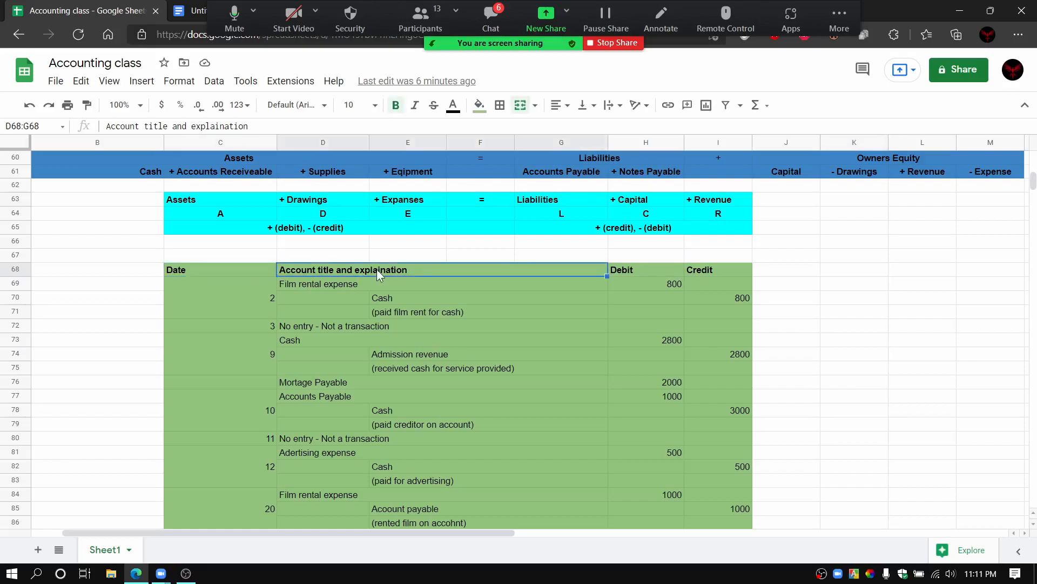
pyautogui.click(629, 273)
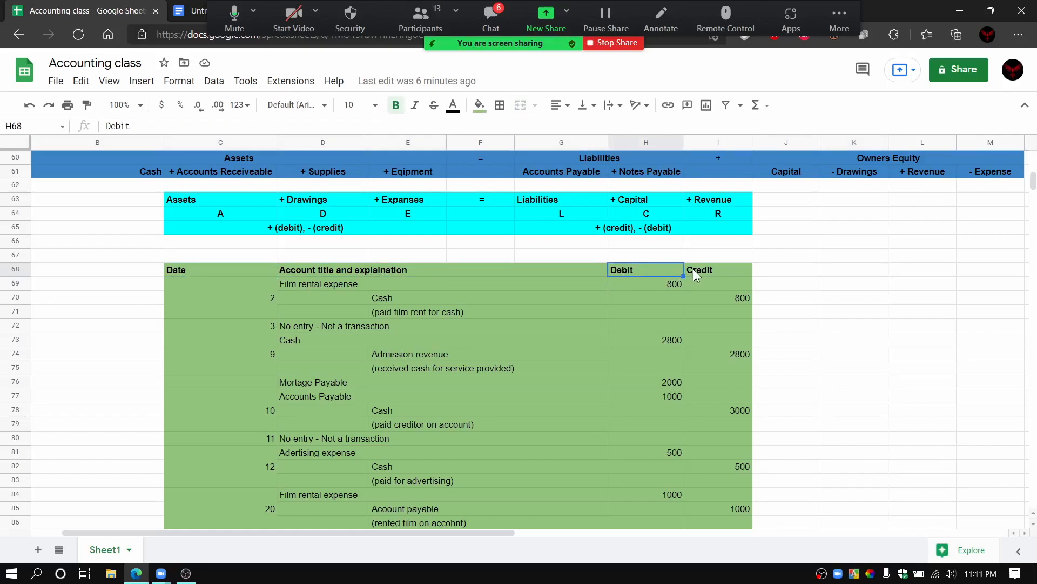
pyautogui.click(694, 272)
pyautogui.click(574, 273)
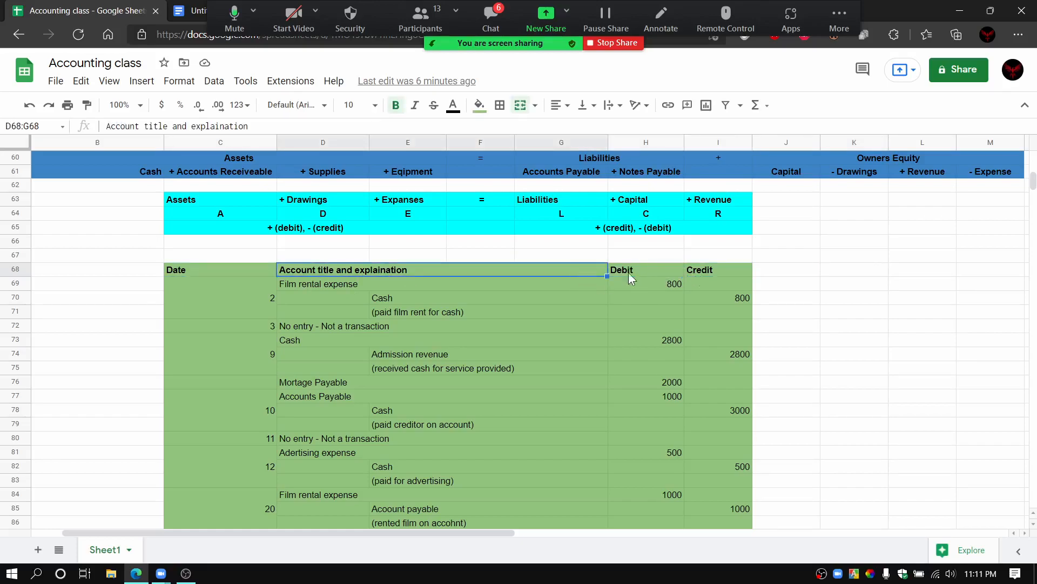
pyautogui.click(819, 272)
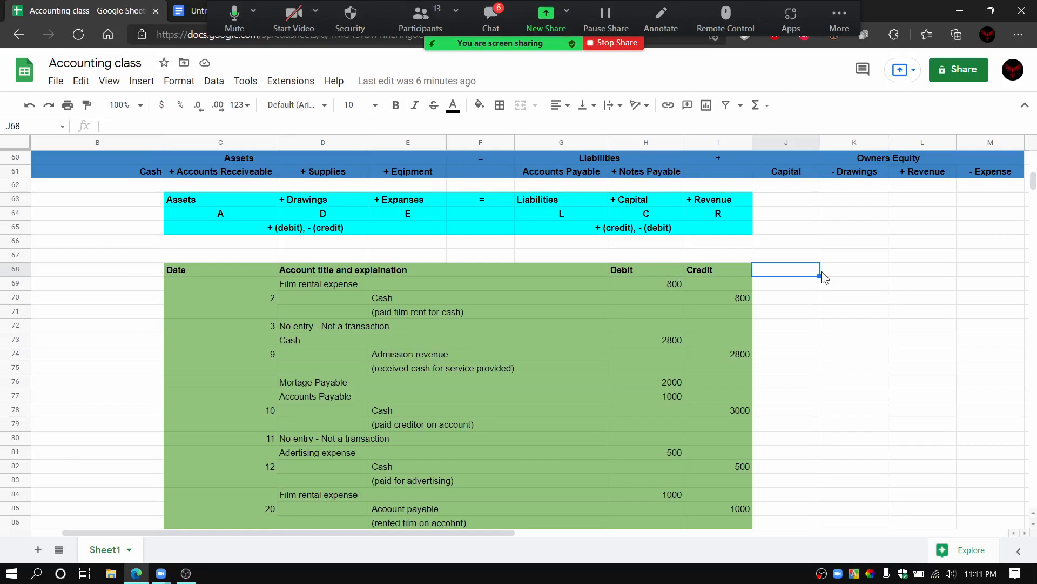
pyautogui.click(396, 285)
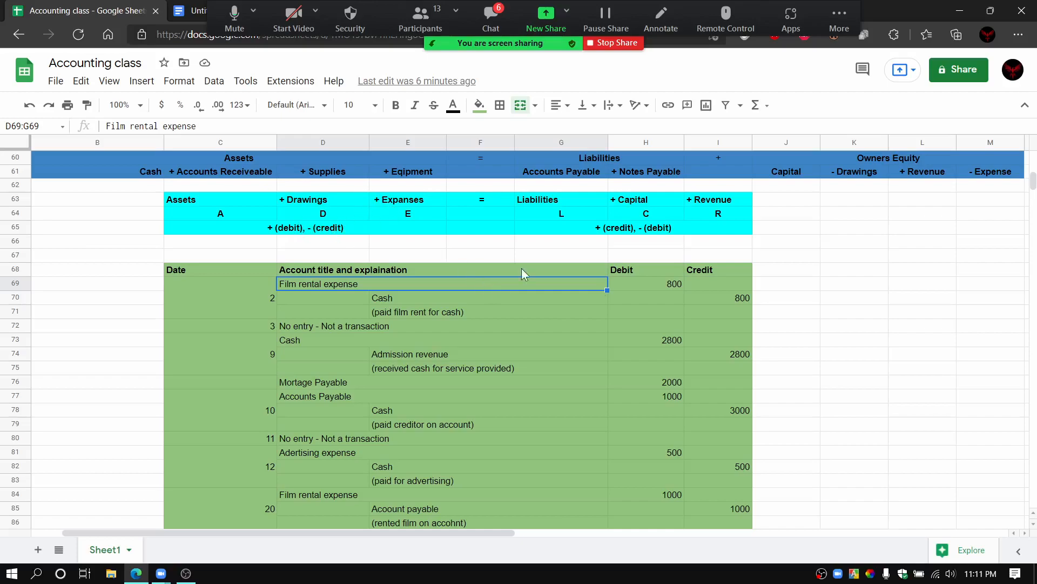
# Step: Walk through the first journal entry, pointing out the Film rental expense debit, the Cash credit and the explanation line
pyautogui.click(652, 291)
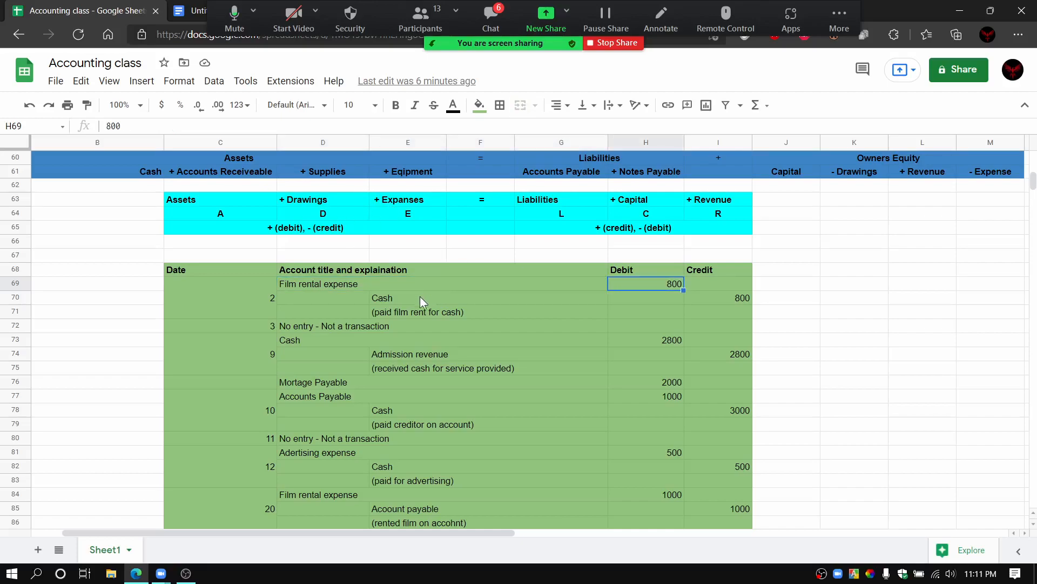
pyautogui.click(406, 300)
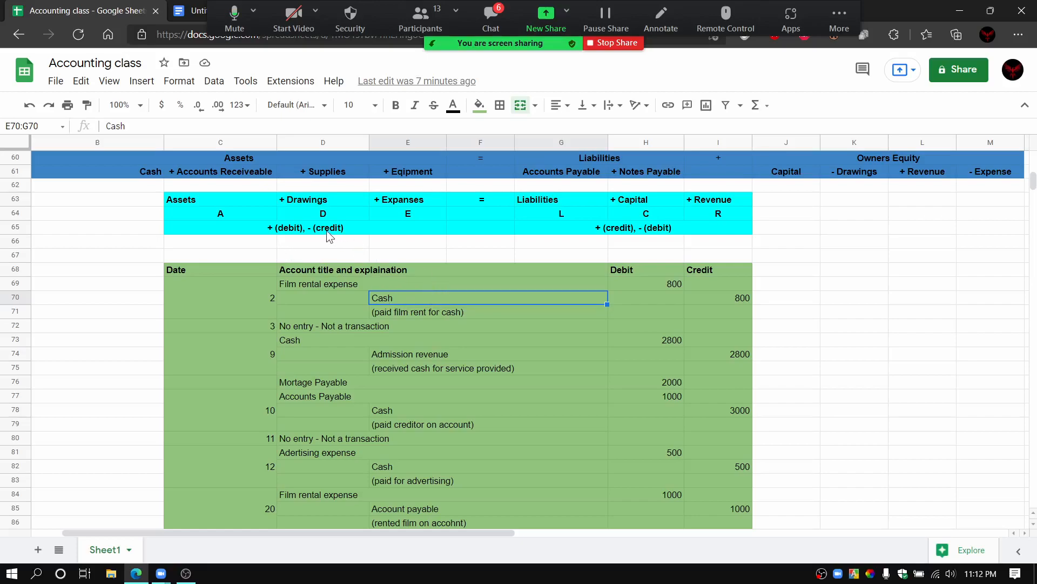
pyautogui.click(716, 299)
pyautogui.click(489, 285)
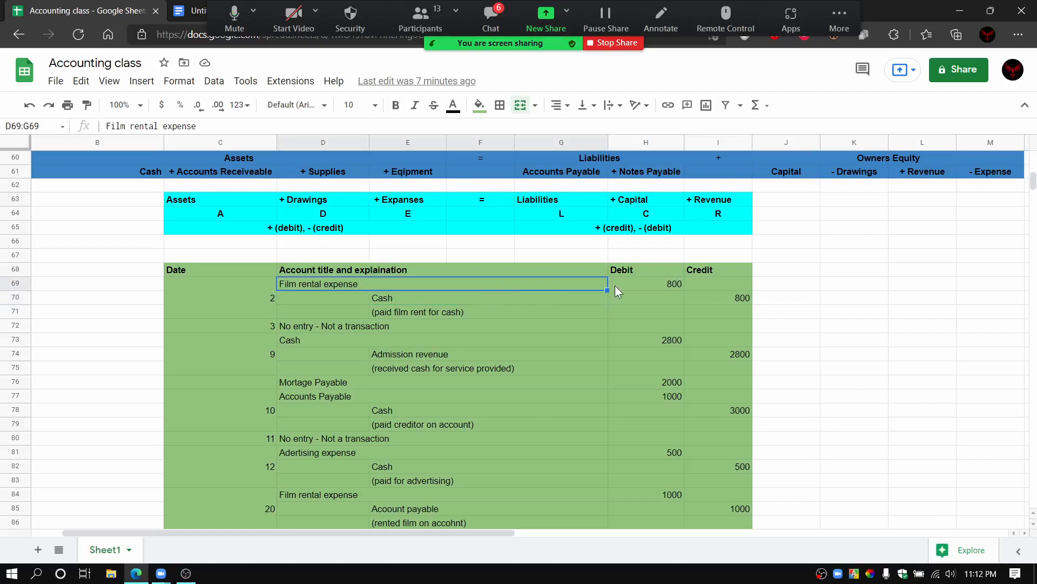
pyautogui.click(633, 285)
pyautogui.click(510, 297)
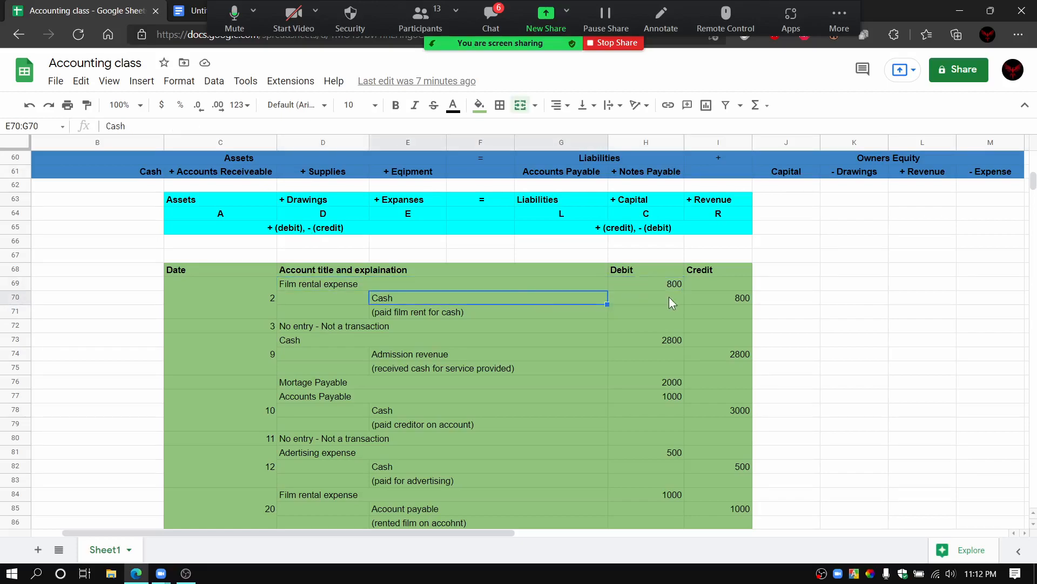
pyautogui.click(738, 297)
pyautogui.click(784, 297)
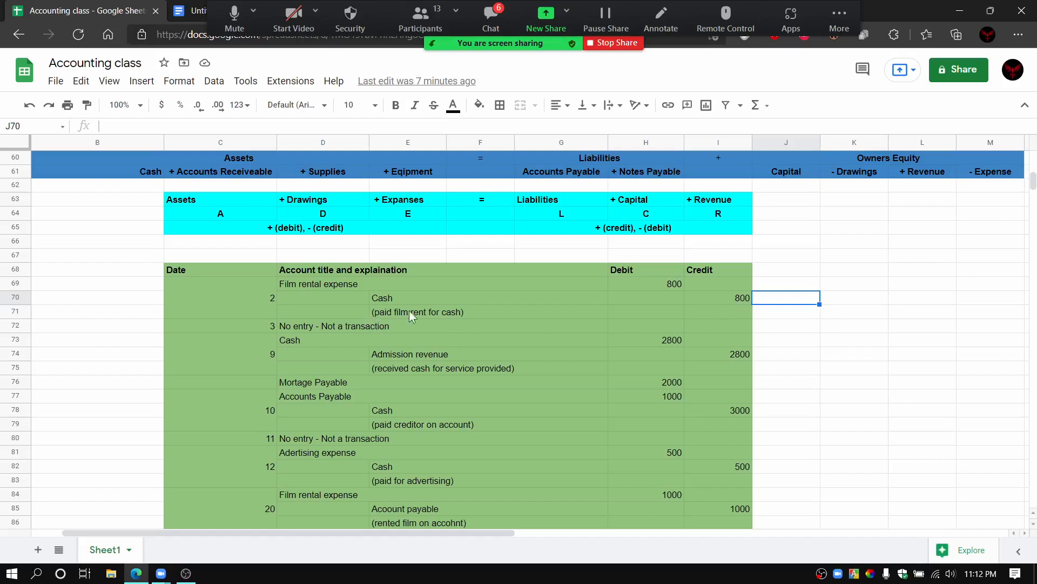
pyautogui.click(475, 310)
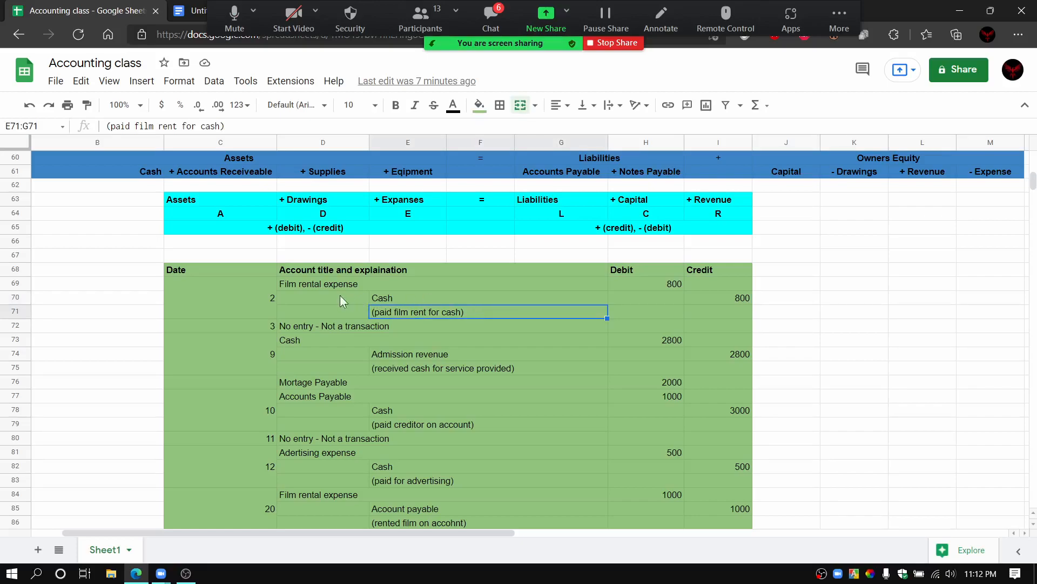
# Step: Relate the Film rental expense line to the + (debit), - (credit) rule and point out its Debit amount
pyautogui.click(302, 287)
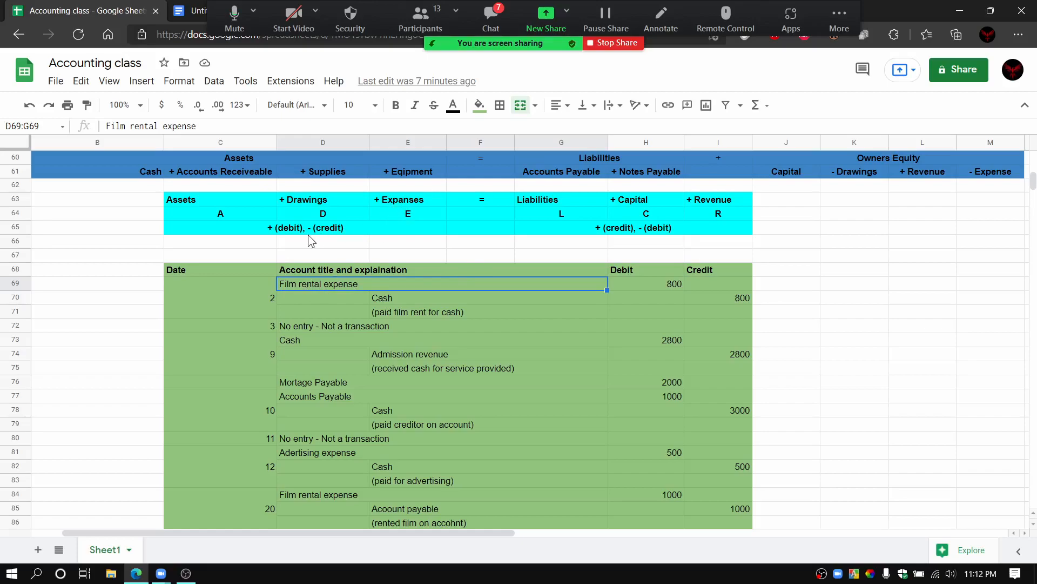
pyautogui.click(281, 227)
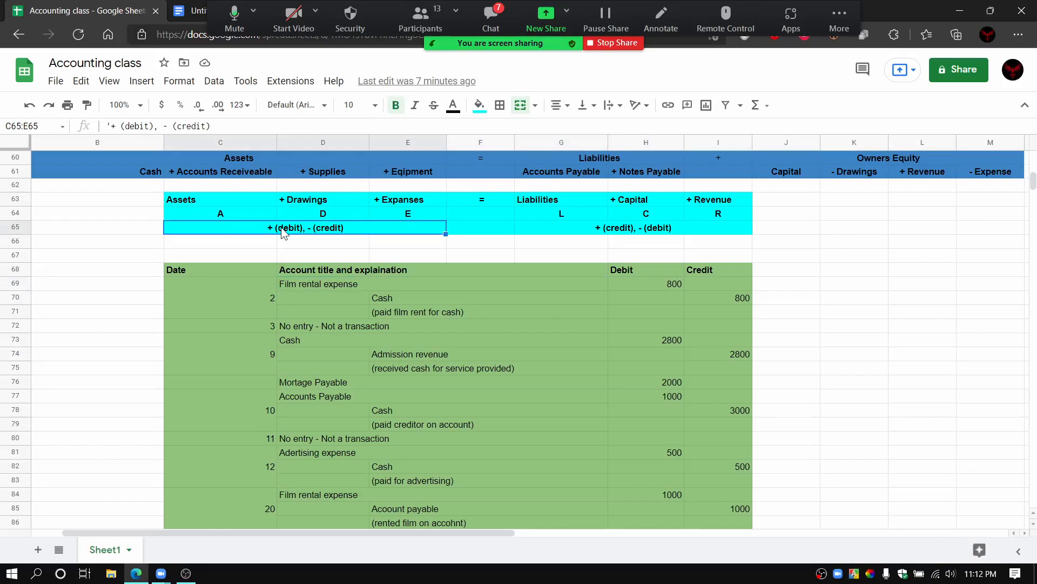
pyautogui.click(652, 286)
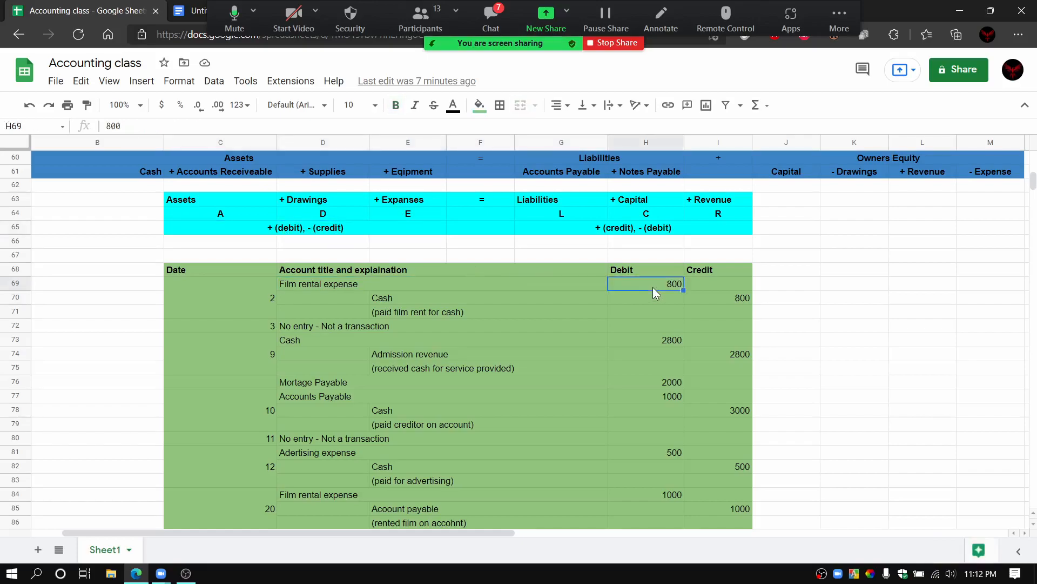
# Step: Relate the first entry's Cash line to the Assets rule, and point out its Credit amount and explanation line
pyautogui.click(388, 300)
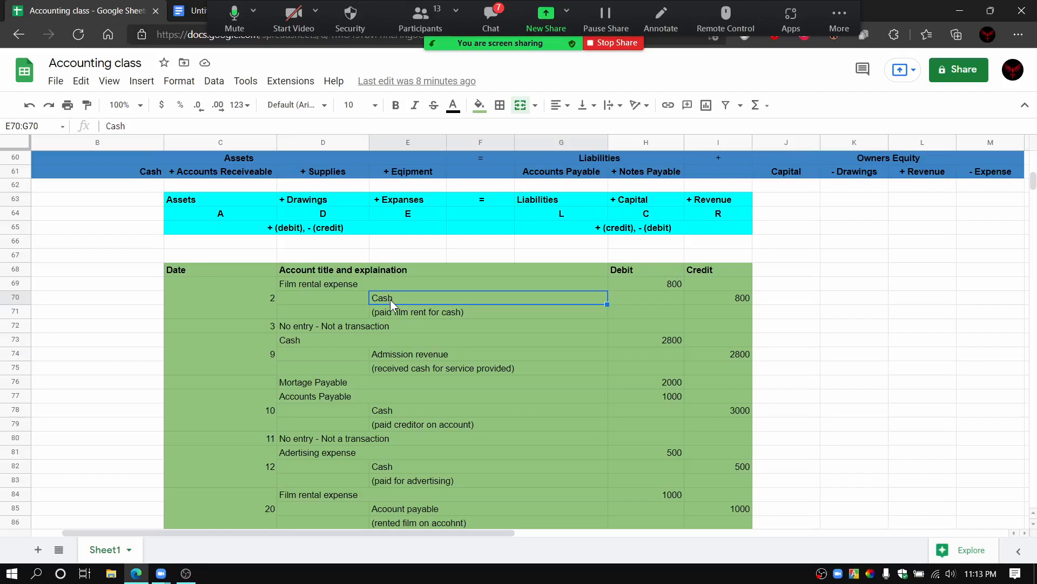
pyautogui.click(222, 215)
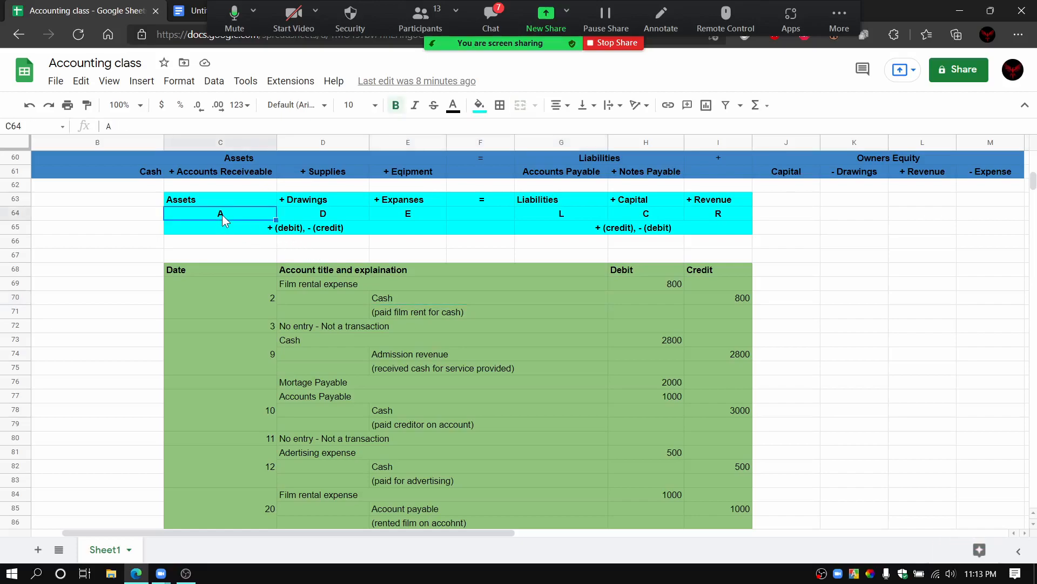
pyautogui.click(311, 228)
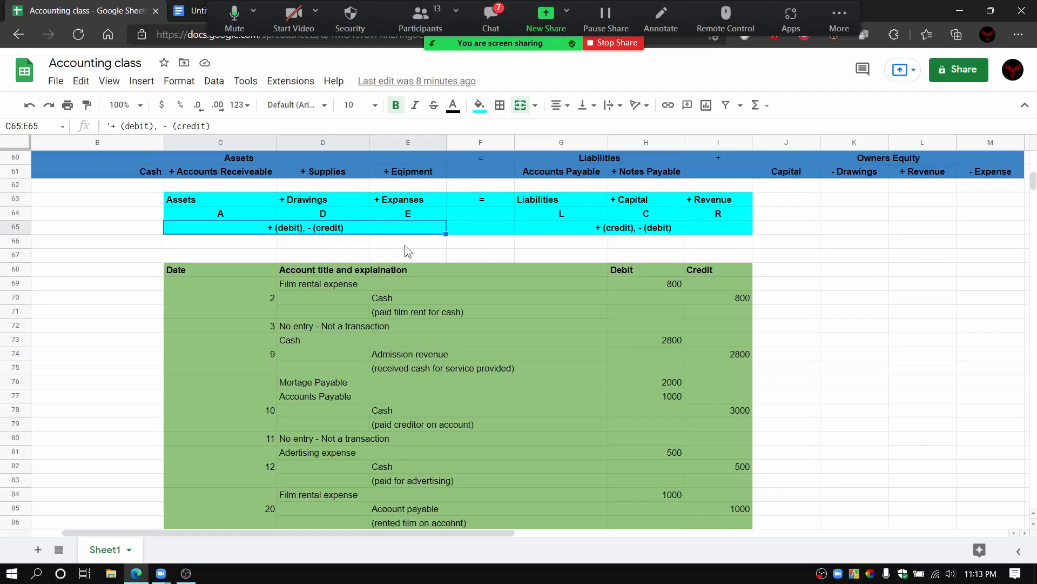
pyautogui.click(723, 304)
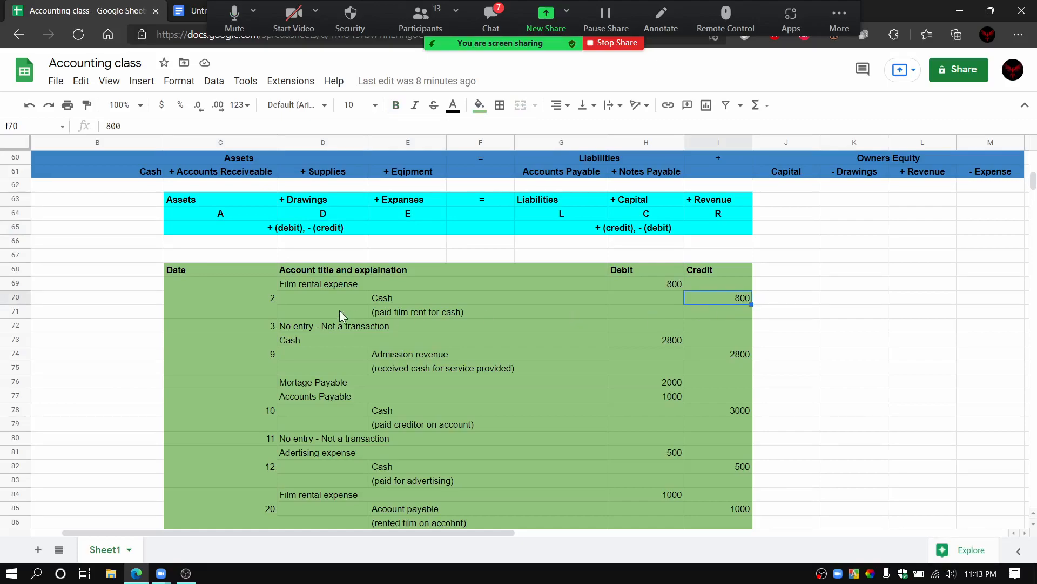
pyautogui.click(478, 315)
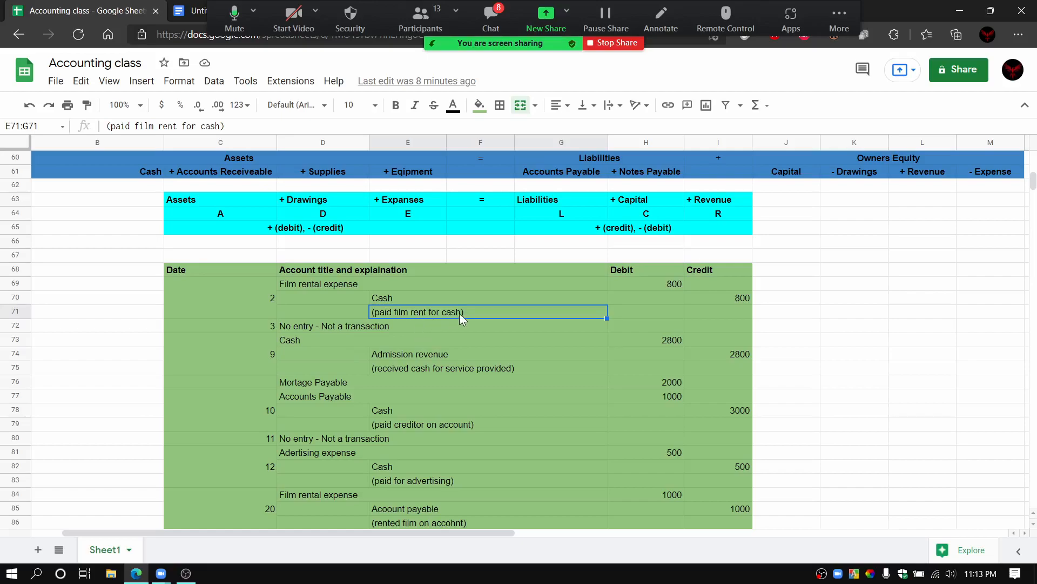
# Step: Point out the No entry line for date 3, and relate the date 9 Cash debit to the Assets heading A
pyautogui.click(413, 324)
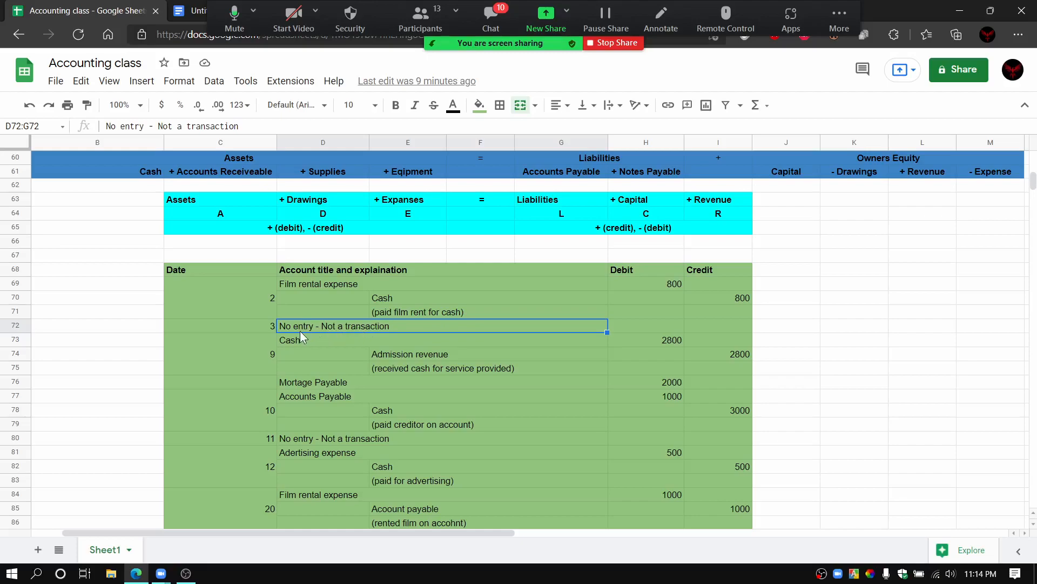
pyautogui.click(232, 362)
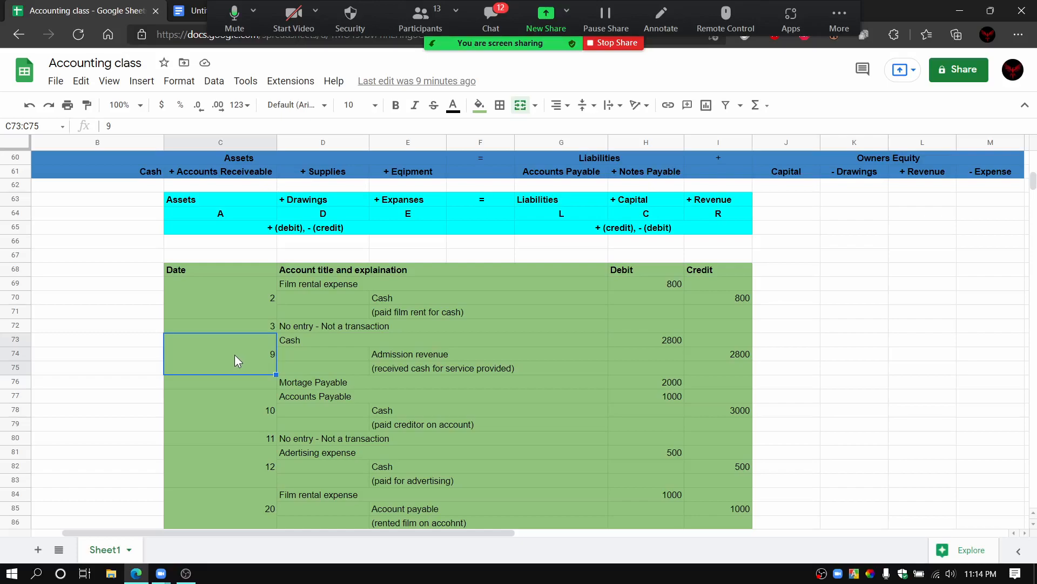
pyautogui.click(193, 213)
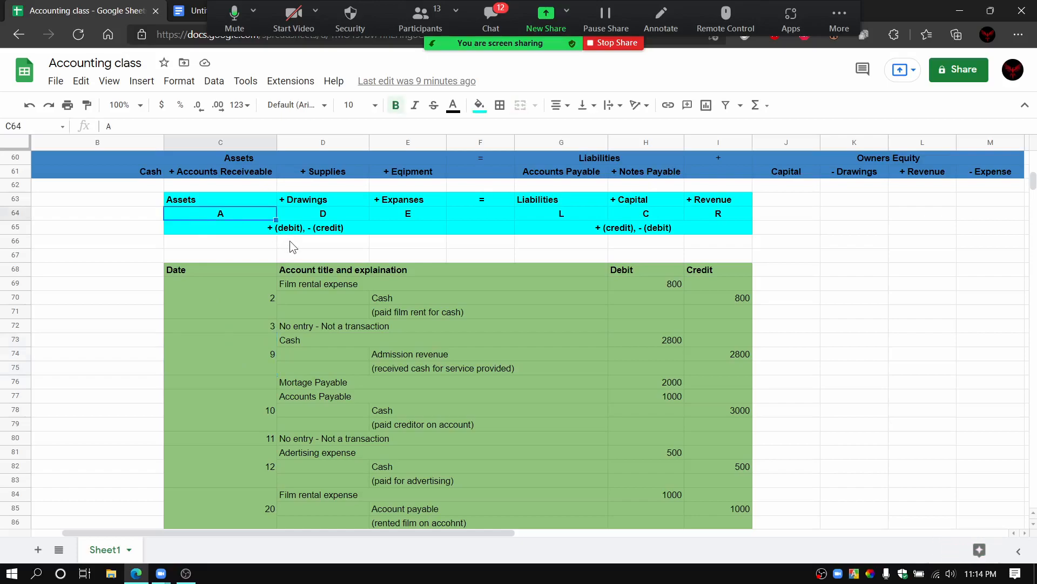
pyautogui.click(337, 340)
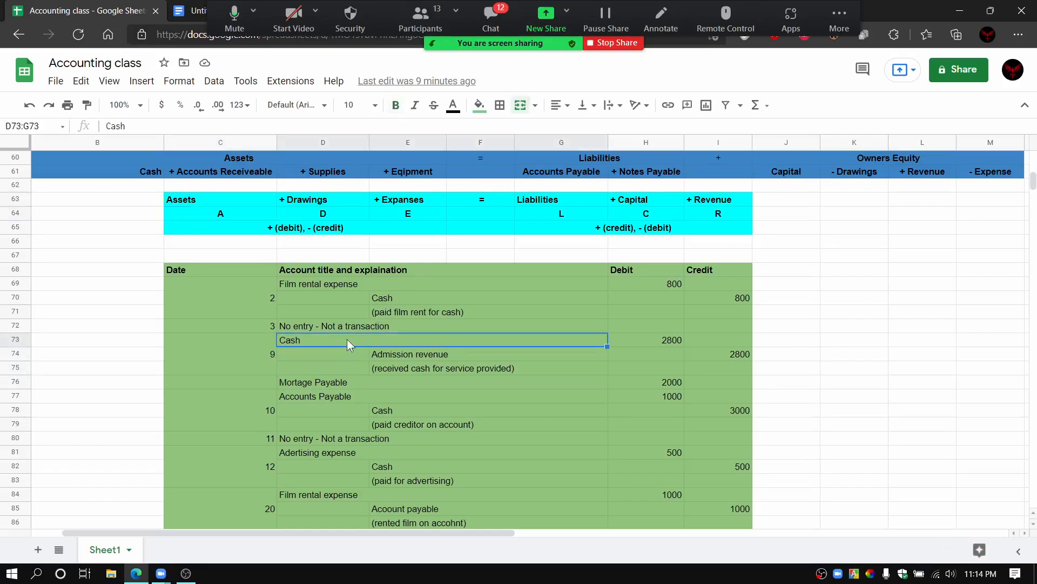
pyautogui.click(666, 338)
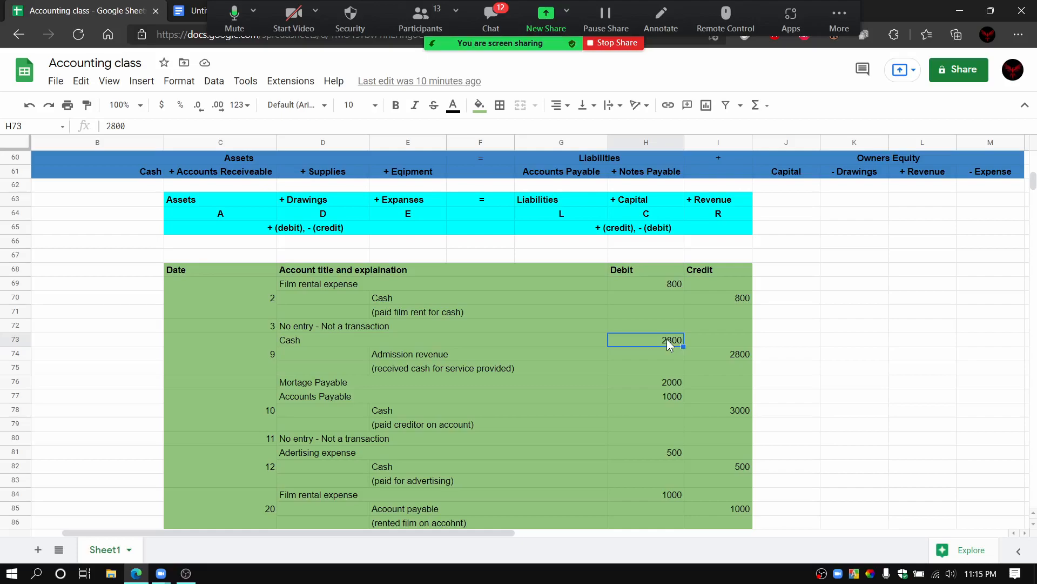
# Step: Relate the date 9 Admission revenue credit to the Revenue rule + (credit), - (debit), and point out the entry's explanation line
pyautogui.click(491, 354)
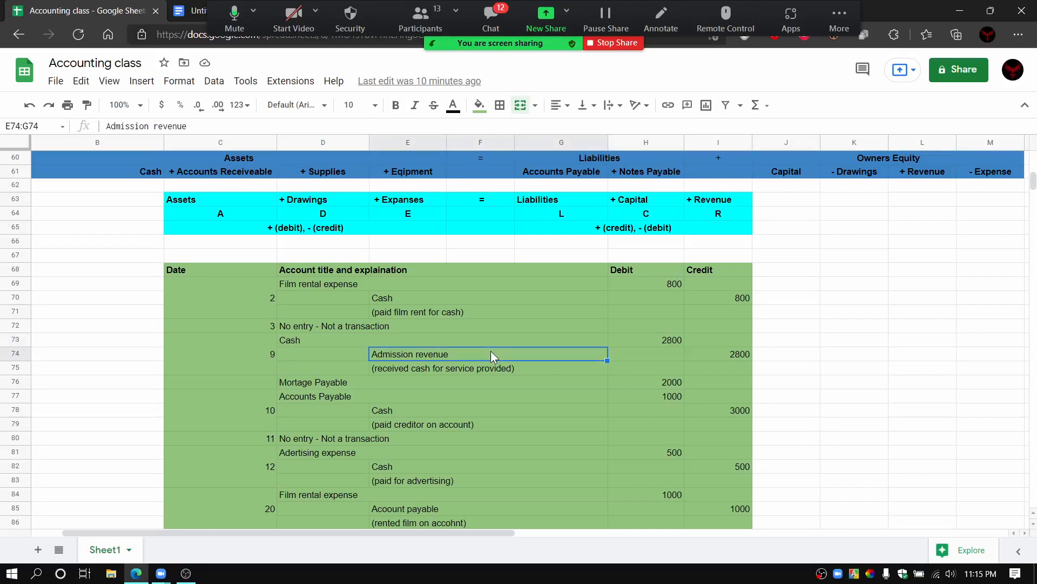
pyautogui.click(693, 356)
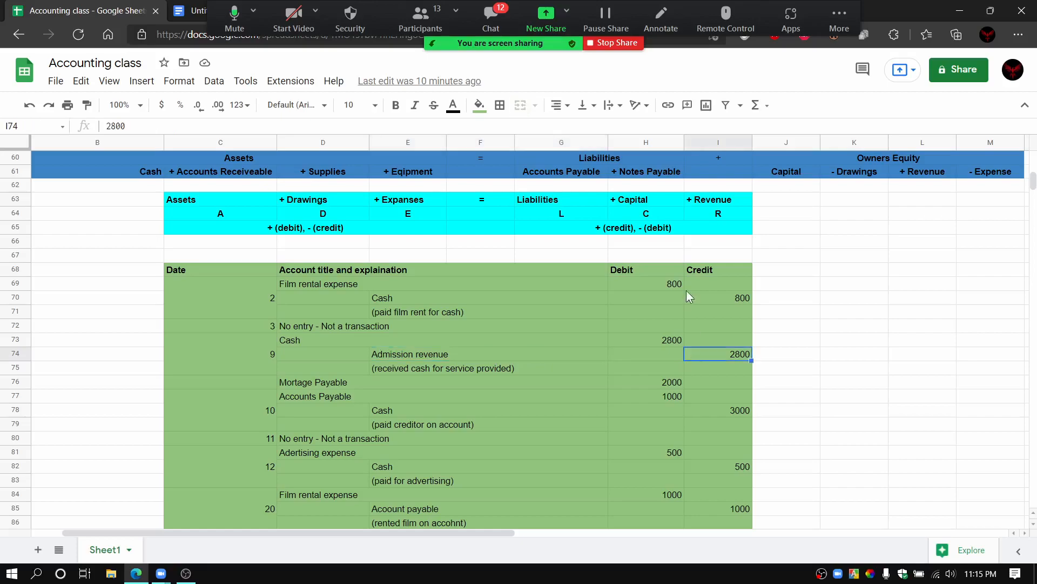
pyautogui.click(615, 228)
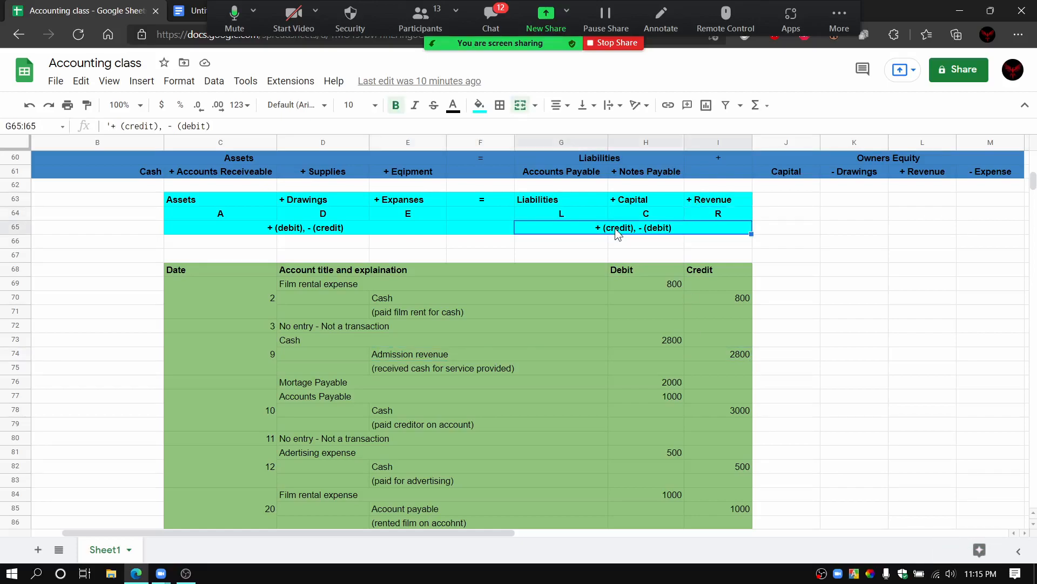
pyautogui.click(719, 201)
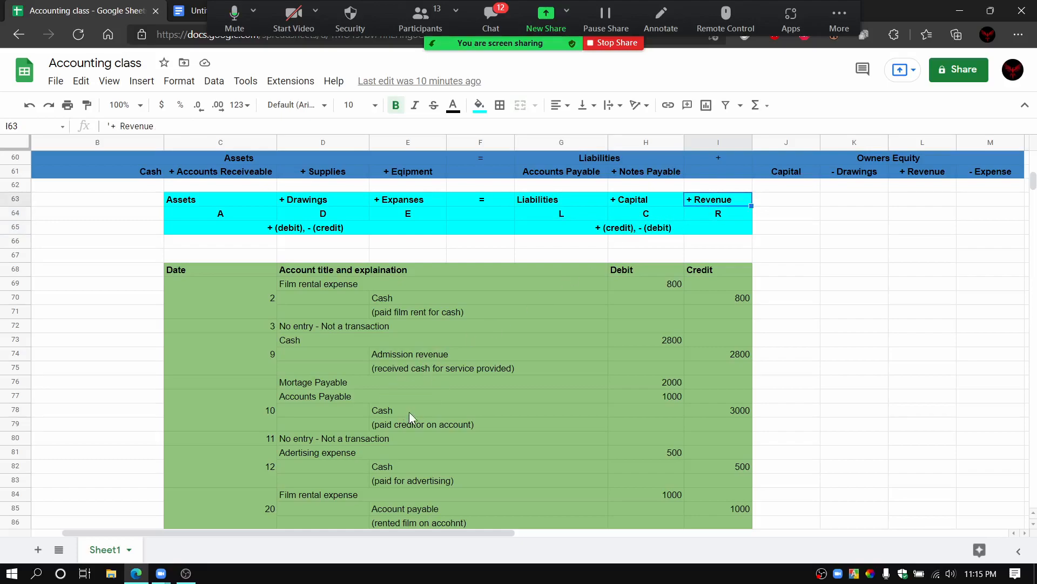
pyautogui.click(460, 354)
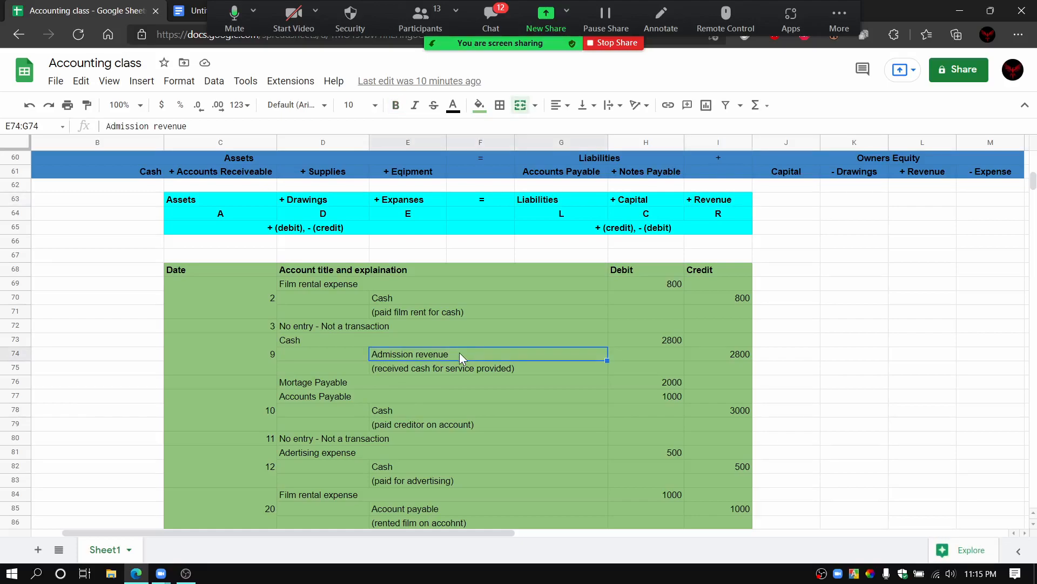
pyautogui.click(705, 358)
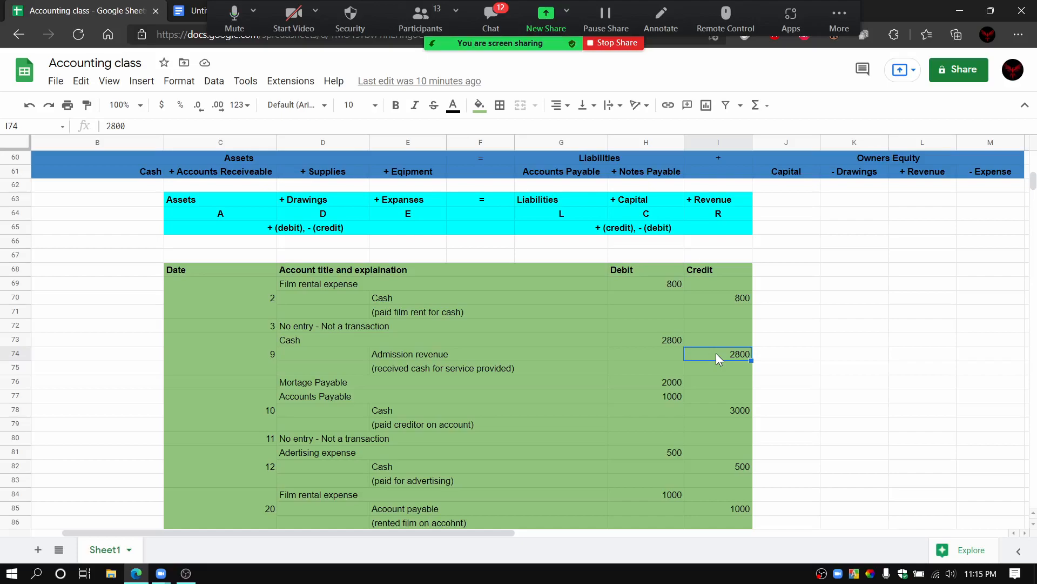
pyautogui.click(422, 370)
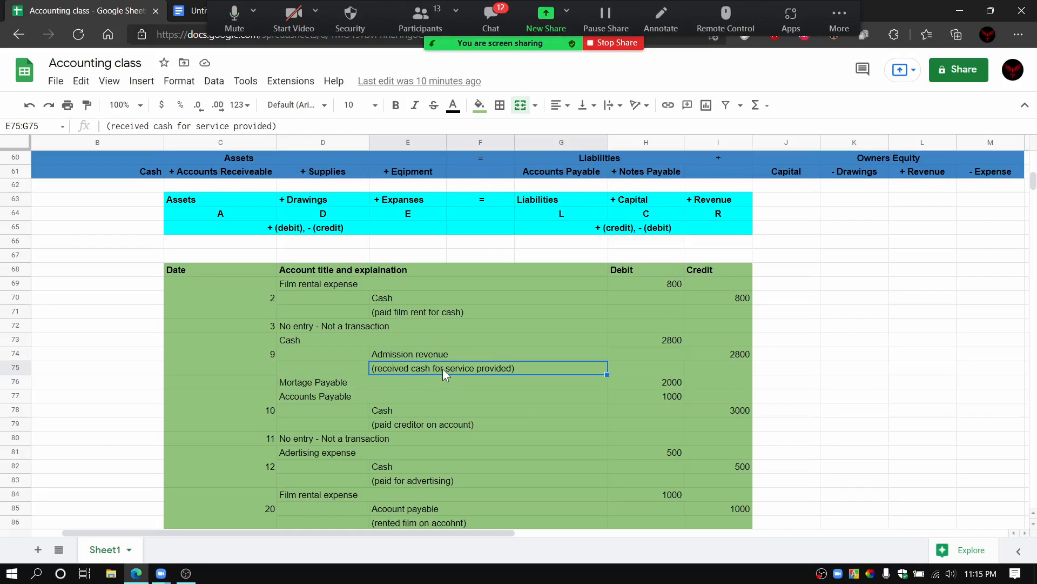
# Step: Point out the journal's date 9 and date 3 cells and the No entry - Not a transaction line
pyautogui.click(247, 352)
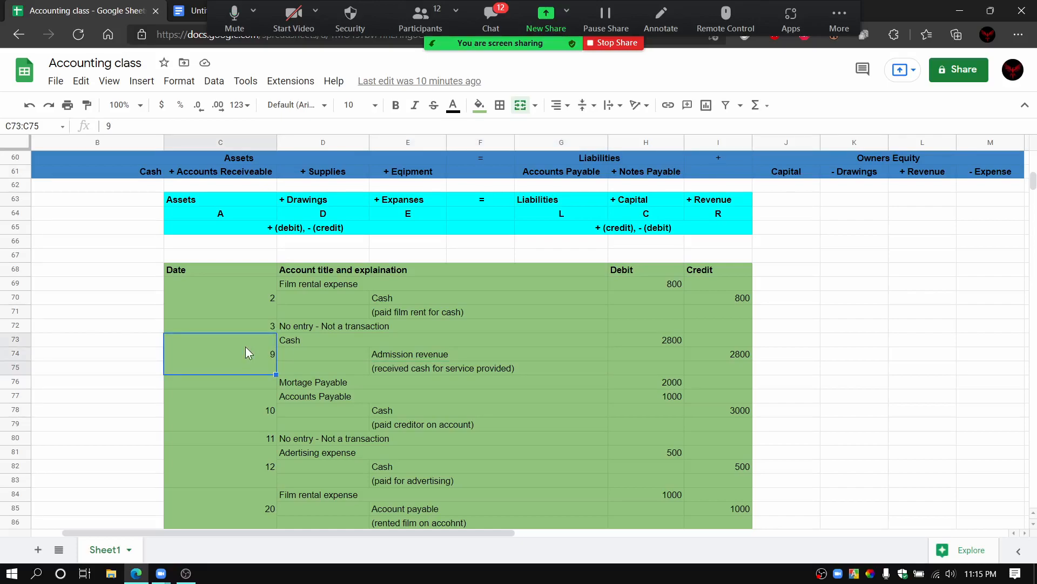
pyautogui.click(248, 324)
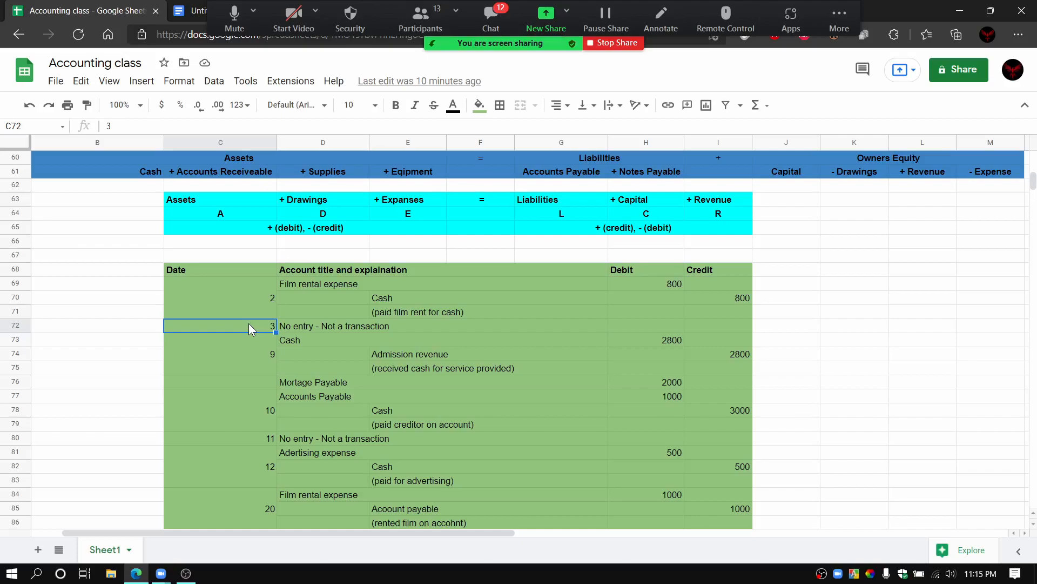
pyautogui.click(330, 328)
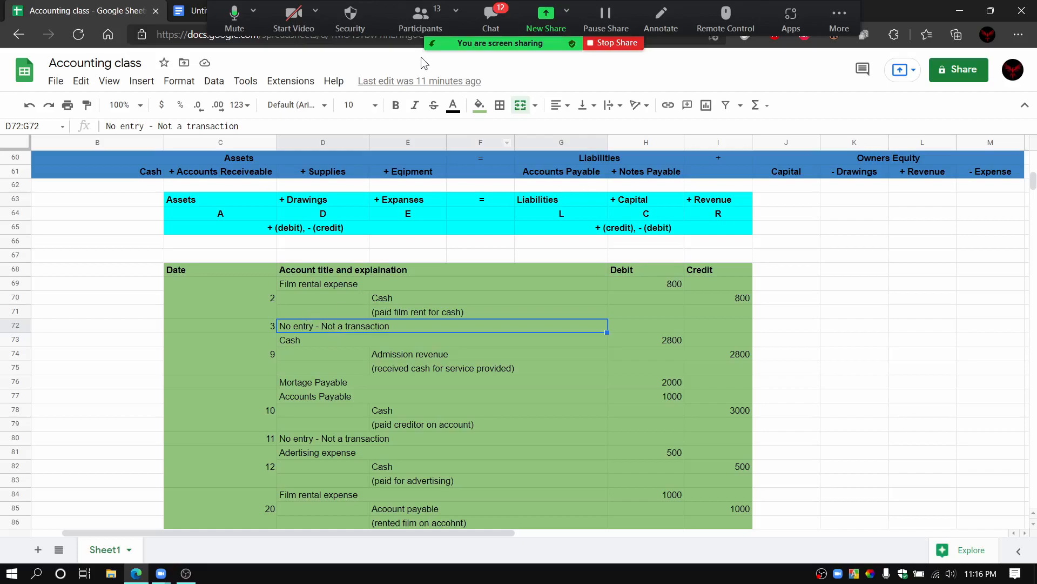
# Step: Check the Zoom meeting chat, and point out the journal's date 3 and date 9 cells again
pyautogui.click(497, 18)
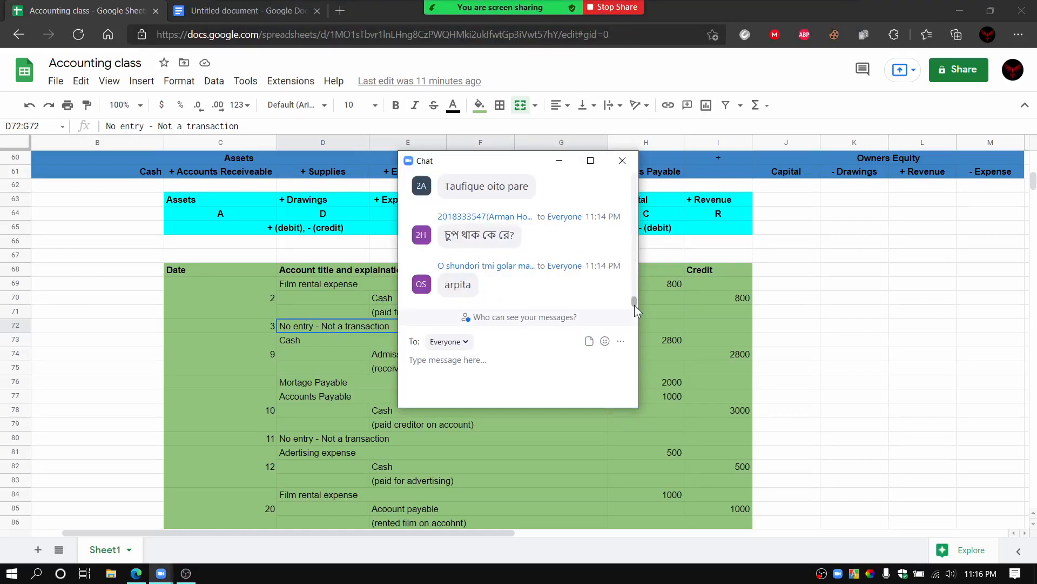
pyautogui.moveTo(635, 301); pyautogui.dragTo(662, 342)
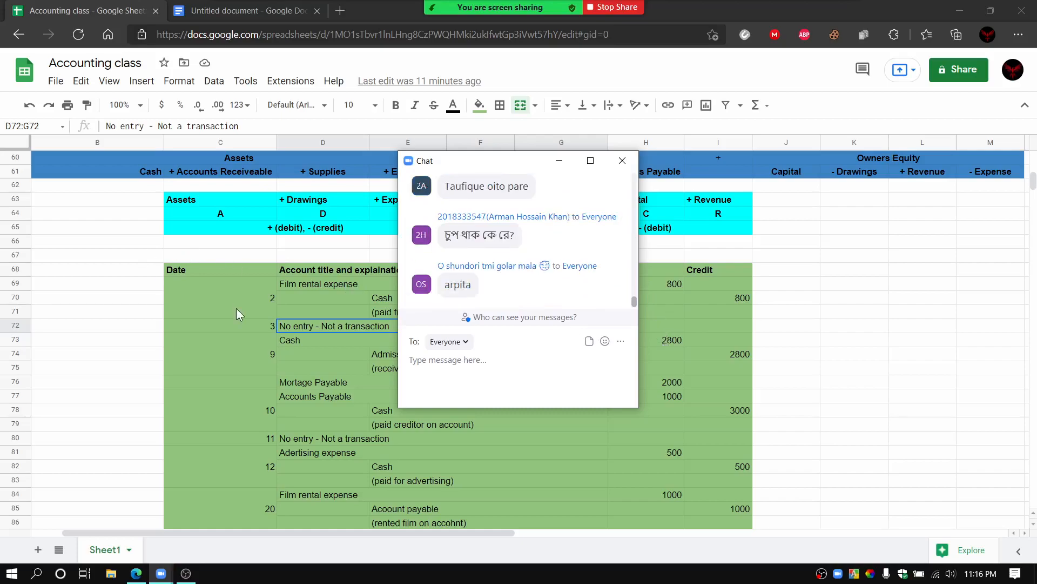
pyautogui.click(261, 325)
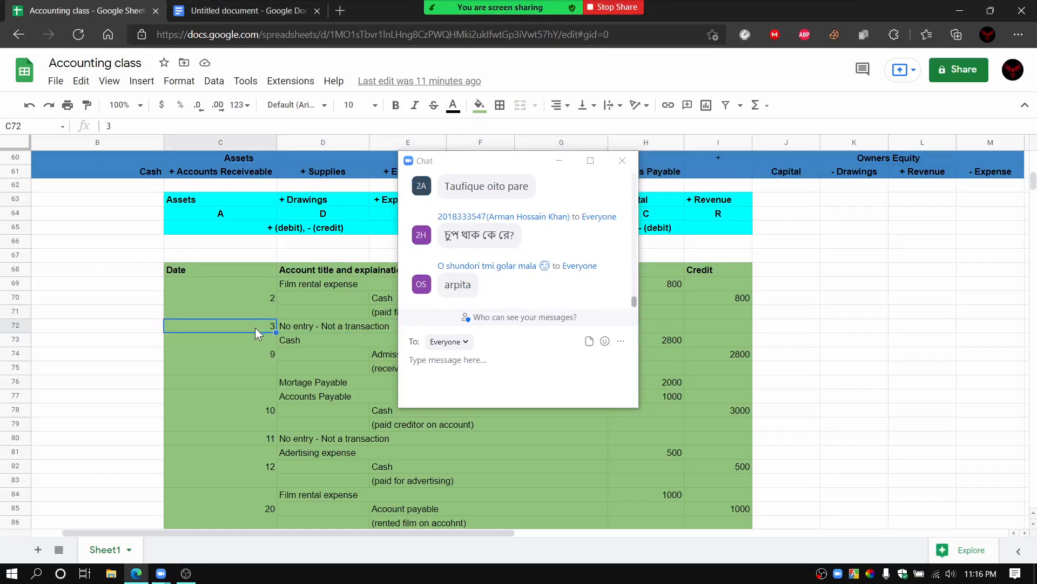
pyautogui.click(251, 342)
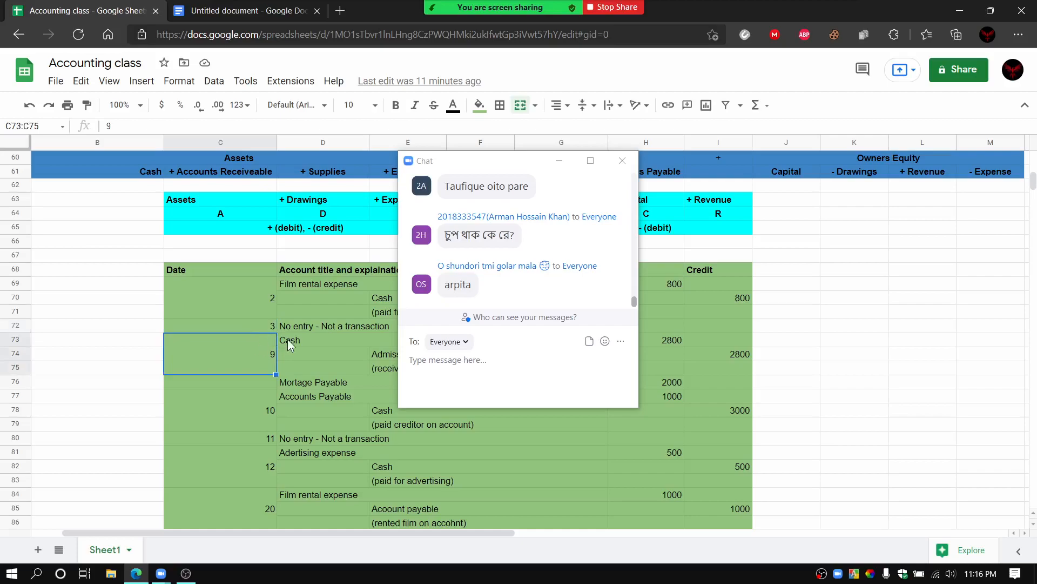
pyautogui.click(618, 163)
pyautogui.click(255, 328)
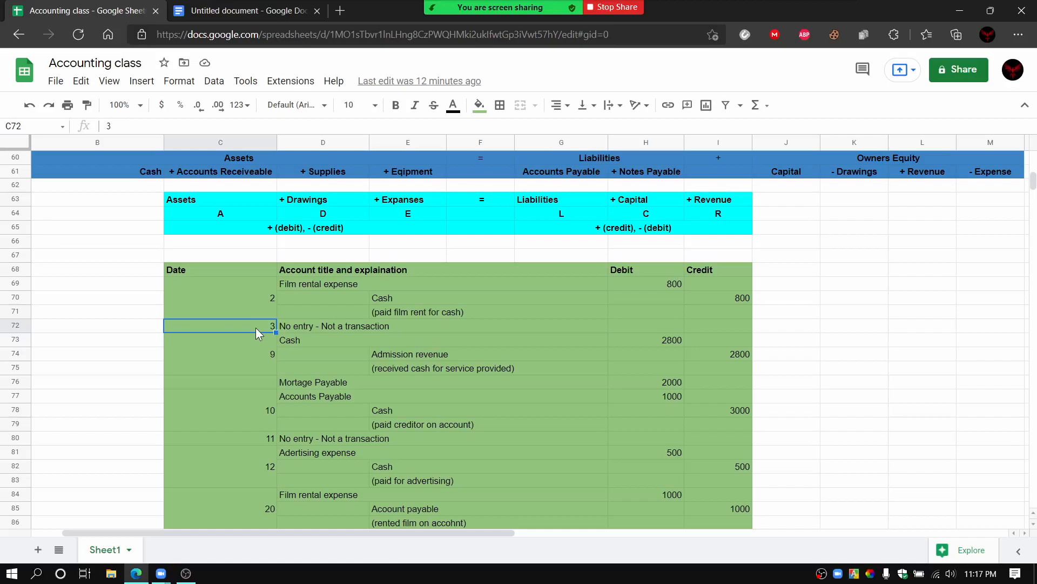
pyautogui.click(251, 355)
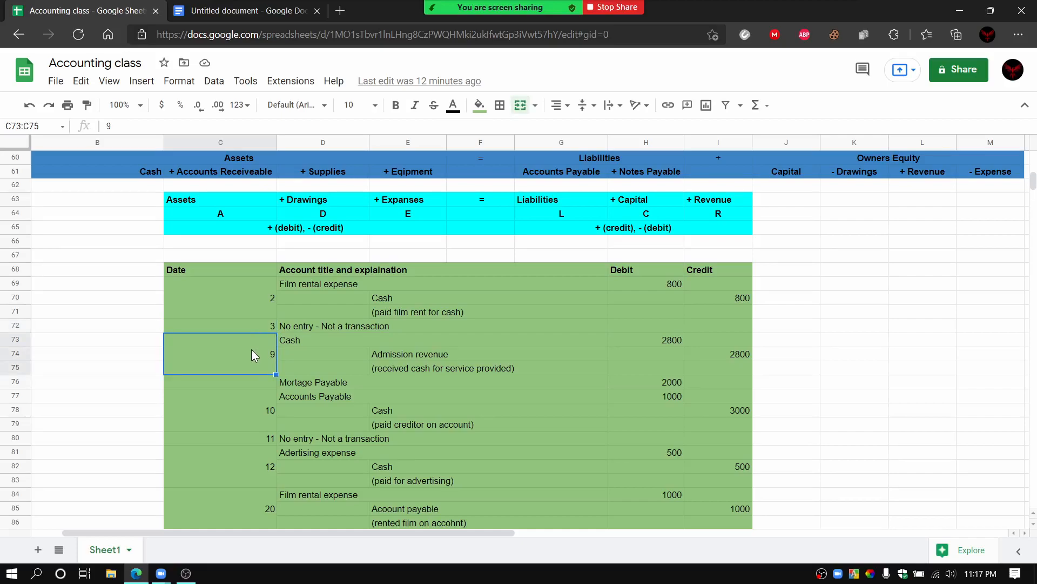
# Step: Point out the journal's date 10 and date 9 cells and the date 9 Admission revenue line
pyautogui.click(246, 397)
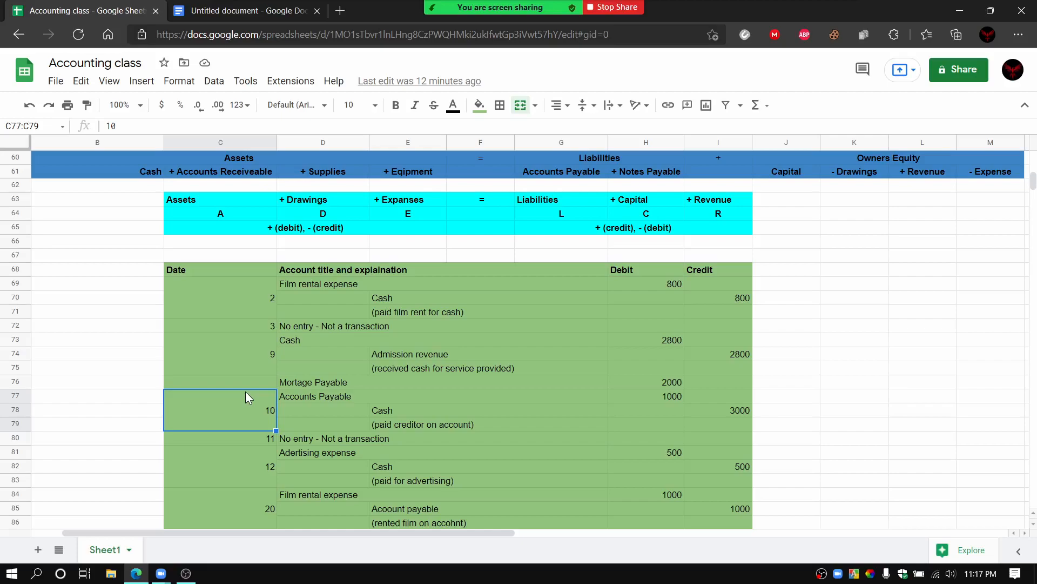
pyautogui.click(247, 365)
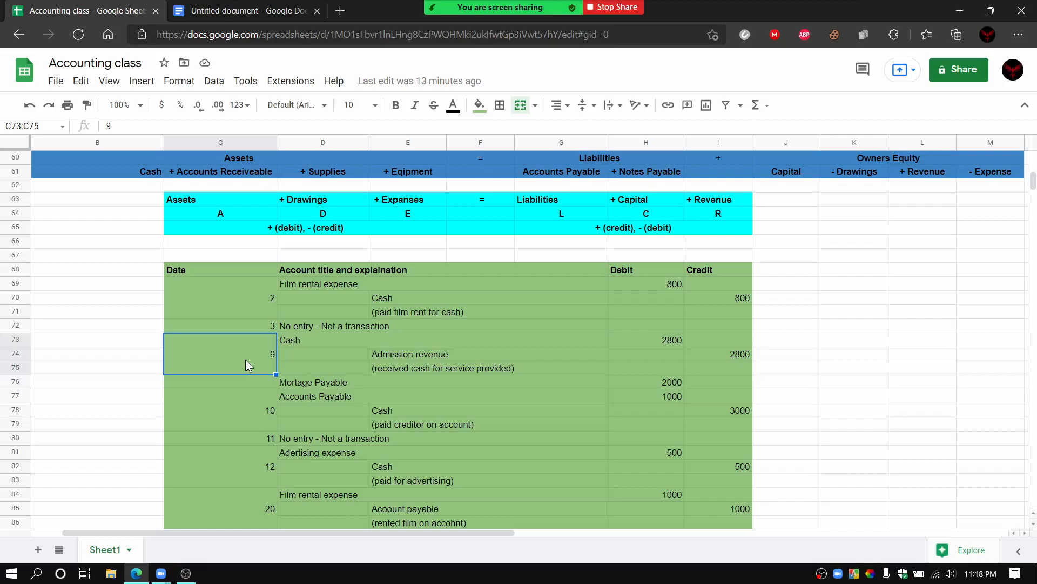
pyautogui.click(392, 356)
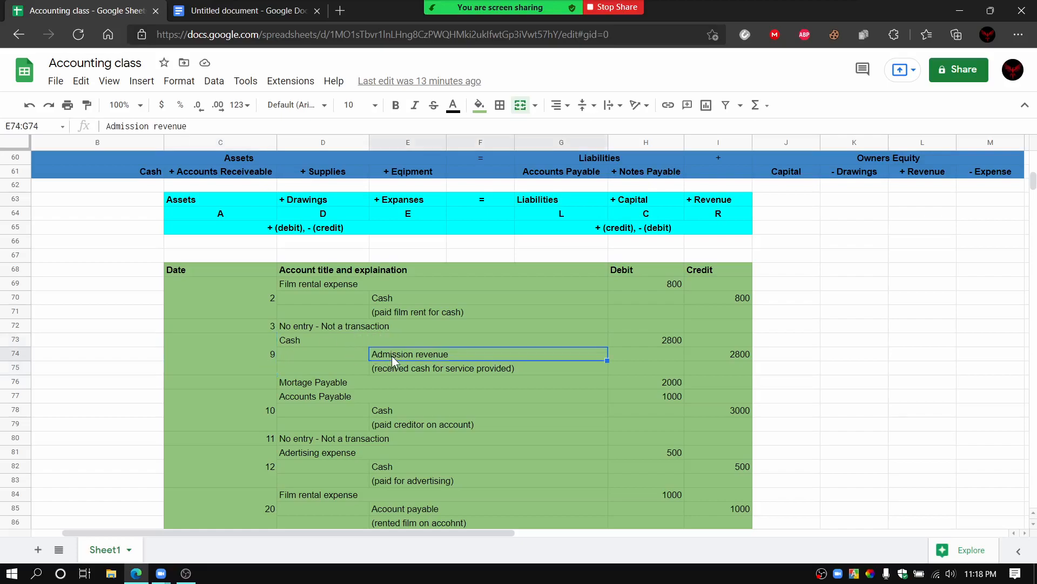
# Step: Relate the date 9 Cash line and its debit amount to the Assets heading A and the + (debit), - (credit) rule
pyautogui.click(336, 345)
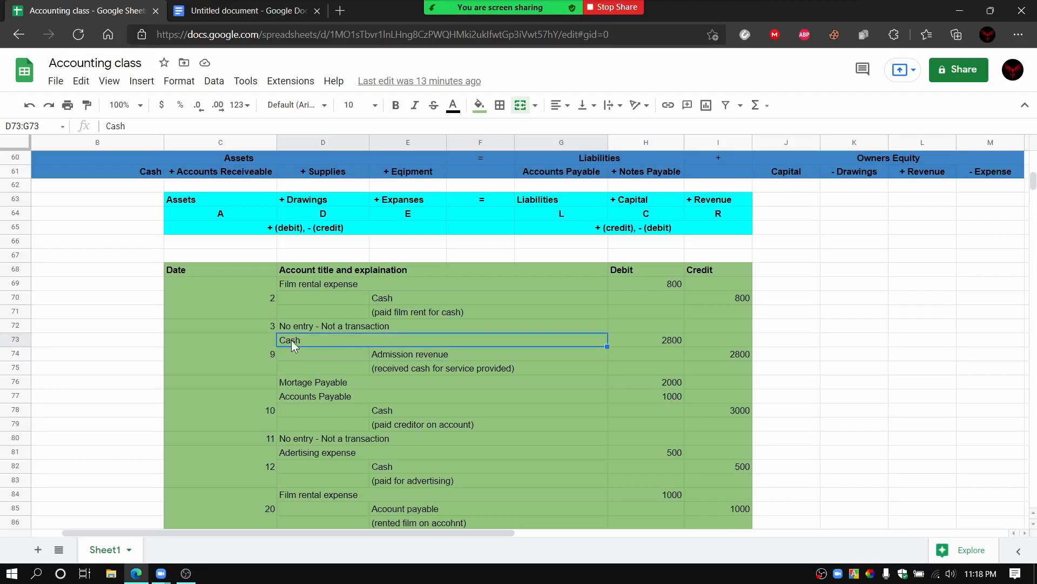
pyautogui.click(630, 340)
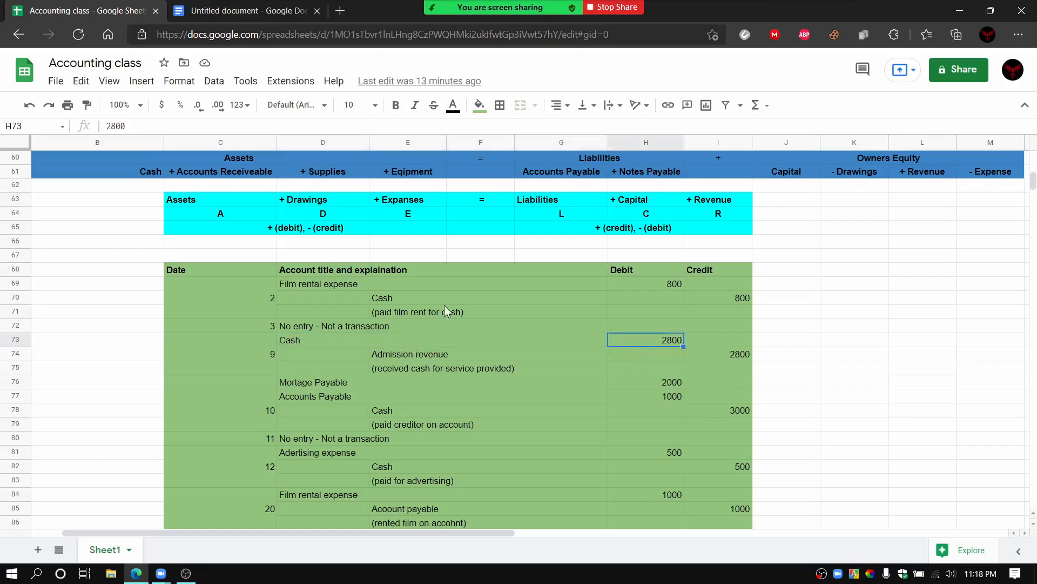
pyautogui.click(223, 215)
pyautogui.click(276, 229)
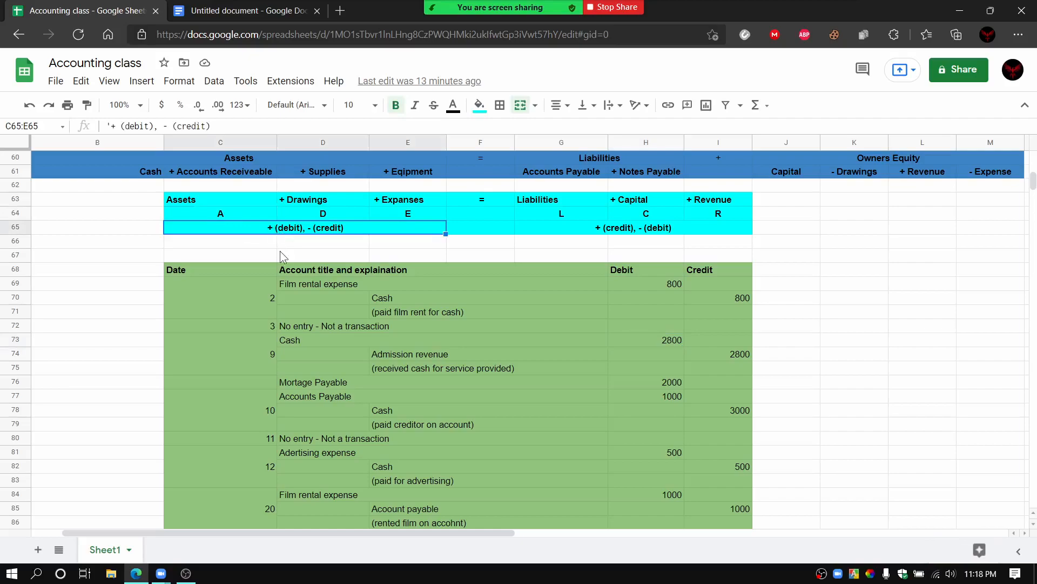
pyautogui.click(291, 339)
pyautogui.click(654, 341)
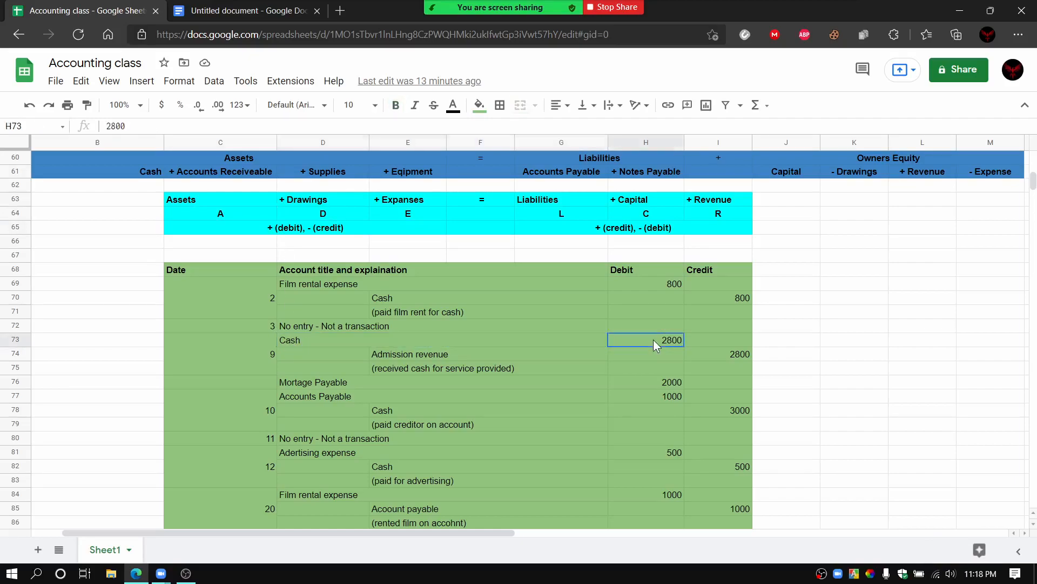
# Step: Point out the date 9 Admission revenue credit and the entry's explanation line, and move on to the date 10 cell
pyautogui.click(376, 357)
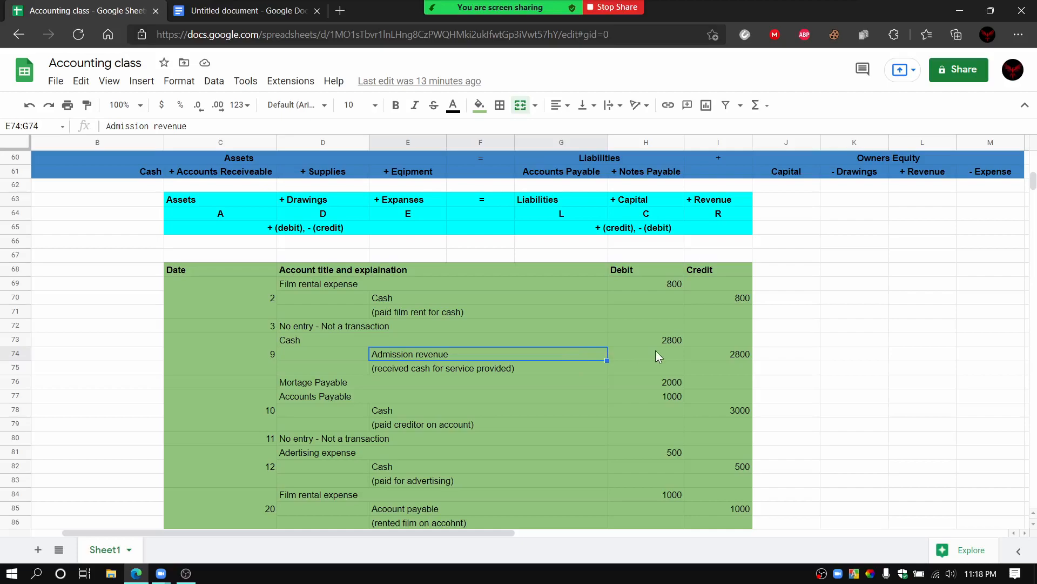
pyautogui.click(719, 354)
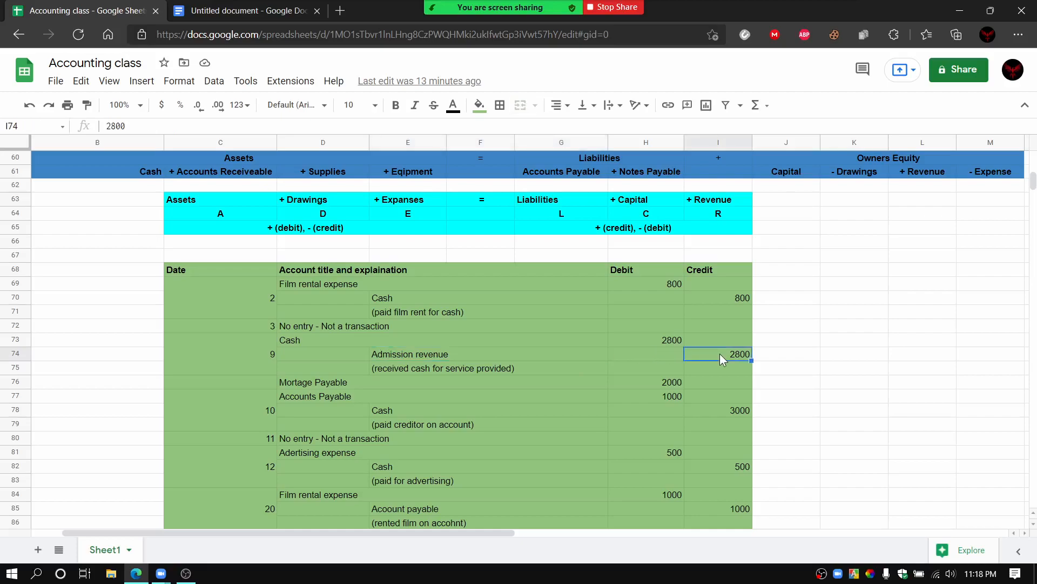
pyautogui.click(471, 369)
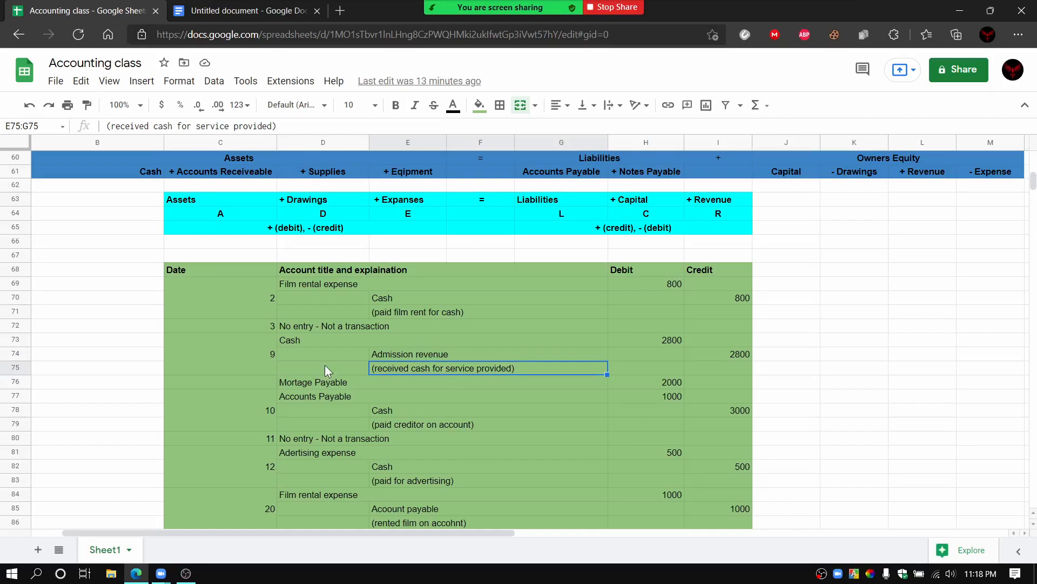
pyautogui.click(244, 387)
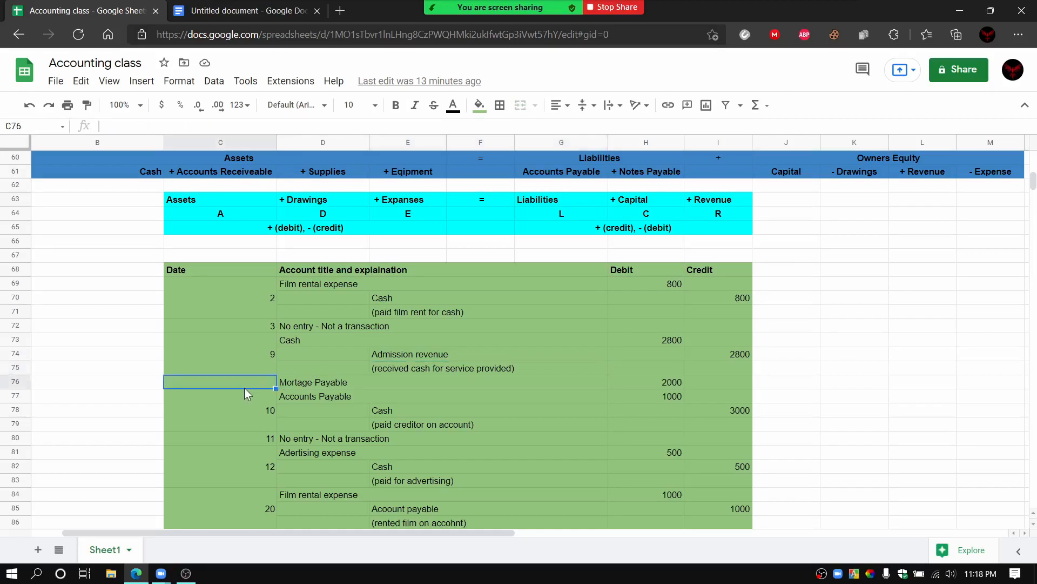
pyautogui.click(241, 413)
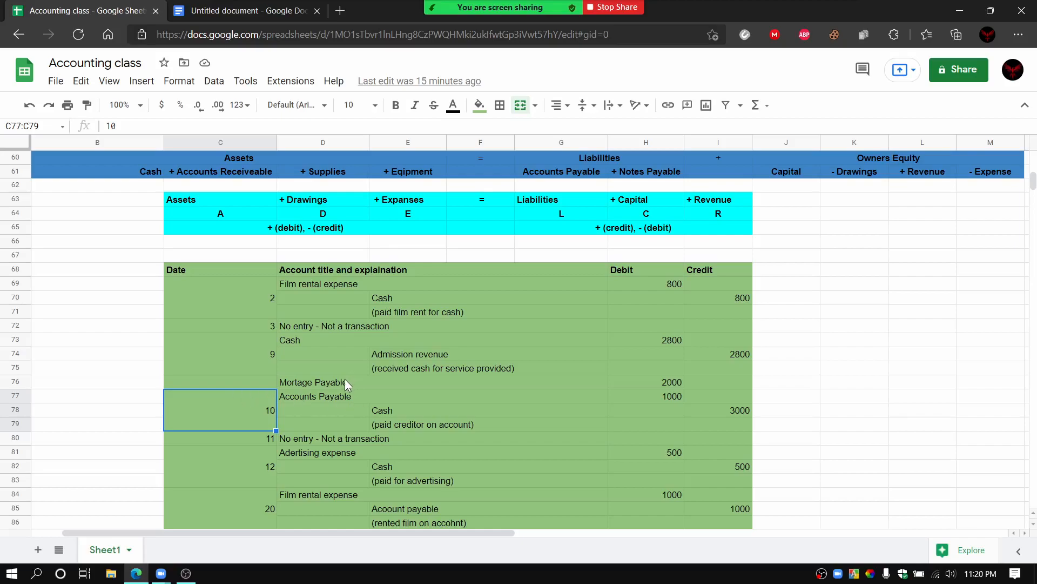
# Step: Point out the date 10 Mortage Payable and Accounts Payable lines together with their debit amounts
pyautogui.click(331, 383)
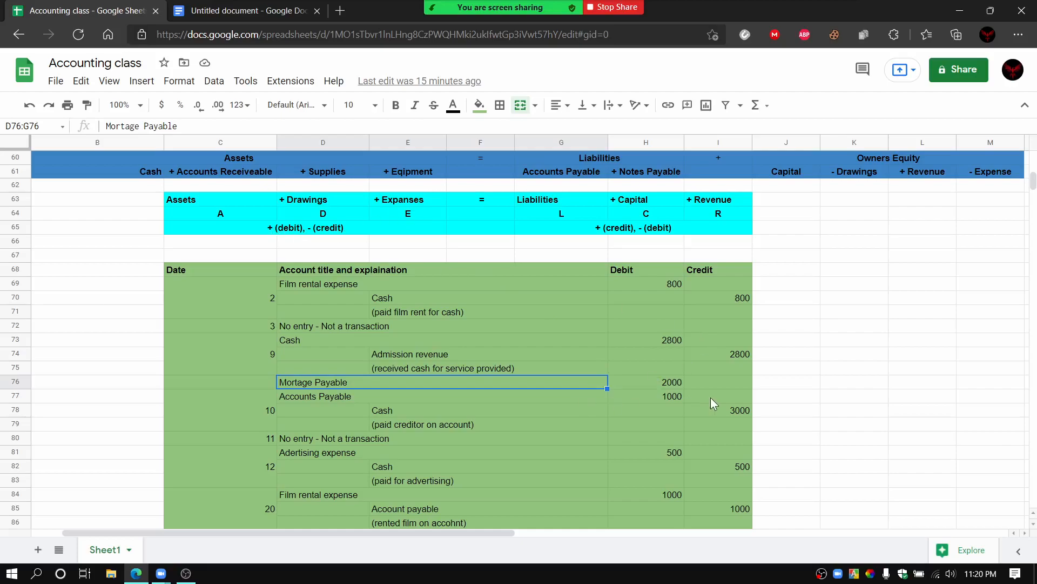
pyautogui.click(675, 383)
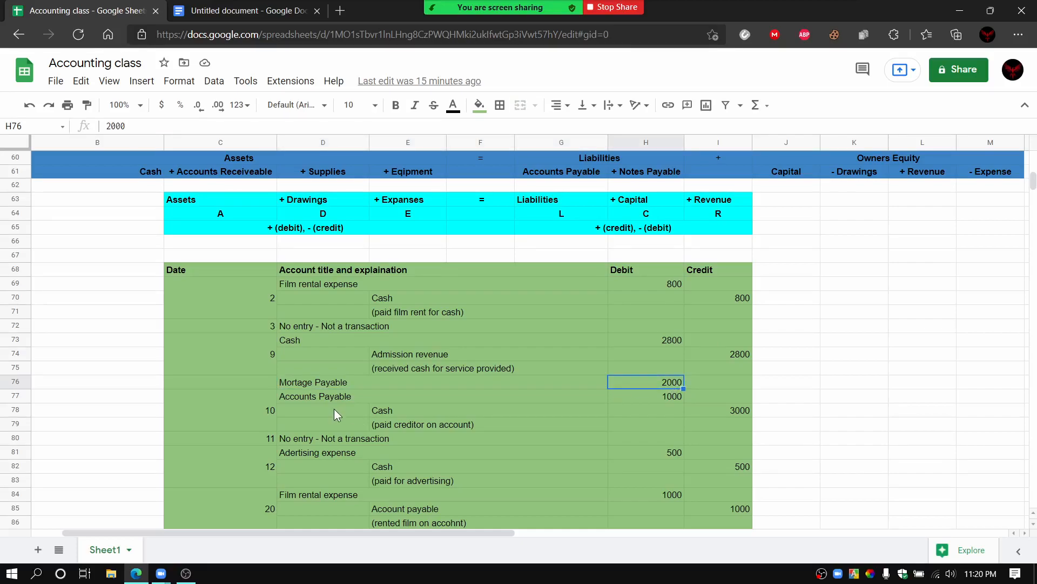
pyautogui.click(319, 399)
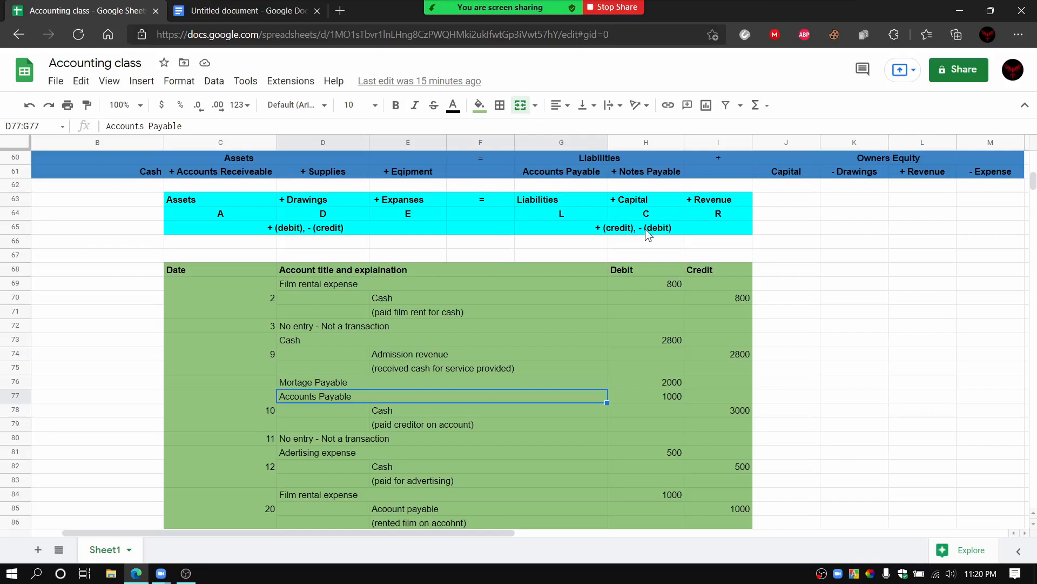
pyautogui.click(652, 399)
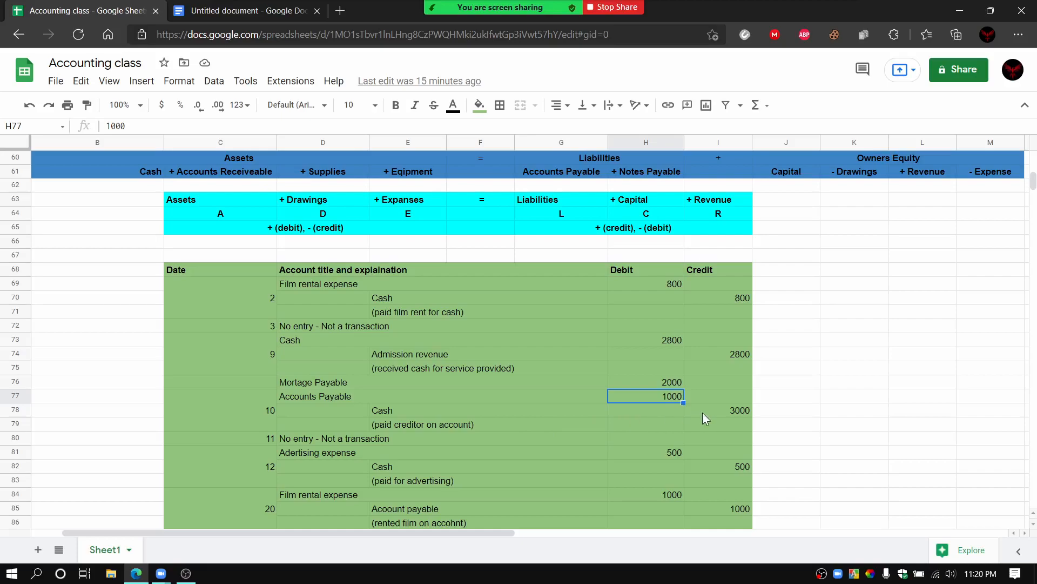
# Step: Relate the date 10 Cash line to the Assets heading A and point out its credit amount
pyautogui.click(516, 413)
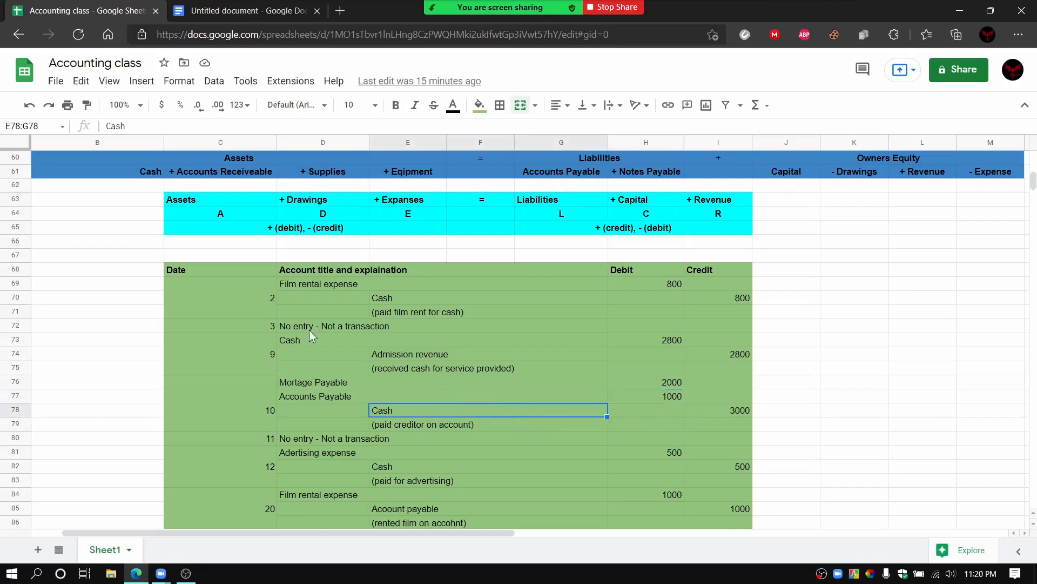
pyautogui.click(213, 217)
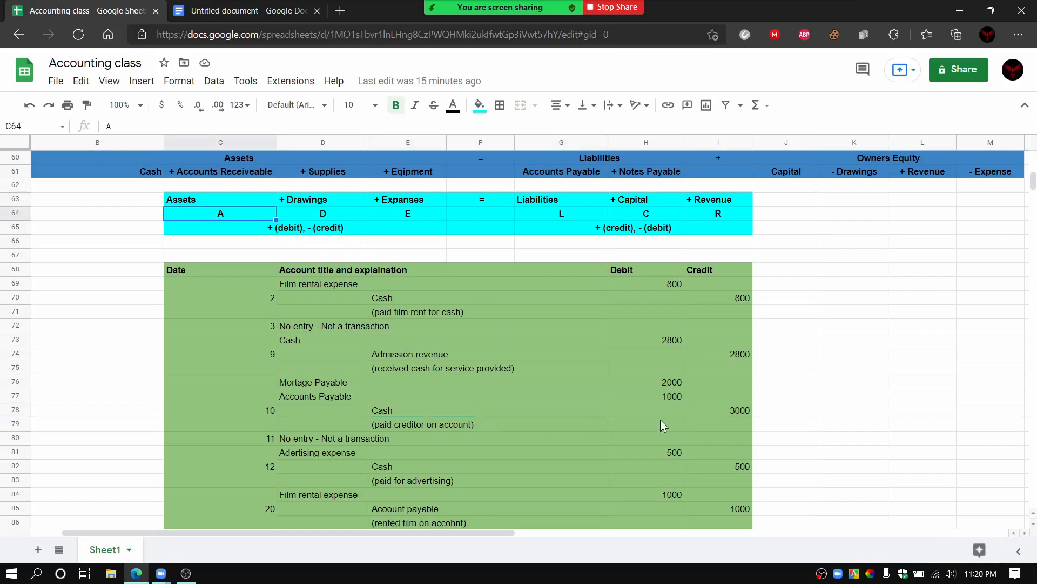
pyautogui.click(725, 409)
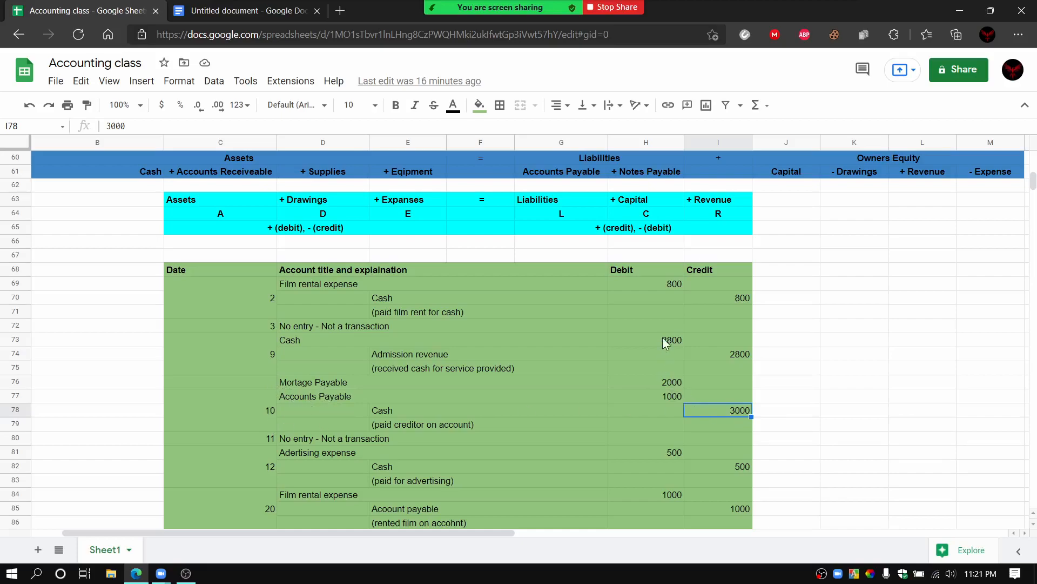
# Step: Compare the two date 10 debit amounts with the entry's single Cash credit amount
pyautogui.click(646, 384)
pyautogui.click(622, 400)
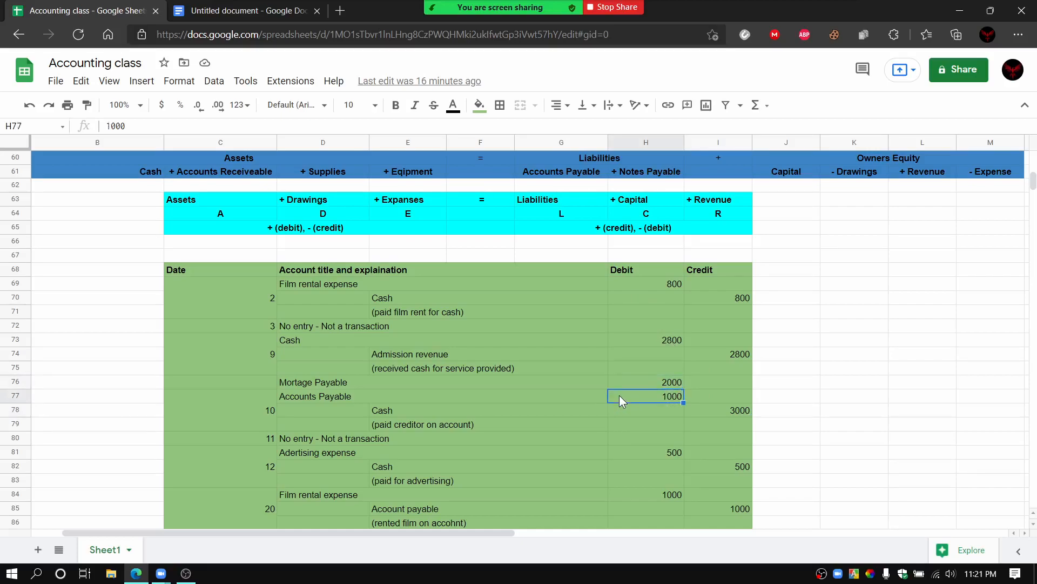
pyautogui.click(625, 379)
pyautogui.click(627, 393)
pyautogui.click(730, 415)
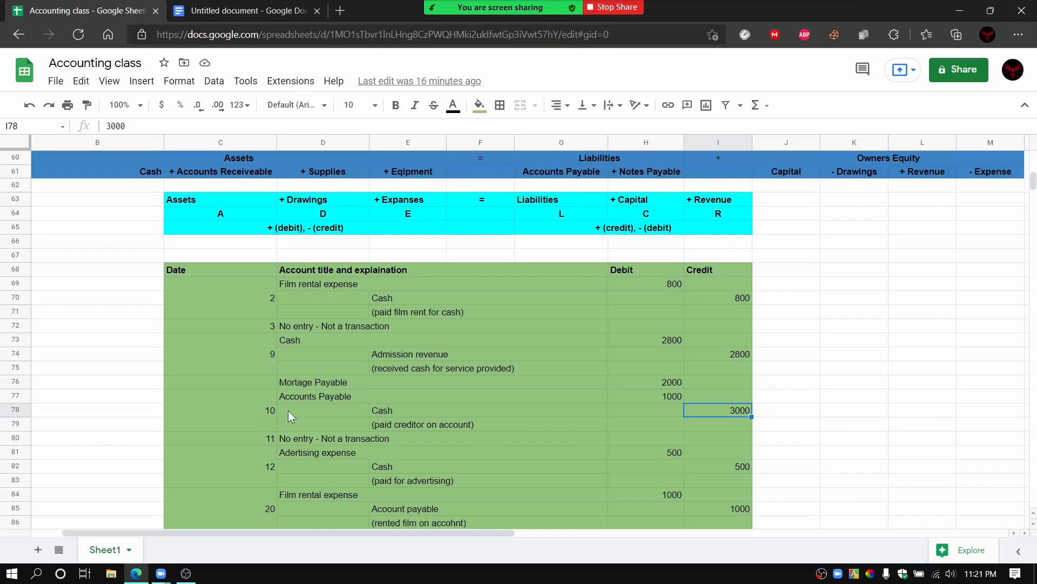
# Step: Go over the date 10 account titles again: Mortage Payable, Accounts Payable and Cash
pyautogui.click(372, 385)
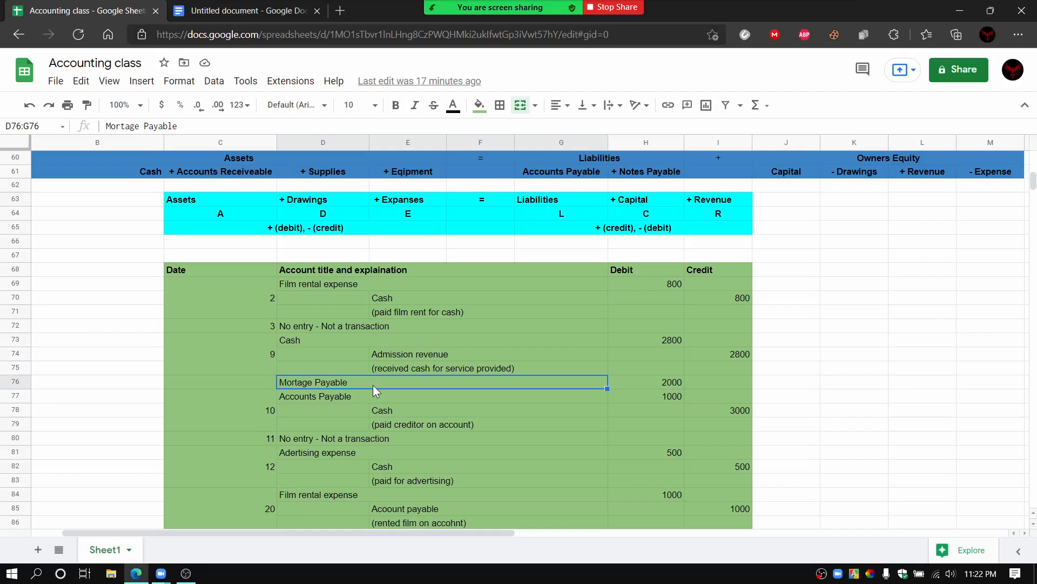
pyautogui.click(390, 412)
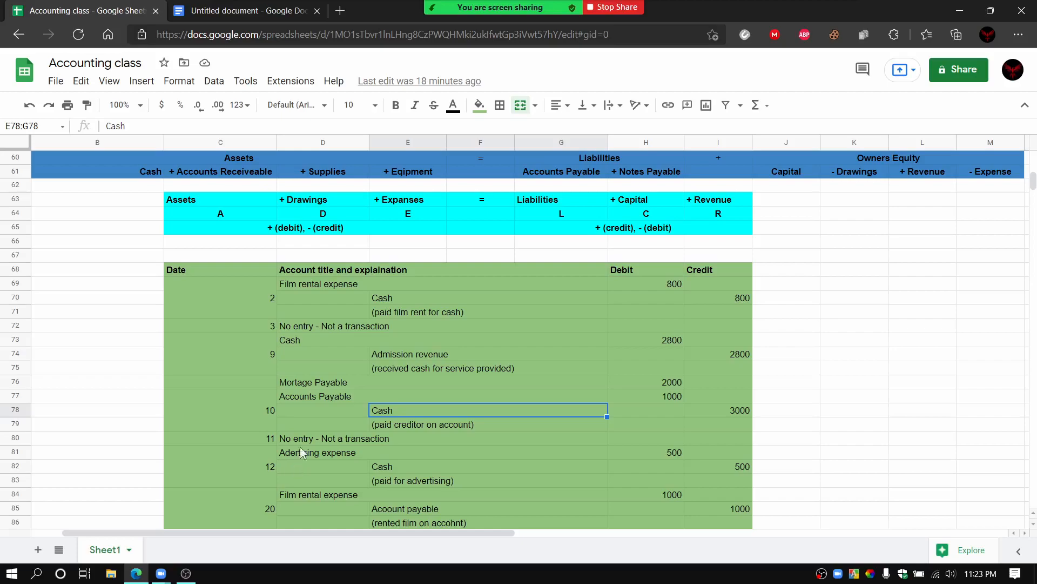
pyautogui.click(354, 384)
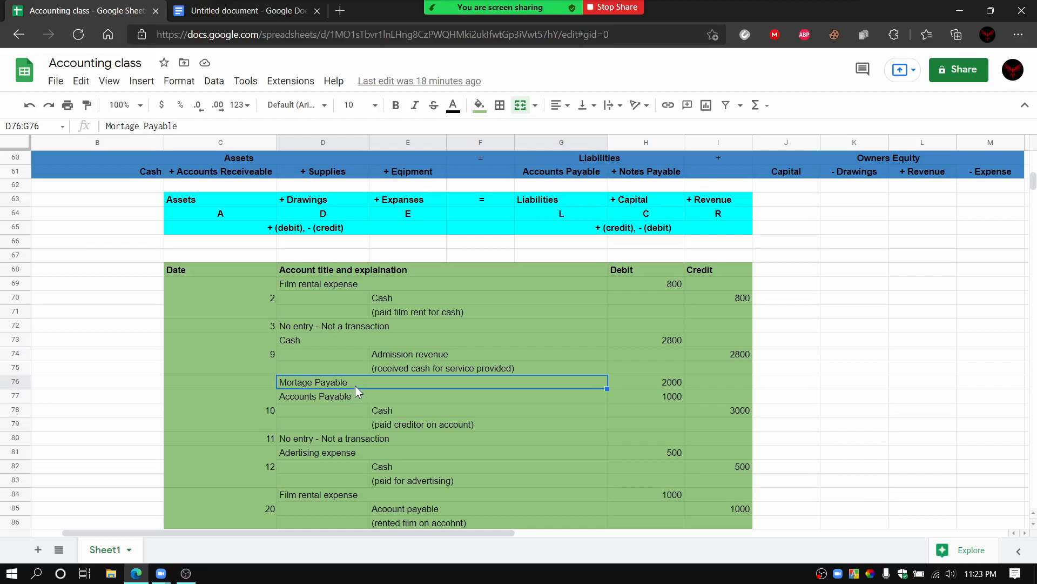
pyautogui.click(356, 394)
pyautogui.click(405, 408)
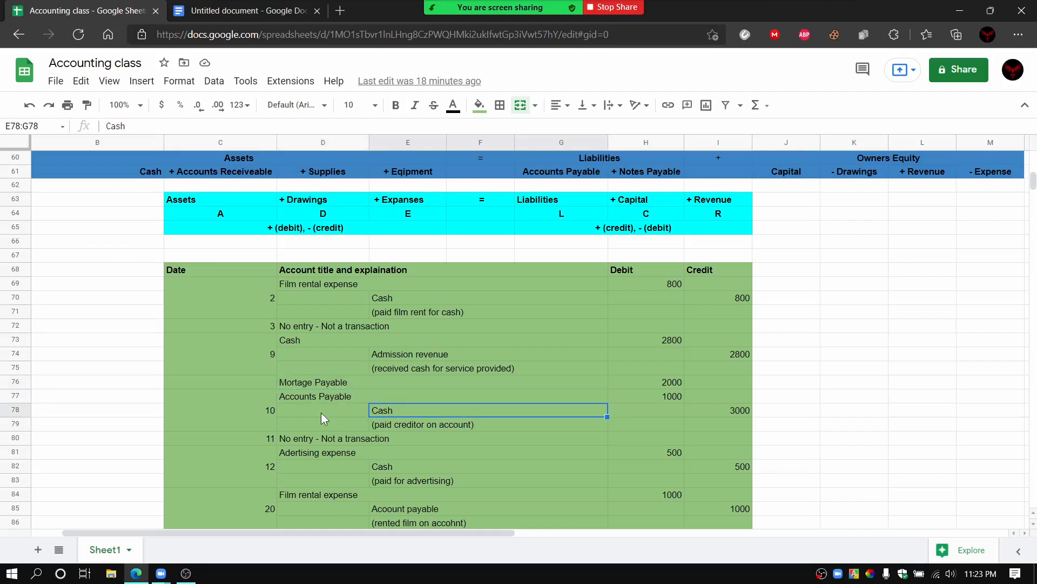
# Step: Point out the date 10 explanation line (paid creditor on account) and relate it to the Mortage Payable line
pyautogui.click(391, 426)
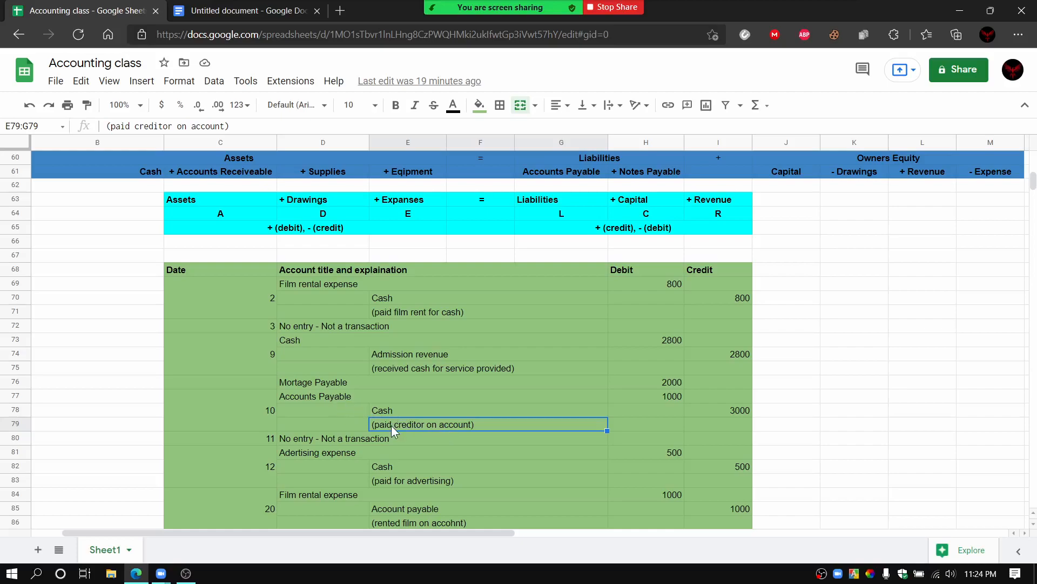
pyautogui.click(324, 379)
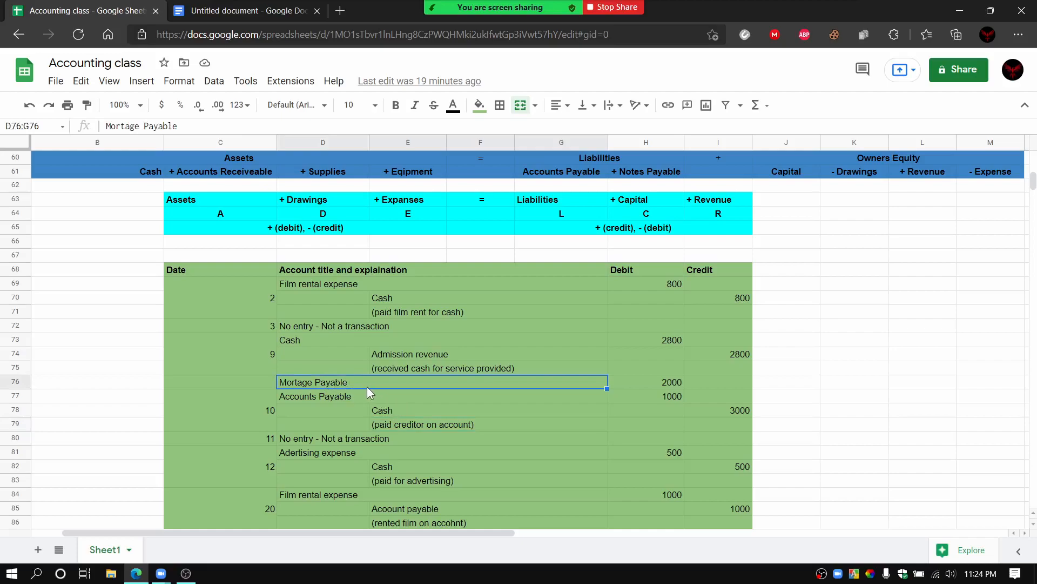
pyautogui.click(474, 424)
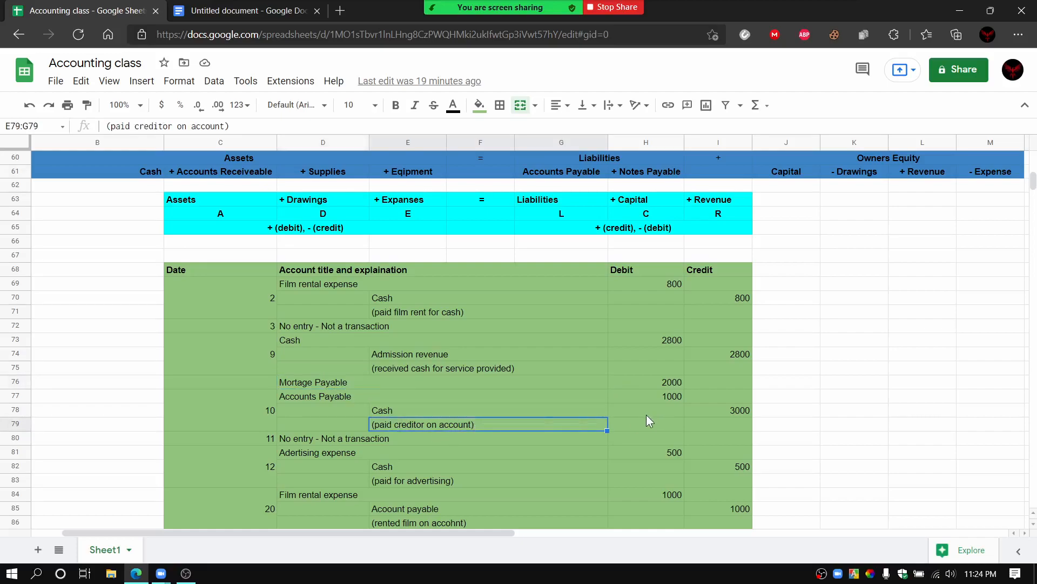
# Step: Point out the date 11 No entry line, and walk through the date 12 advertising expense debit and Cash credit
pyautogui.click(380, 441)
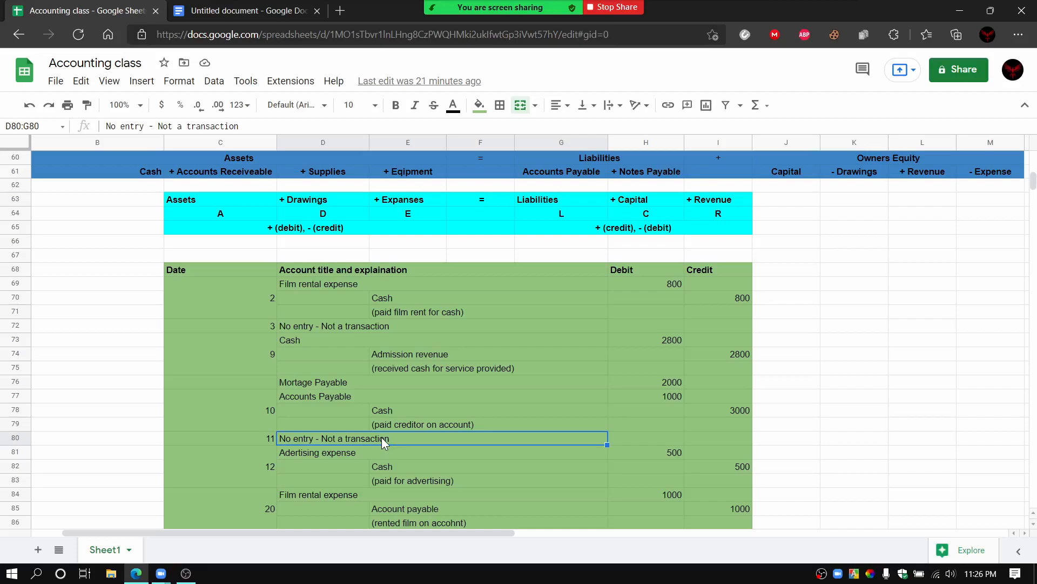
pyautogui.click(385, 451)
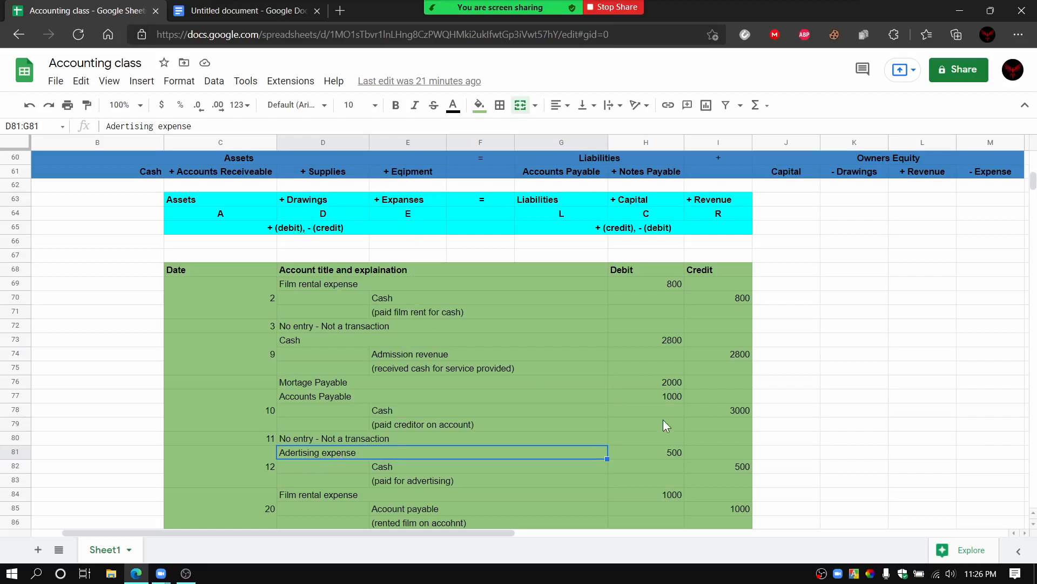
pyautogui.click(669, 454)
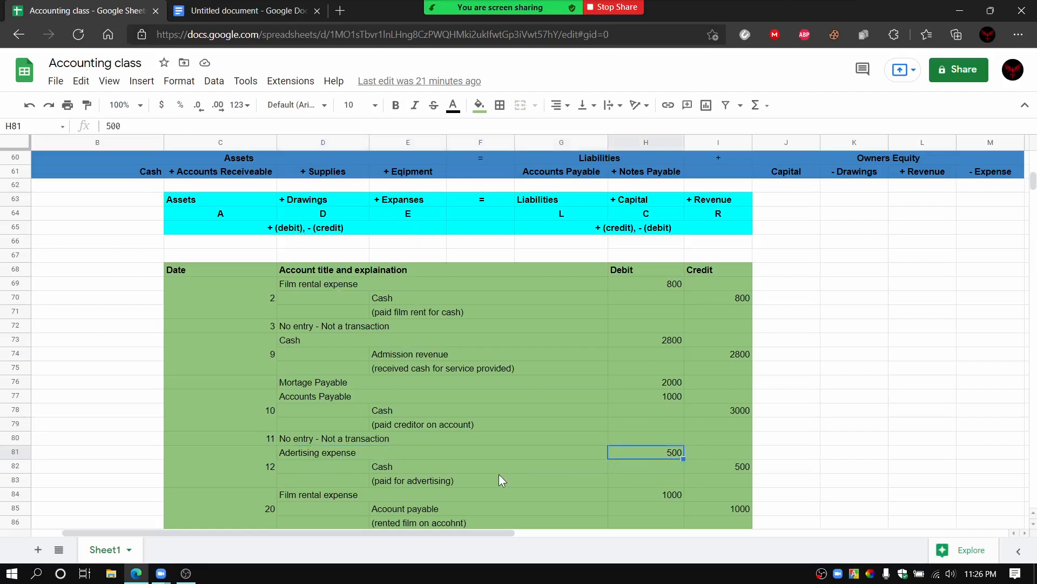
pyautogui.click(412, 467)
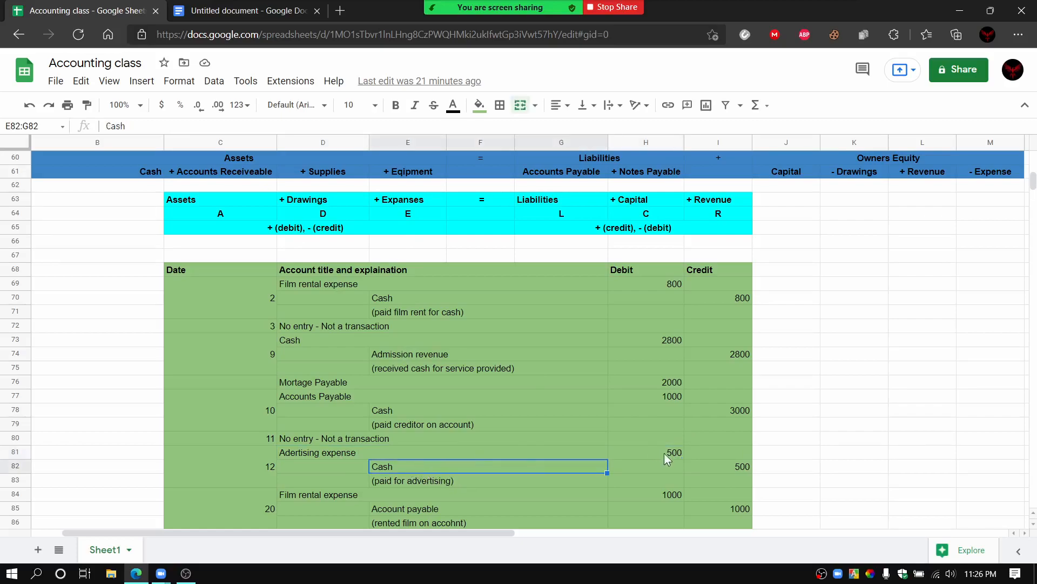
pyautogui.click(714, 465)
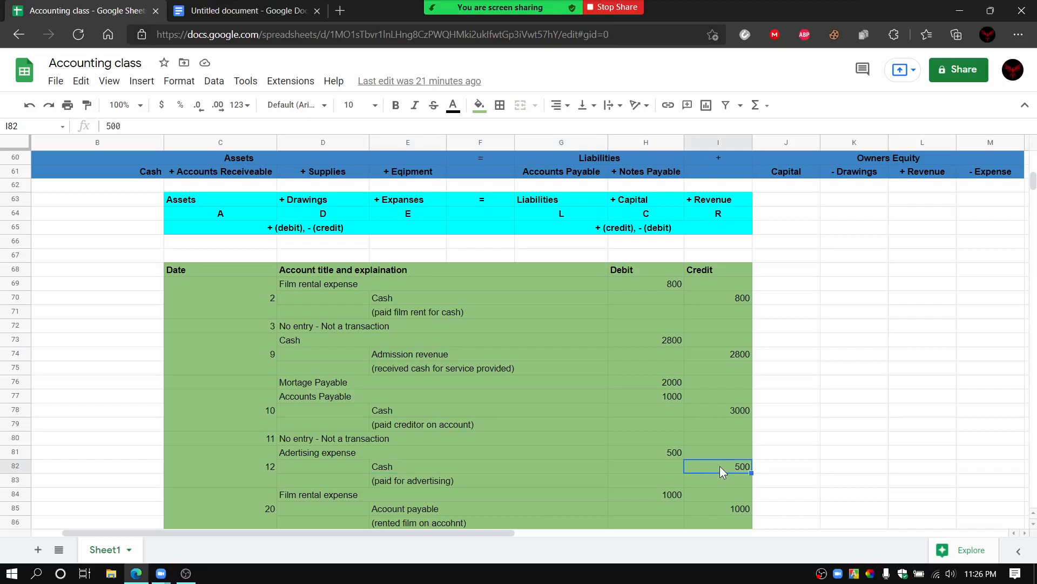
# Step: Move on to the date 20 entry and point out its Film rental expense and Account payable lines
pyautogui.scroll(-1, 537, 488)
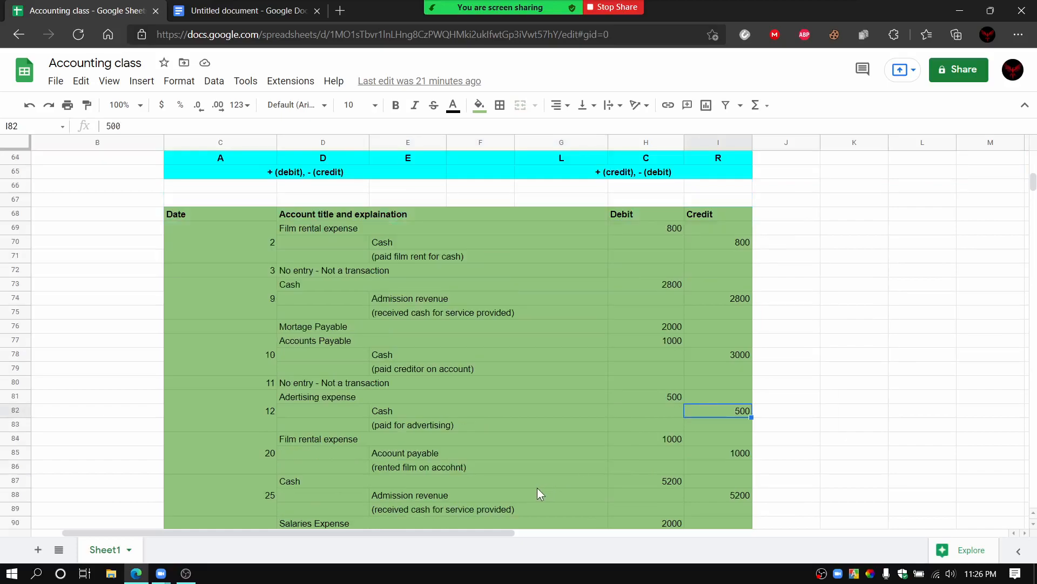
pyautogui.scroll(-2, 538, 490)
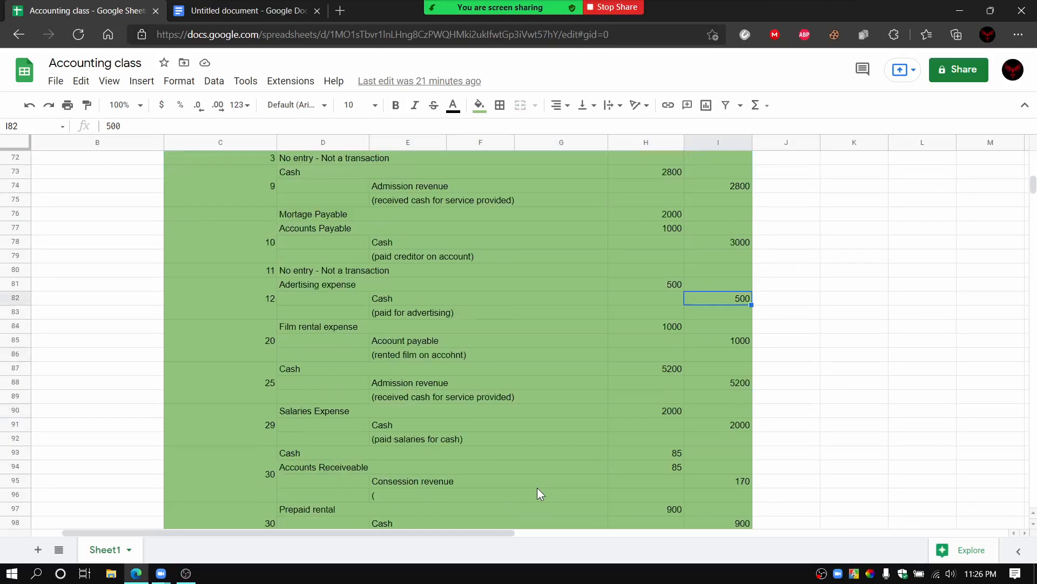
pyautogui.click(250, 341)
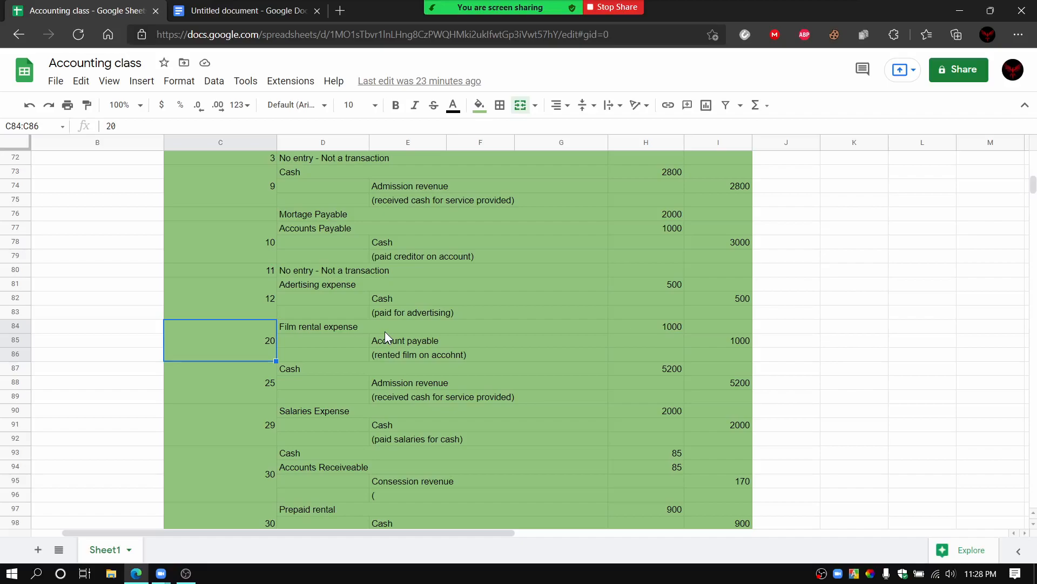
pyautogui.click(338, 330)
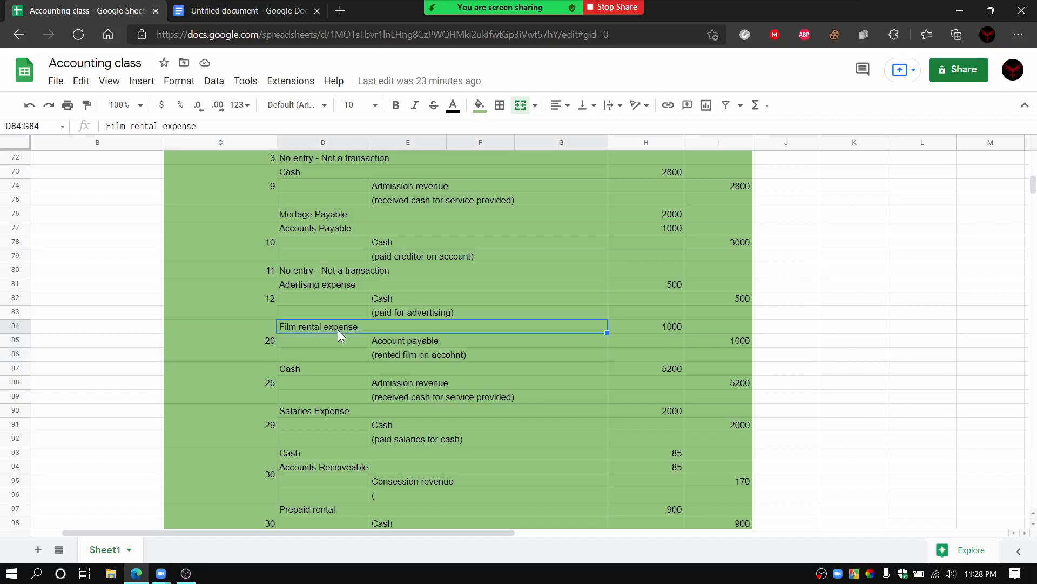
pyautogui.click(366, 345)
pyautogui.click(388, 343)
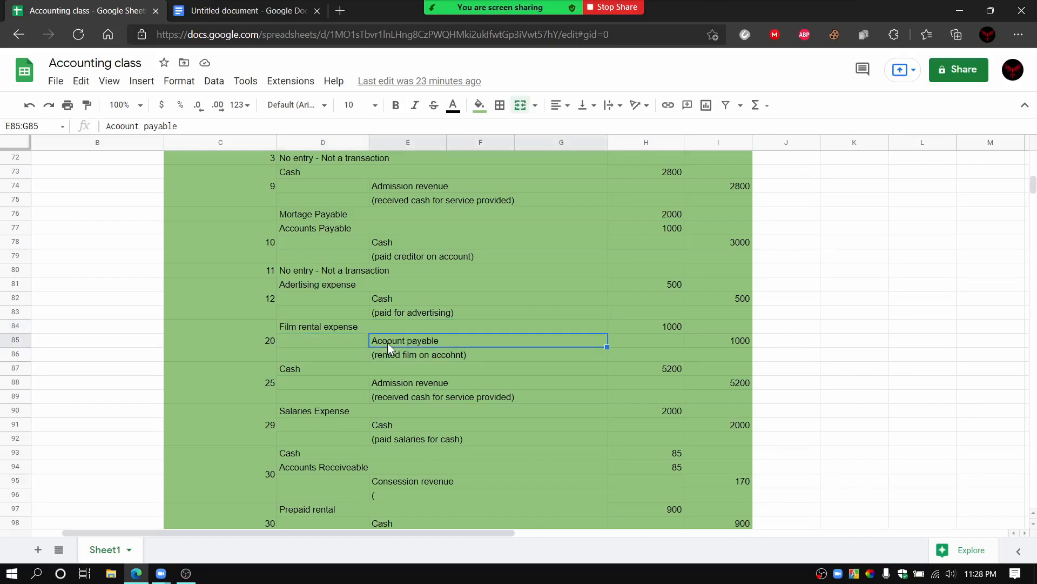
pyautogui.click(370, 327)
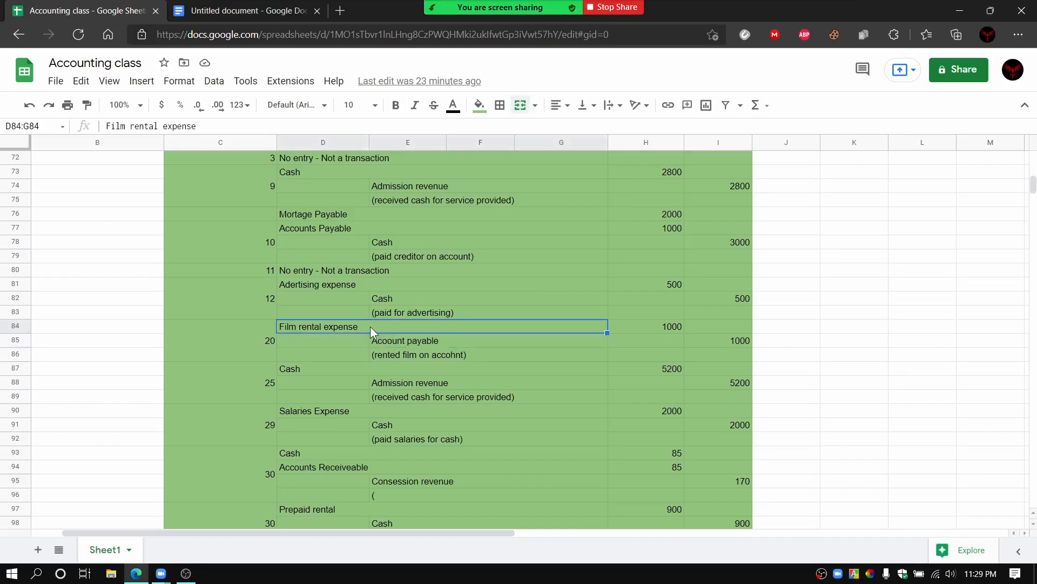
pyautogui.click(389, 339)
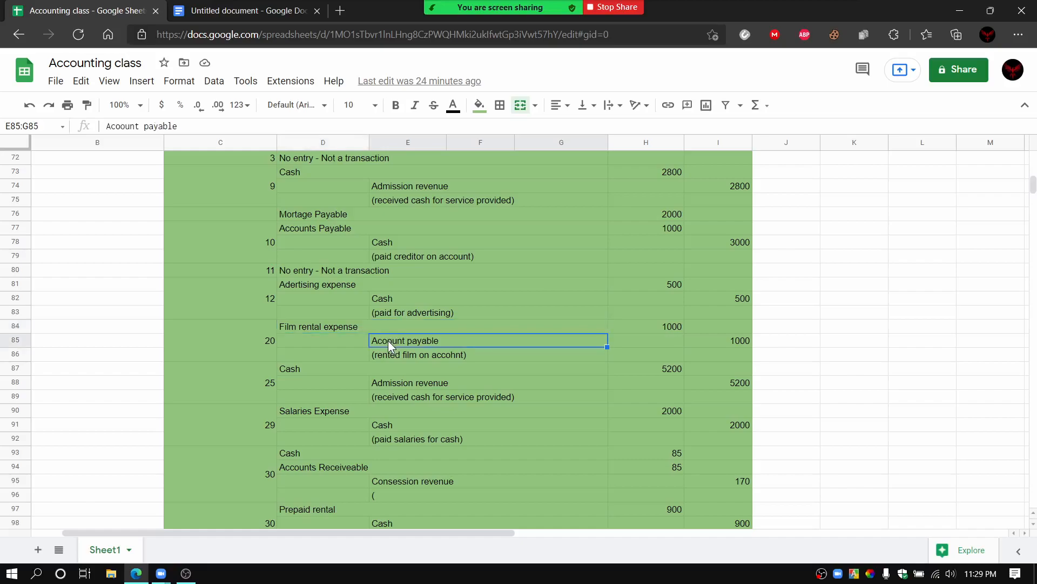
# Step: Point out the date 20 debit amount, the Account payable line and its credit amount
pyautogui.click(648, 328)
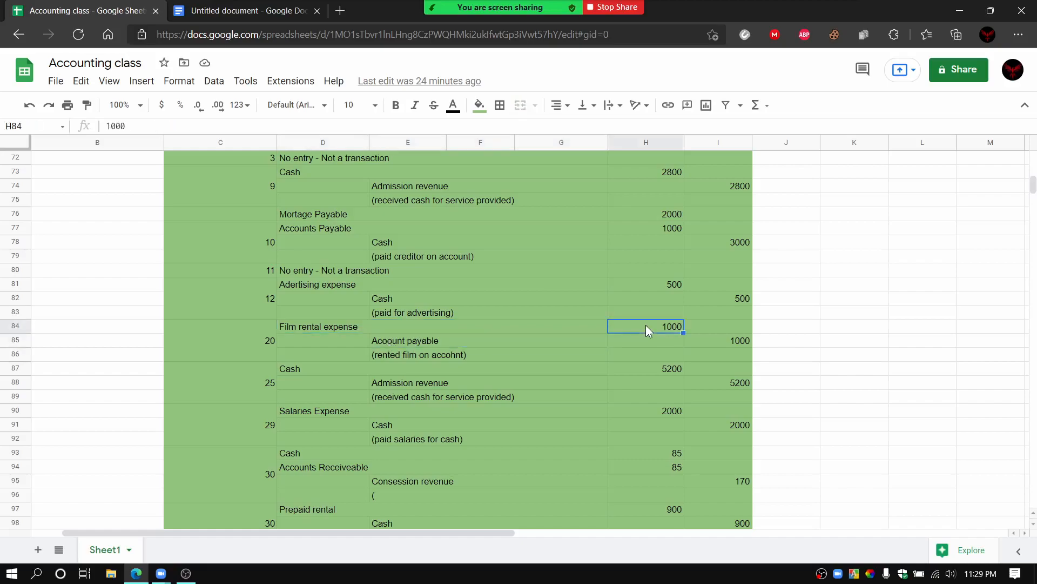
pyautogui.click(455, 341)
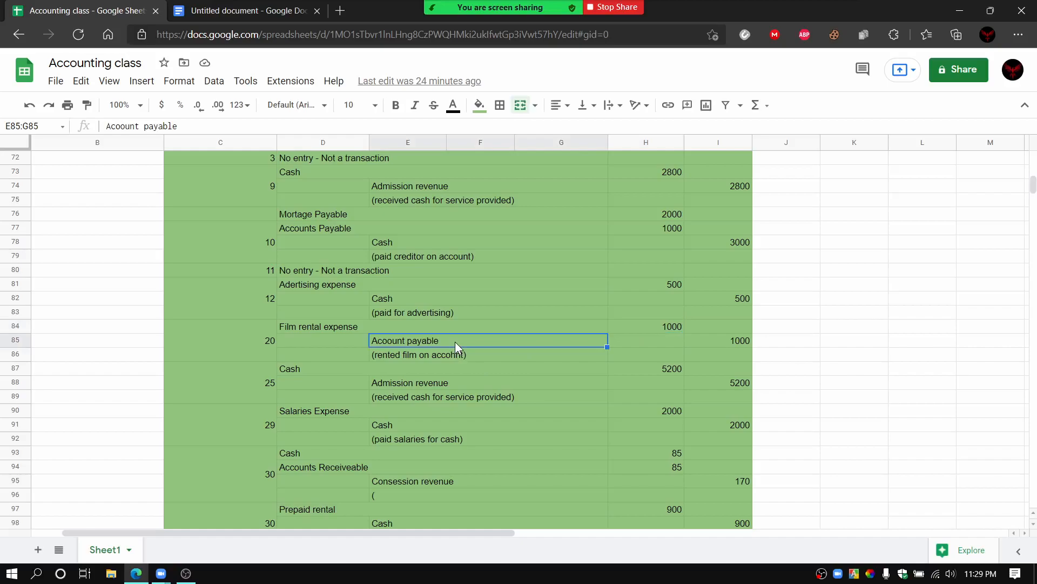
pyautogui.click(716, 342)
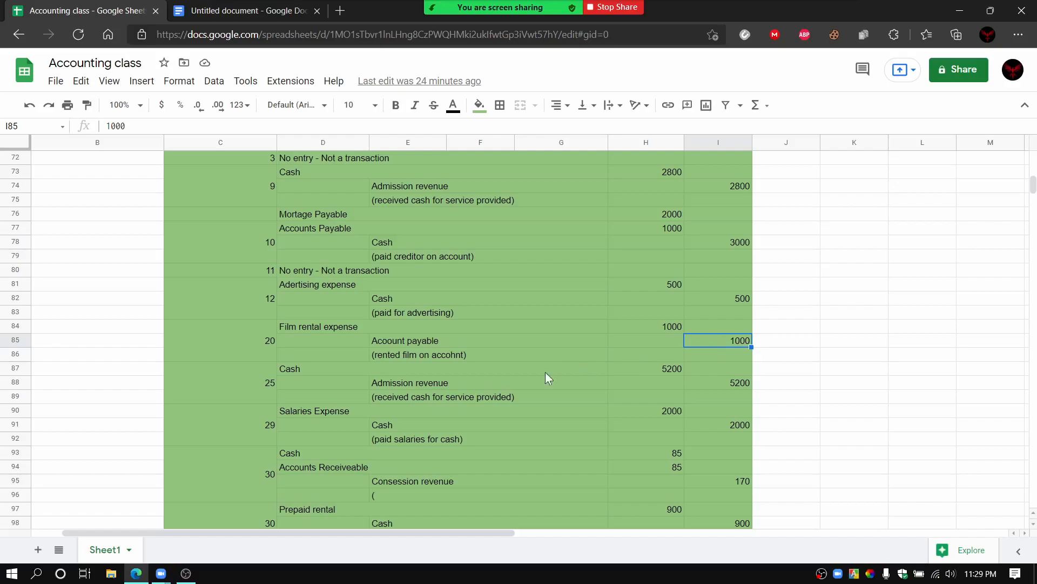
# Step: Recap the date 20 entry by matching Film rental expense to its debit and Account payable to its credit
pyautogui.click(371, 329)
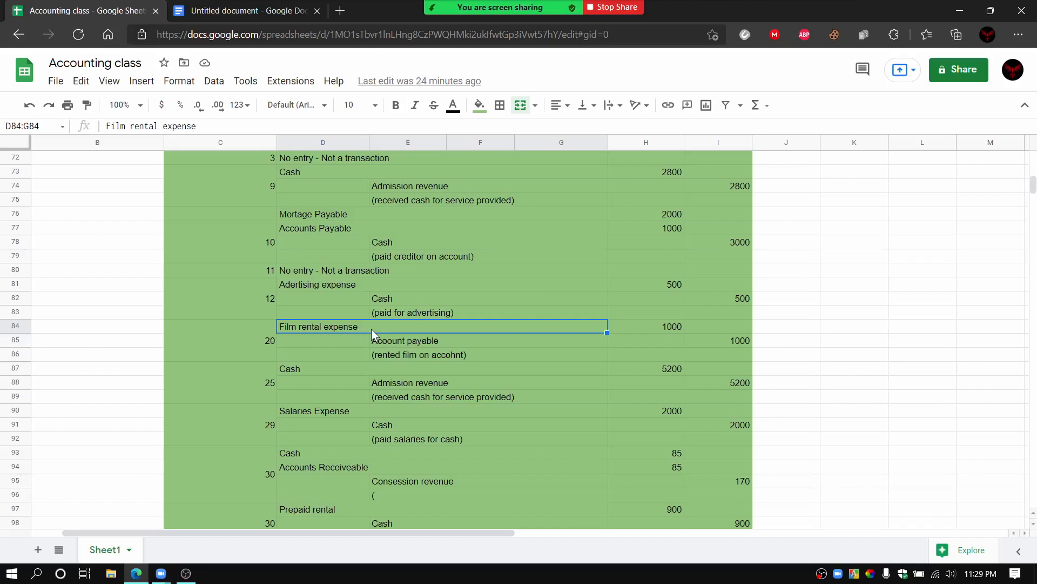
pyautogui.click(652, 330)
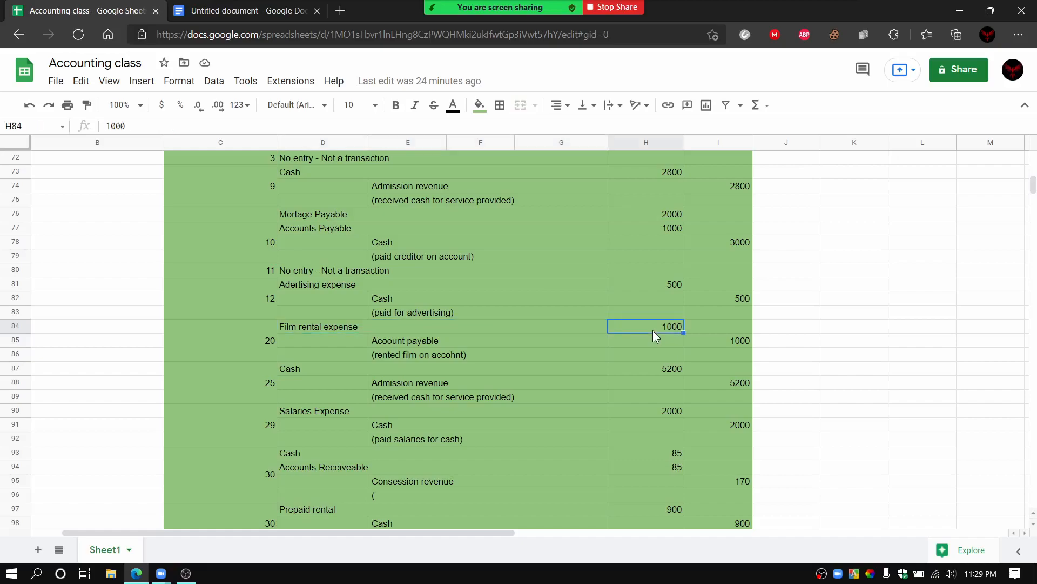
pyautogui.click(431, 339)
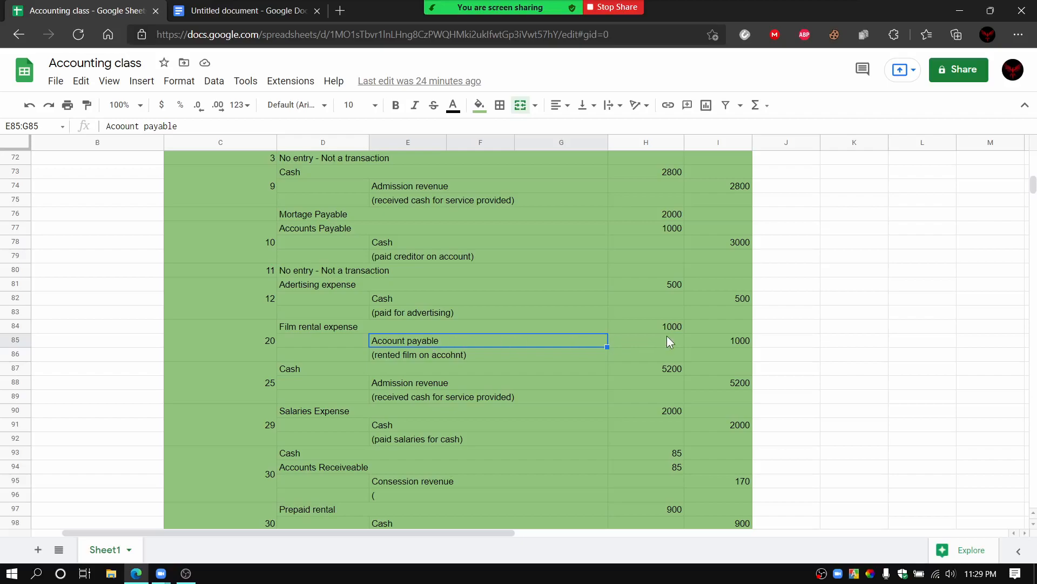
pyautogui.click(707, 339)
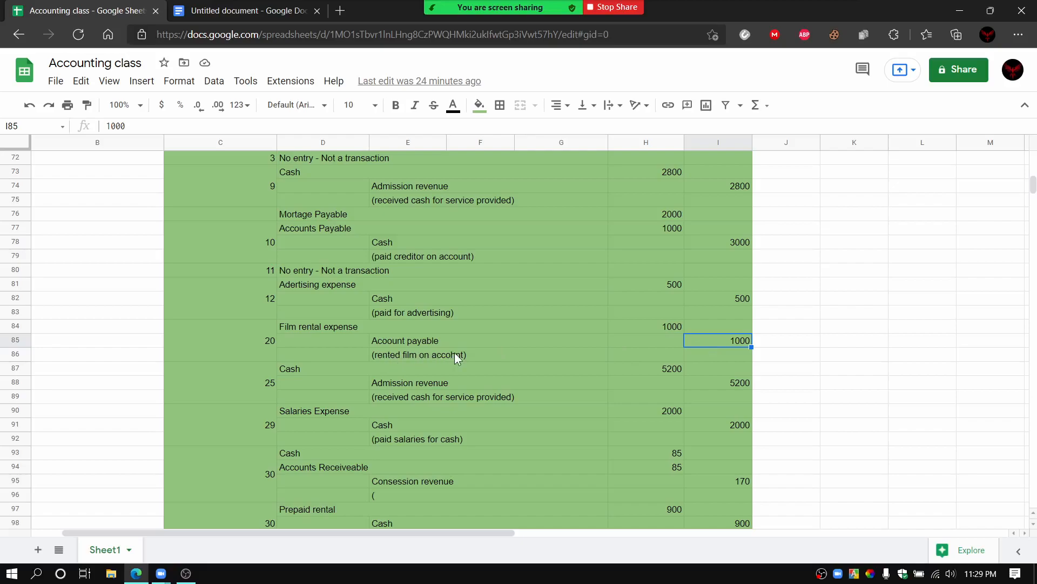
# Step: Point out the date 20 explanation line, and walk through the date 25 Cash line and Admission revenue credit
pyautogui.click(493, 354)
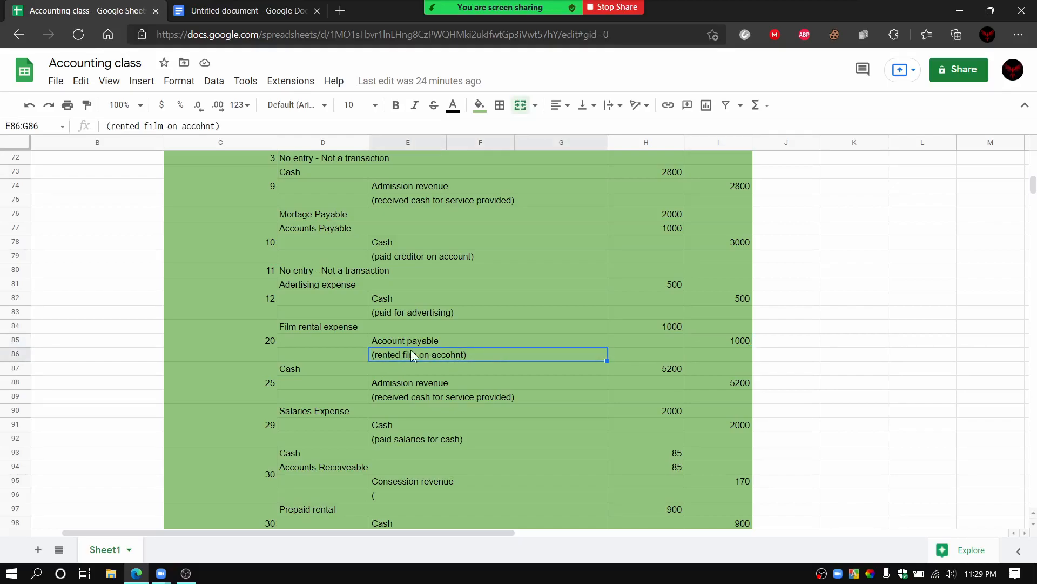
pyautogui.click(374, 370)
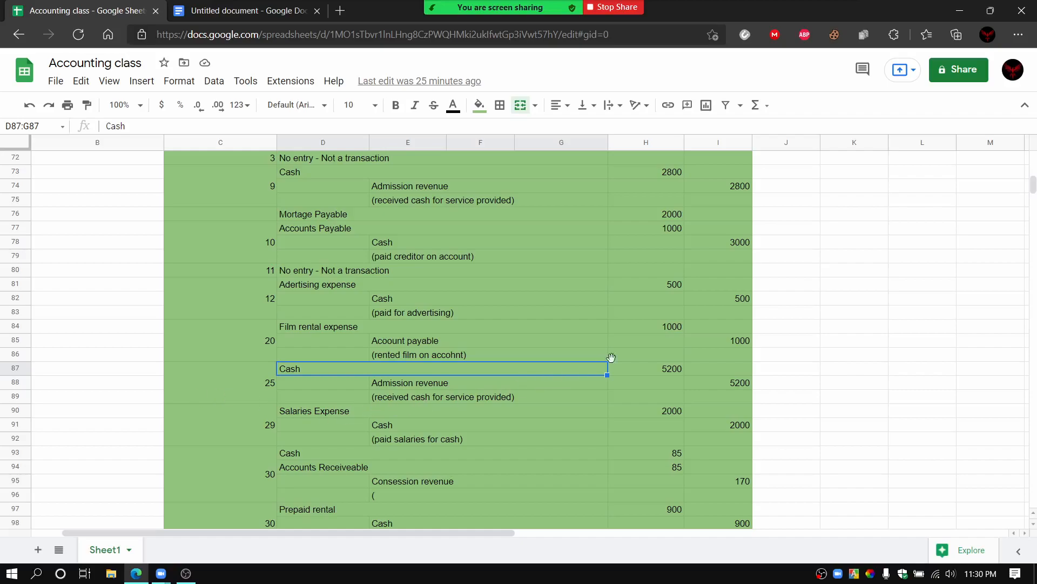
pyautogui.click(458, 386)
pyautogui.click(740, 384)
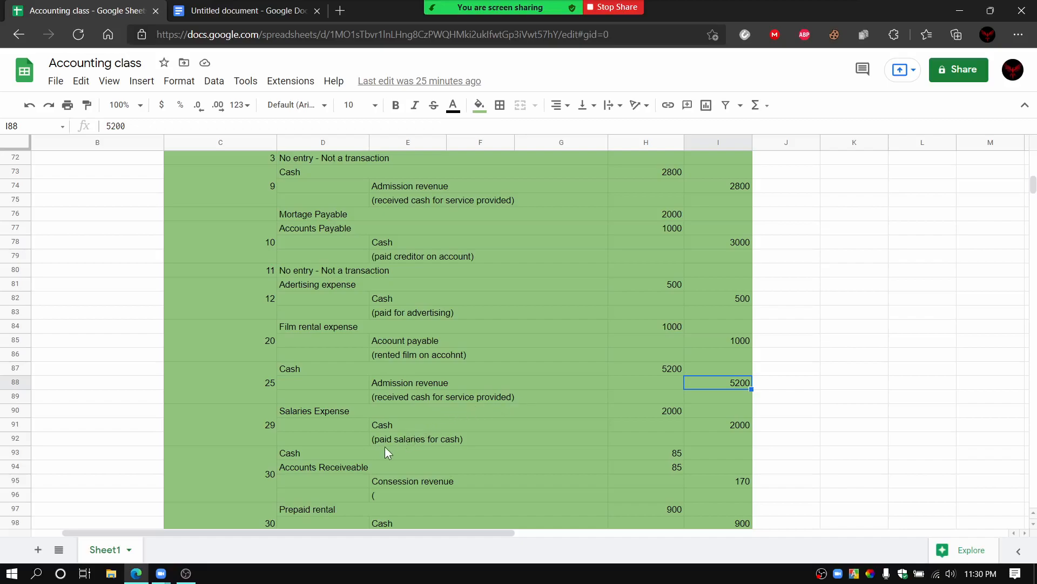
# Step: Point out the date 29 Salaries Expense line, and introduce the first date 30 entry's Consession revenue line and credit amount
pyautogui.click(328, 412)
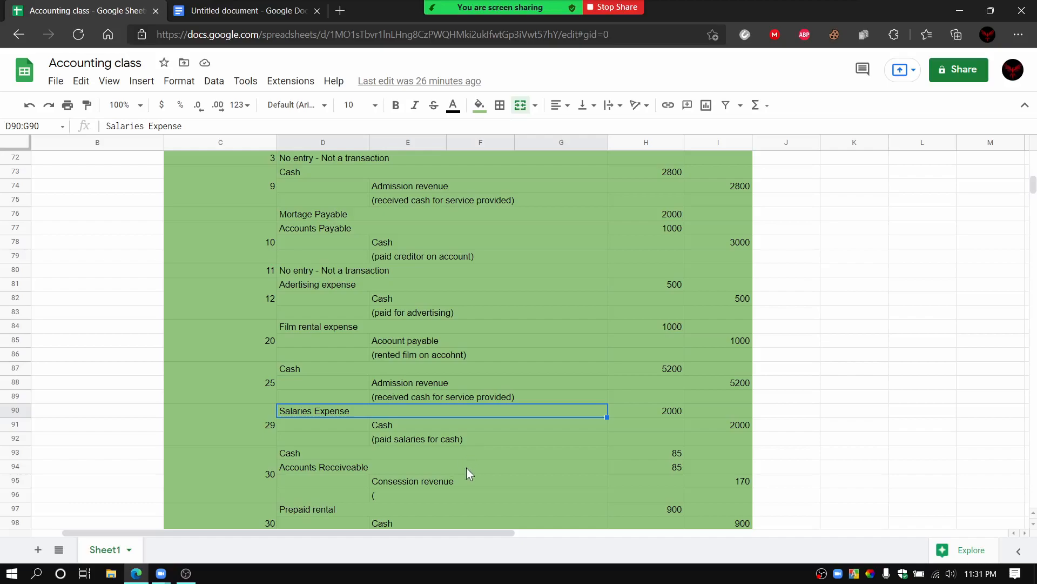
pyautogui.click(467, 486)
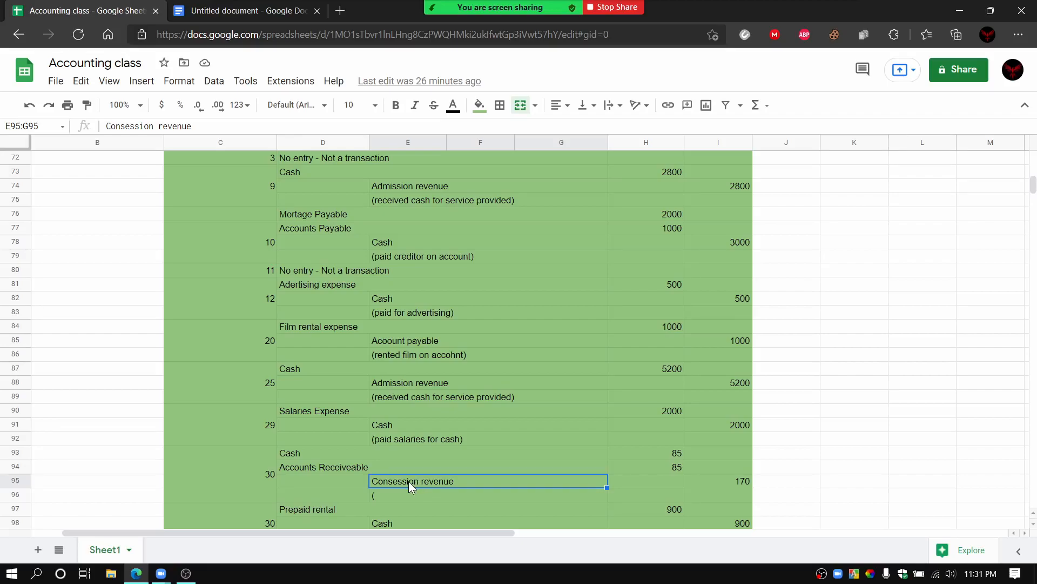
pyautogui.click(742, 483)
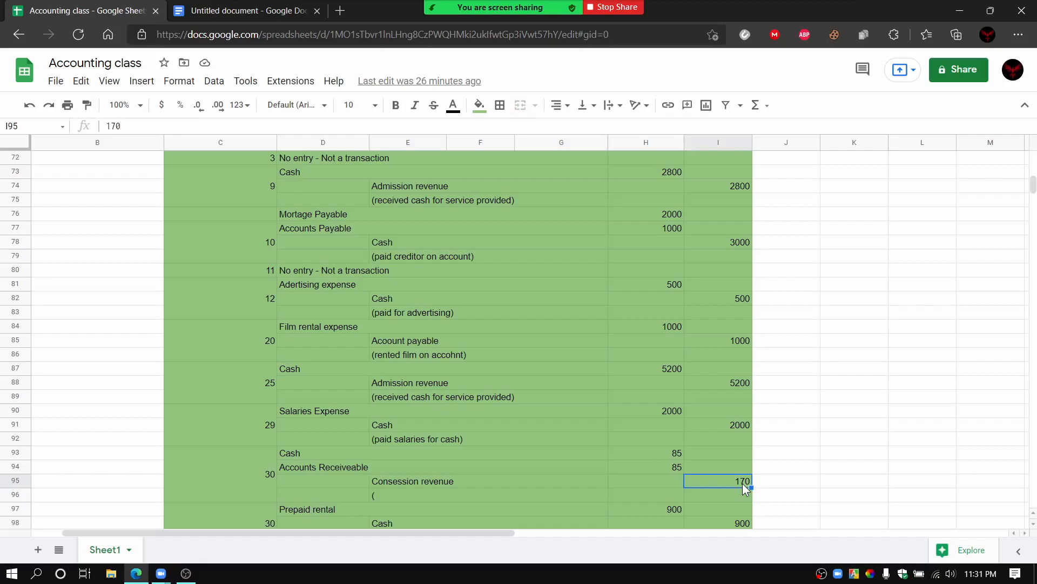
# Step: Walk through the first date 30 entry's Cash and Accounts Receiveable lines, matching each to its debit amount
pyautogui.click(378, 456)
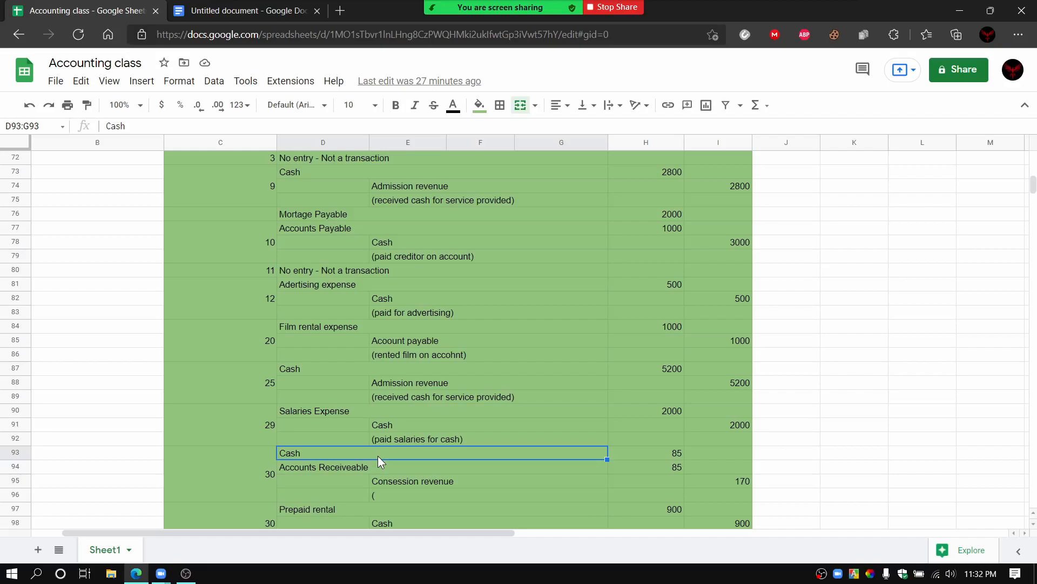
pyautogui.click(632, 454)
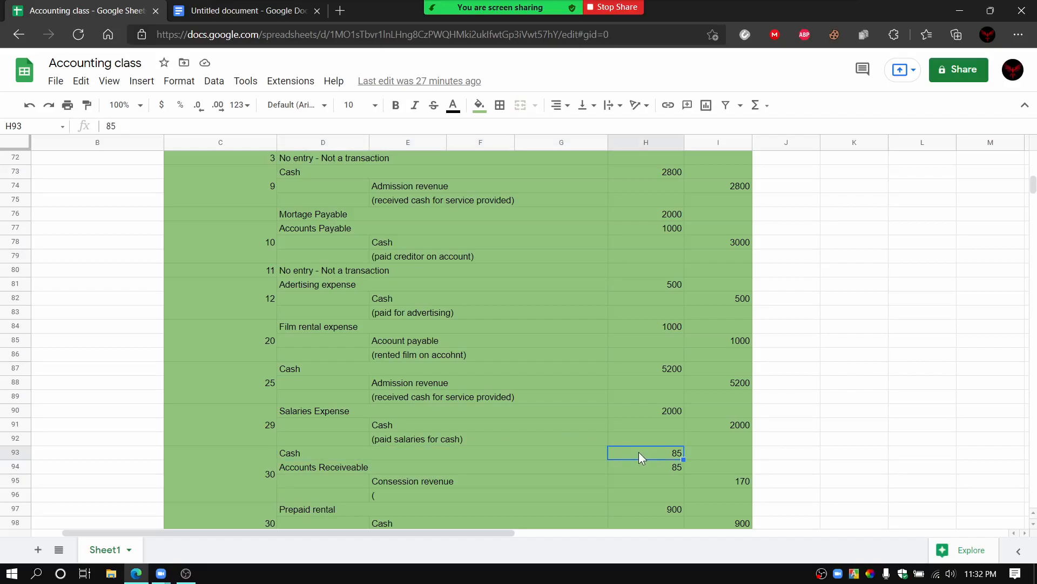
pyautogui.click(388, 468)
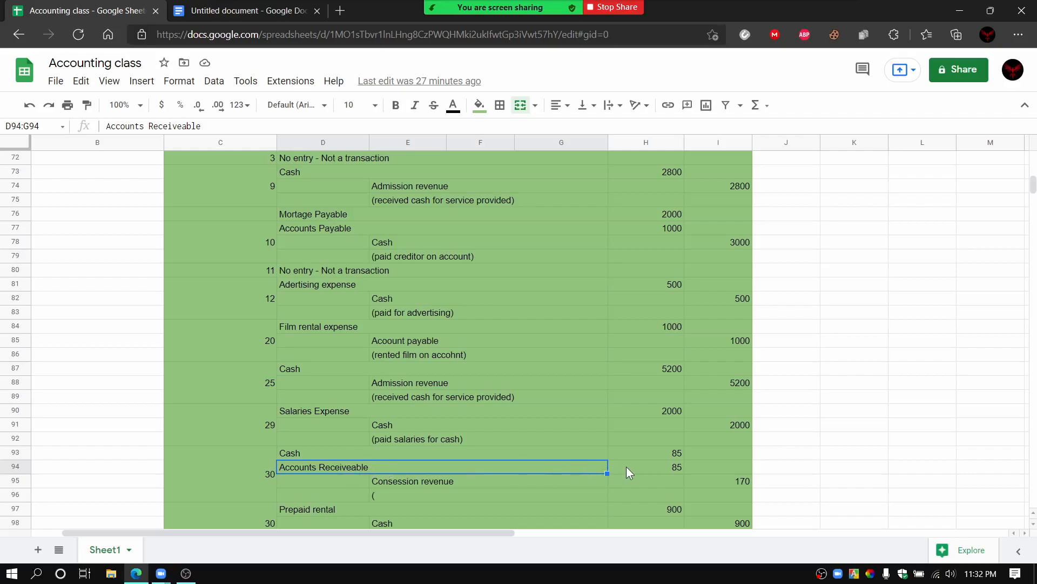
pyautogui.click(644, 467)
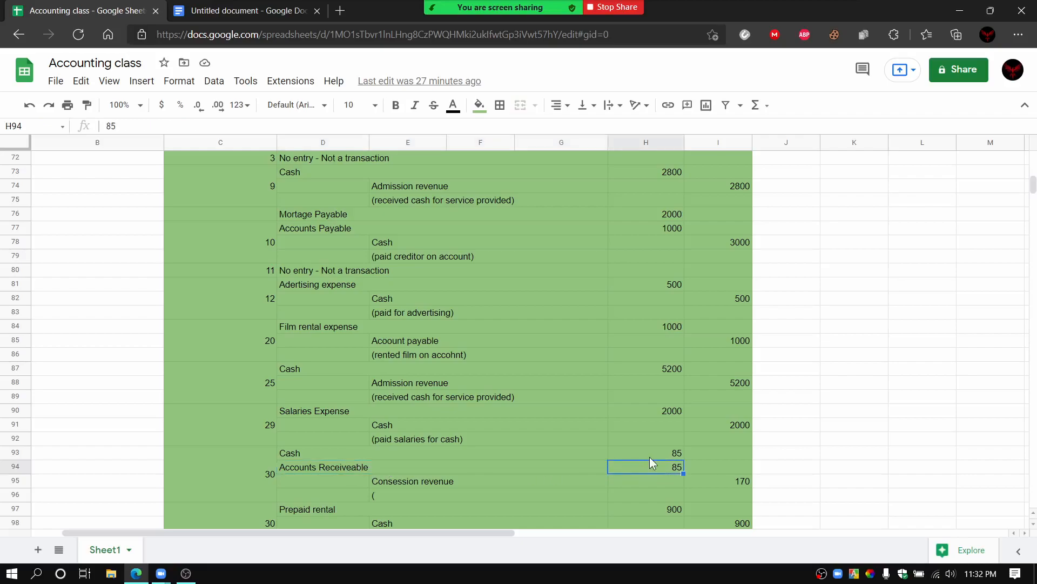
pyautogui.click(649, 455)
pyautogui.click(651, 466)
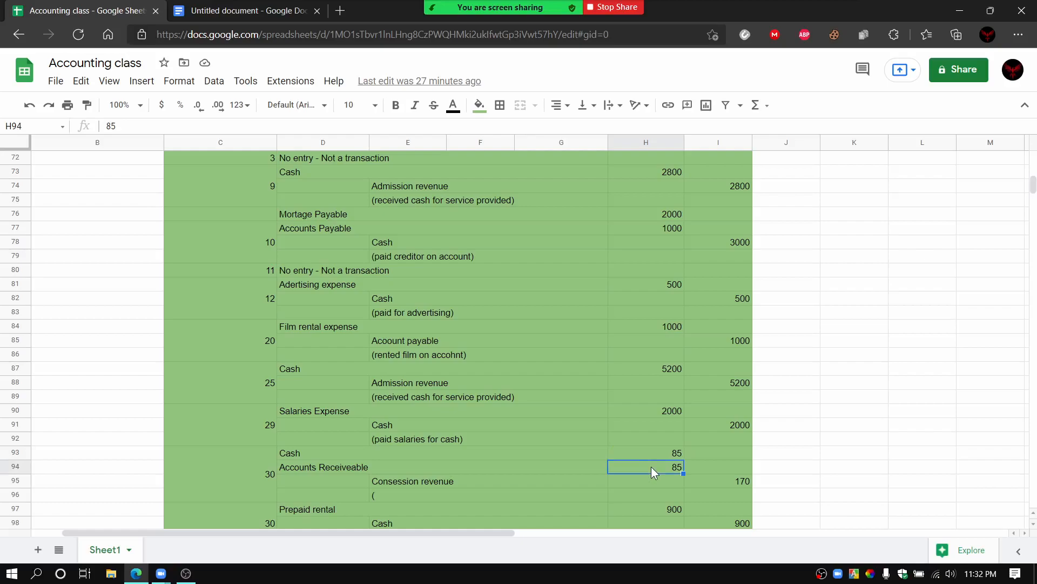
# Step: Compare the Consession revenue credit with the two date 30 debit amounts, and point out the entry's explanation line
pyautogui.click(438, 488)
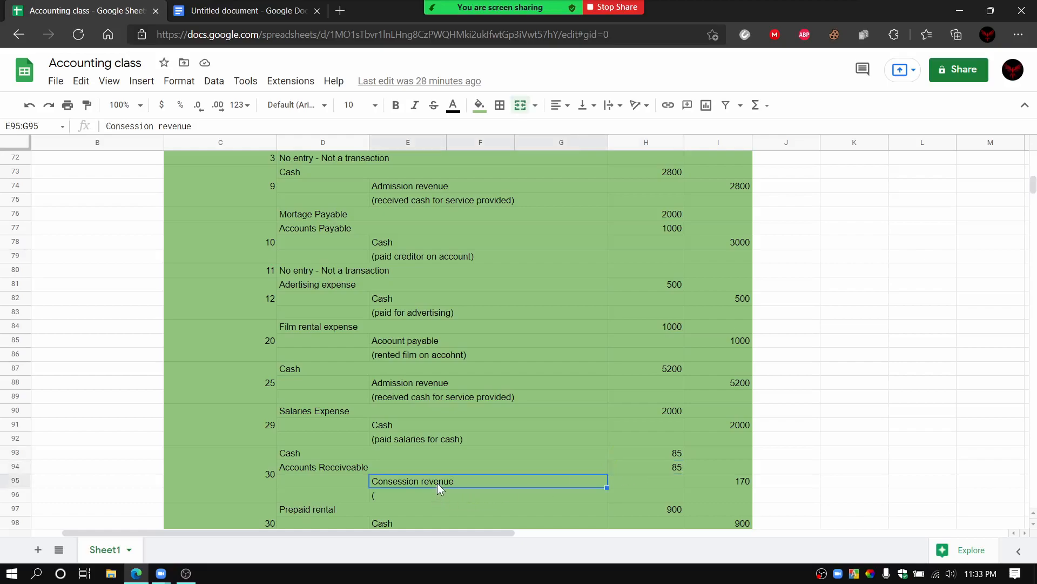
pyautogui.click(747, 482)
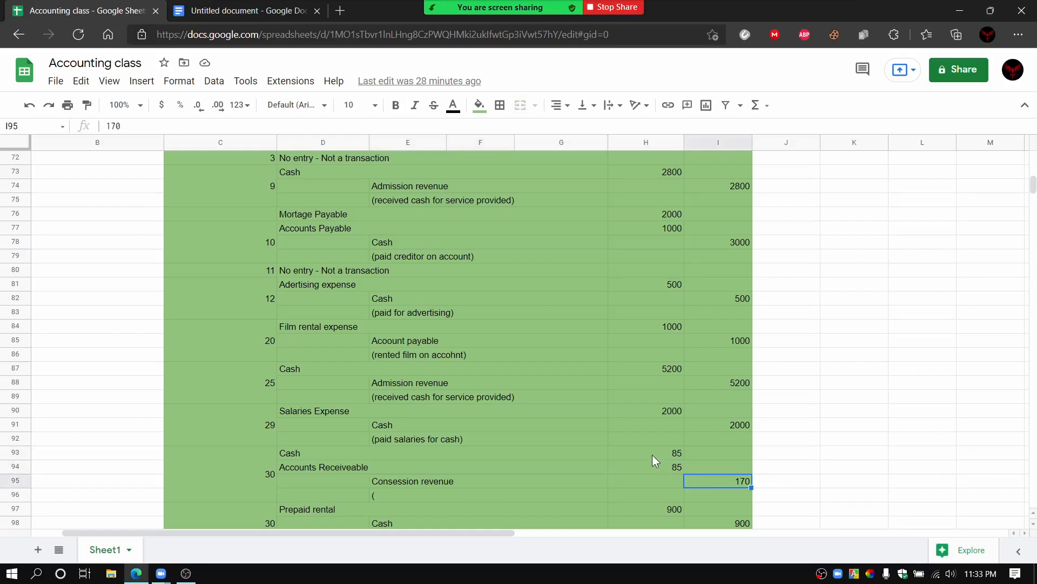
pyautogui.click(653, 455)
pyautogui.click(652, 463)
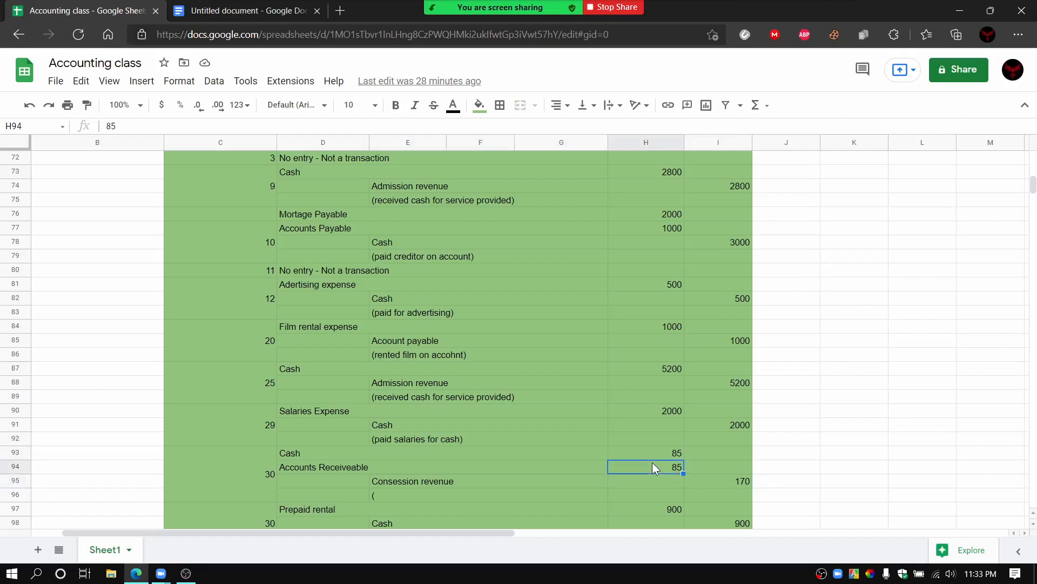
pyautogui.click(407, 495)
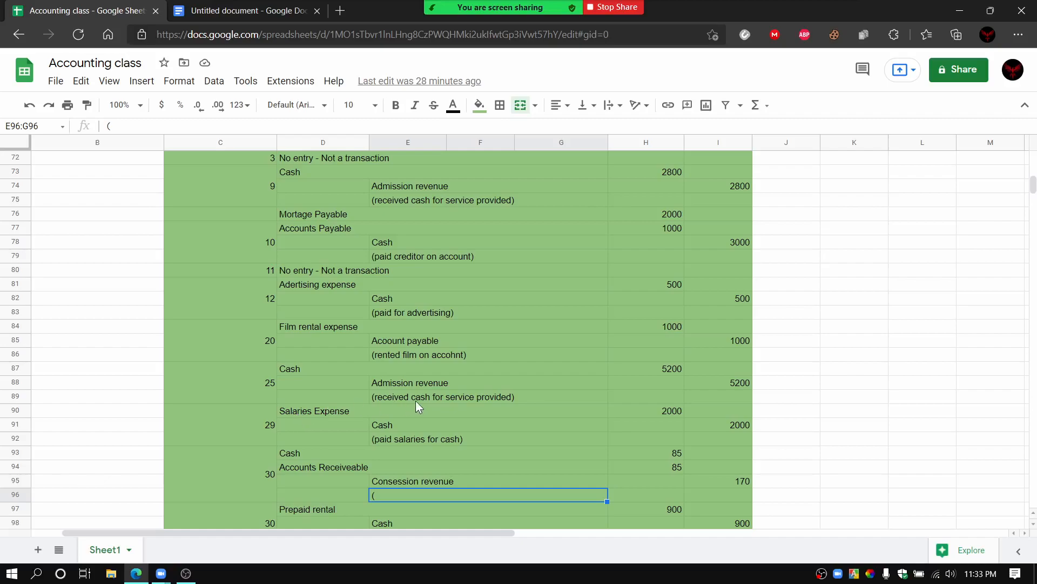
# Step: Walk through the last date 30 entry, matching Prepaid rental to its debit and Cash to its credit
pyautogui.scroll(-2, 417, 402)
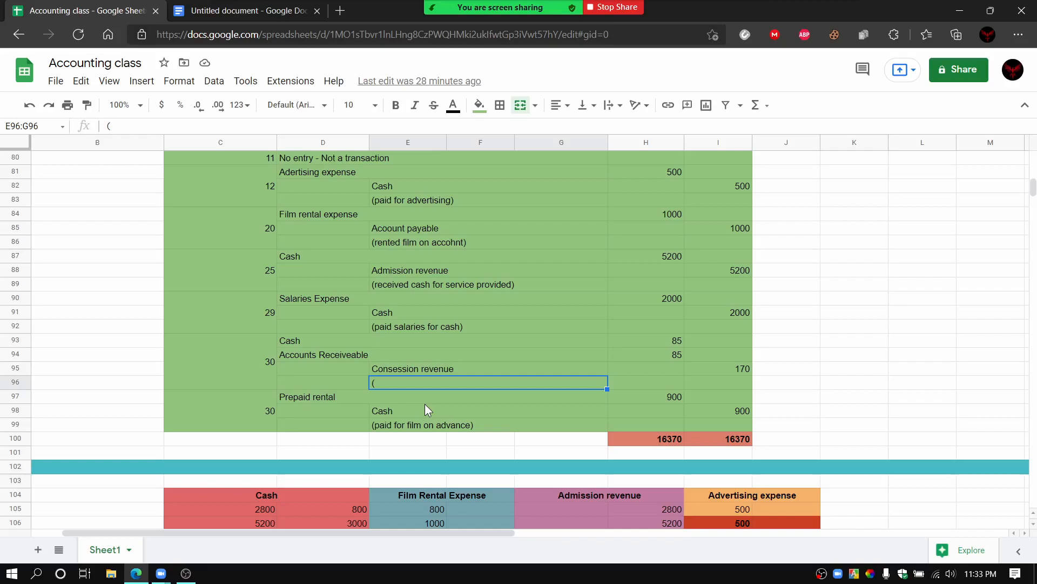
pyautogui.click(341, 395)
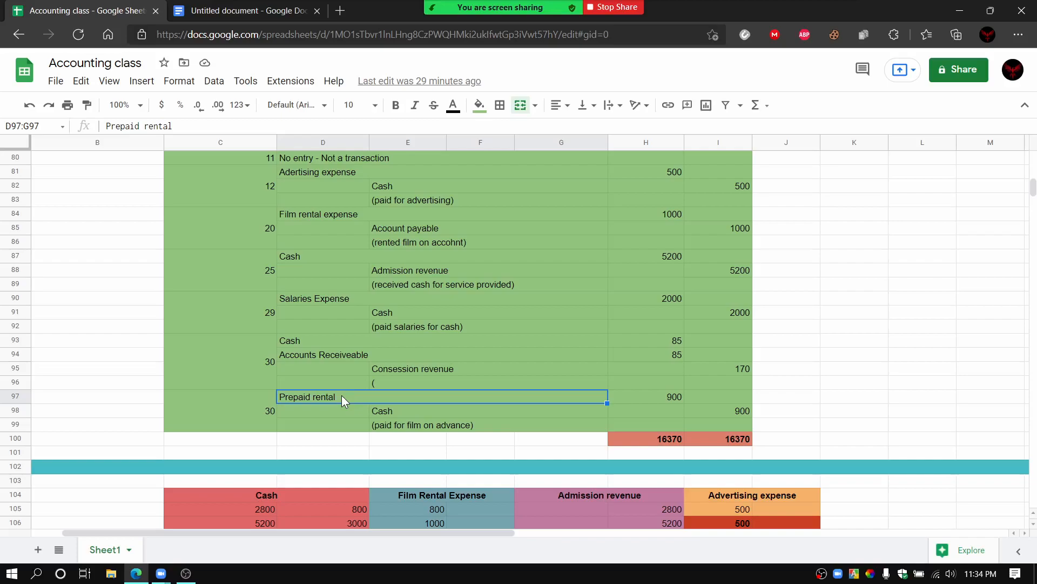
pyautogui.click(680, 396)
pyautogui.click(432, 413)
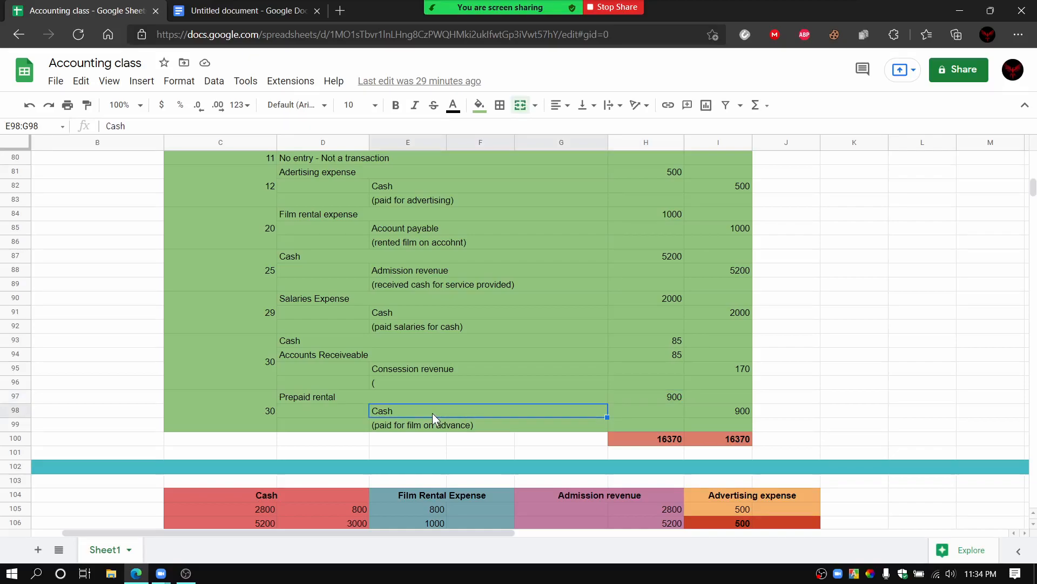
pyautogui.click(706, 414)
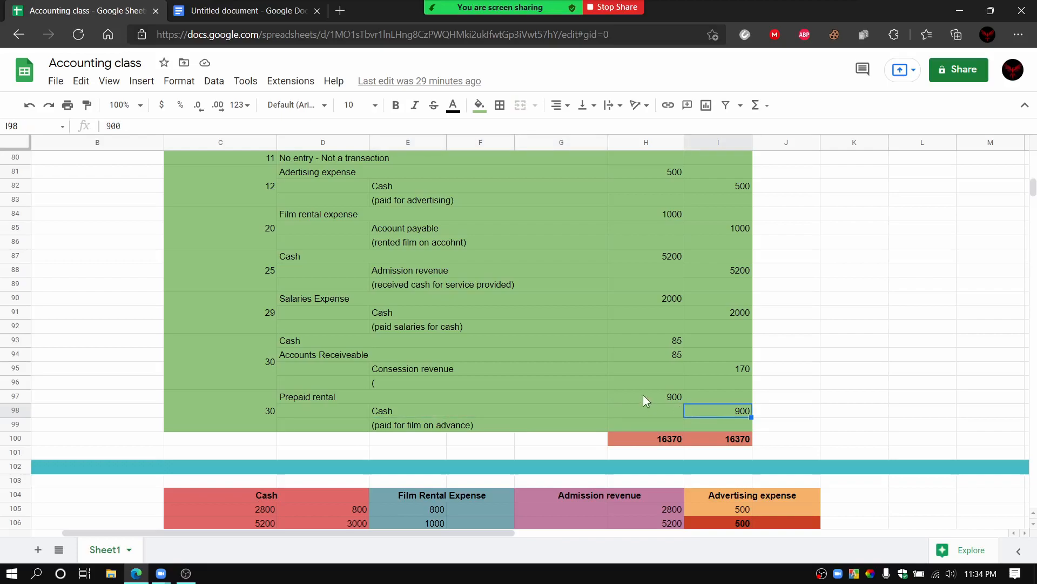
# Step: Hide the spreadsheet's menus to enlarge the grid, and review the journal from its column headings to the totals row
pyautogui.scroll(2, 877, 458)
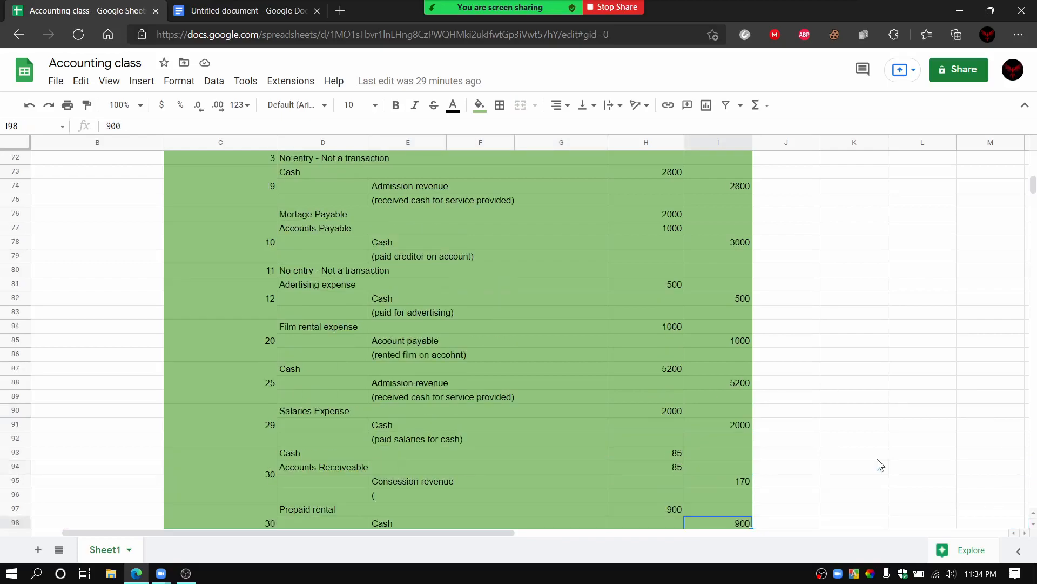
pyautogui.scroll(2, 881, 465)
pyautogui.scroll(-5, 659, 302)
pyautogui.click(1025, 105)
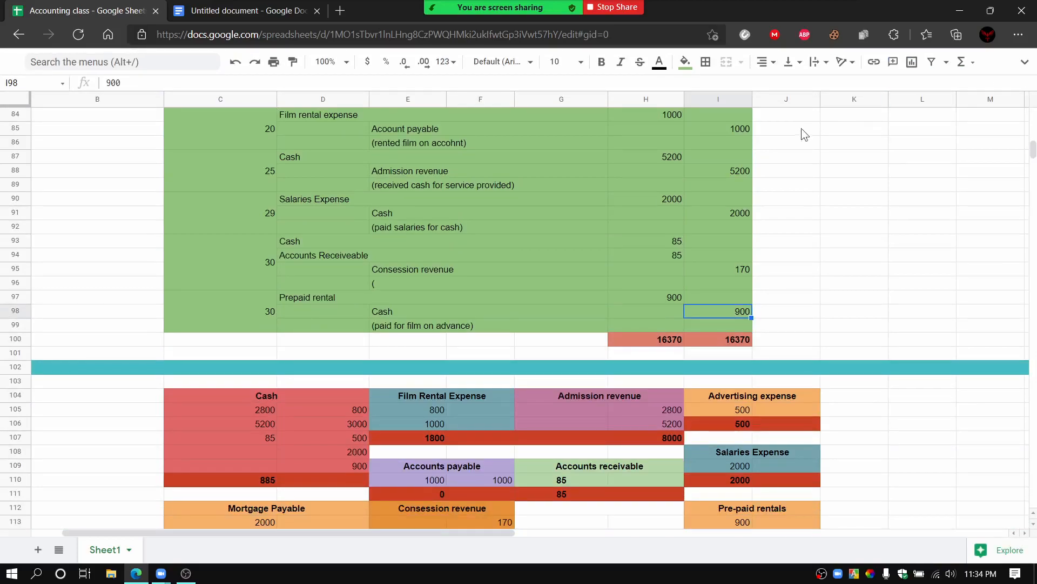
pyautogui.scroll(3, 682, 215)
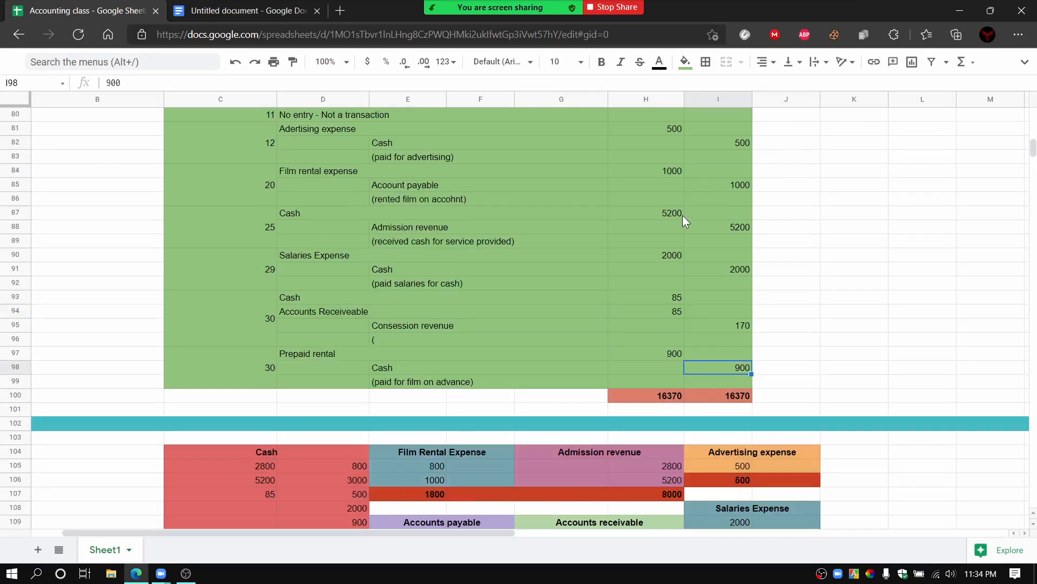
pyautogui.scroll(1, 683, 222)
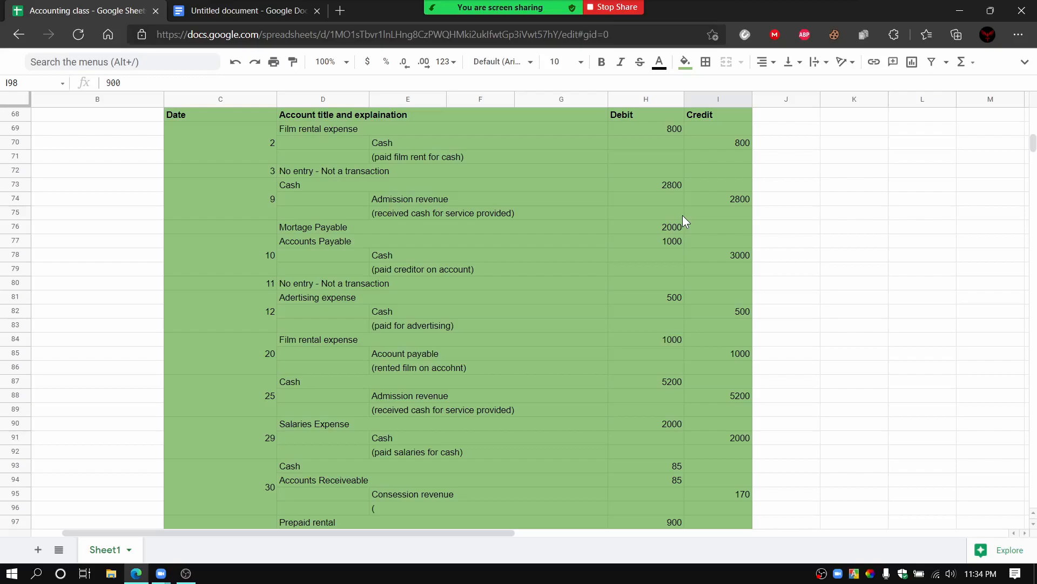
pyautogui.scroll(-1, 682, 214)
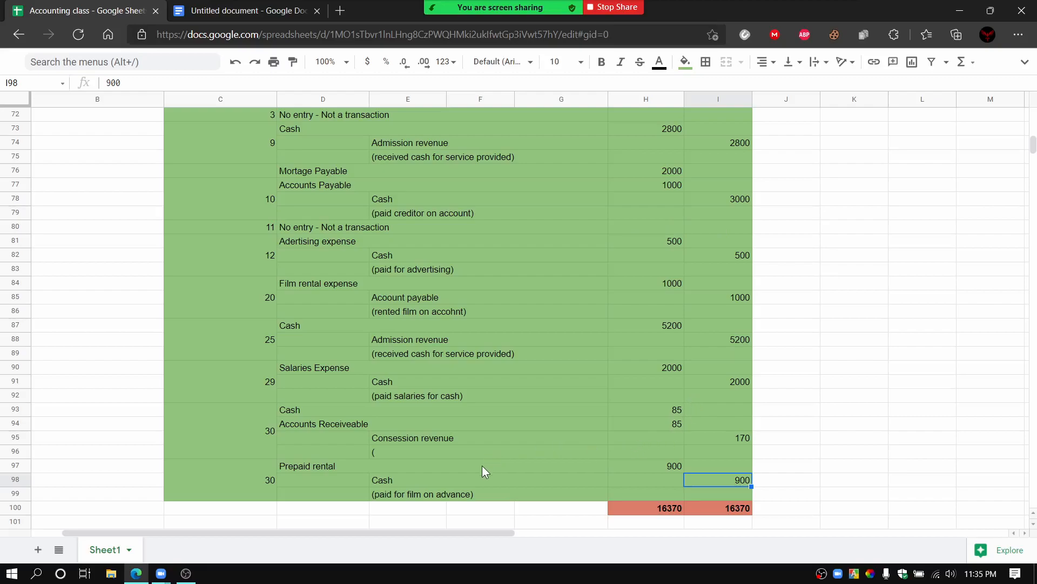
# Step: Recap the last date 30 entry by pointing out the Prepaid rental line and debit, and the Cash line and credit
pyautogui.click(468, 469)
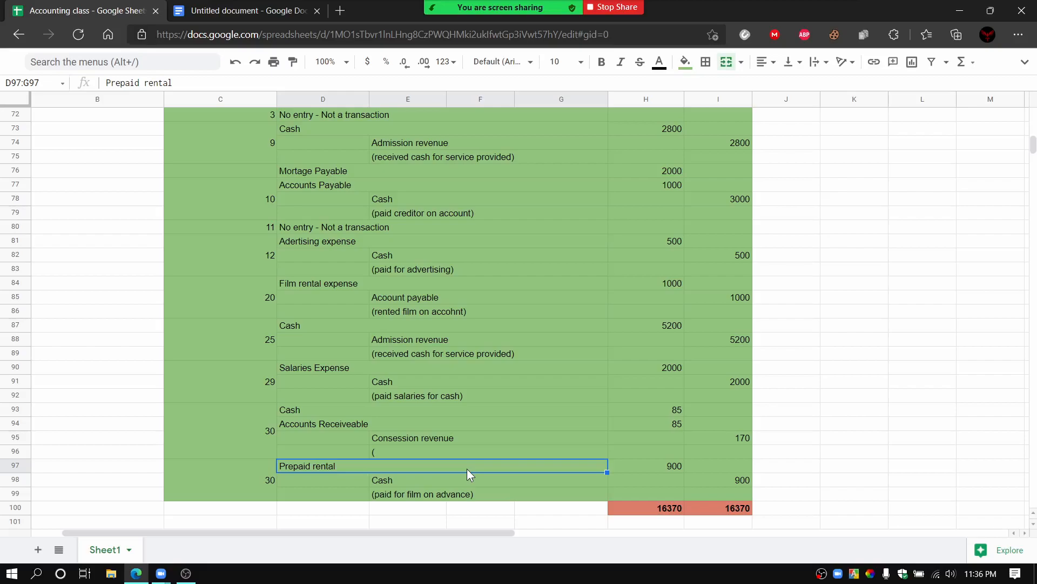
pyautogui.click(652, 468)
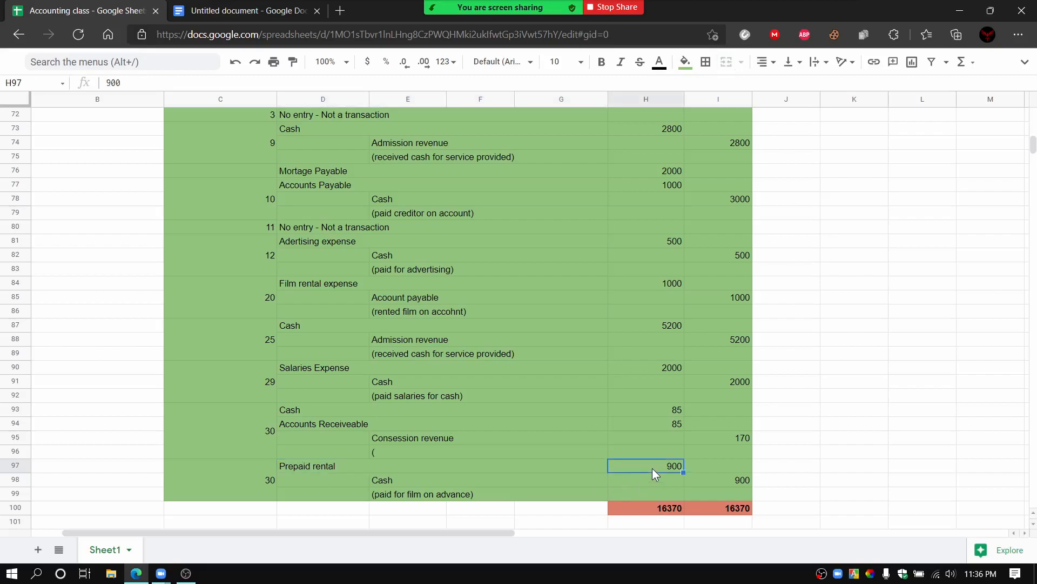
pyautogui.click(433, 481)
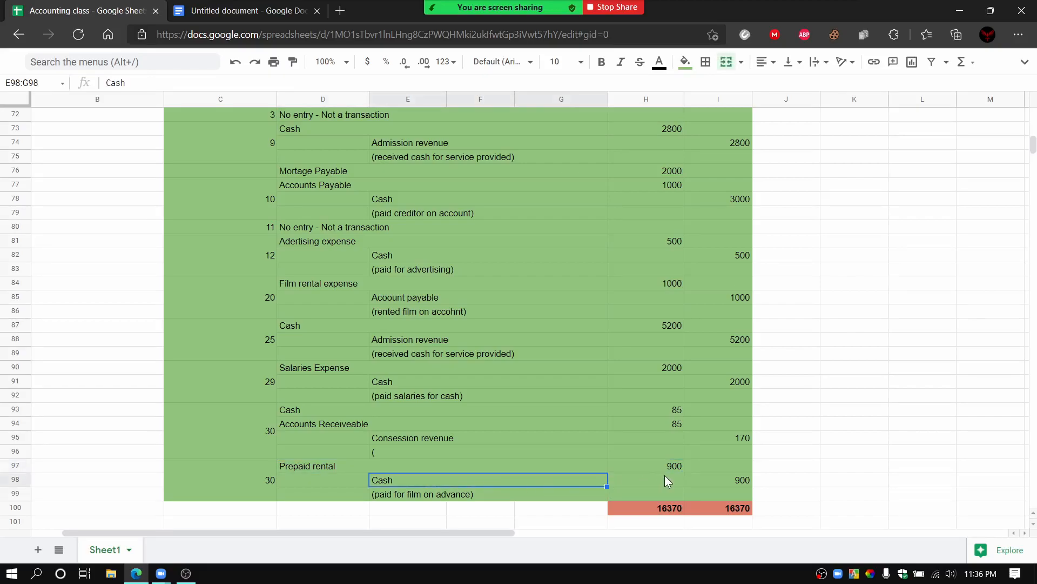
pyautogui.click(705, 480)
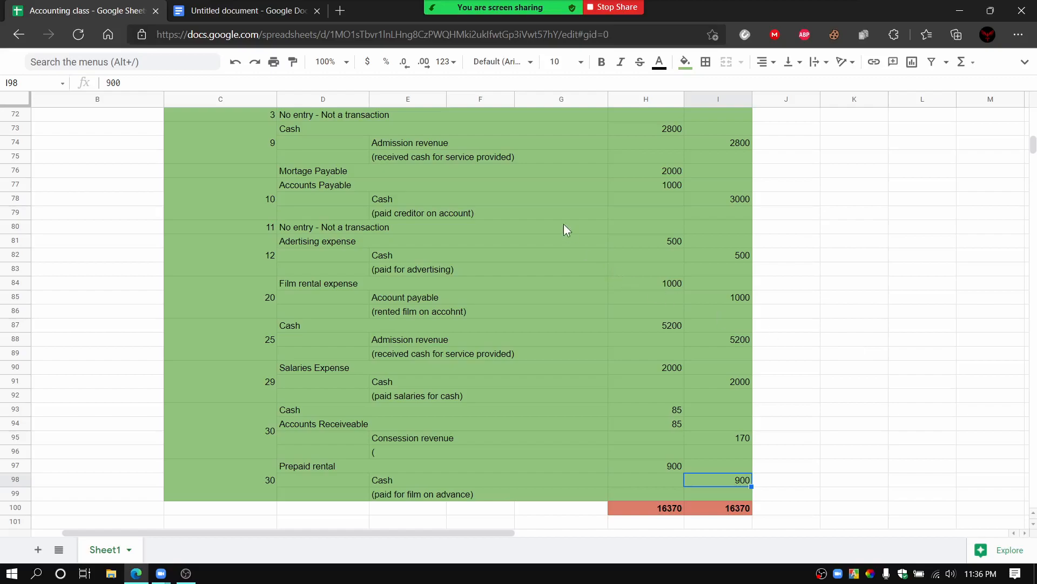
# Step: Open the Zoom meeting chat and read through the recent messages sent by the students
pyautogui.moveTo(427, 13)
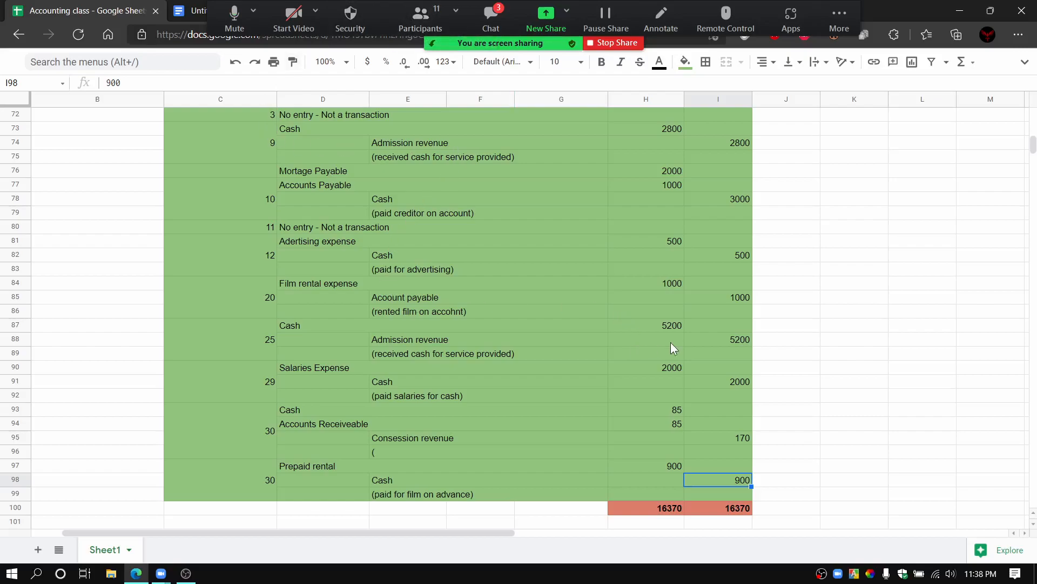
pyautogui.click(636, 114)
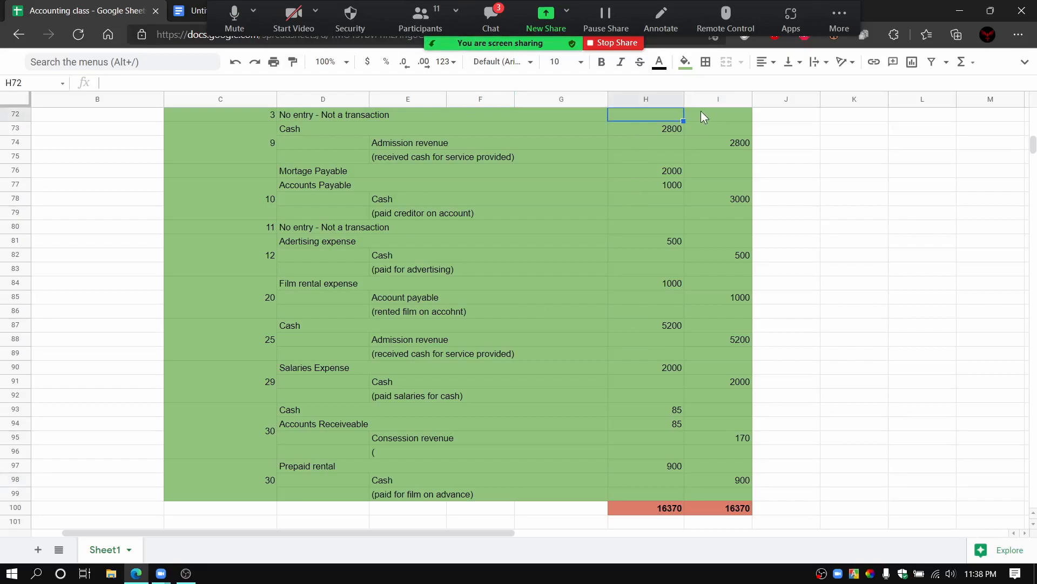
pyautogui.click(812, 315)
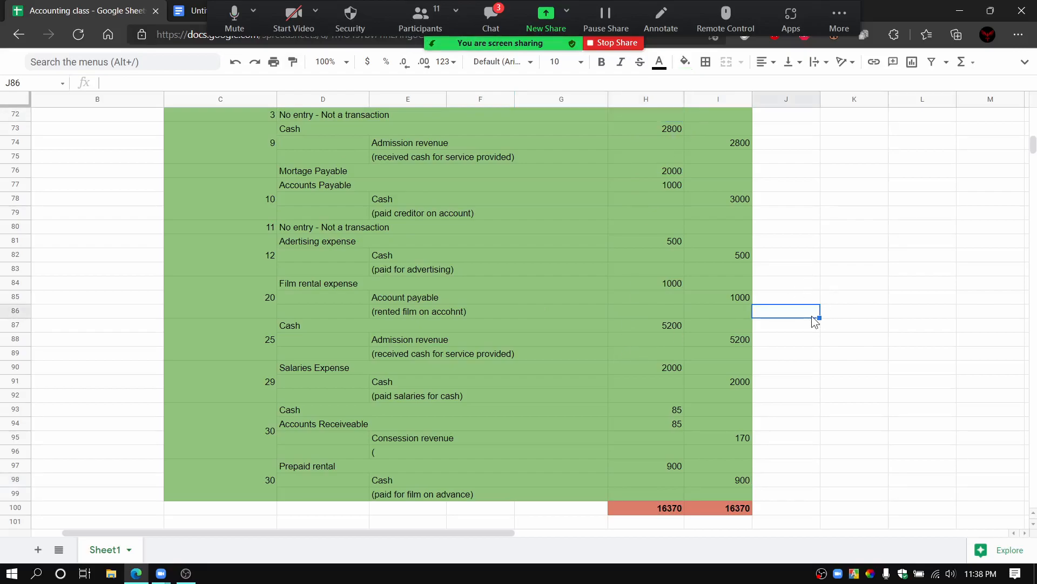
pyautogui.click(494, 33)
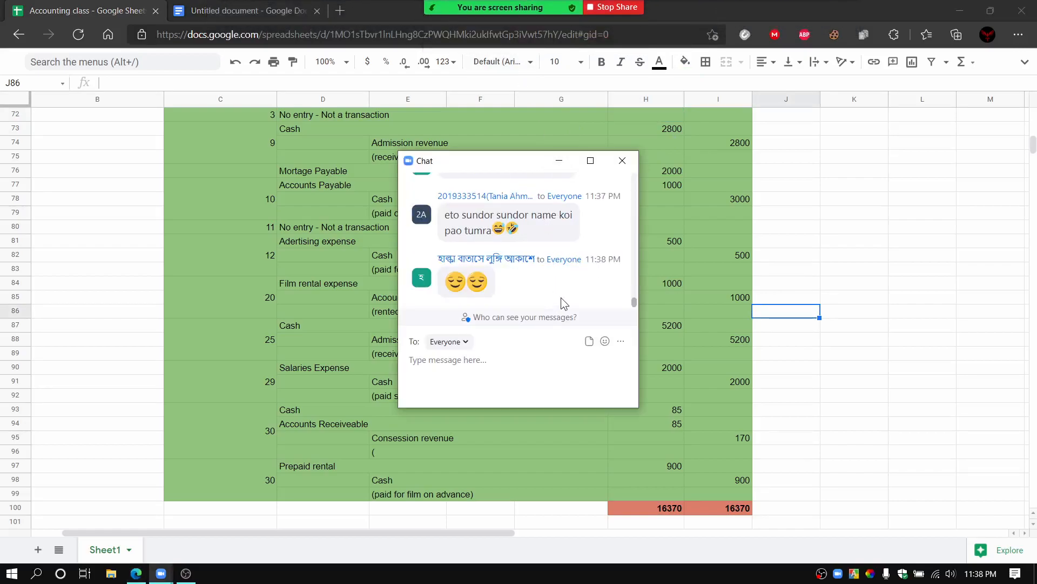
pyautogui.scroll(3, 561, 298)
pyautogui.scroll(3, 563, 303)
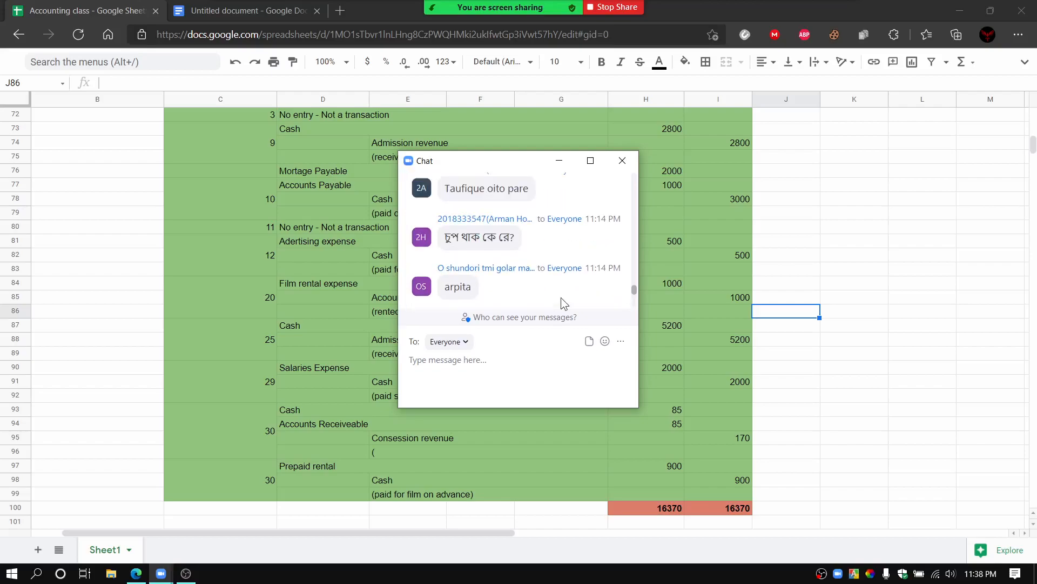
pyautogui.scroll(1, 561, 298)
pyautogui.scroll(-3, 562, 301)
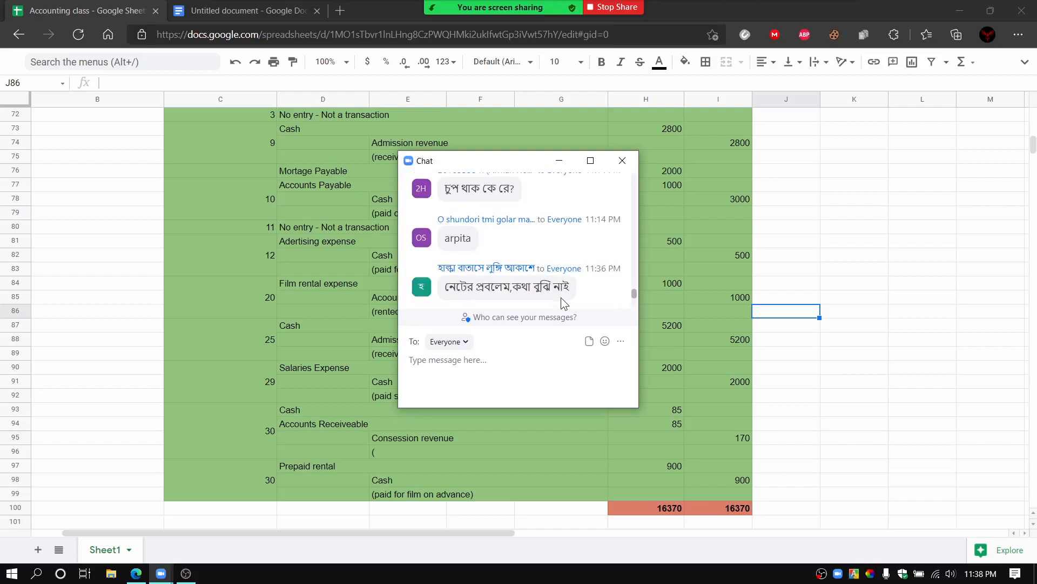
pyautogui.scroll(-3, 562, 300)
pyautogui.scroll(2, 563, 302)
pyautogui.scroll(-1, 565, 304)
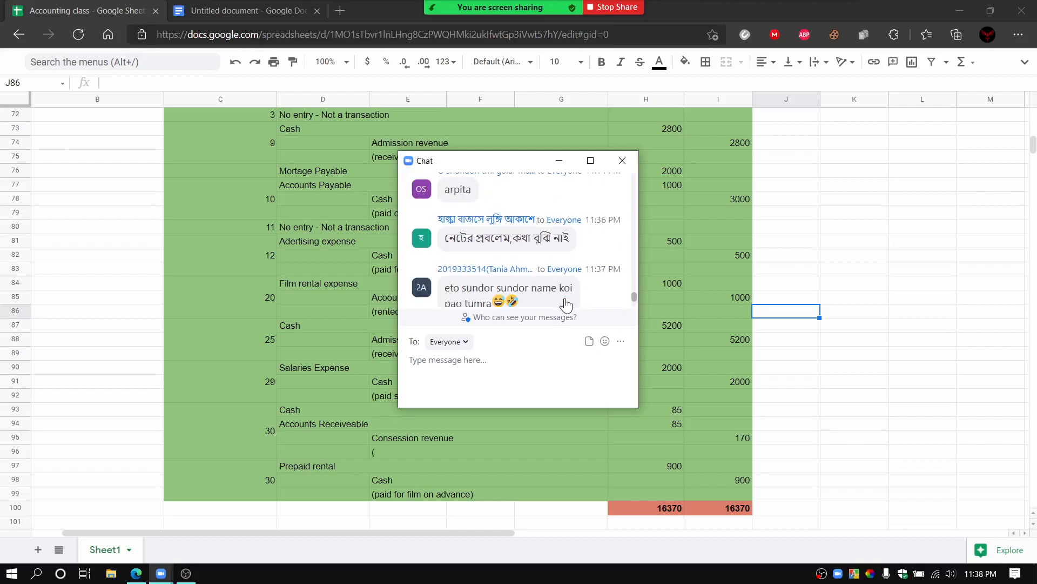
pyautogui.scroll(4, 566, 302)
pyautogui.rightClick(565, 301)
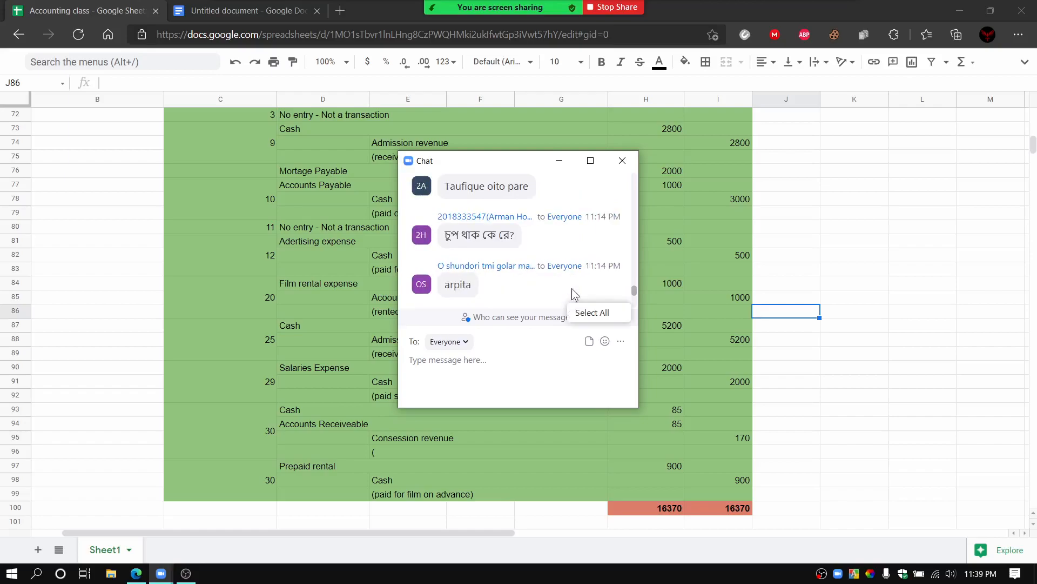
# Step: Close the meeting chat and point out the debit and credit totals beneath the journal
pyautogui.click(622, 160)
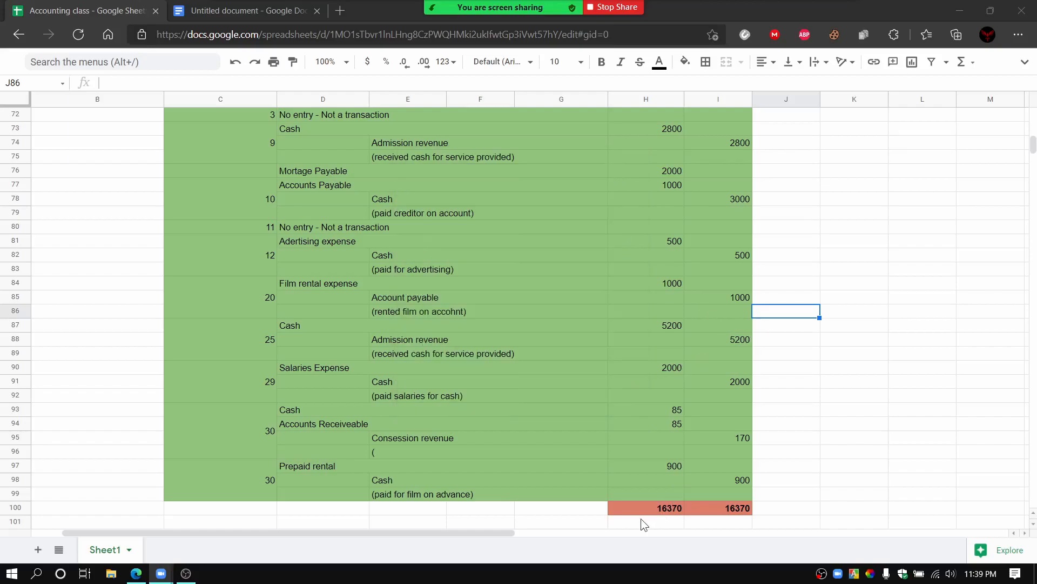
pyautogui.click(682, 508)
pyautogui.click(723, 507)
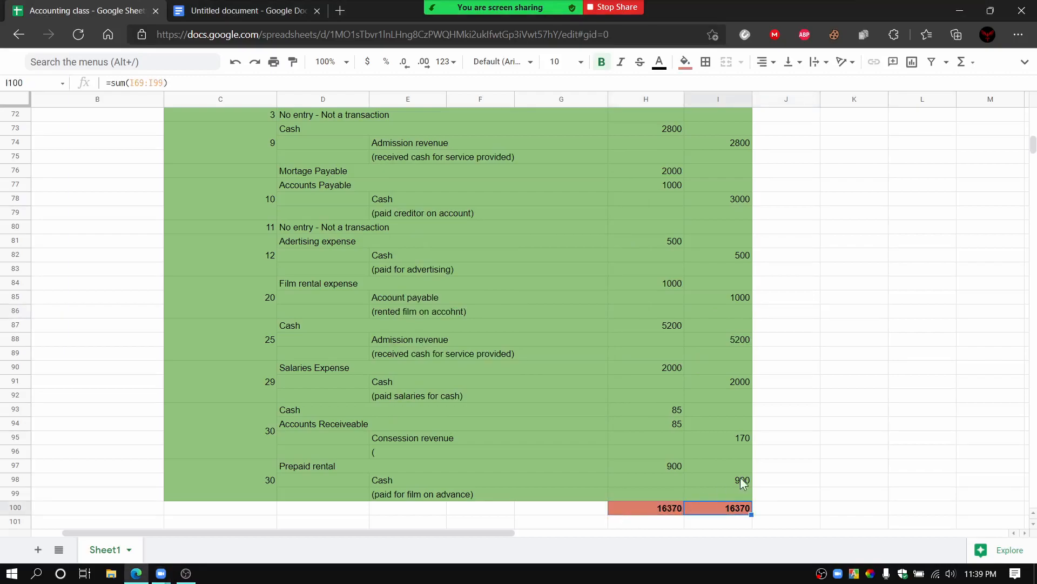
# Step: Introduce the Classifying section for P2-5A, bringing its account tables into view and pointing out the Cash account
pyautogui.scroll(-4, 741, 478)
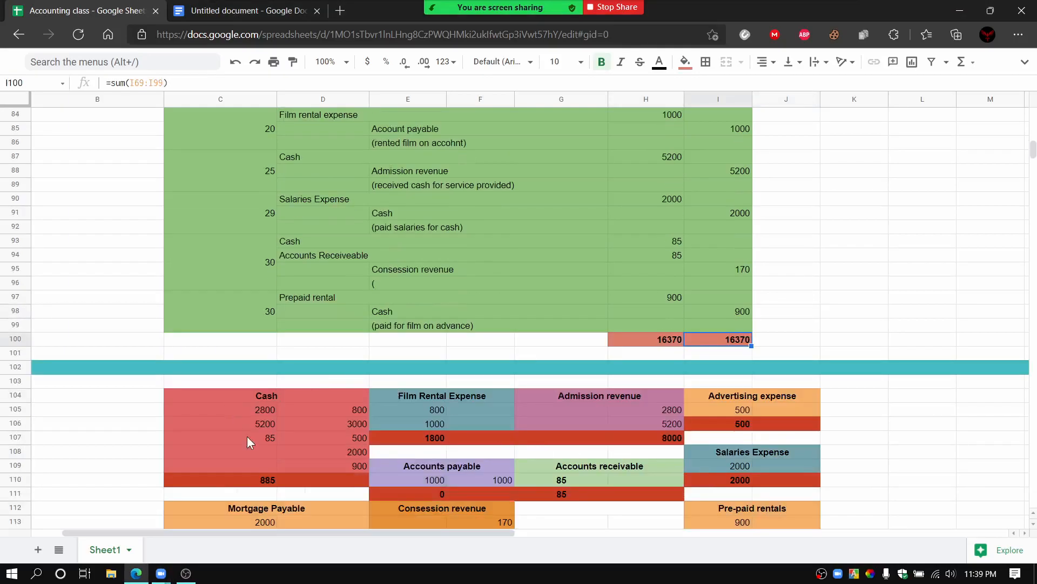
pyautogui.moveTo(203, 533); pyautogui.dragTo(130, 532)
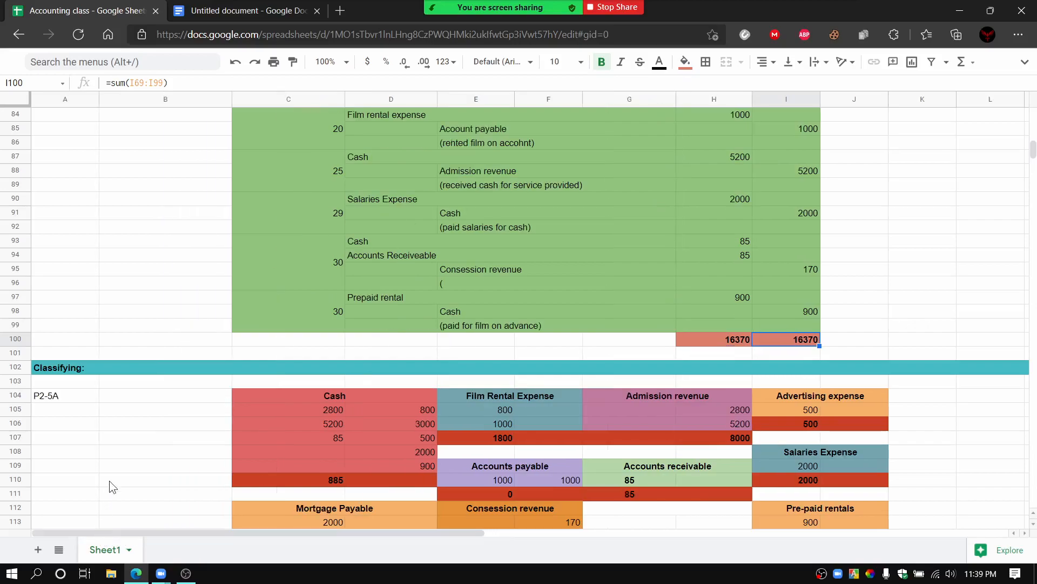
pyautogui.scroll(-4, 184, 422)
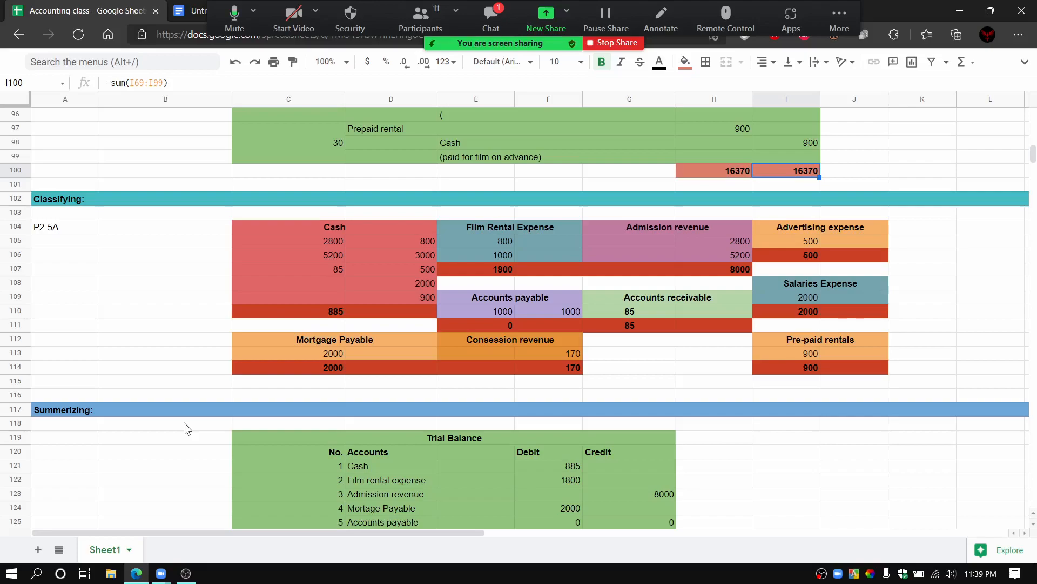
pyautogui.click(351, 226)
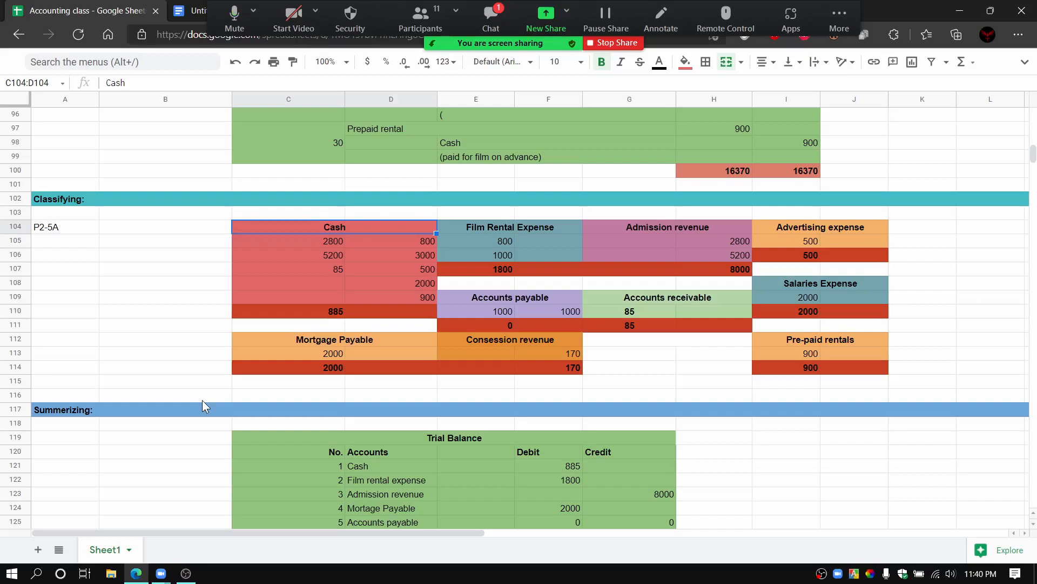
pyautogui.click(271, 394)
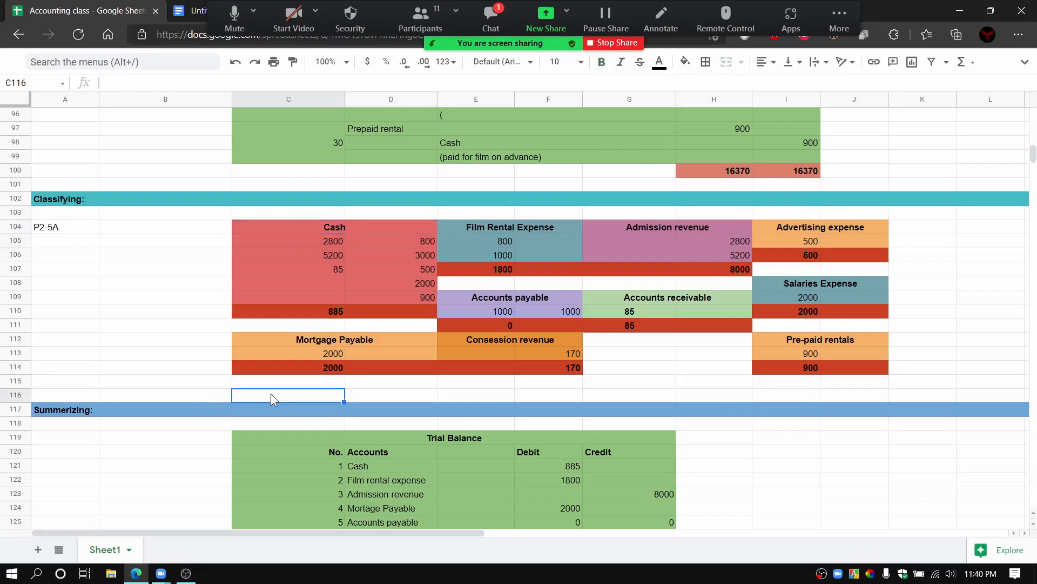
# Step: Point along the blank row above the Cash and Film Rental Expense accounts up to the Classifying heading
pyautogui.click(270, 215)
pyautogui.click(364, 212)
pyautogui.click(469, 208)
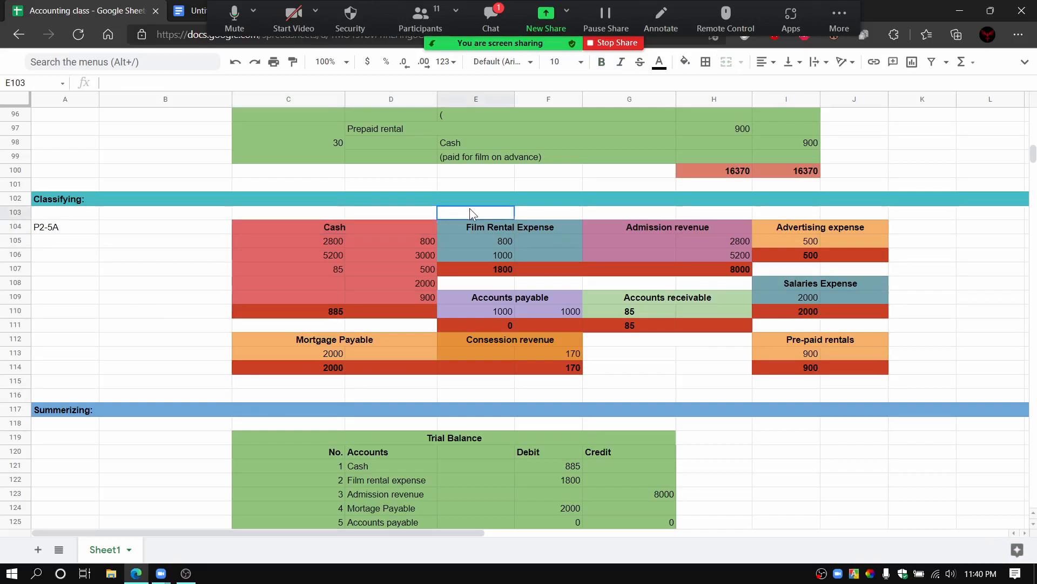
pyautogui.click(526, 210)
pyautogui.click(492, 213)
pyautogui.click(520, 214)
pyautogui.click(504, 198)
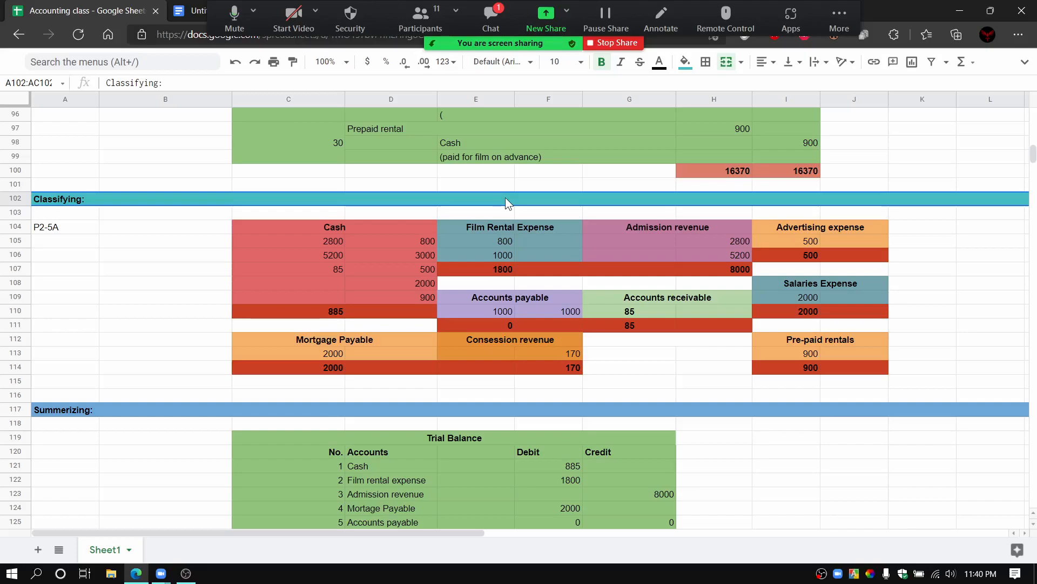
# Step: Trace the row above the ledger accounts from Cash across to Advertising expense, and back to Film Rental Expense
pyautogui.click(171, 212)
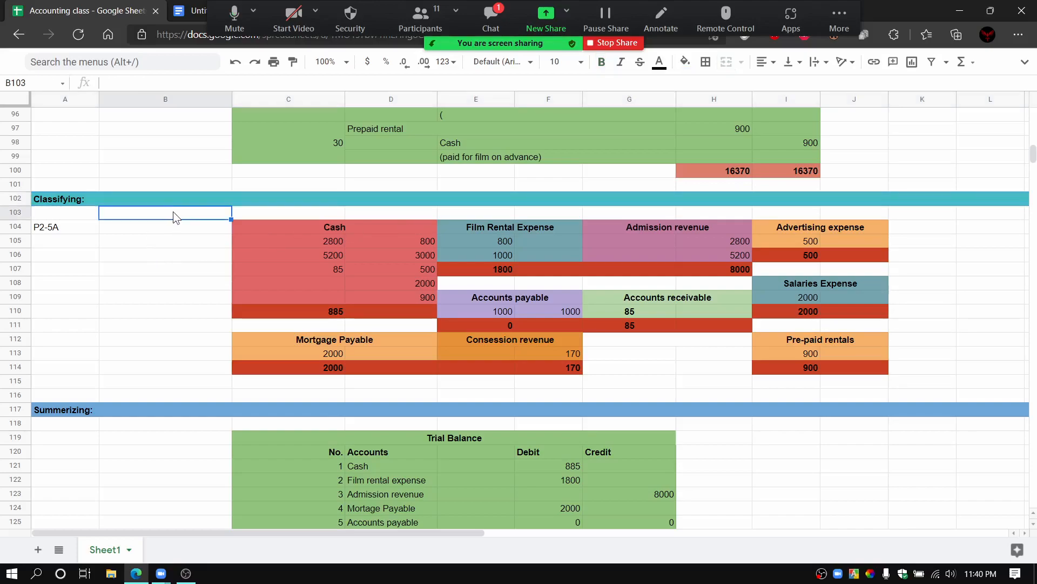
pyautogui.click(276, 211)
pyautogui.click(453, 212)
pyautogui.click(417, 216)
pyautogui.click(501, 215)
pyautogui.click(538, 213)
pyautogui.click(609, 213)
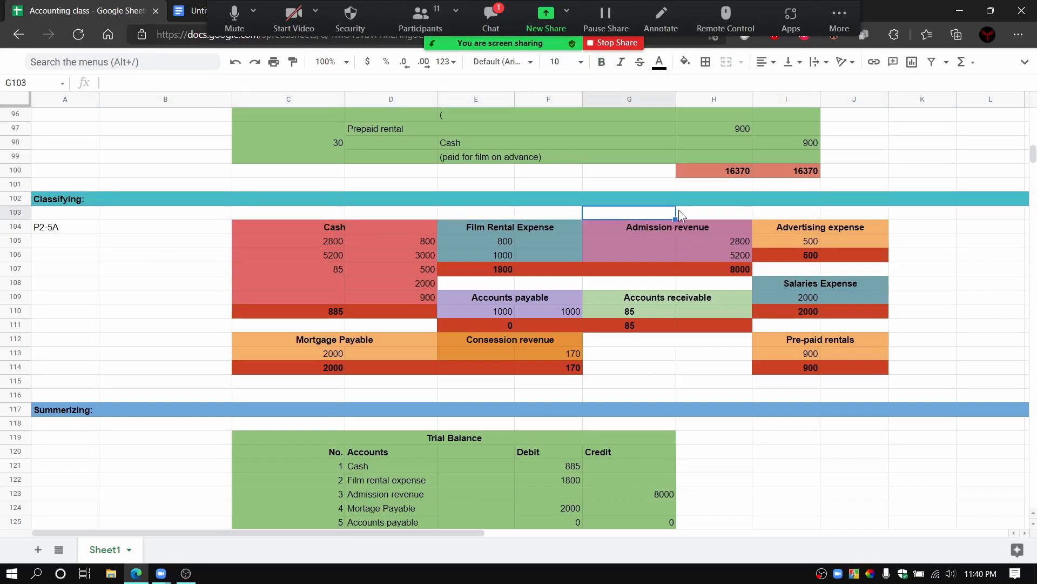
pyautogui.click(701, 212)
pyautogui.click(766, 214)
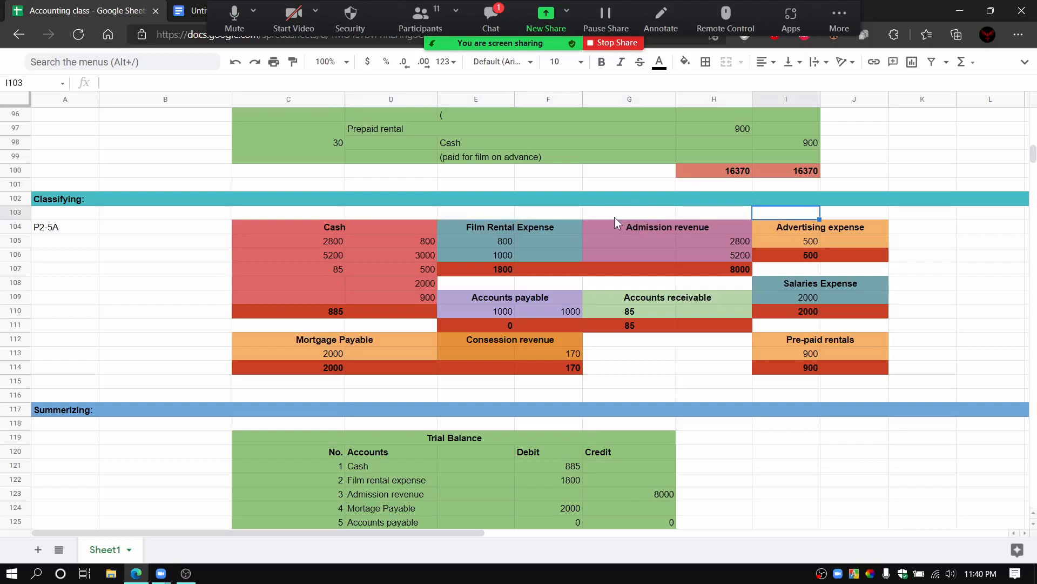
pyautogui.click(603, 214)
pyautogui.click(490, 214)
pyautogui.click(551, 214)
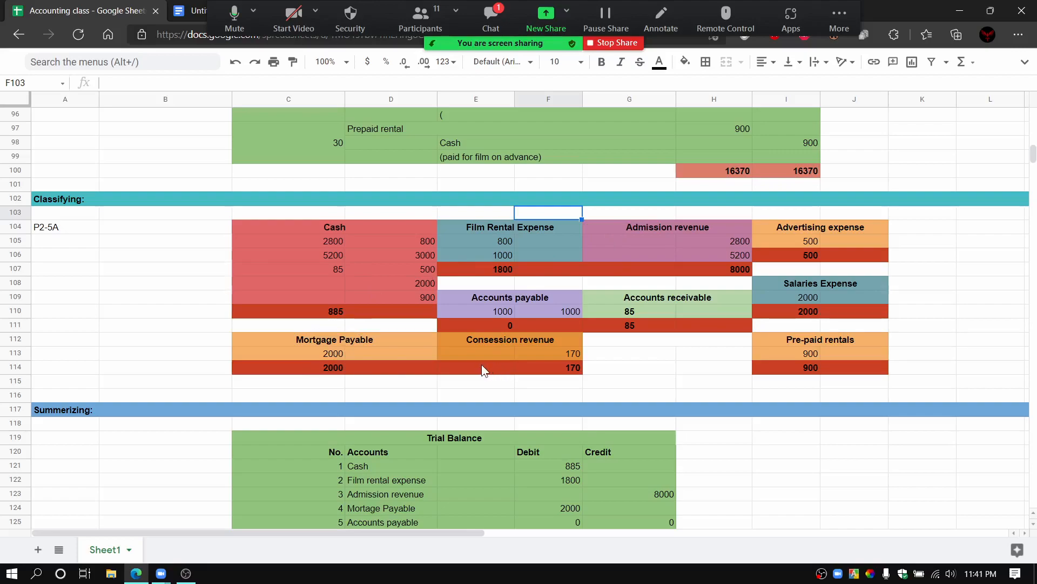
# Step: Point out the Consession revenue account and the empty cells between it and Pre-paid rentals
pyautogui.click(459, 338)
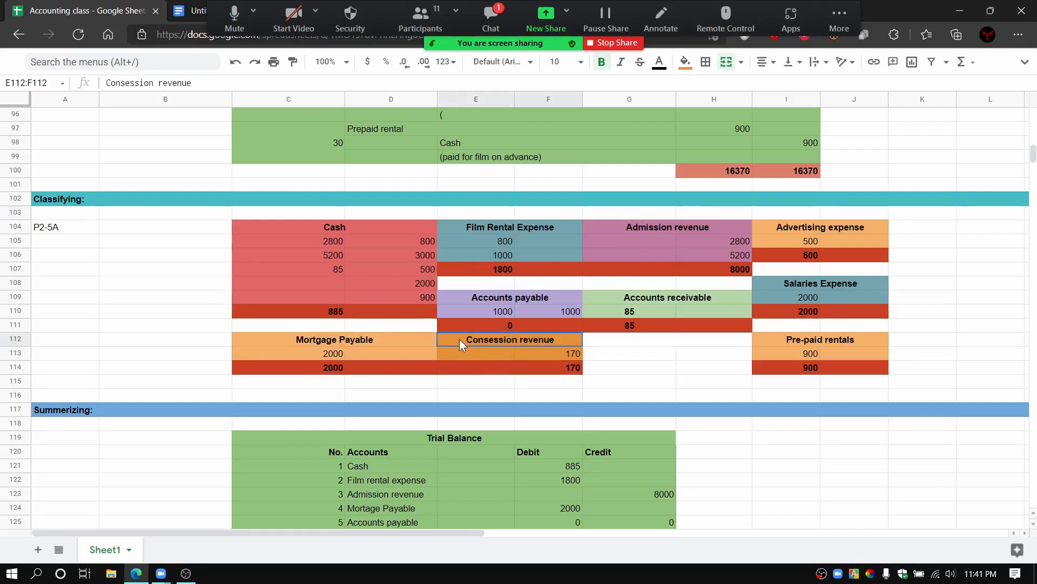
pyautogui.click(597, 338)
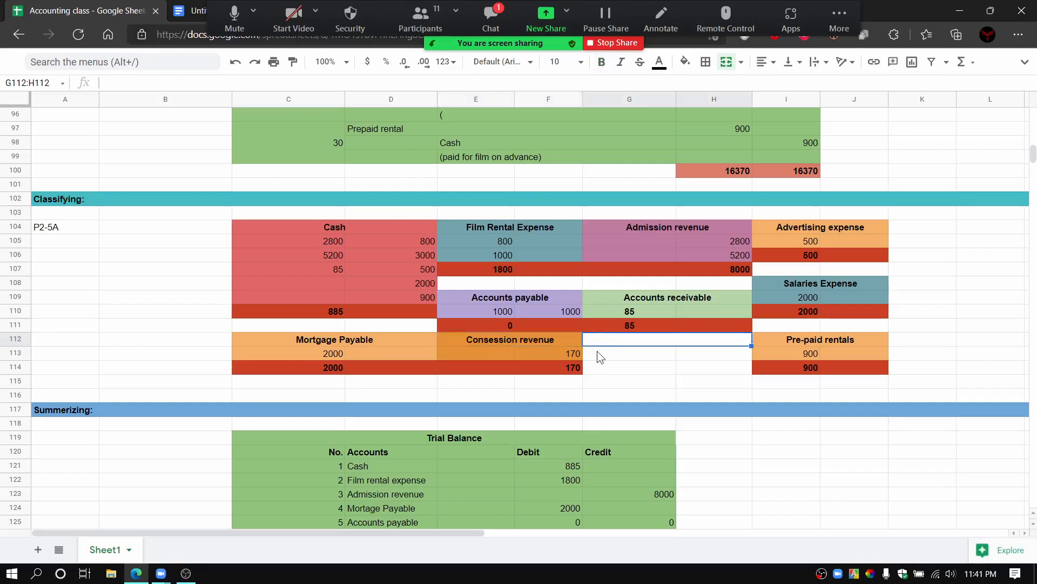
pyautogui.click(598, 350)
pyautogui.click(604, 367)
pyautogui.click(696, 368)
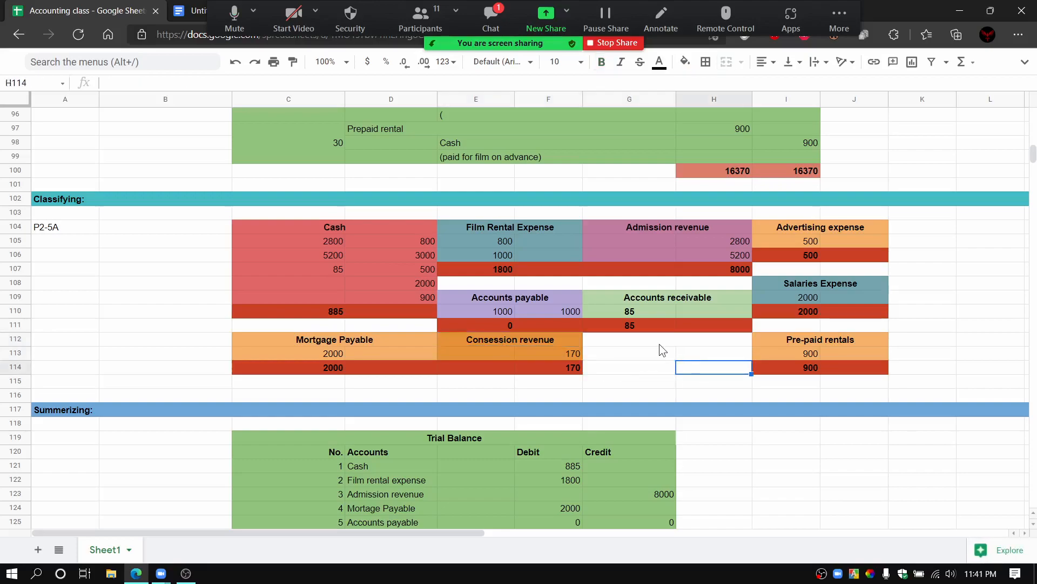
pyautogui.click(659, 343)
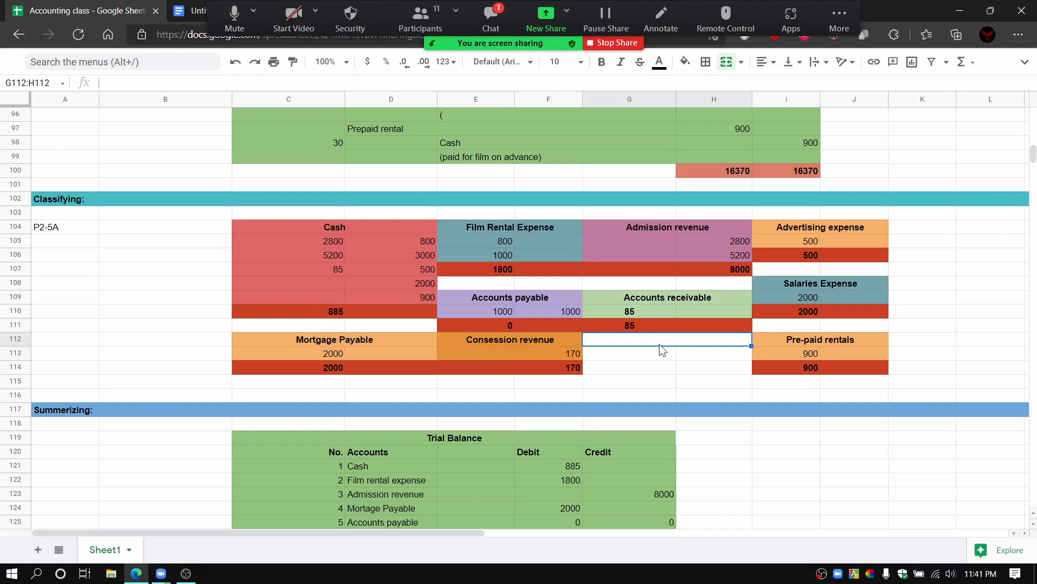
pyautogui.click(654, 353)
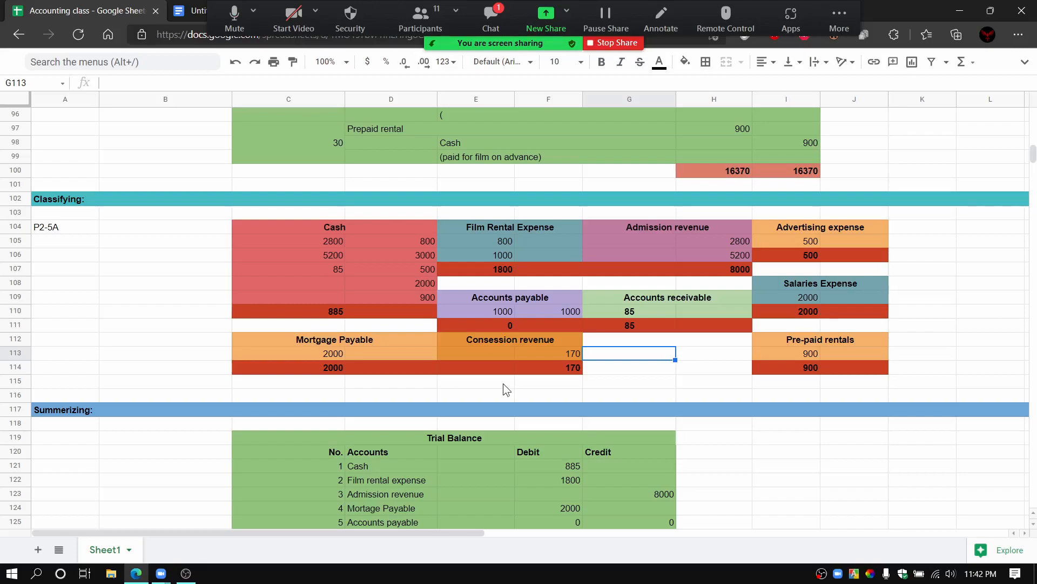
pyautogui.click(595, 370)
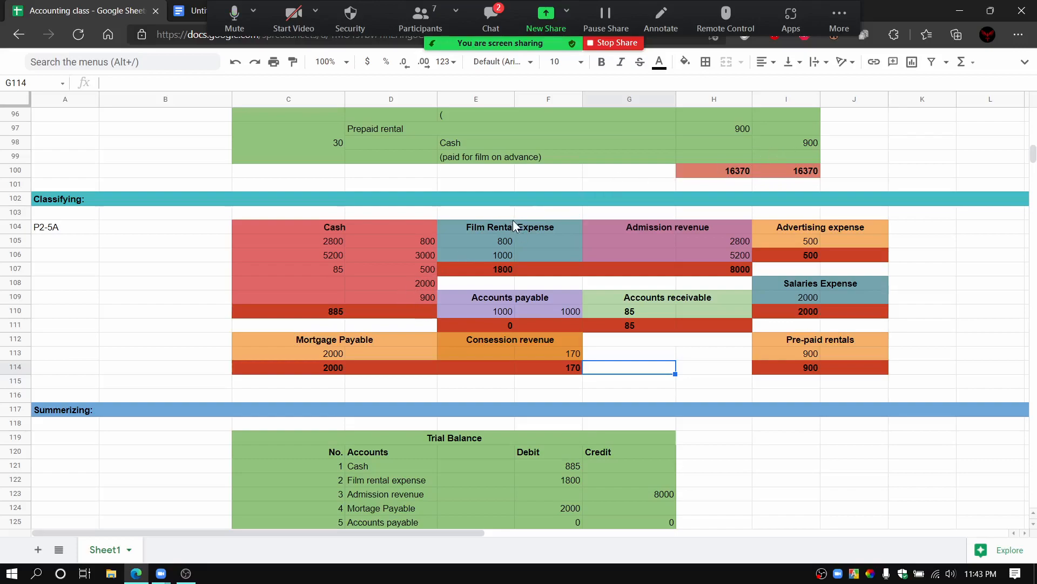
# Step: Rename the Mortage Payable line of the date 10 journal entry to Mortage Payment
pyautogui.scroll(-4, 463, 303)
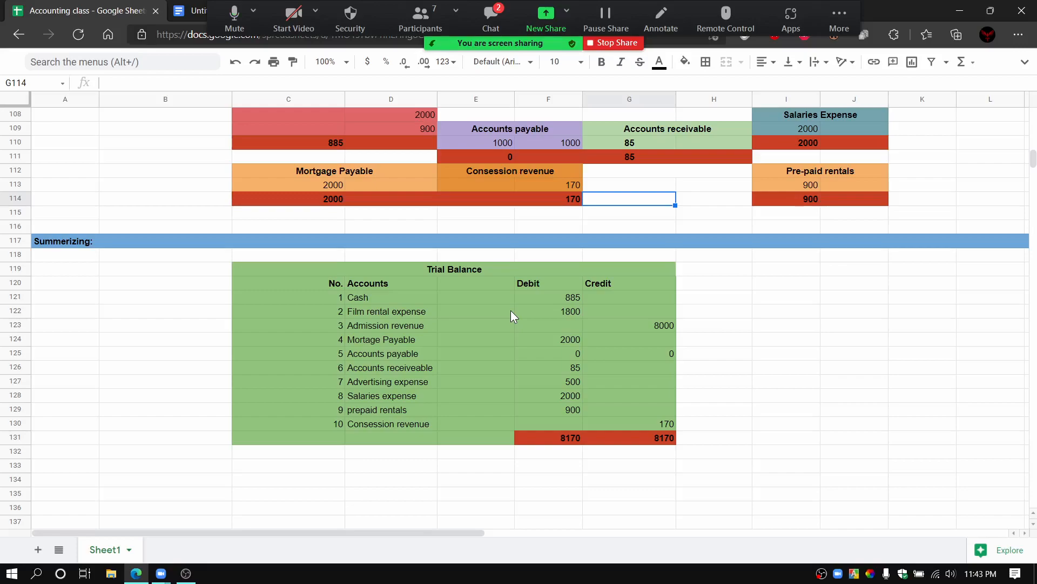
pyautogui.scroll(7, 510, 312)
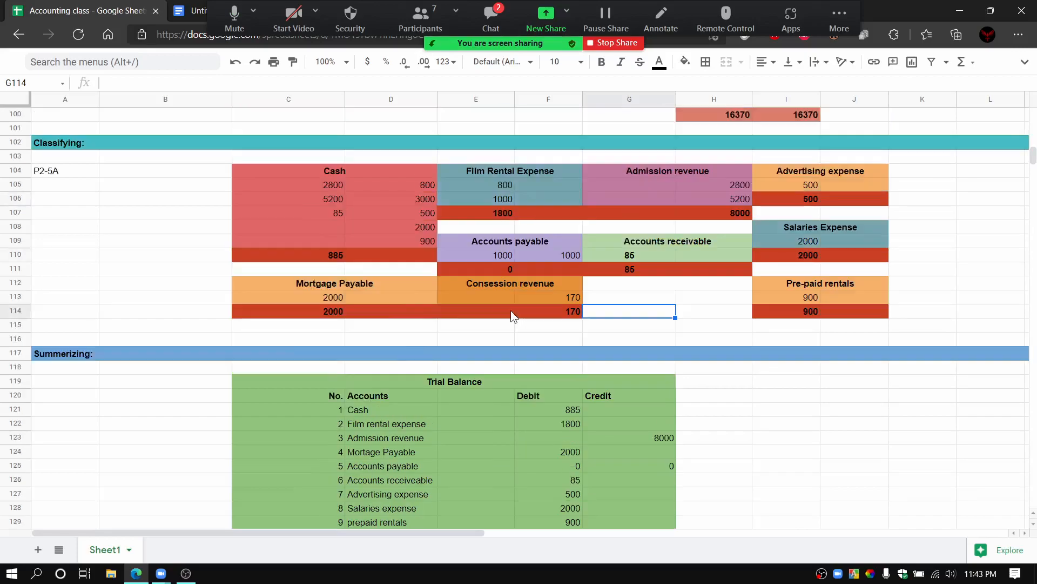
pyautogui.scroll(2, 511, 316)
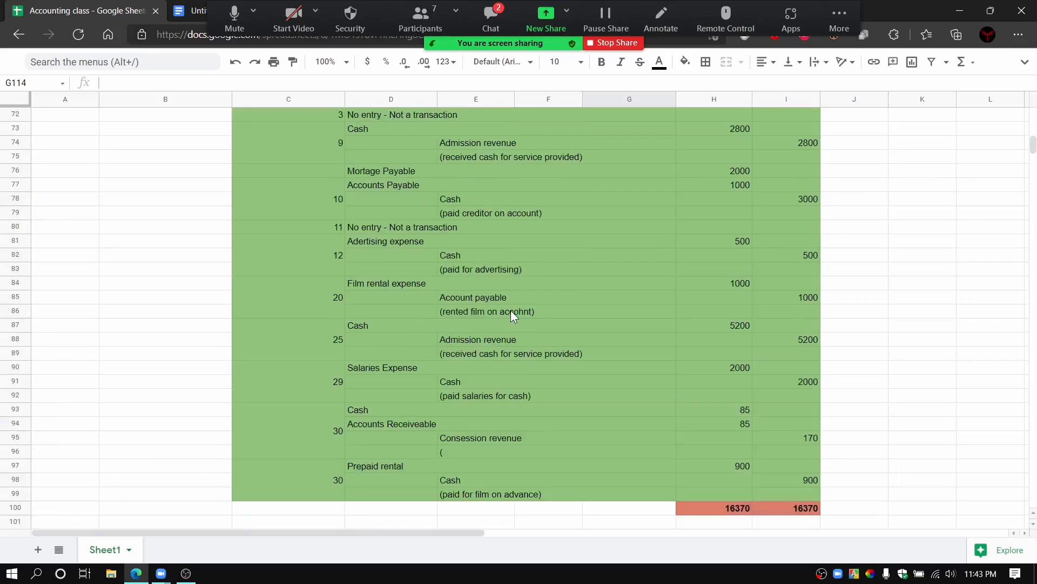
pyautogui.scroll(1, 441, 370)
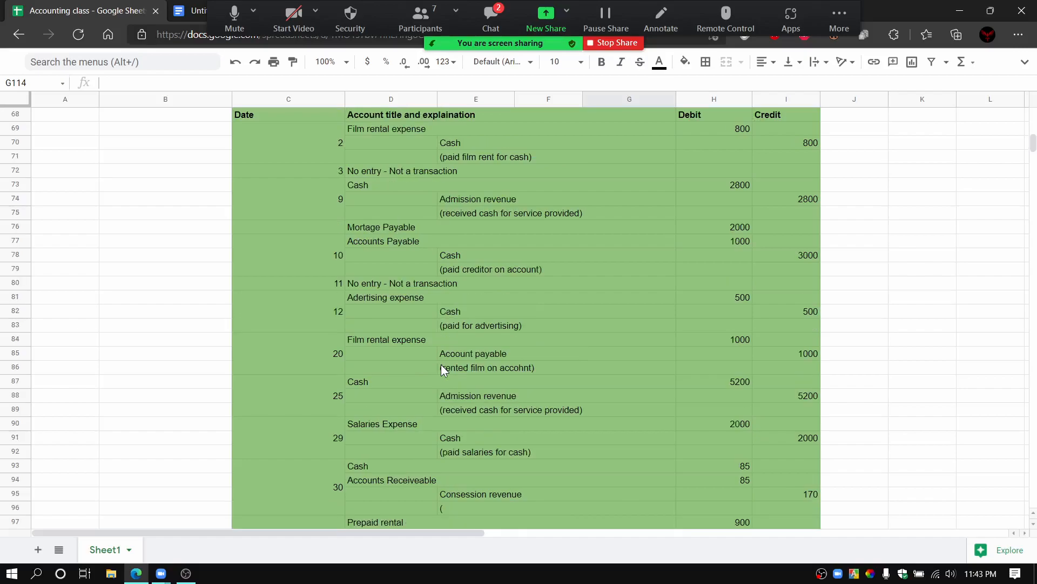
pyautogui.click(407, 230)
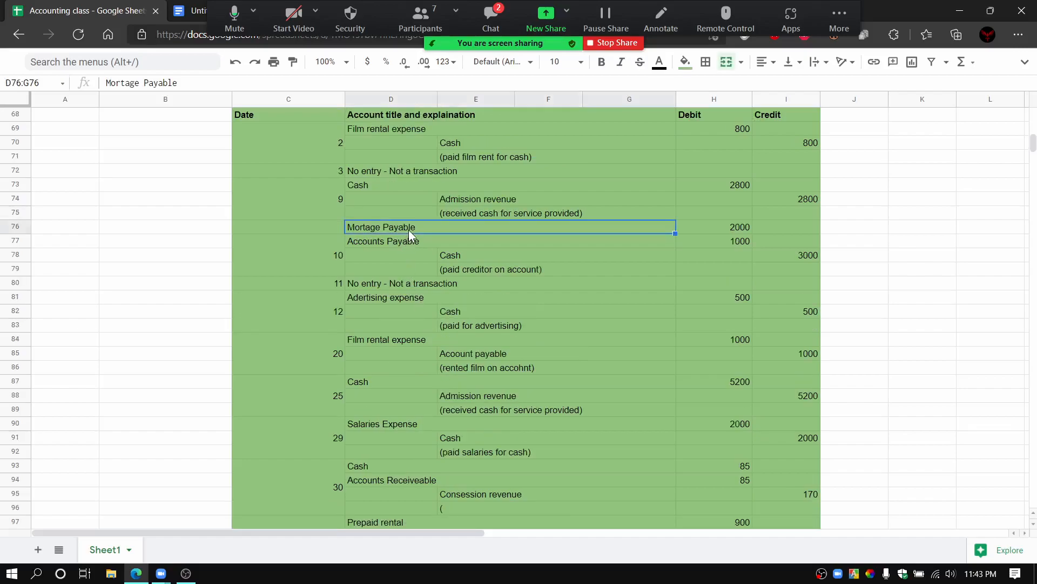
pyautogui.doubleClick(416, 230)
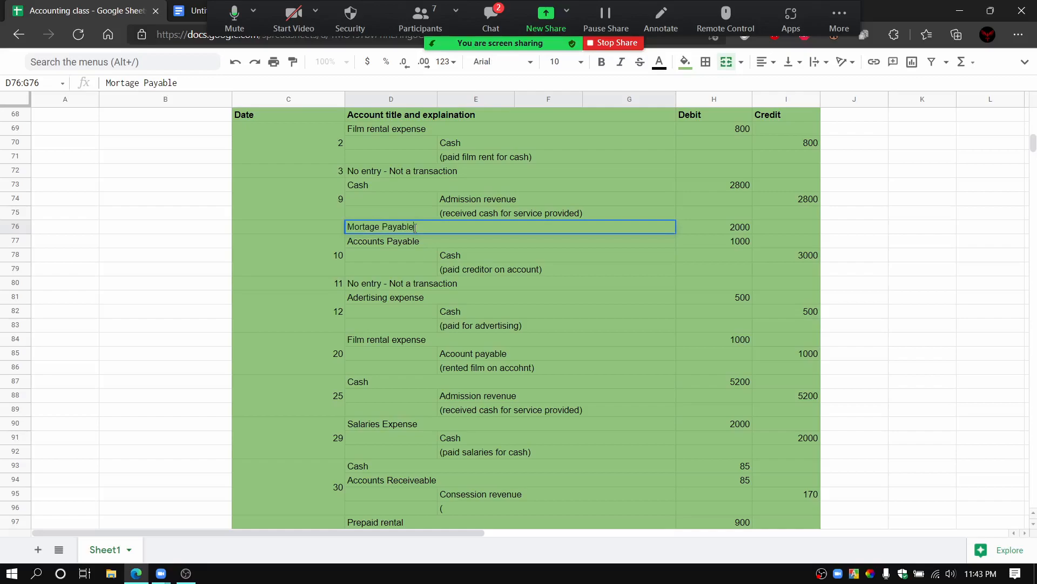
pyautogui.press('BackSpace')
pyautogui.press('BackSpace')
pyautogui.press('BackSpace')
pyautogui.press('BackSpace')
pyautogui.write('ment')
# Step: Change the Mortgage Payable heading in the Classifying section to Mortgage Payment
pyautogui.scroll(-7, 423, 237)
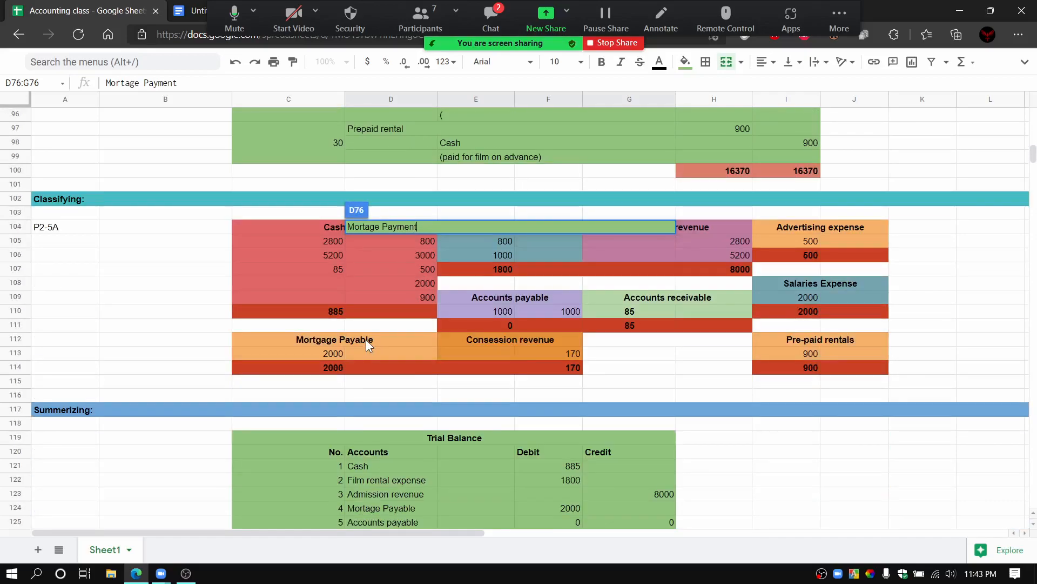
pyautogui.click(375, 338)
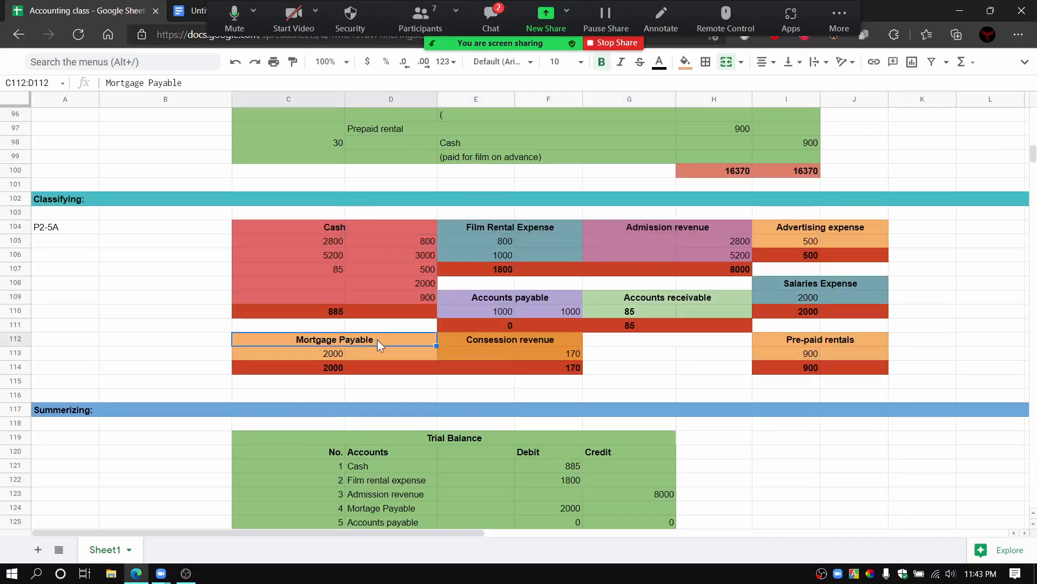
pyautogui.tripleClick(374, 340)
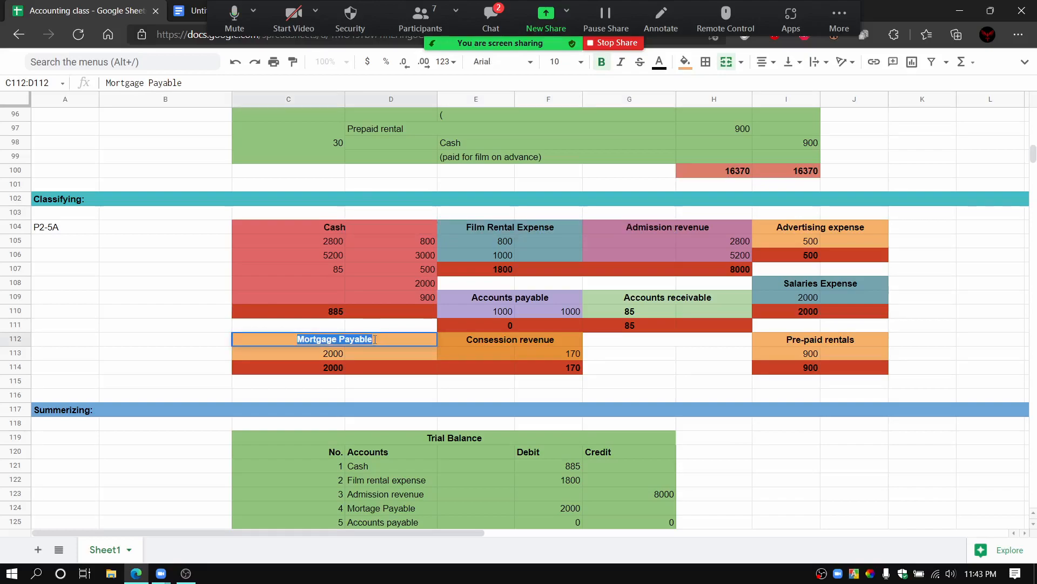
pyautogui.click(378, 338)
pyautogui.press('BackSpace')
pyautogui.press('BackSpace')
pyautogui.press('BackSpace')
pyautogui.press('BackSpace')
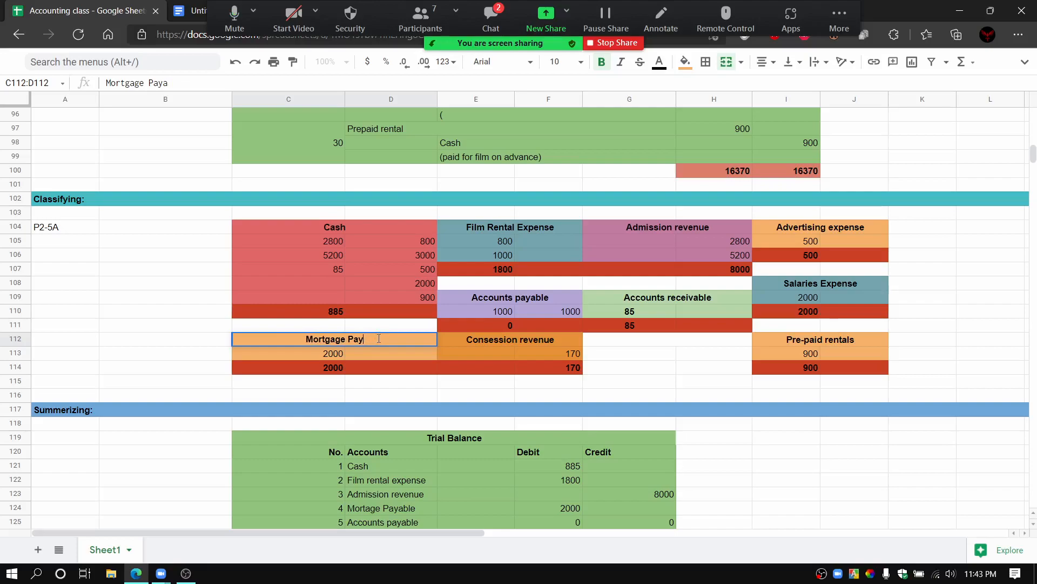
pyautogui.write('ment')
pyautogui.scroll(-3, 367, 361)
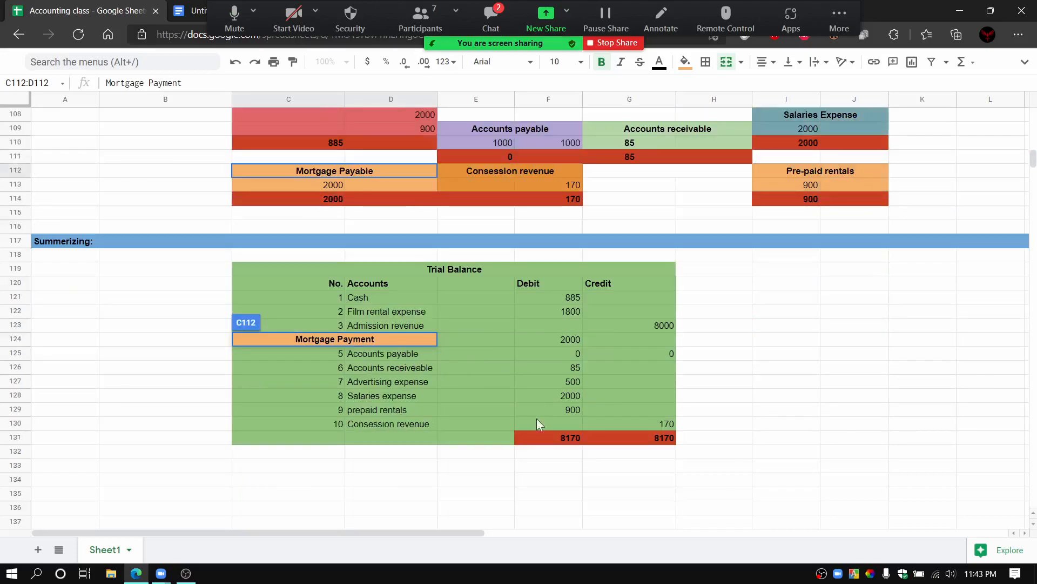
pyautogui.click(456, 484)
# Step: Rename account 4 in the Trial Balance to Mortage Payment
pyautogui.click(420, 342)
pyautogui.doubleClick(420, 341)
pyautogui.click(421, 342)
pyautogui.press('BackSpace')
pyautogui.press('BackSpace')
pyautogui.press('BackSpace')
pyautogui.press('BackSpace')
pyautogui.press('BackSpace')
pyautogui.press('BackSpace')
pyautogui.press('BackSpace')
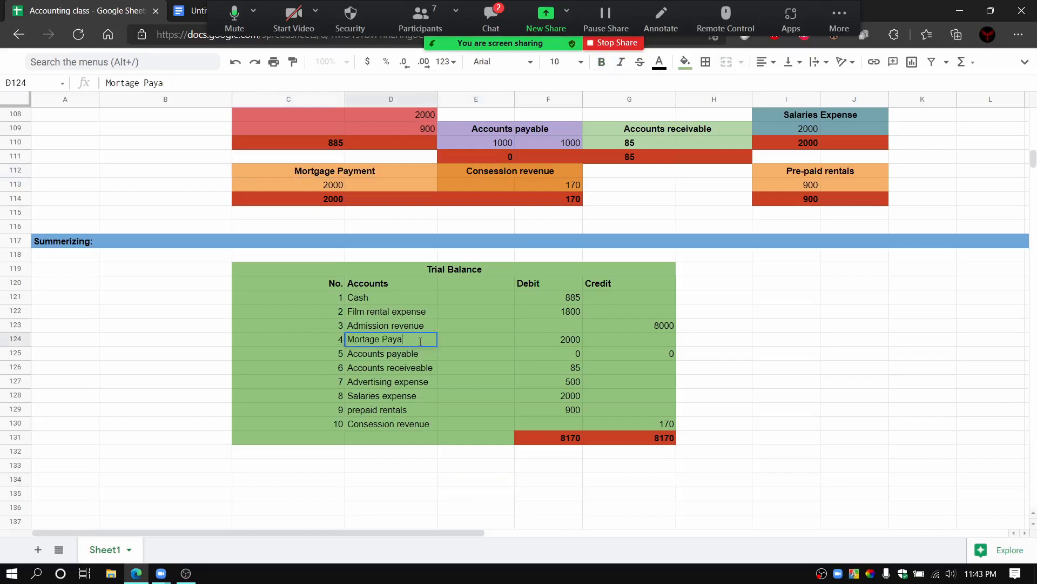
pyautogui.write('Payment')
pyautogui.click(730, 336)
# Step: Read the latest student messages in the Zoom meeting chat, close it, and return to the Classifying and Trial Balance tables
pyautogui.scroll(5, 473, 366)
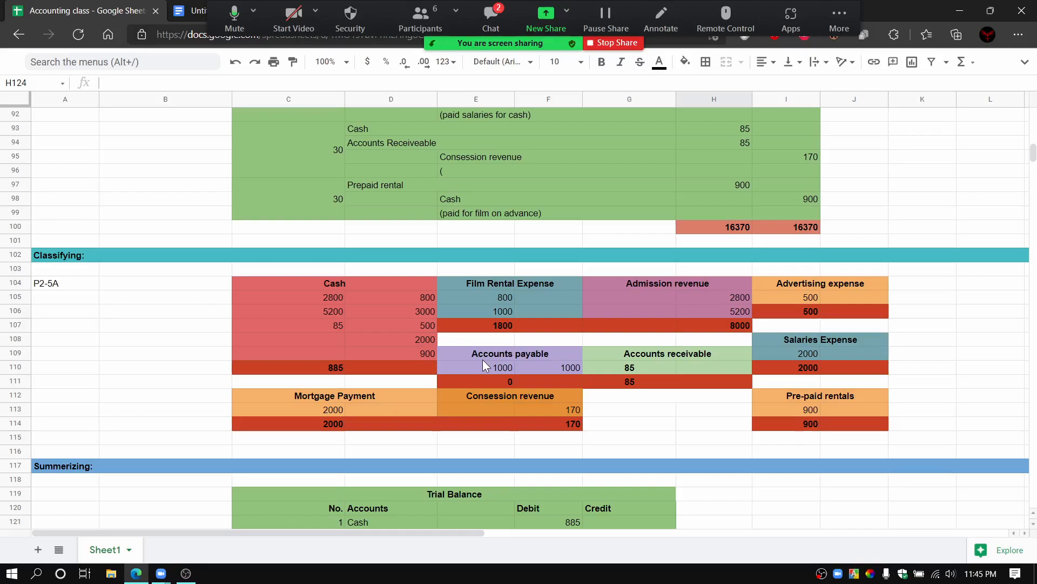
pyautogui.click(488, 19)
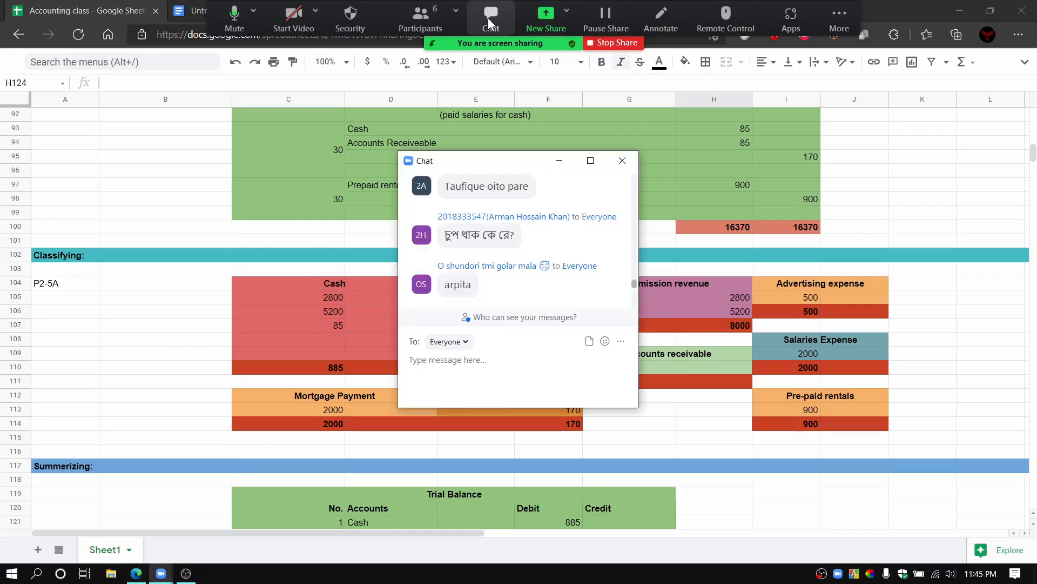
pyautogui.click(617, 160)
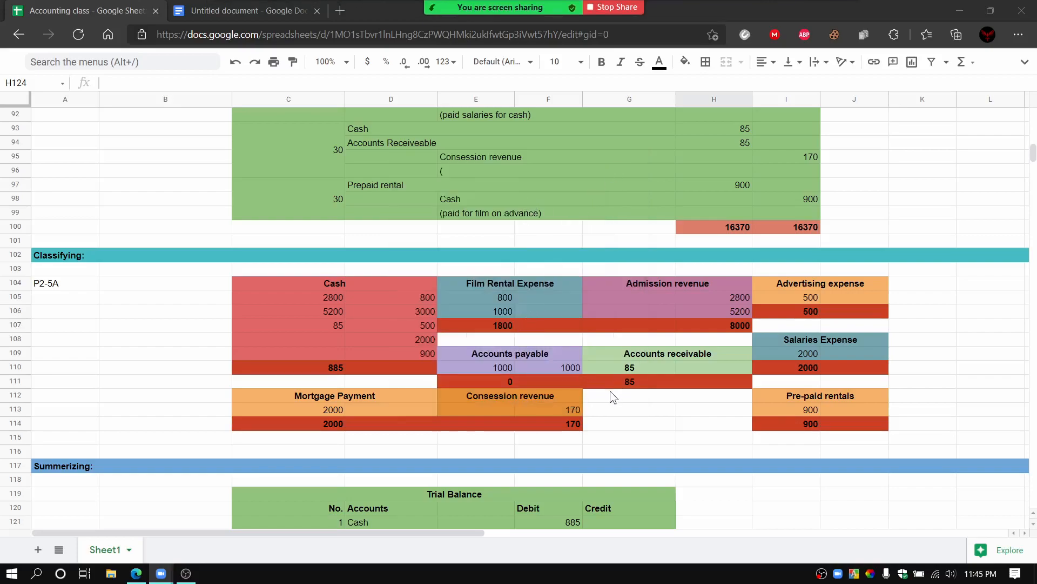
pyautogui.scroll(-2, 611, 394)
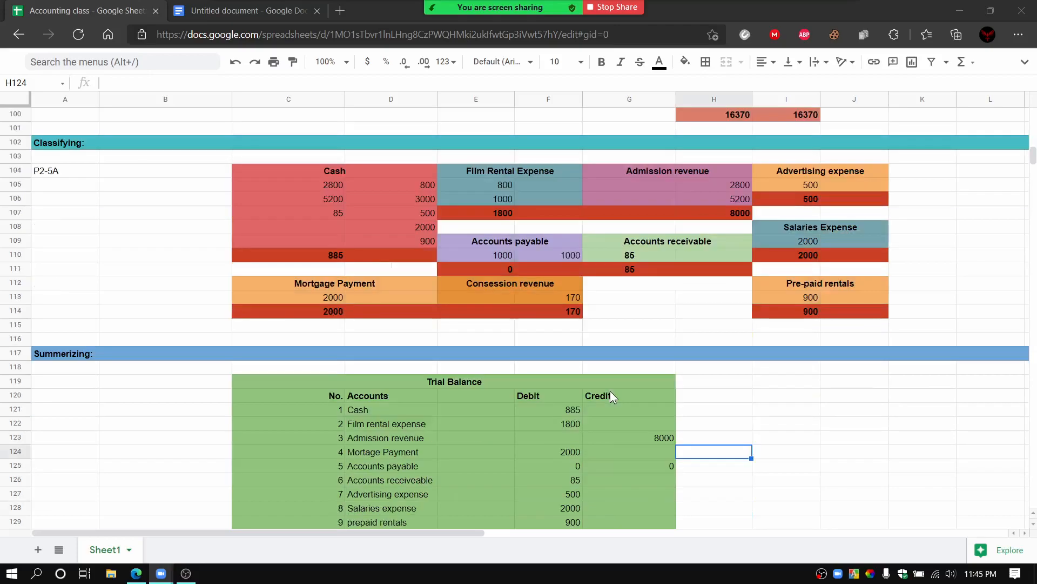
pyautogui.scroll(-1, 611, 392)
pyautogui.scroll(1, 610, 392)
pyautogui.moveTo(1033, 155); pyautogui.dragTo(1034, 162)
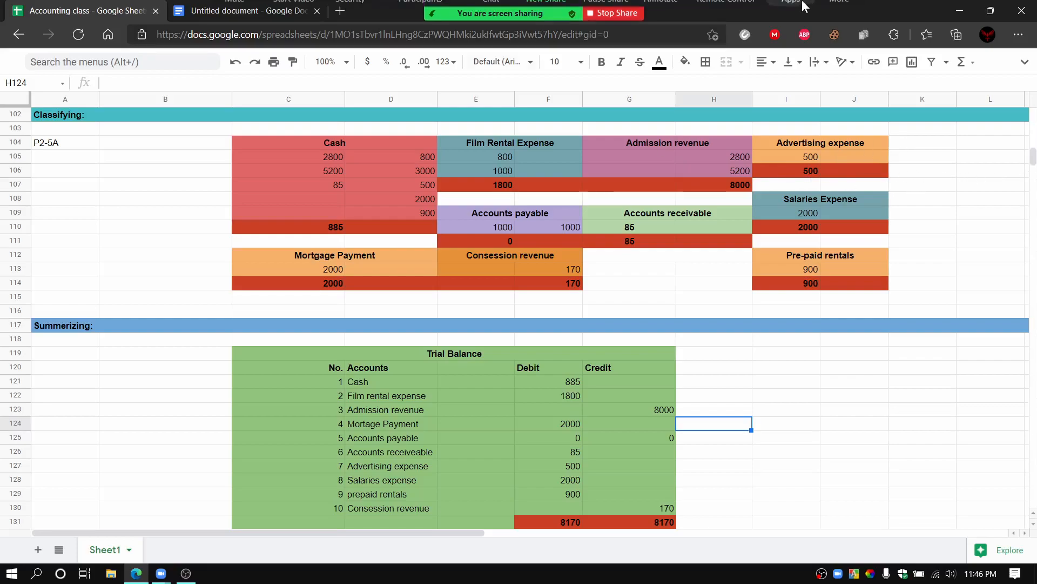
pyautogui.moveTo(571, 7)
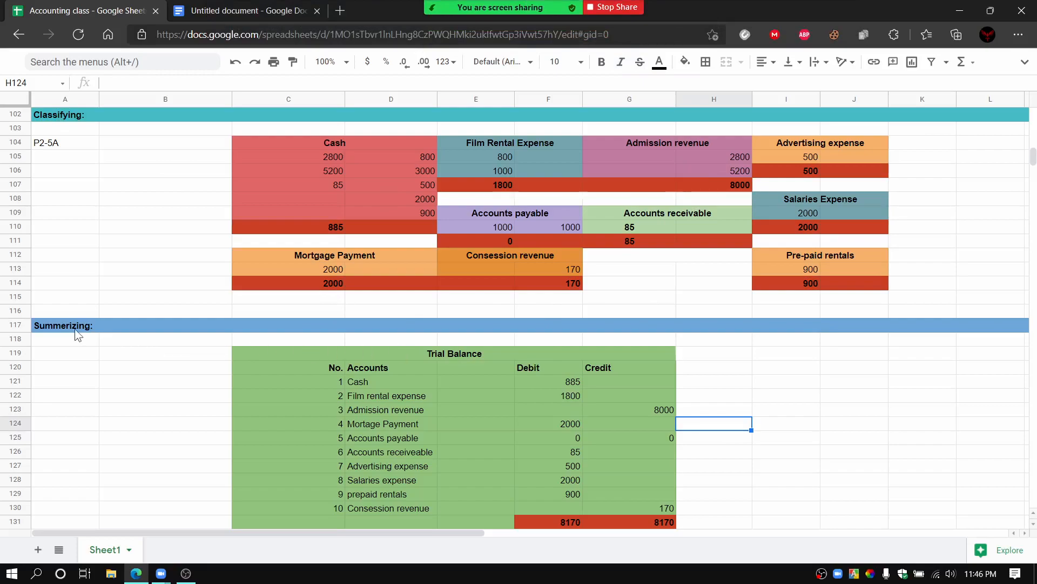
pyautogui.click(16, 293)
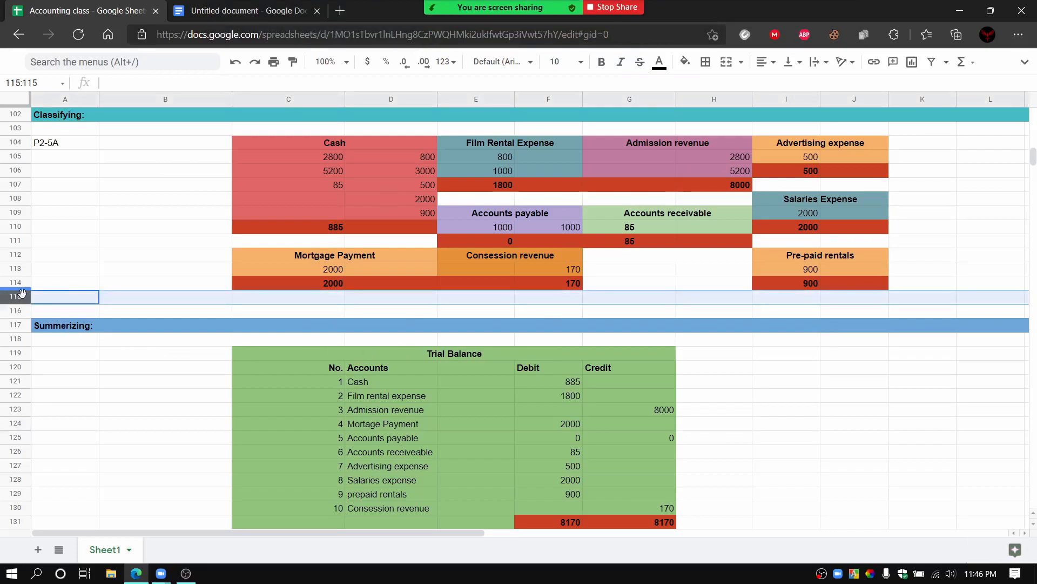
pyautogui.click(129, 334)
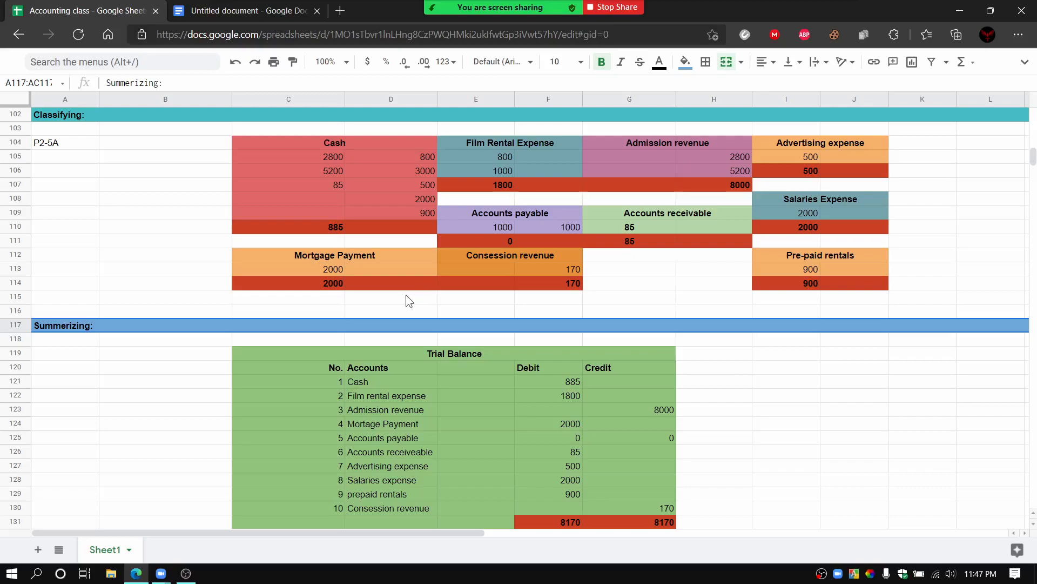
pyautogui.click(396, 306)
pyautogui.click(314, 310)
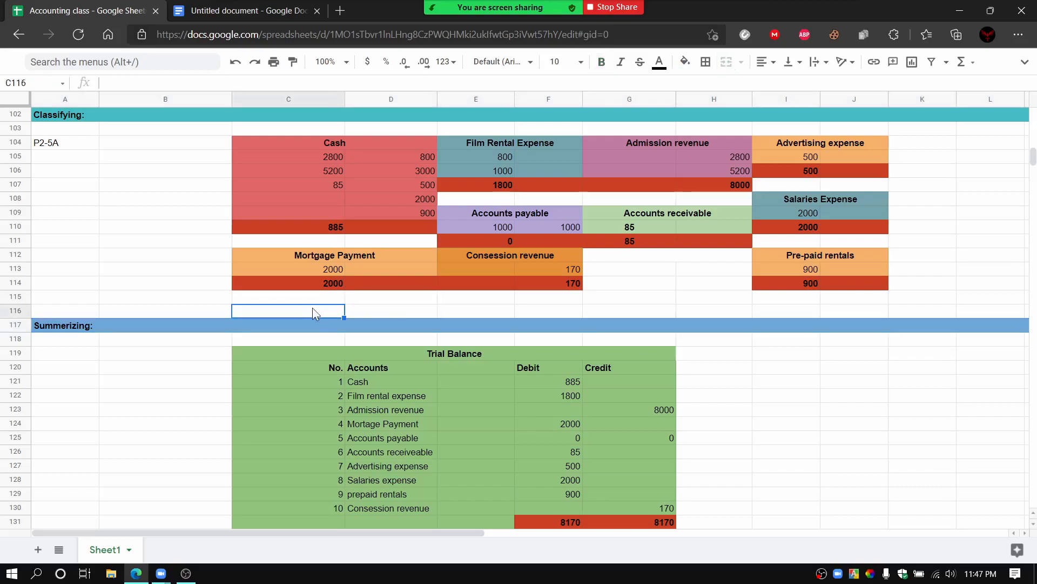
pyautogui.click(302, 300)
pyautogui.click(389, 300)
pyautogui.click(390, 310)
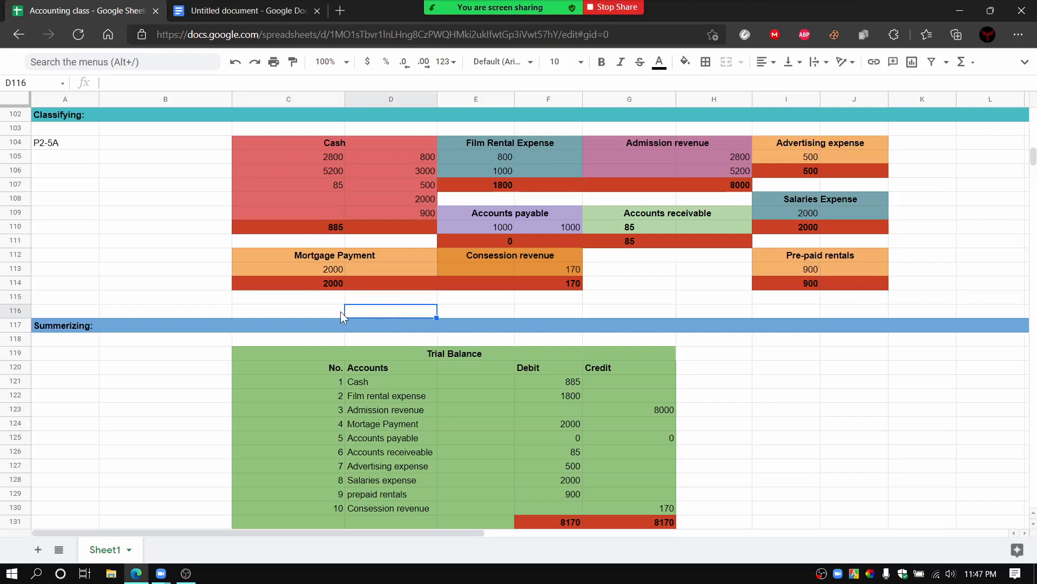
pyautogui.click(310, 311)
pyautogui.click(264, 298)
pyautogui.click(260, 308)
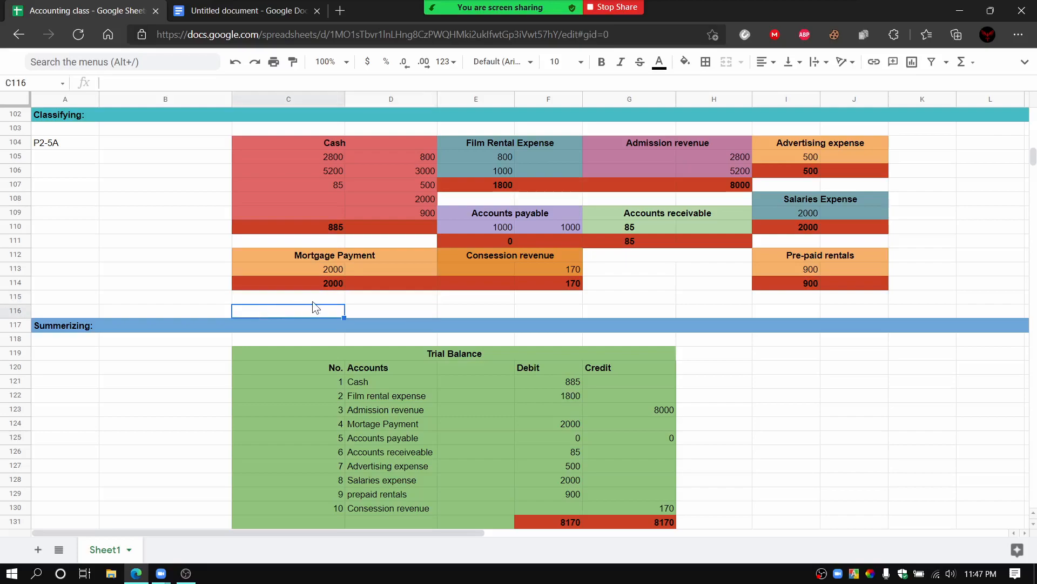
pyautogui.click(341, 298)
pyautogui.click(361, 299)
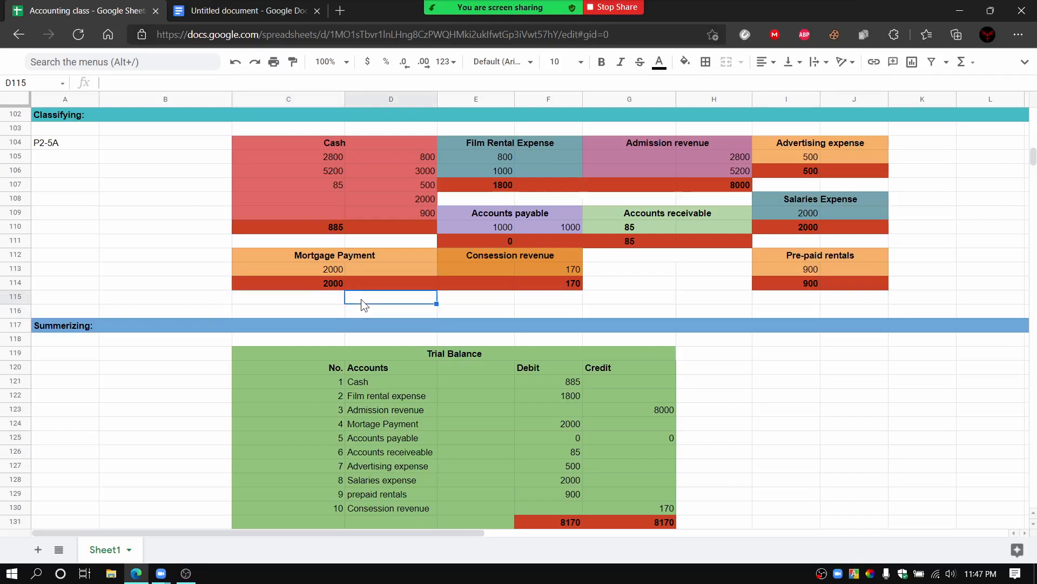
# Step: Stop sharing the spreadsheet in the Zoom class meeting and end the meeting
pyautogui.click(618, 7)
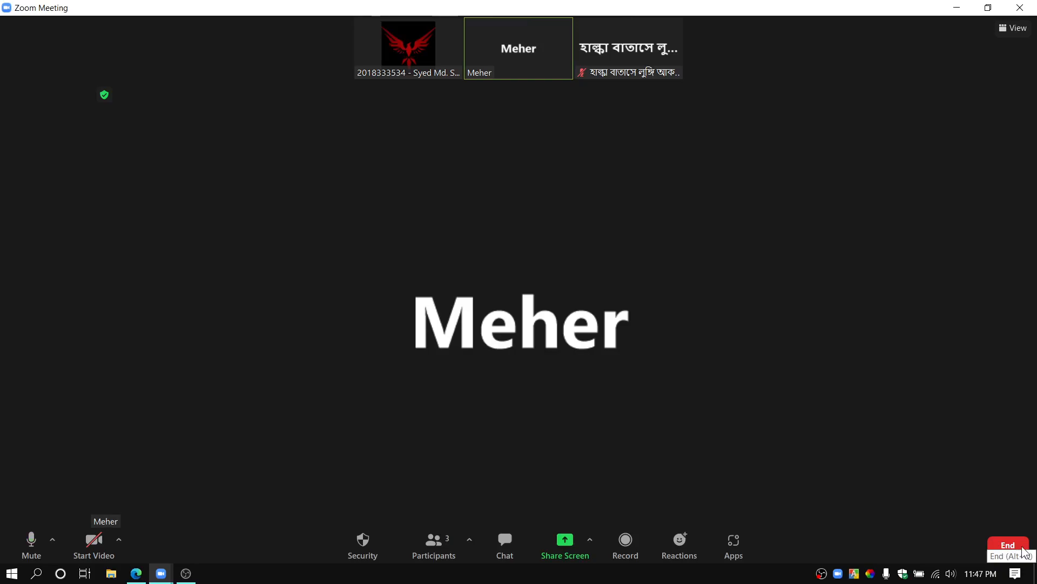
pyautogui.click(1022, 547)
pyautogui.click(947, 502)
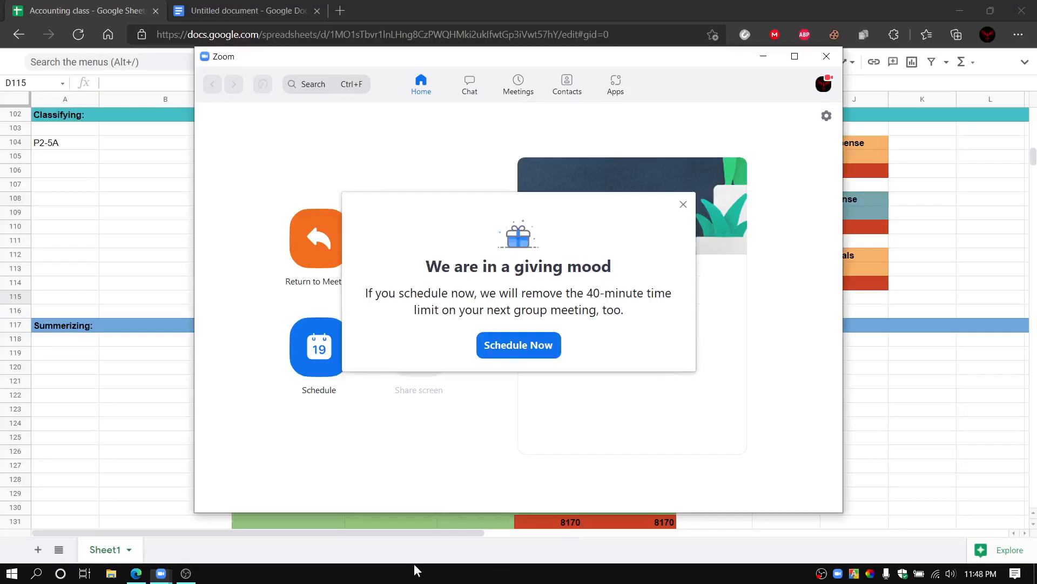
pyautogui.click(183, 578)
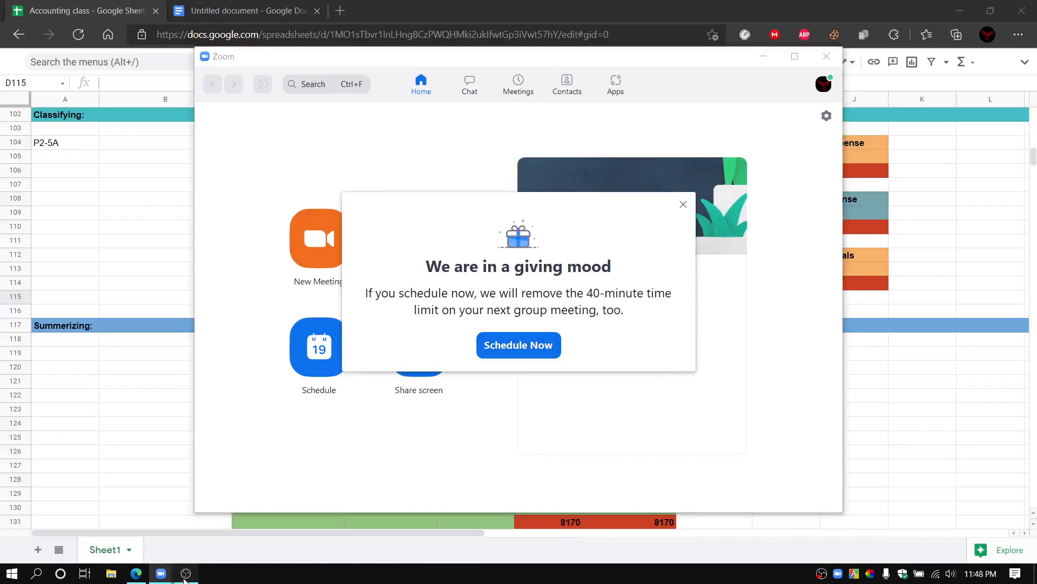